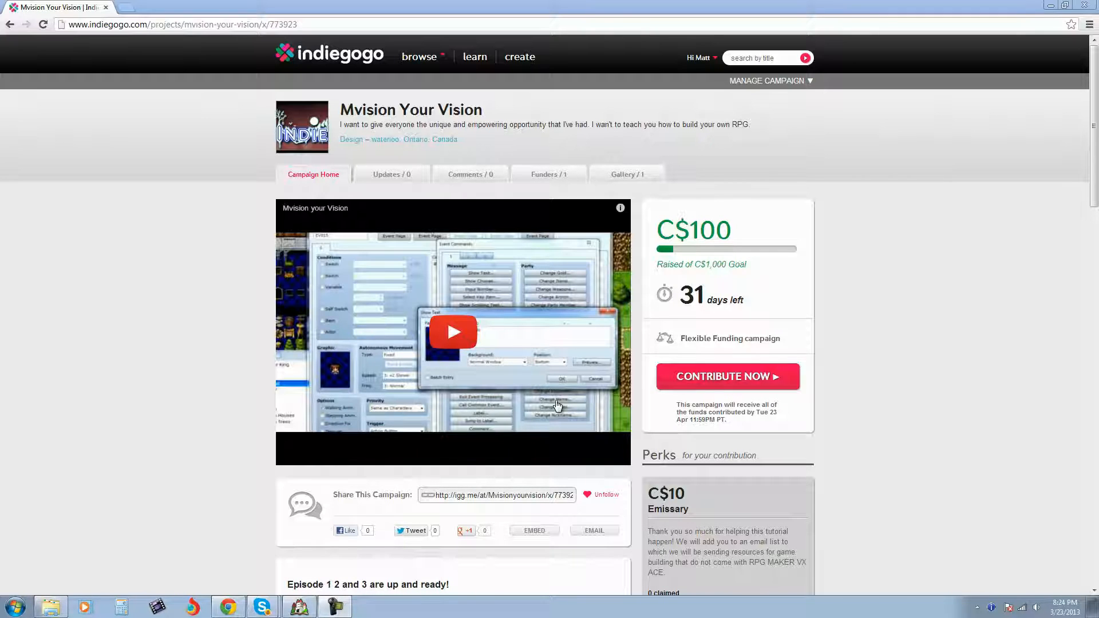
# Look through the Mvision Your Vision campaign page, including its summary and the contribution perks up to C$100 Hero
pyautogui.scroll(-3, 887, 460)
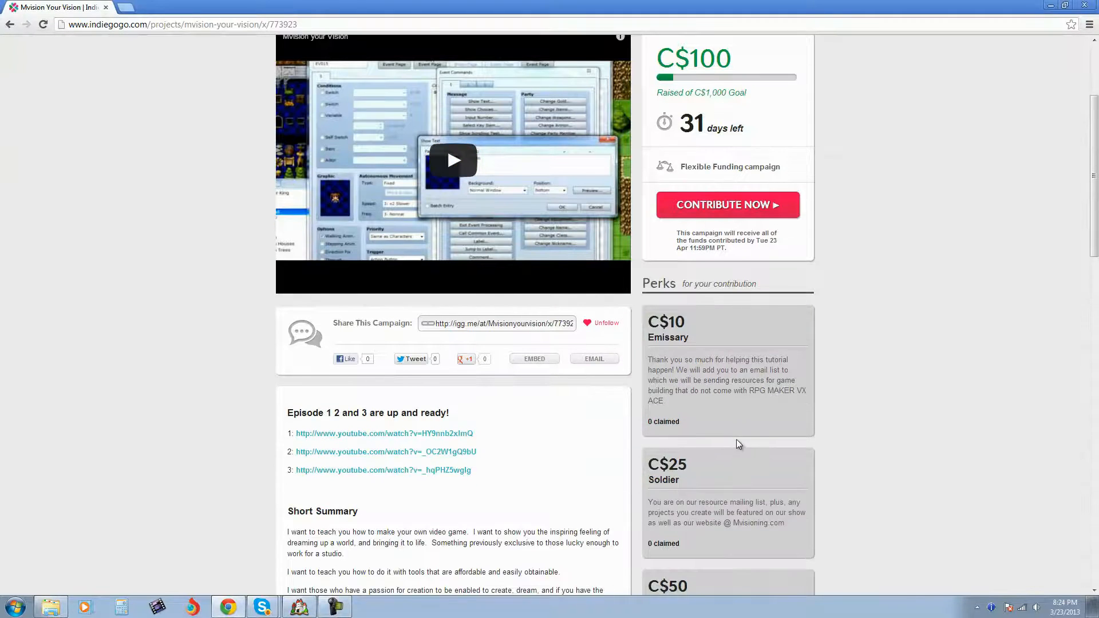
pyautogui.scroll(-9, 736, 444)
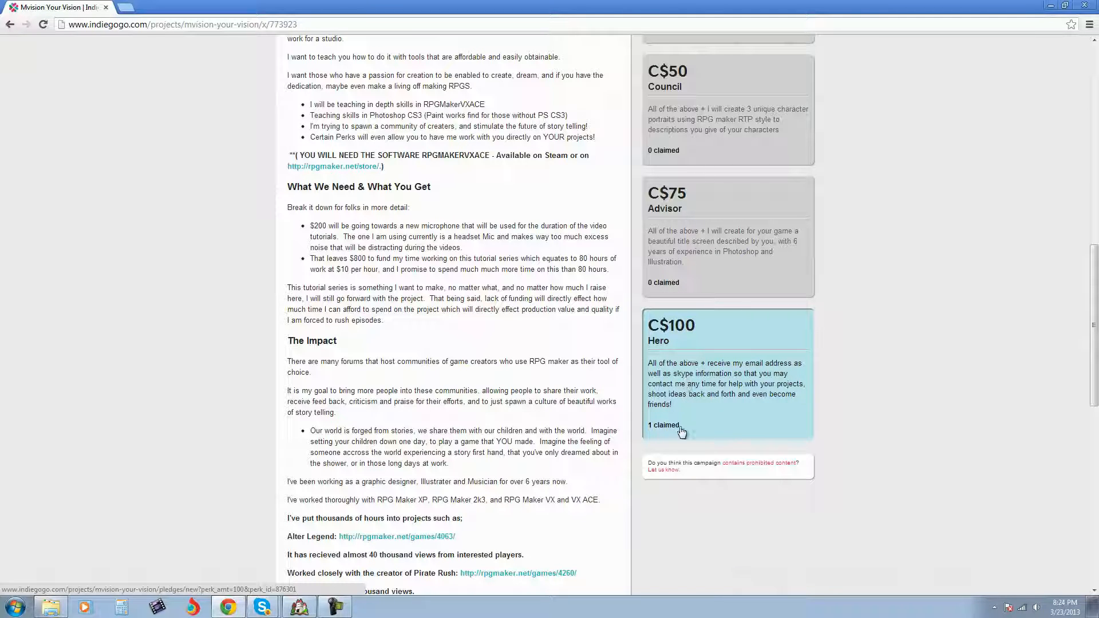
pyautogui.scroll(10, 681, 432)
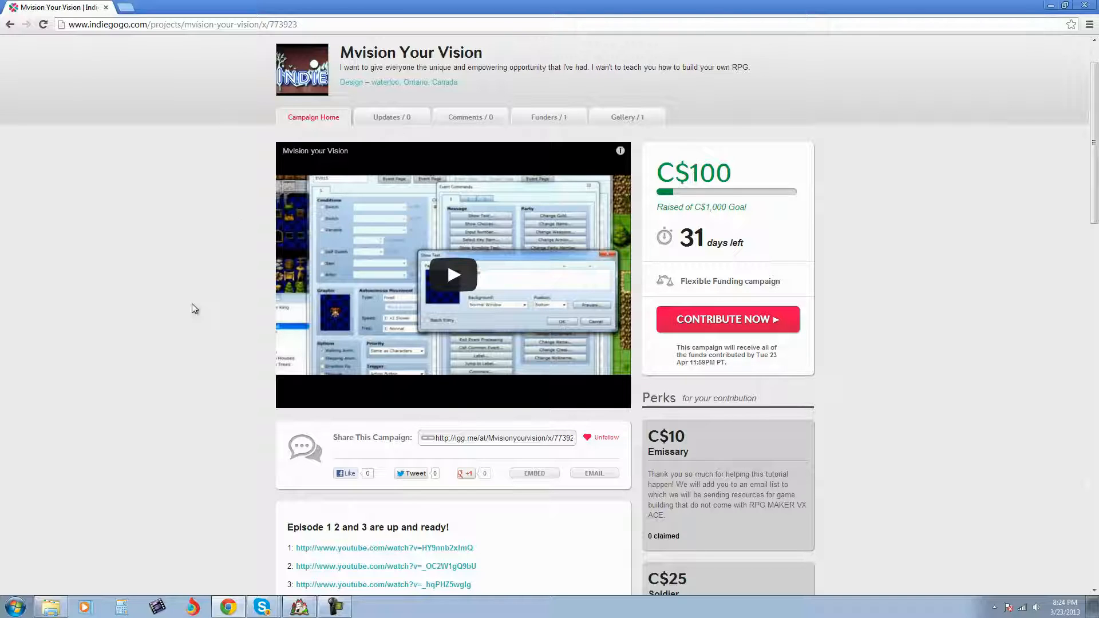
# Switch to RPG Maker VX Ace, open the project database and go through its categories from Actors to Enemies
pyautogui.click(299, 607)
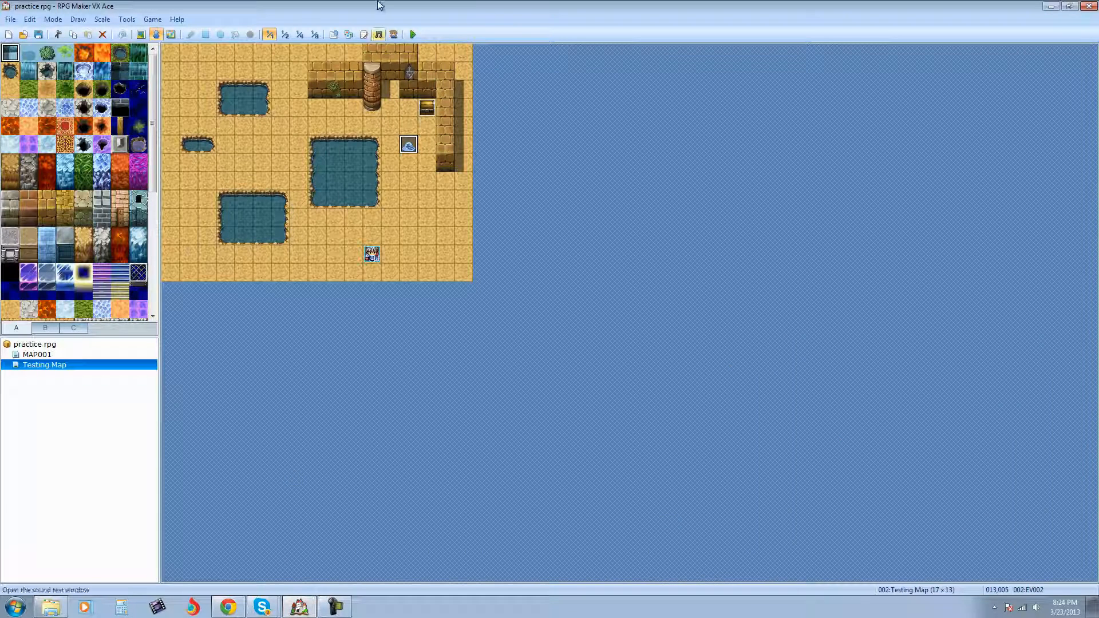
pyautogui.click(333, 35)
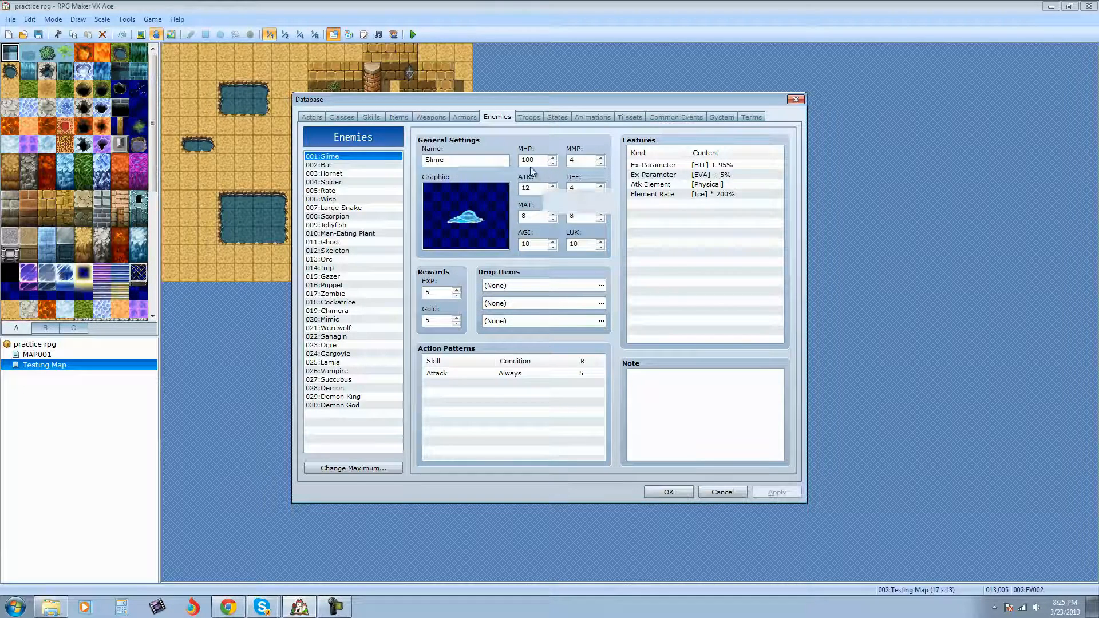
pyautogui.click(311, 120)
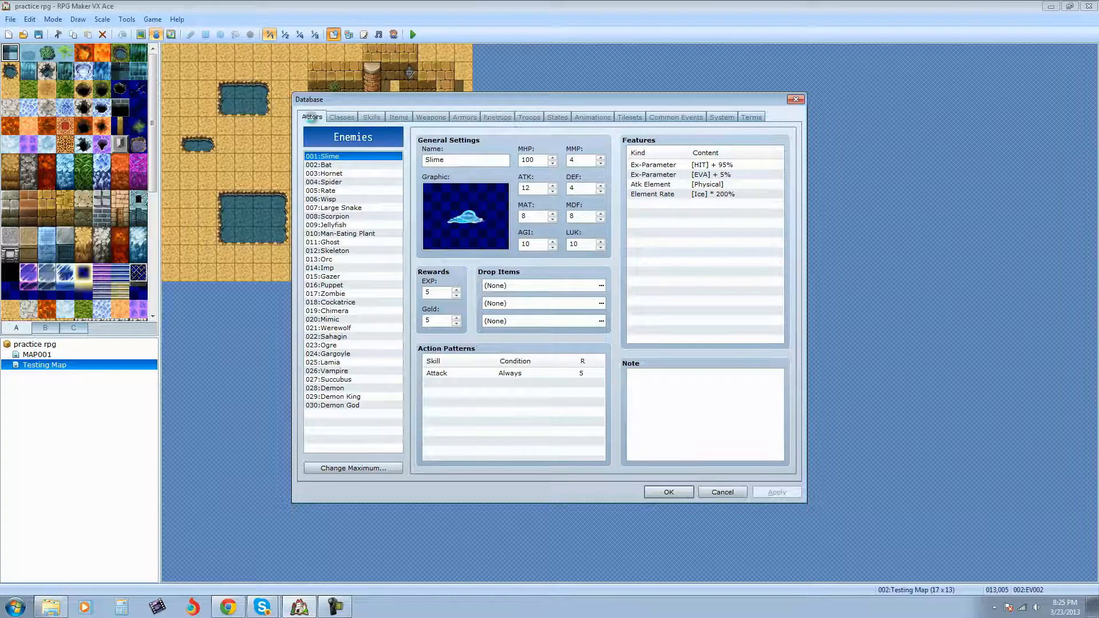
pyautogui.click(341, 119)
pyautogui.click(368, 119)
pyautogui.click(399, 118)
pyautogui.click(431, 119)
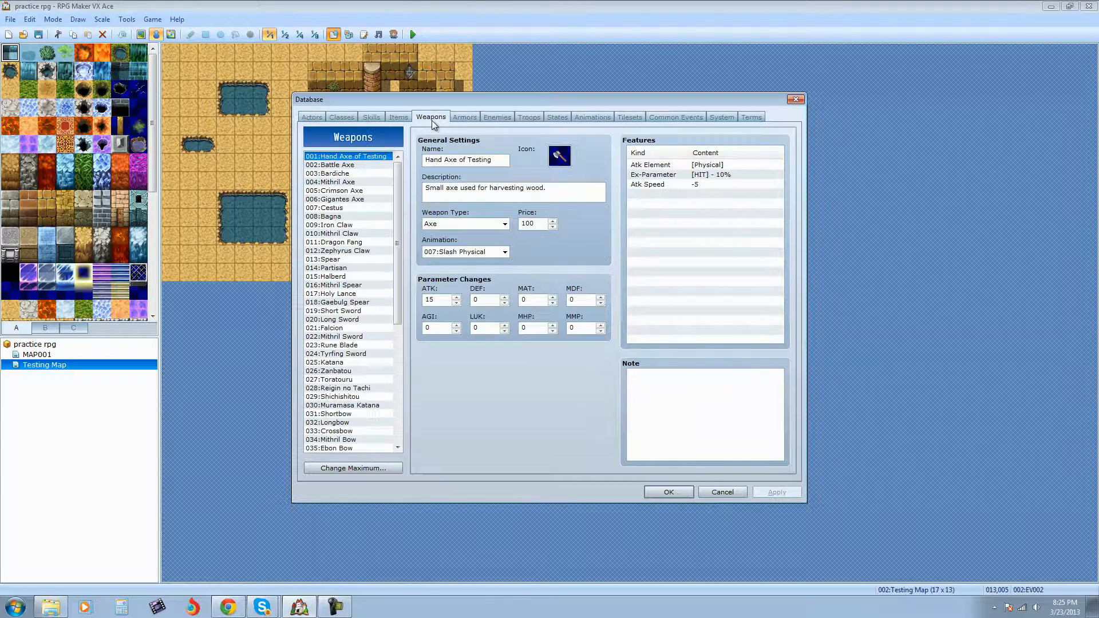
pyautogui.click(464, 119)
pyautogui.click(494, 121)
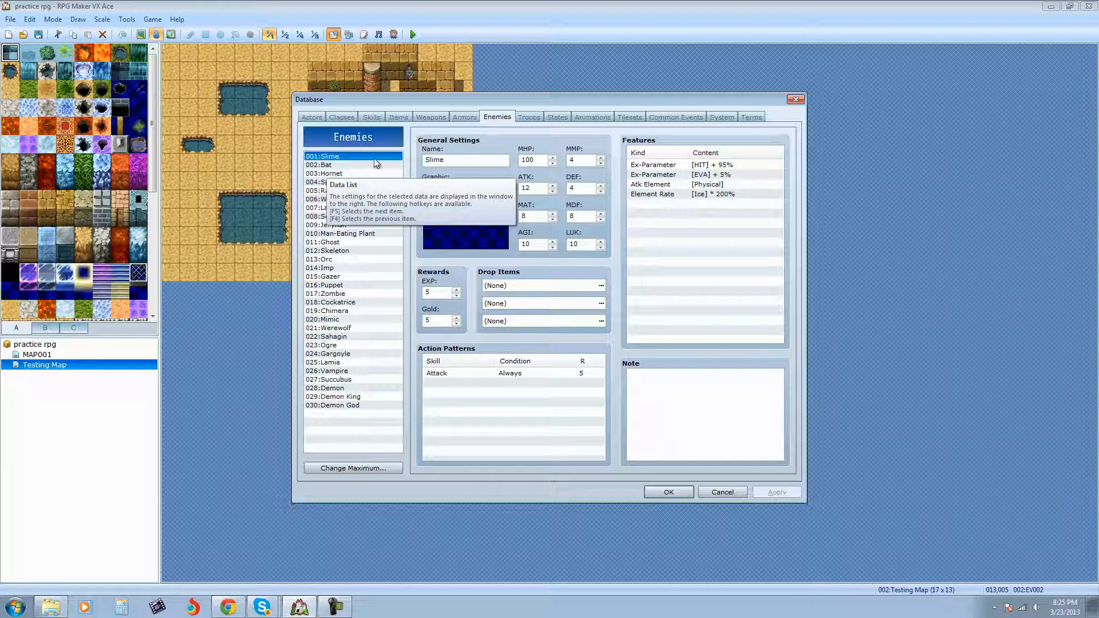
# Look at the settings of the Bat, Hornet and Large Snake enemies and return to the first enemy, Slime
pyautogui.click(342, 165)
pyautogui.click(343, 175)
pyautogui.click(343, 207)
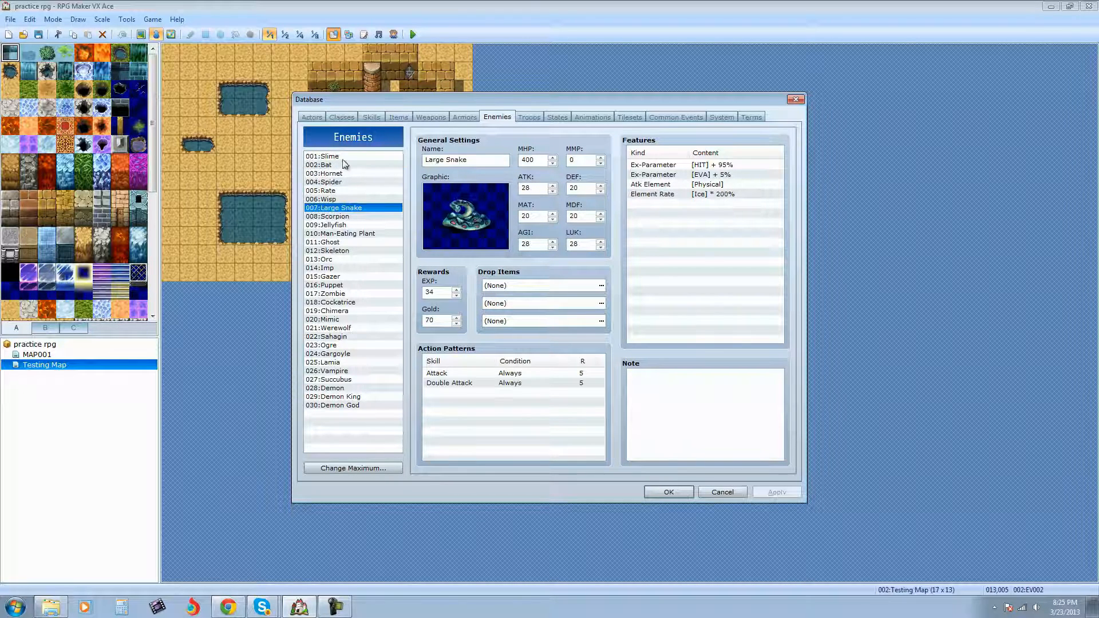
pyautogui.press('Home')
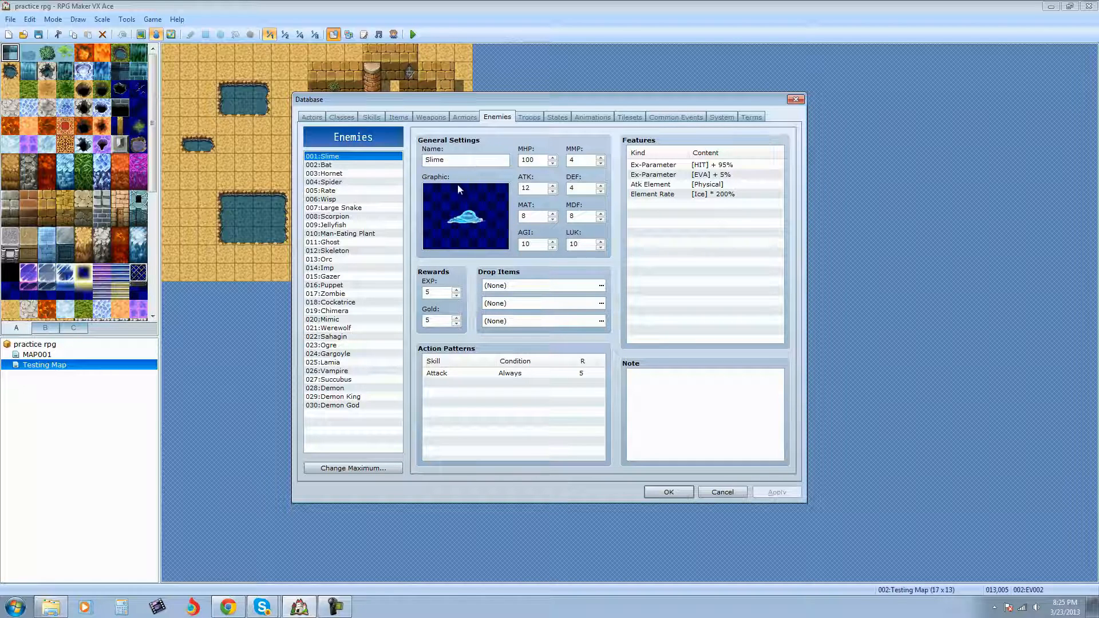
# Rename the Slime enemy to Blob and shift its battler graphic's hue to purple
pyautogui.doubleClick(463, 161)
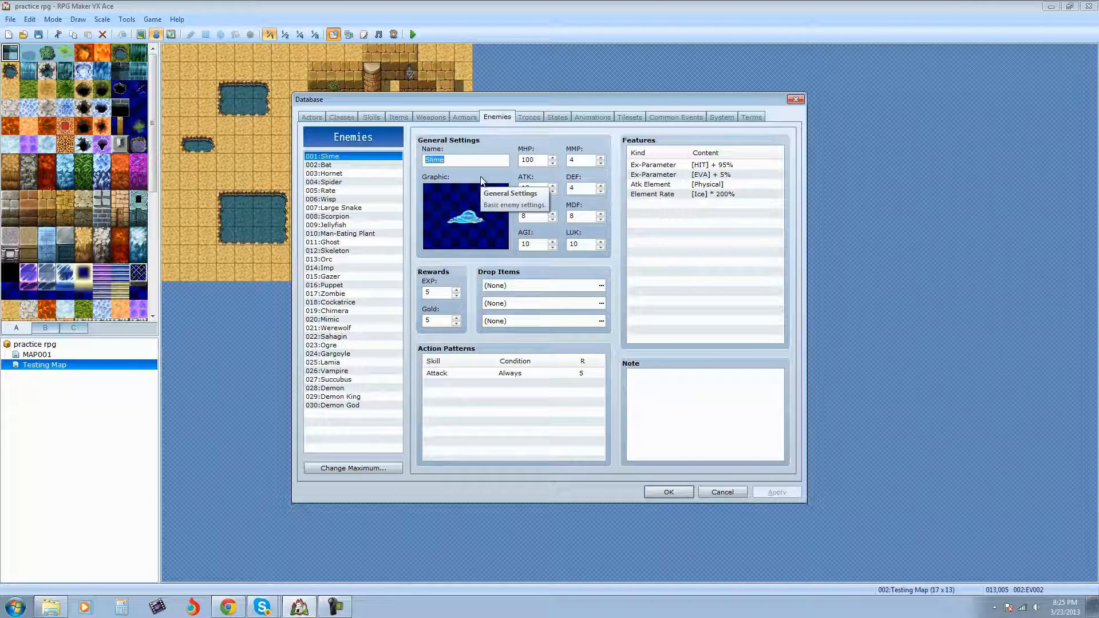
pyautogui.write('Blob')
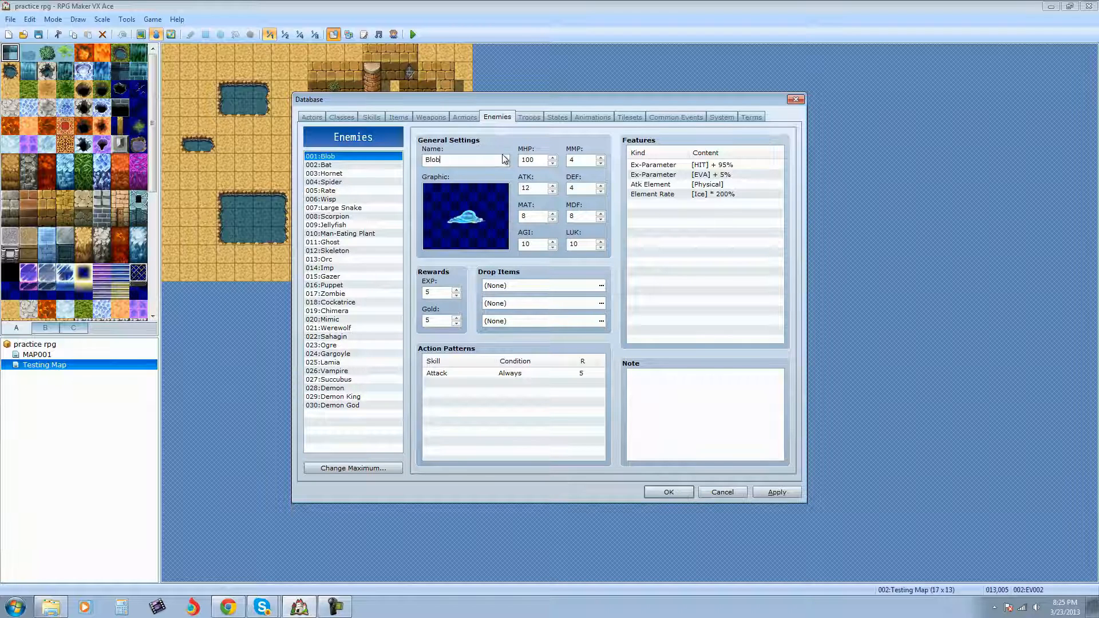
pyautogui.doubleClick(483, 221)
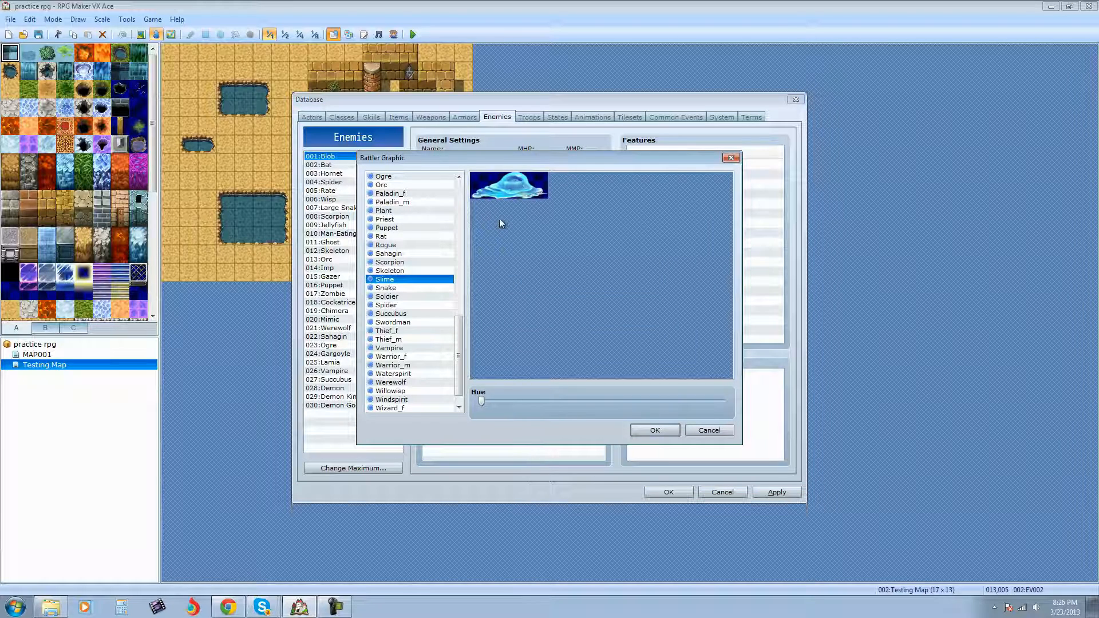
pyautogui.moveTo(482, 400); pyautogui.dragTo(533, 407)
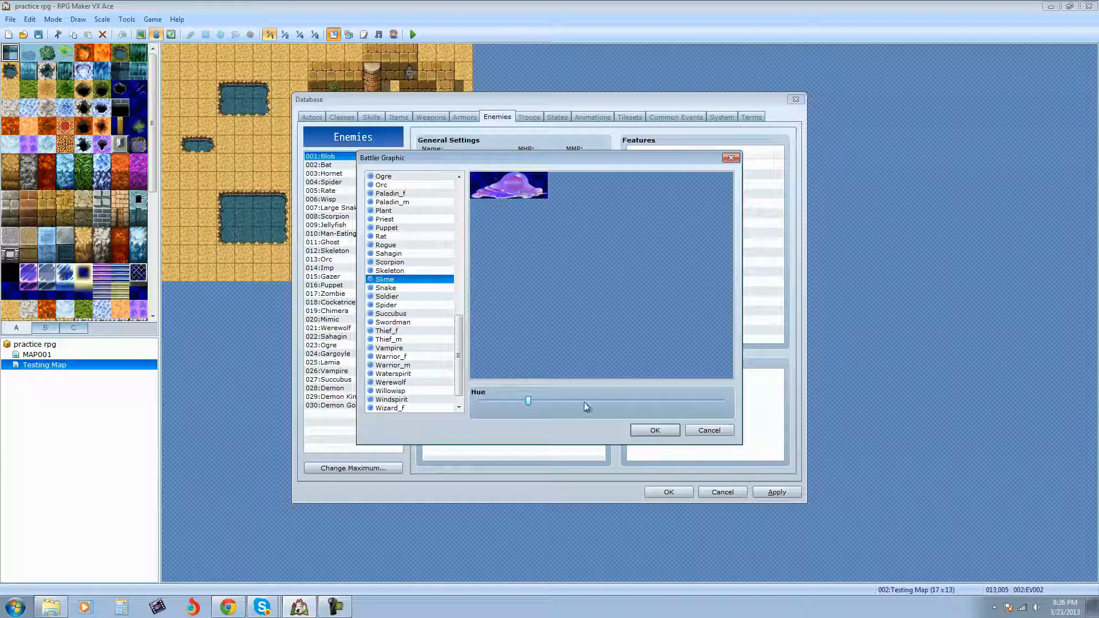
pyautogui.click(655, 430)
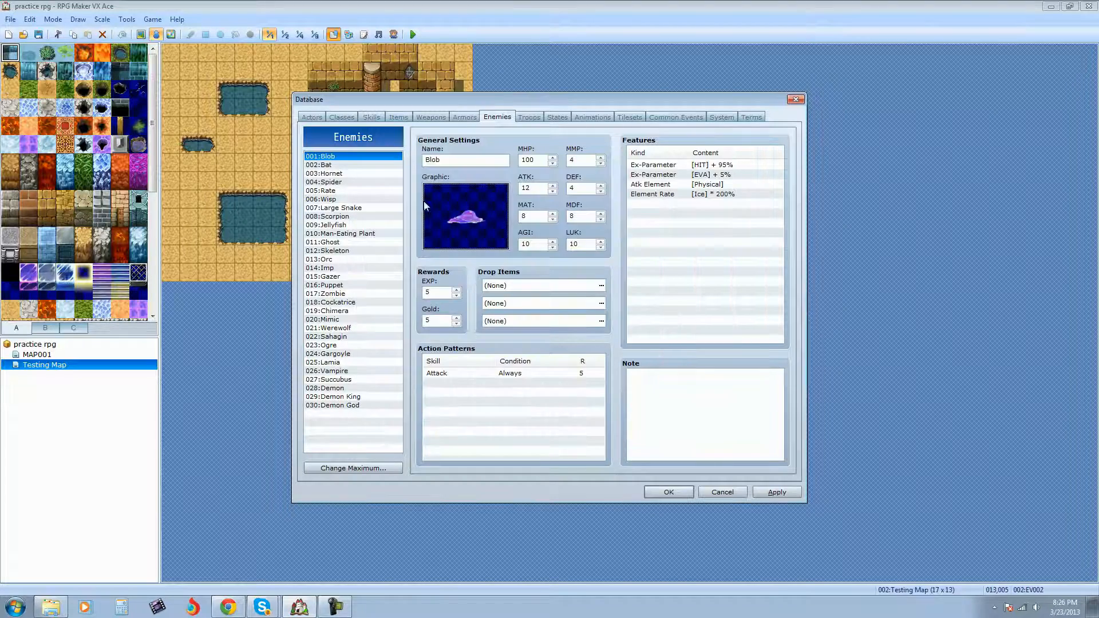
# Preview other battler graphics for Blob, such as Scorpion, Priest, Bat and Dragon, and reselect Slime
pyautogui.doubleClick(471, 218)
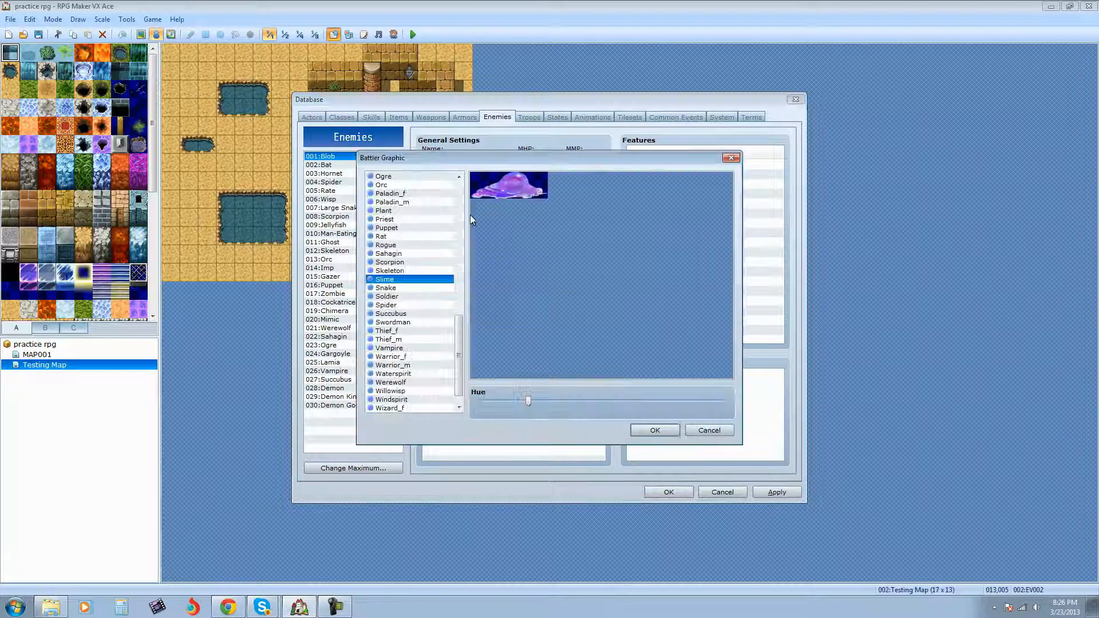
pyautogui.click(406, 270)
pyautogui.click(405, 262)
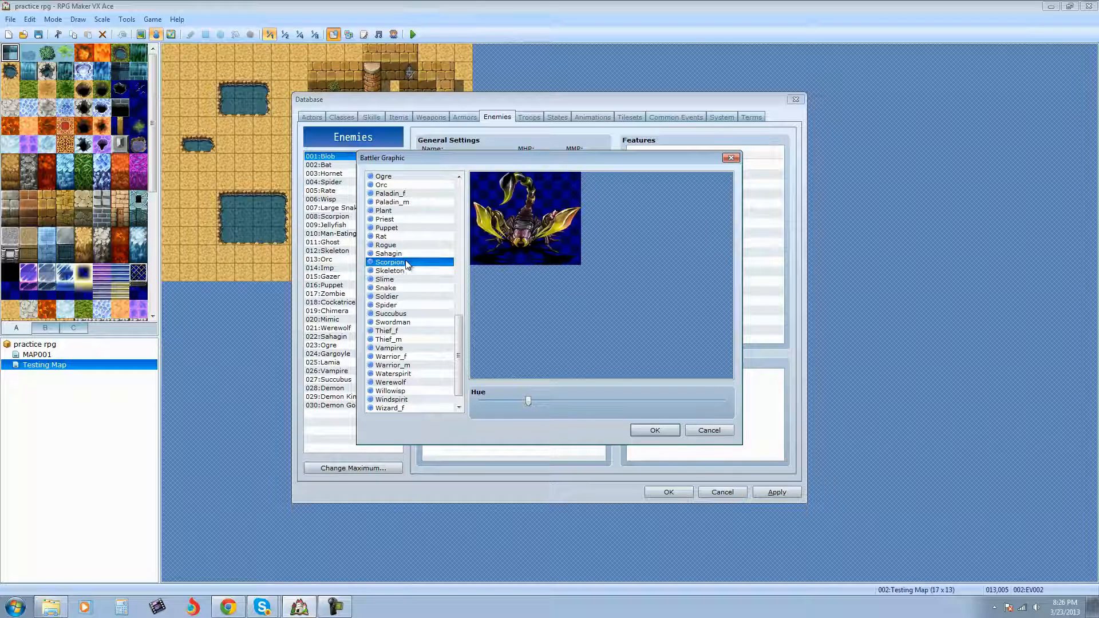
pyautogui.click(396, 248)
pyautogui.click(393, 222)
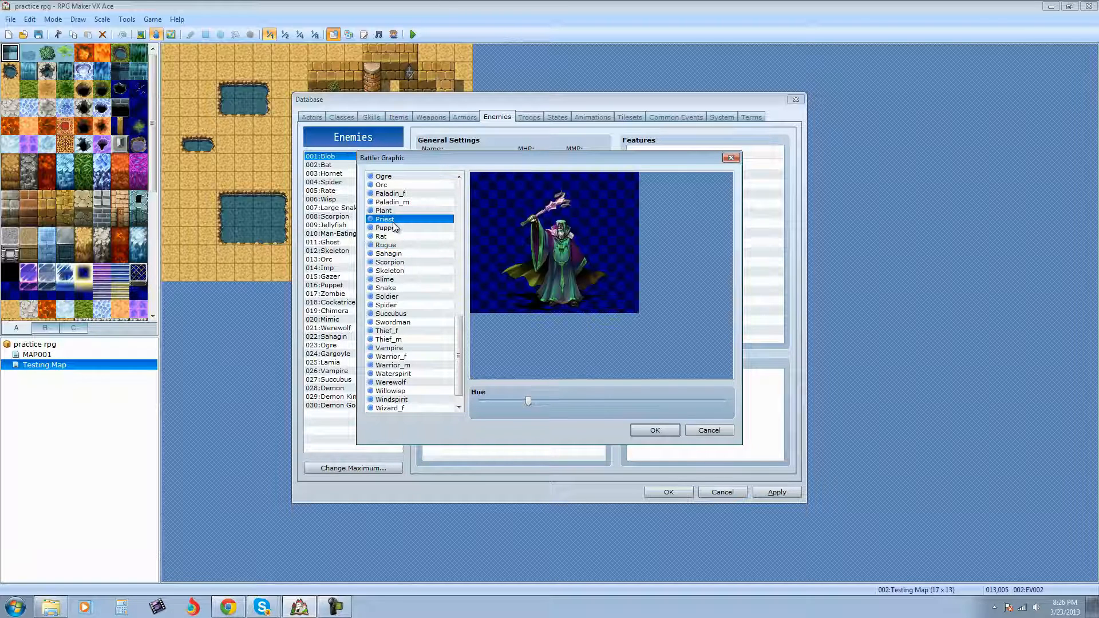
pyautogui.click(394, 280)
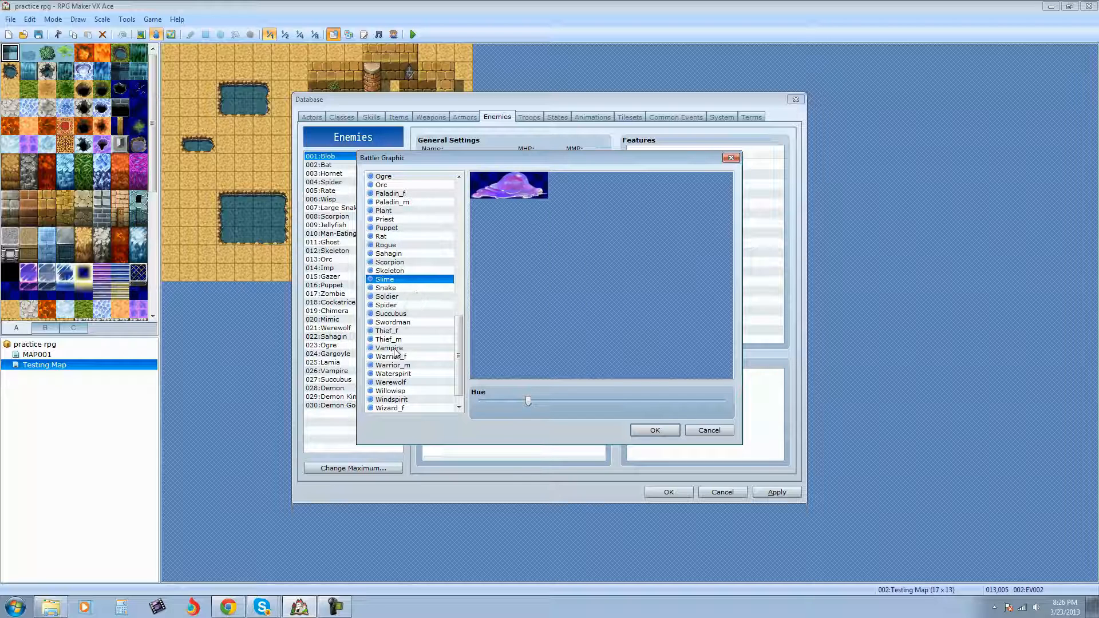
pyautogui.scroll(-1, 462, 373)
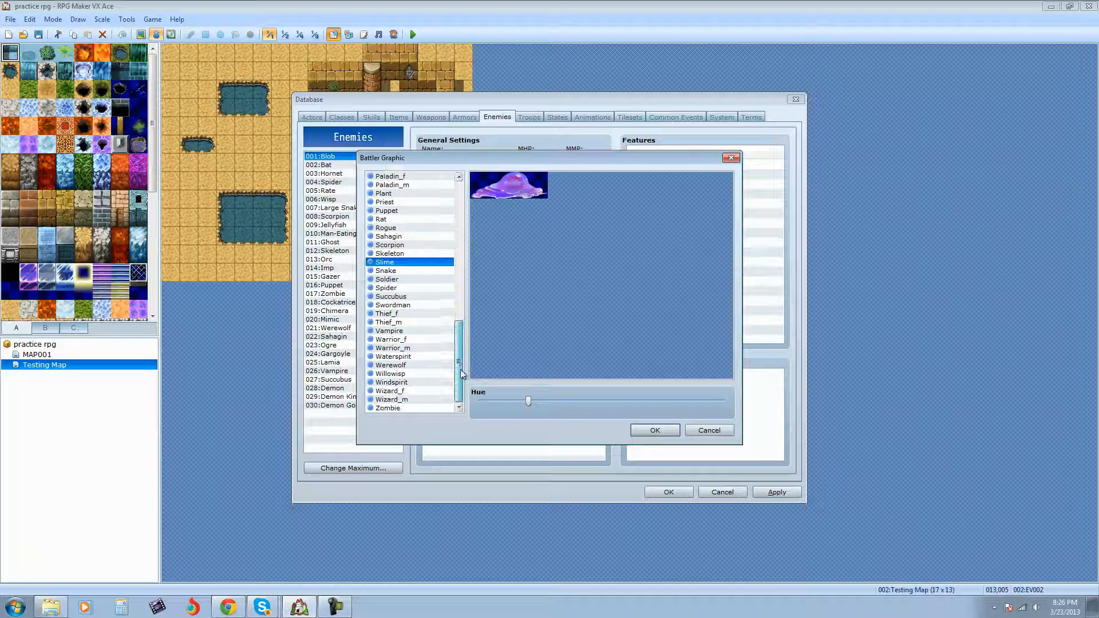
pyautogui.moveTo(463, 374); pyautogui.dragTo(469, 224)
pyautogui.click(397, 221)
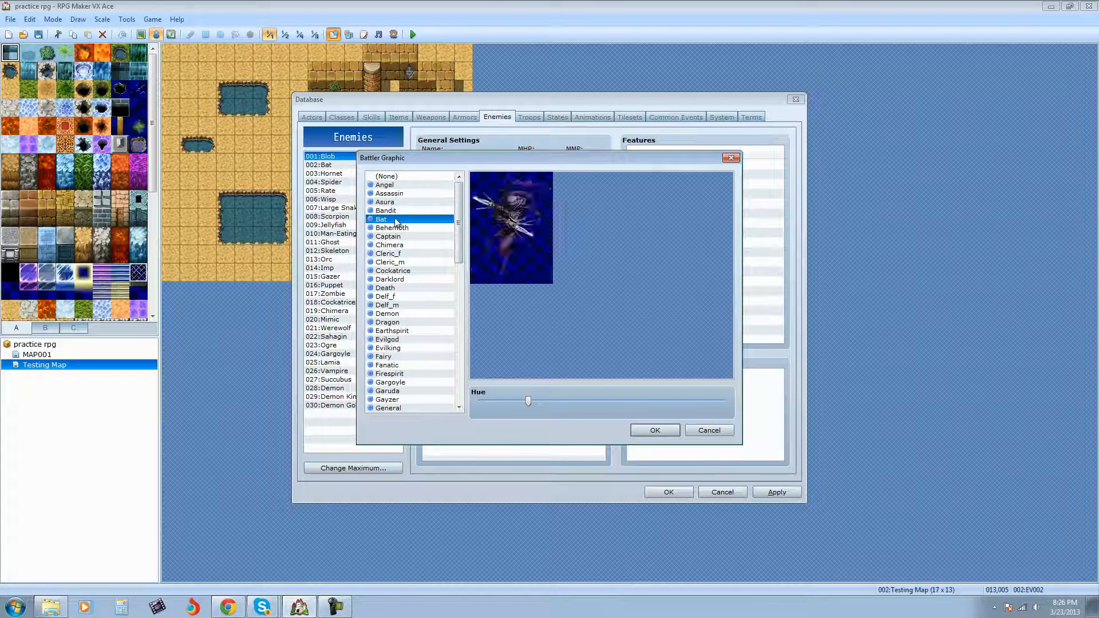
pyautogui.click(393, 254)
pyautogui.click(398, 289)
pyautogui.click(394, 324)
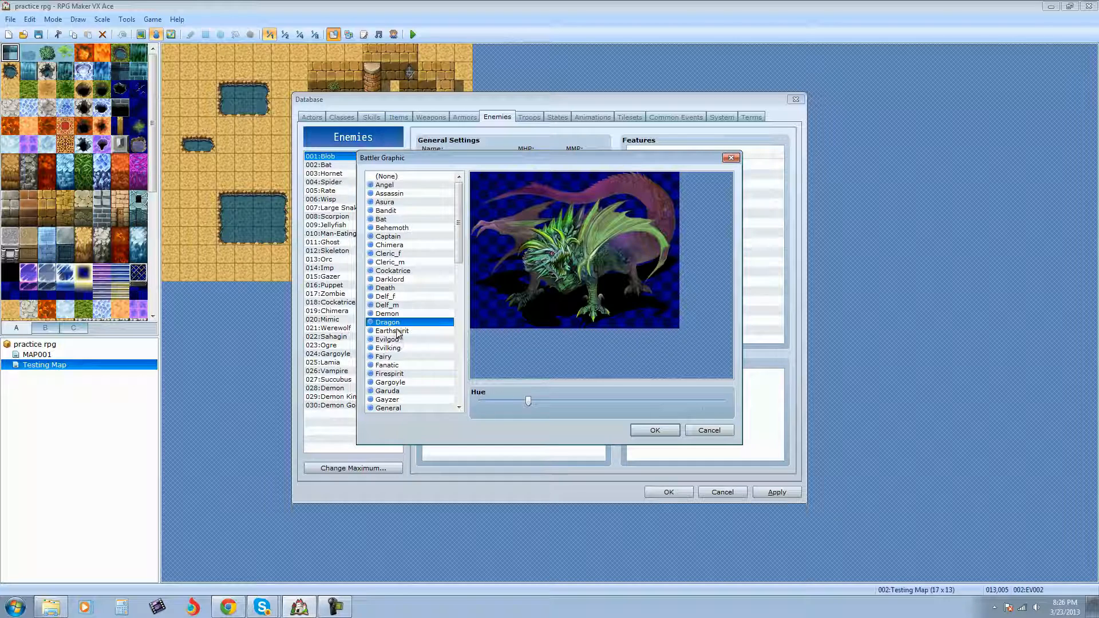
pyautogui.moveTo(459, 235); pyautogui.dragTo(462, 329)
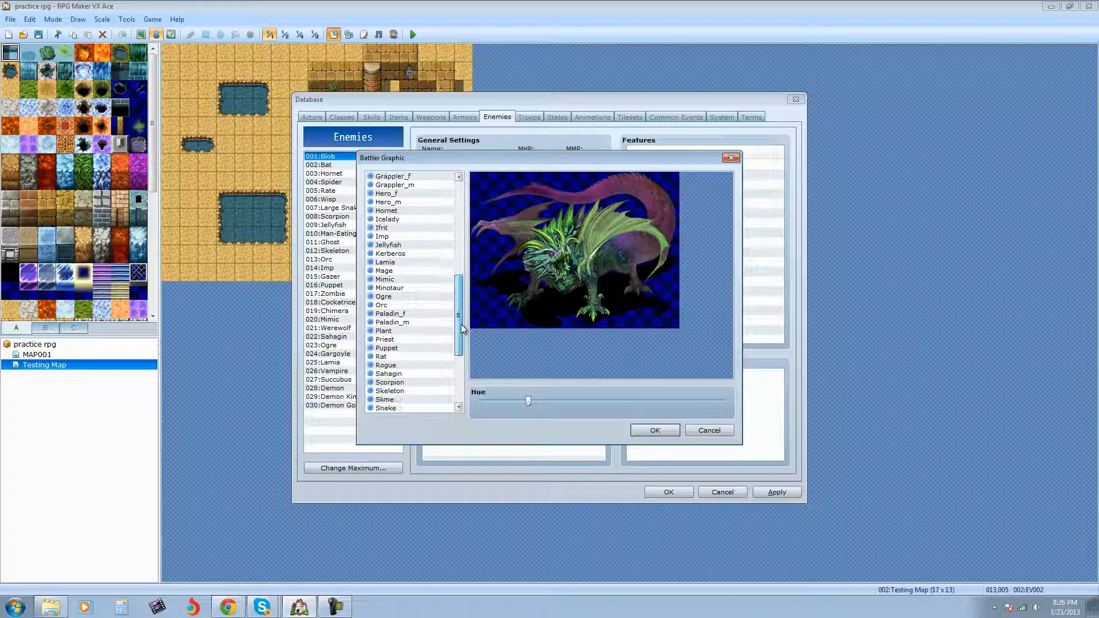
pyautogui.click(386, 398)
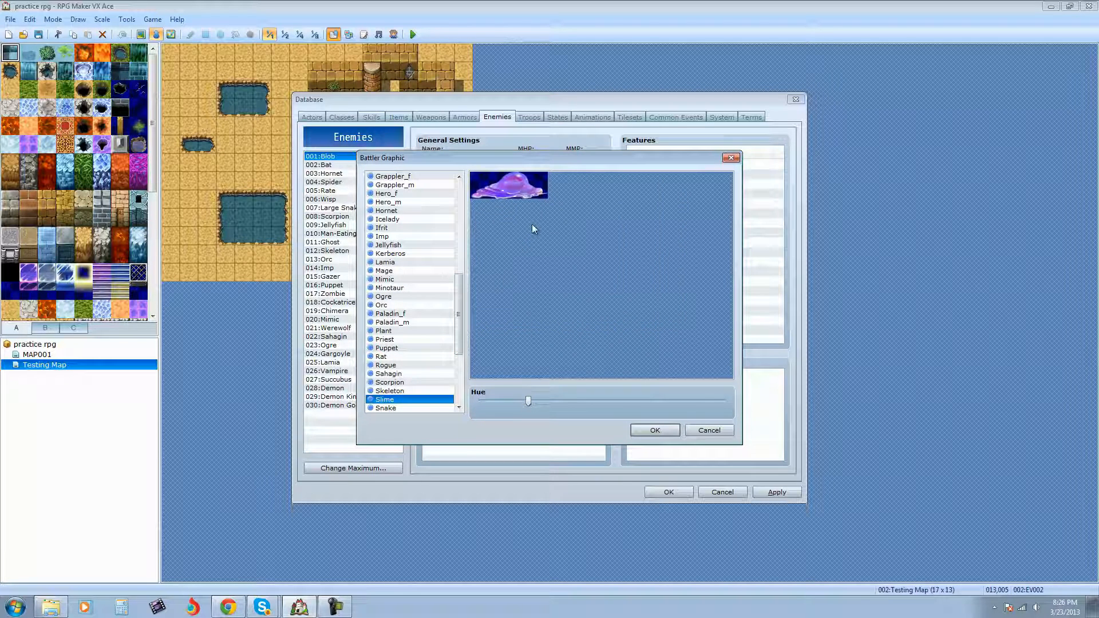
pyautogui.click(641, 429)
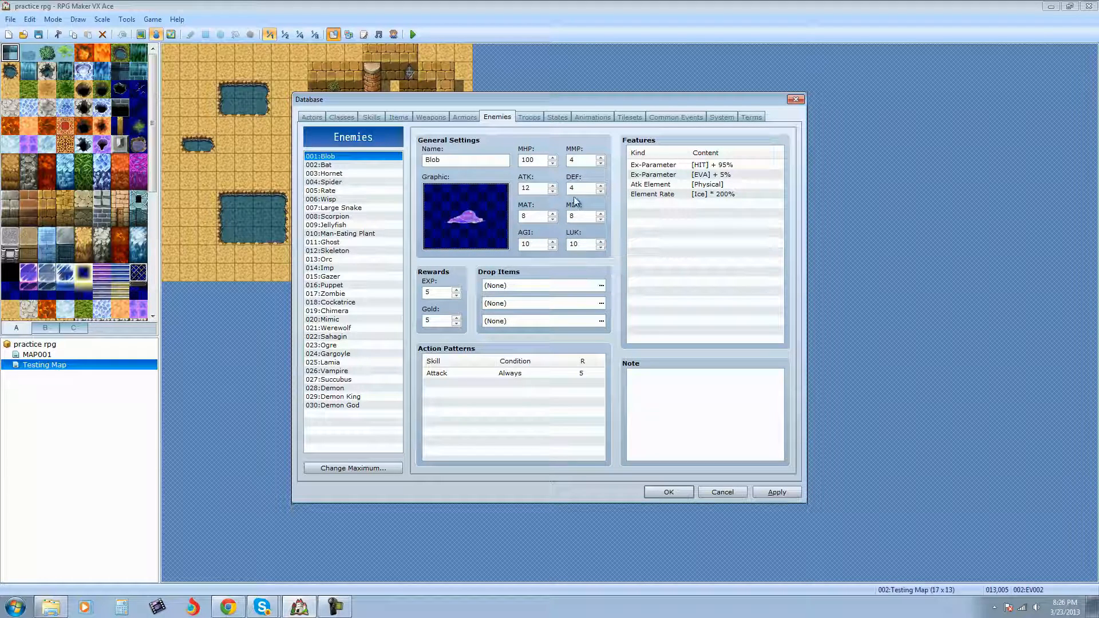
# Check the Fighter class's parameter curves for comparison and set the Blob enemy's MMP to 0
pyautogui.click(347, 116)
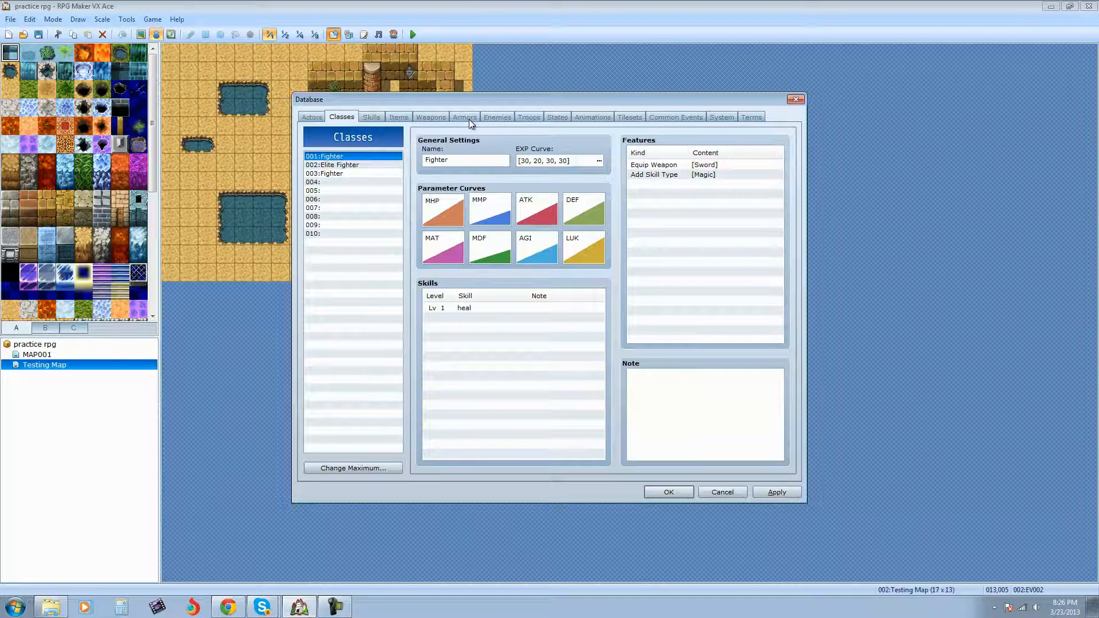
pyautogui.click(498, 118)
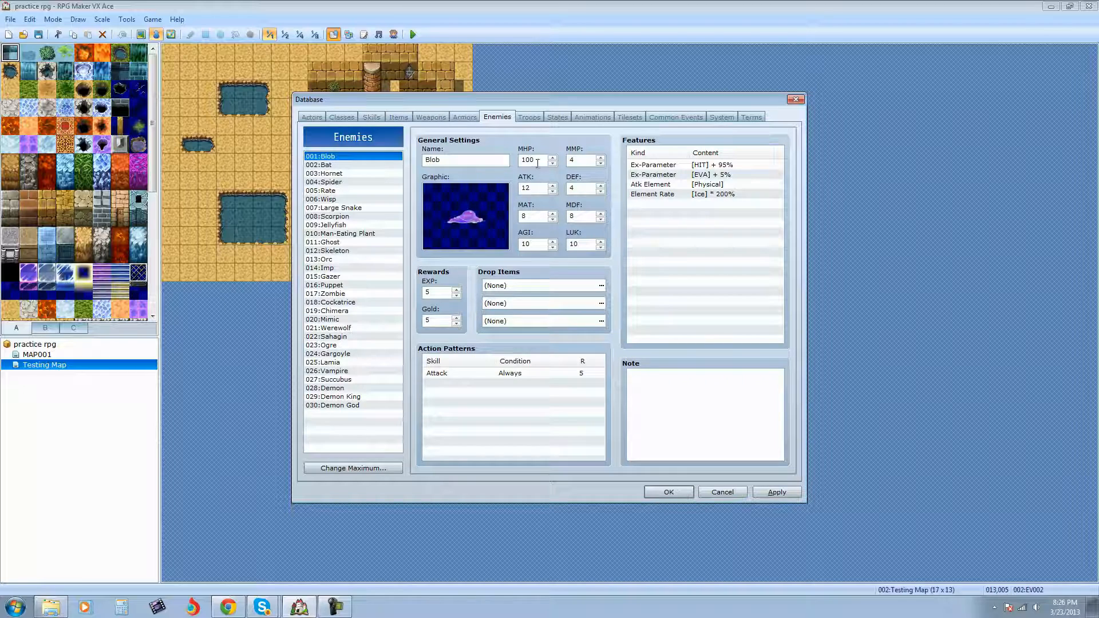
pyautogui.doubleClick(581, 161)
pyautogui.write('0')
# Start a new action pattern for the Blob enemy and choose 010:Shock as its skill
pyautogui.click(474, 383)
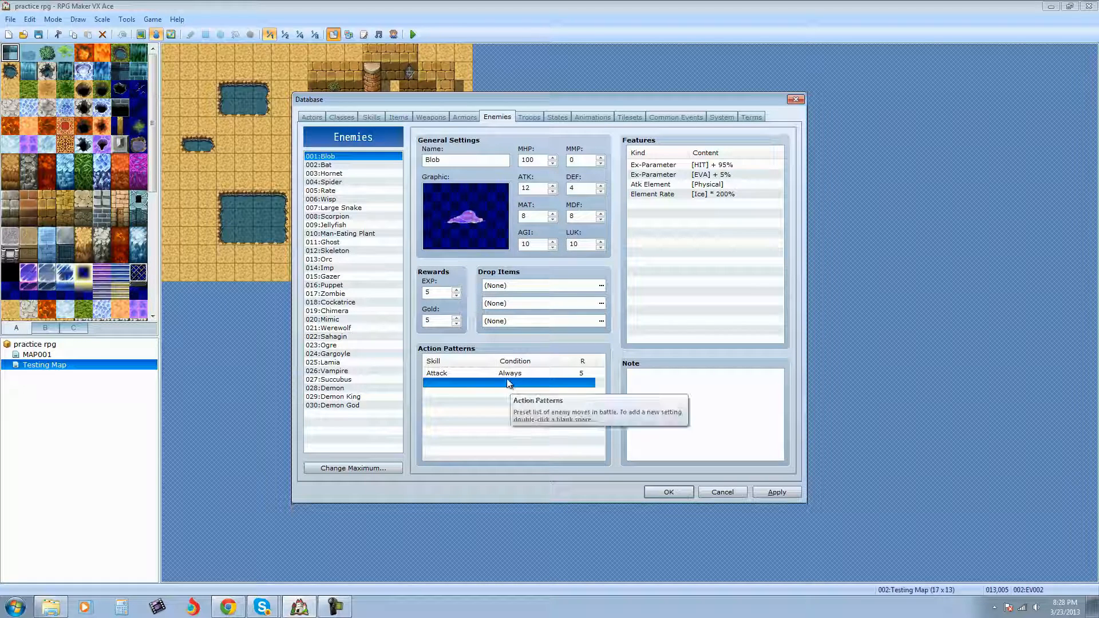
pyautogui.doubleClick(472, 389)
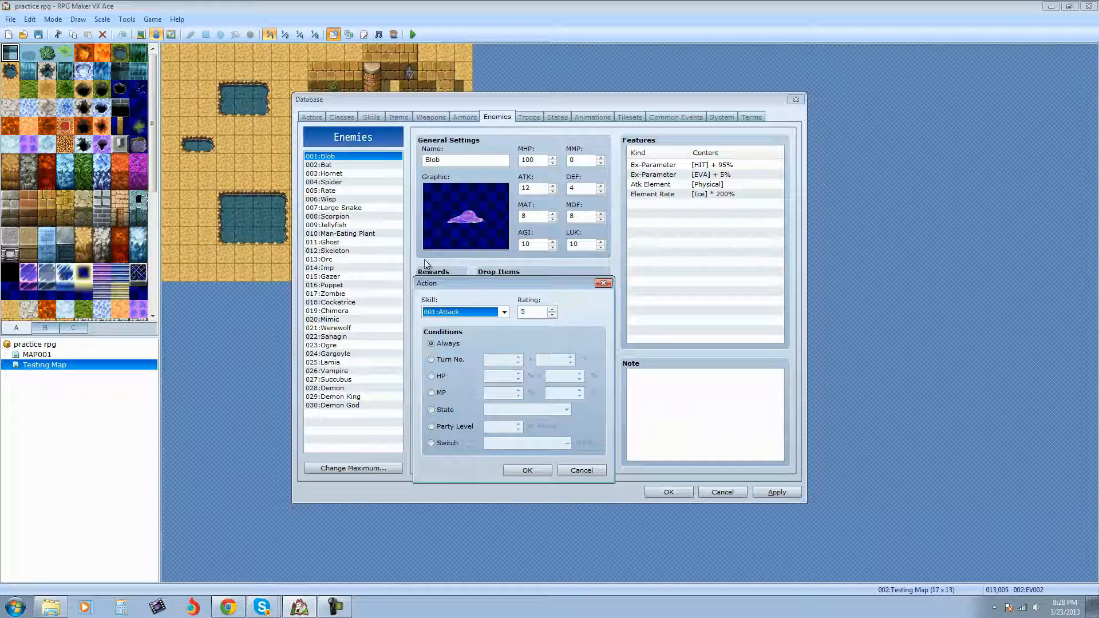
pyautogui.click(504, 311)
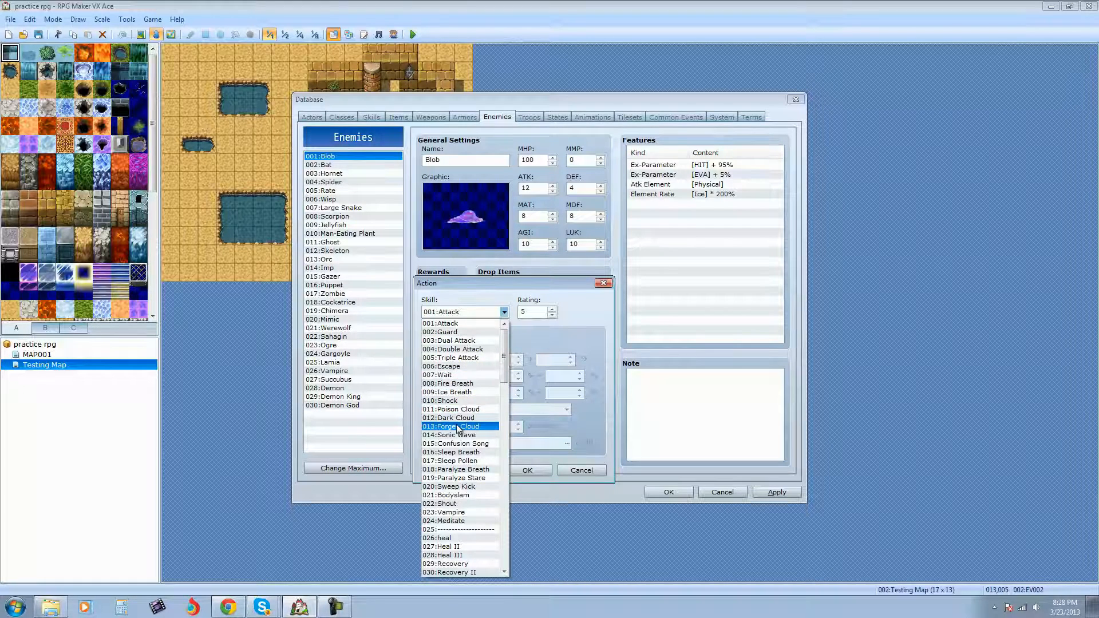
pyautogui.click(463, 401)
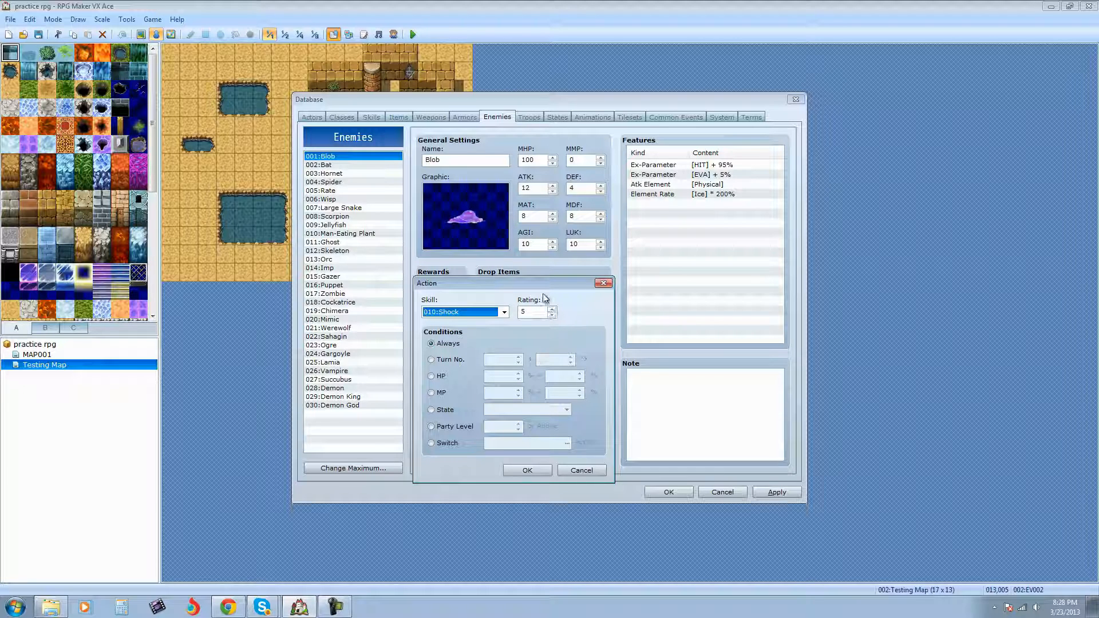
# Try ratings of 10 and 1 for the Shock action and set the rating back to 5
pyautogui.click(518, 317)
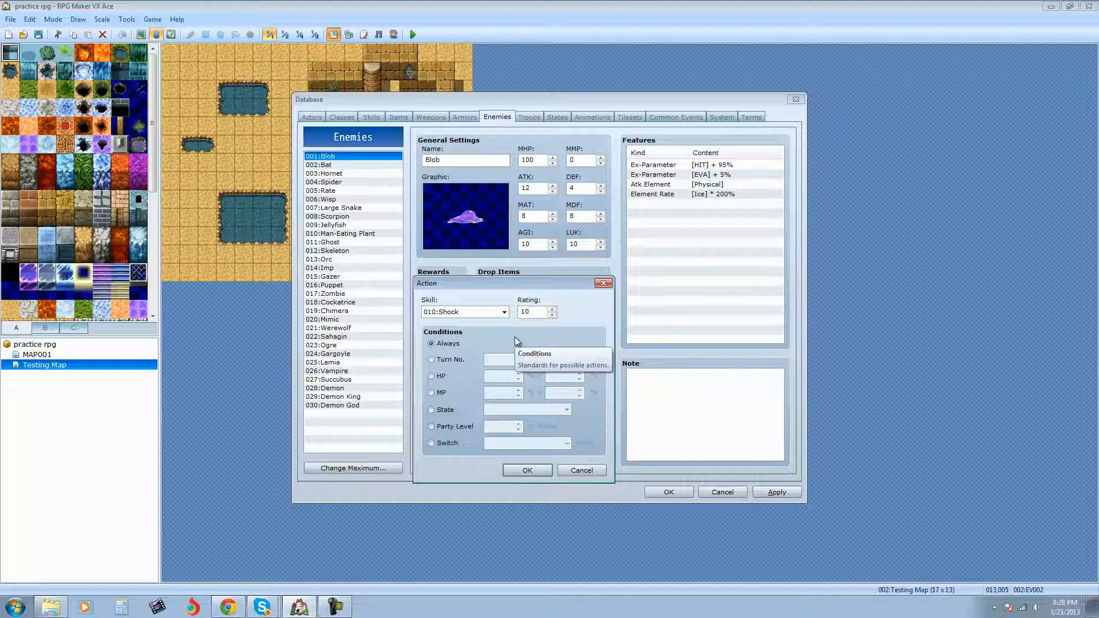
pyautogui.click(552, 309)
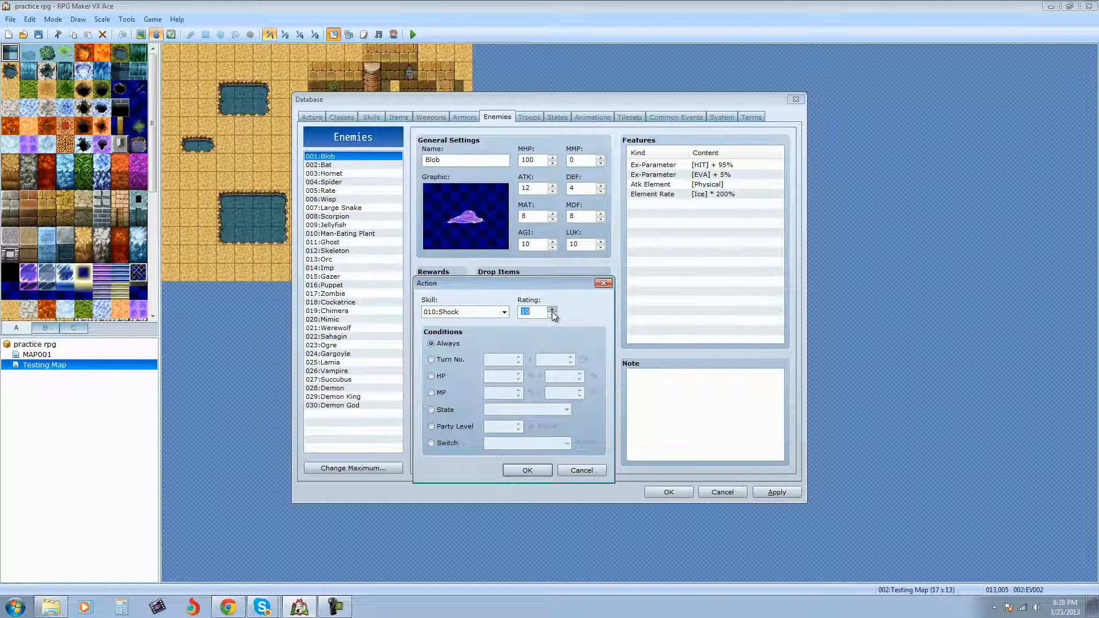
pyautogui.write('12')
pyautogui.doubleClick(536, 309)
pyautogui.write('1')
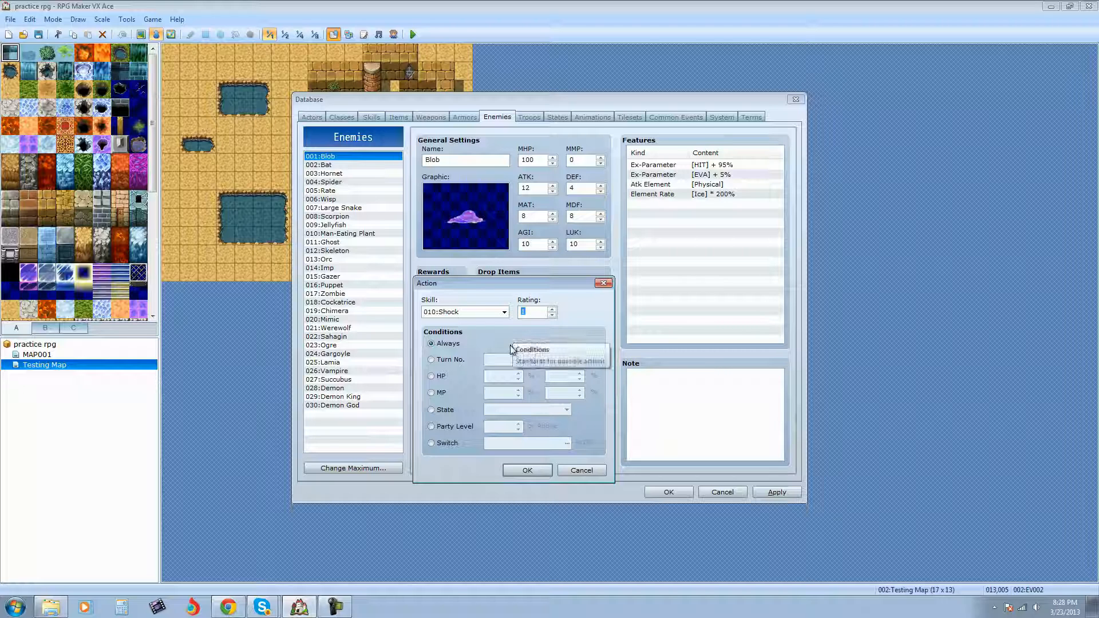
pyautogui.write('5')
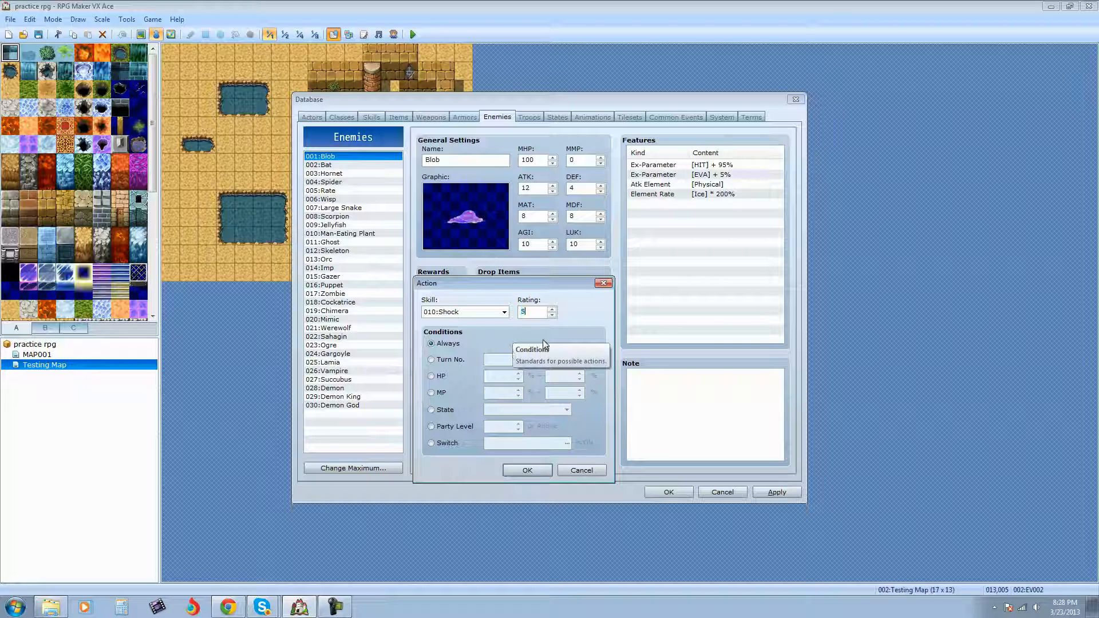
# Add the Shock action to the Blob enemy's action patterns and lower its rating to 3
pyautogui.click(527, 469)
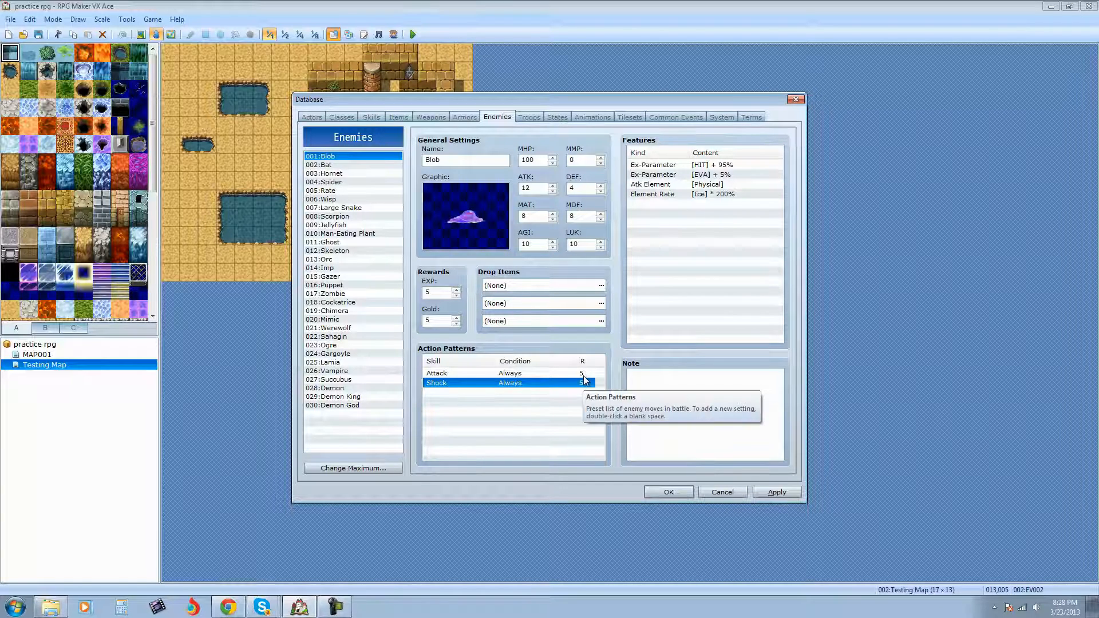
pyautogui.click(452, 373)
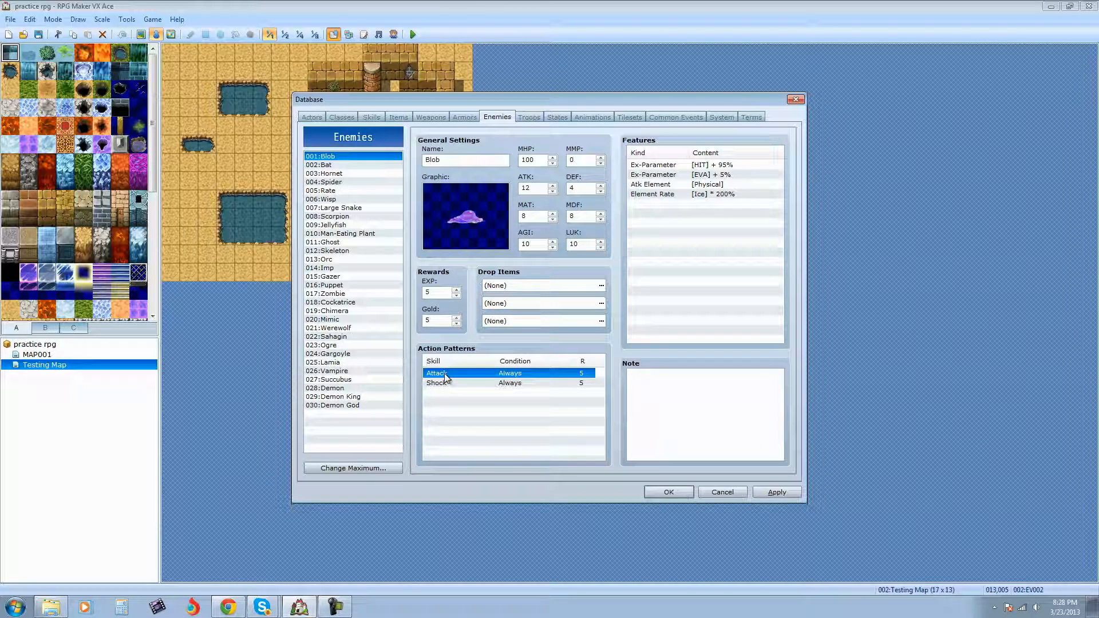
pyautogui.click(590, 383)
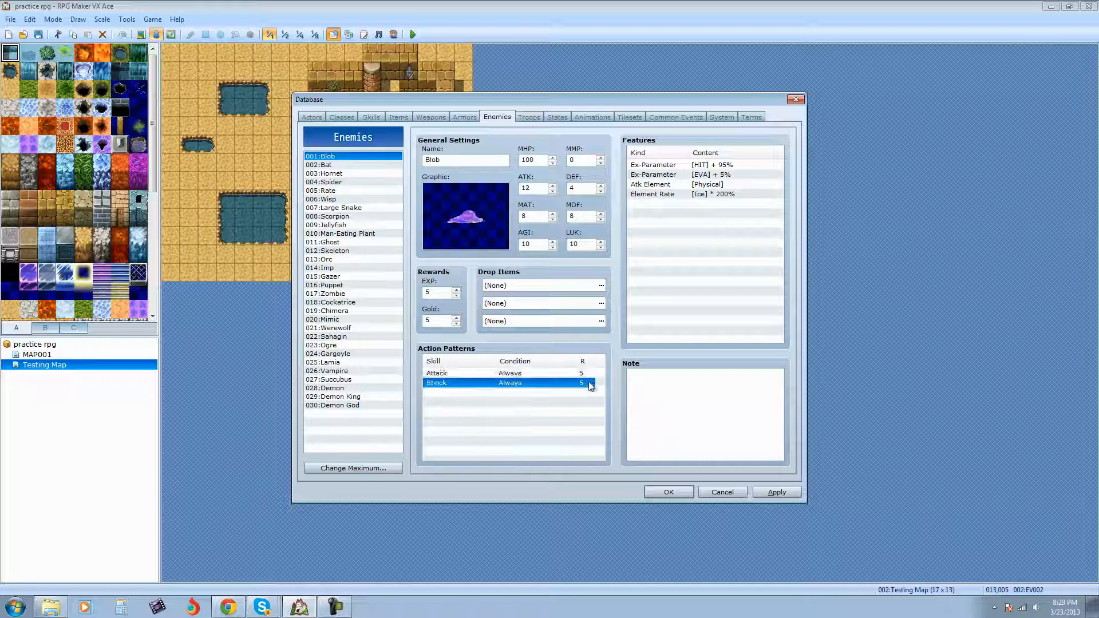
pyautogui.rightClick(491, 384)
pyautogui.click(517, 390)
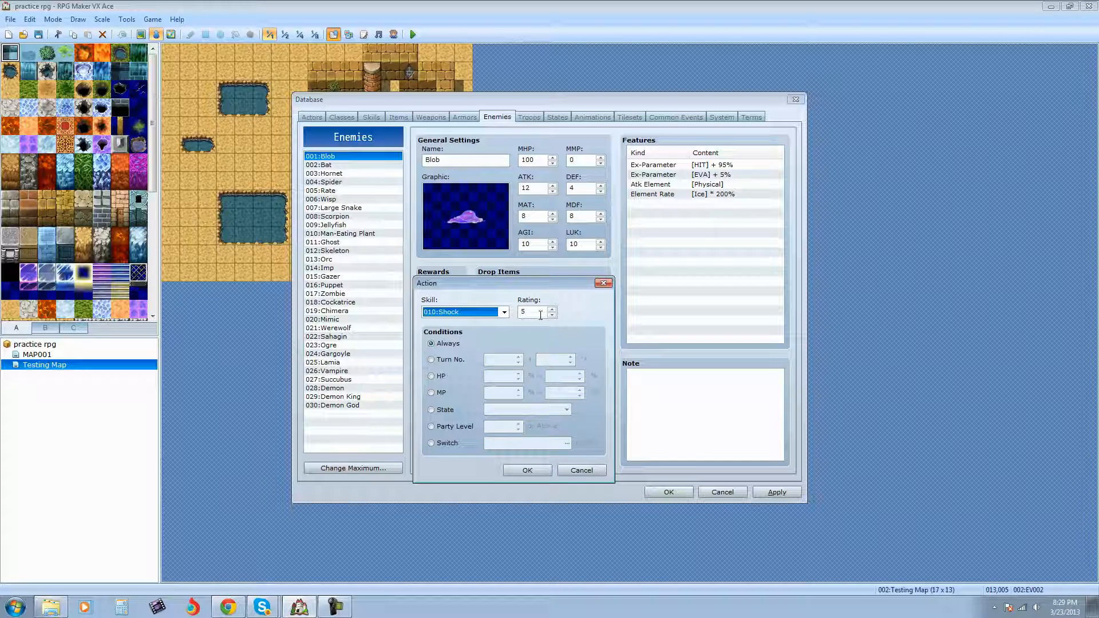
pyautogui.click(520, 315)
pyautogui.write('3')
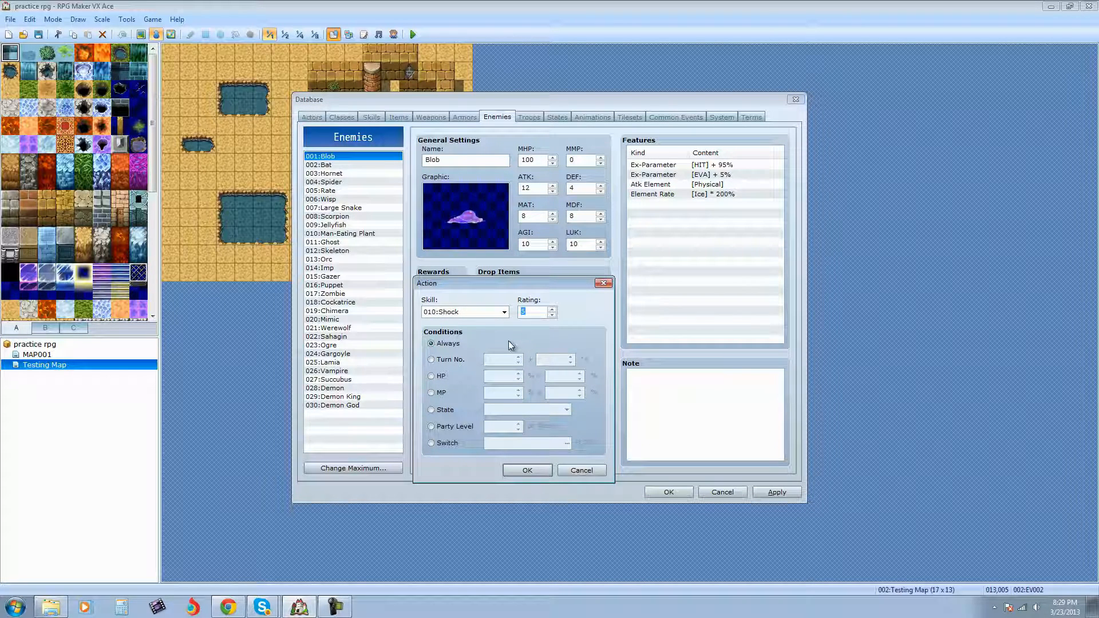
pyautogui.click(534, 469)
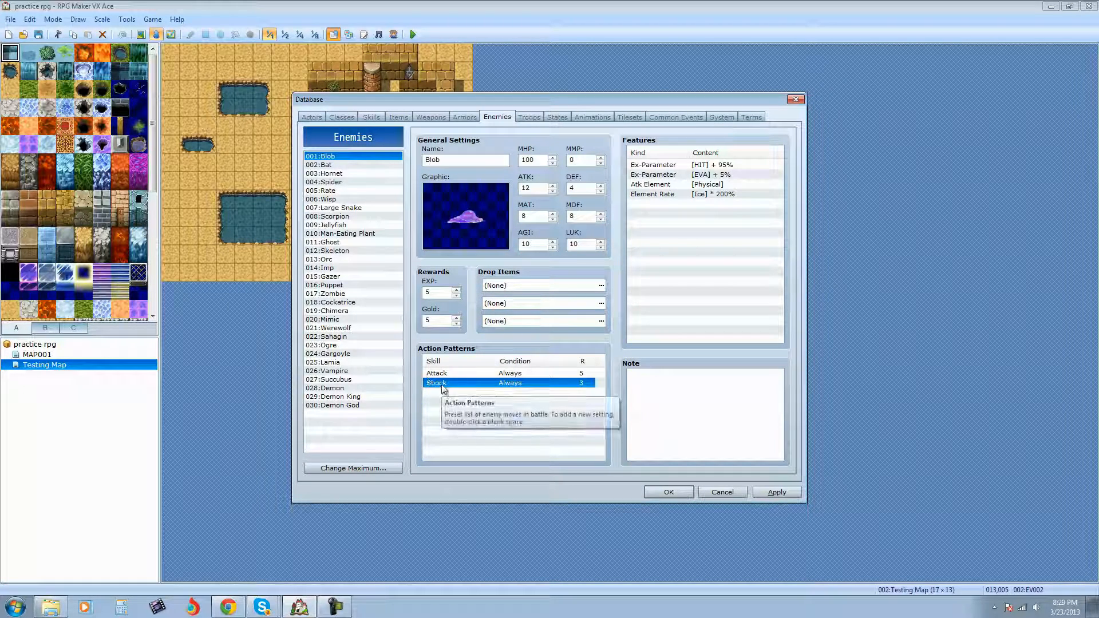
# Reopen the Shock action and try a Turn No. condition starting at turn 5 with a rating of 10
pyautogui.rightClick(511, 388)
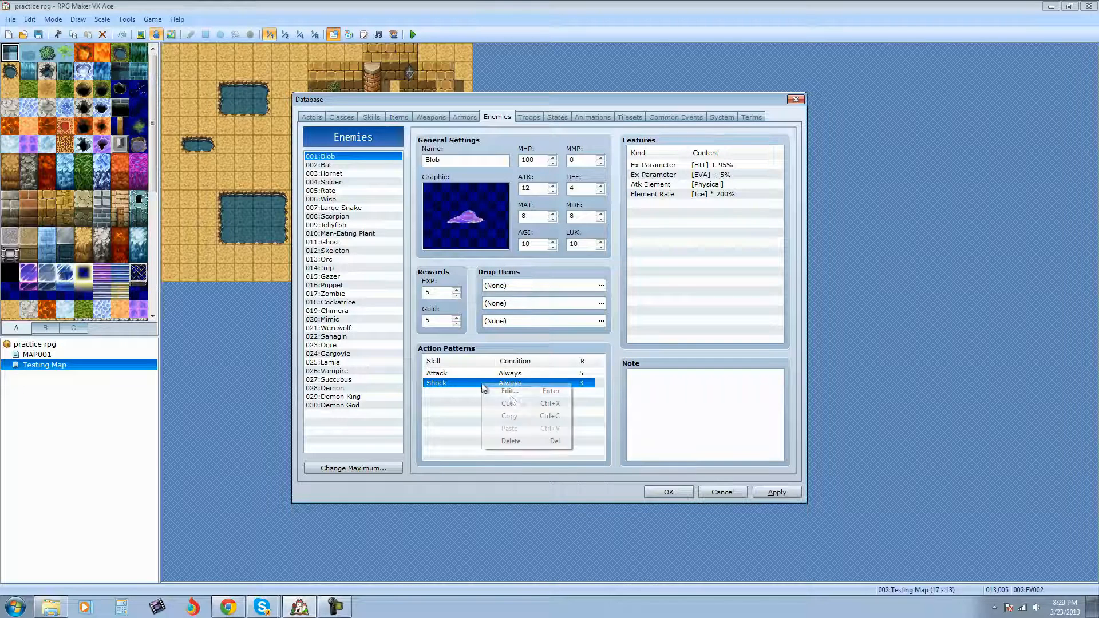
pyautogui.click(515, 390)
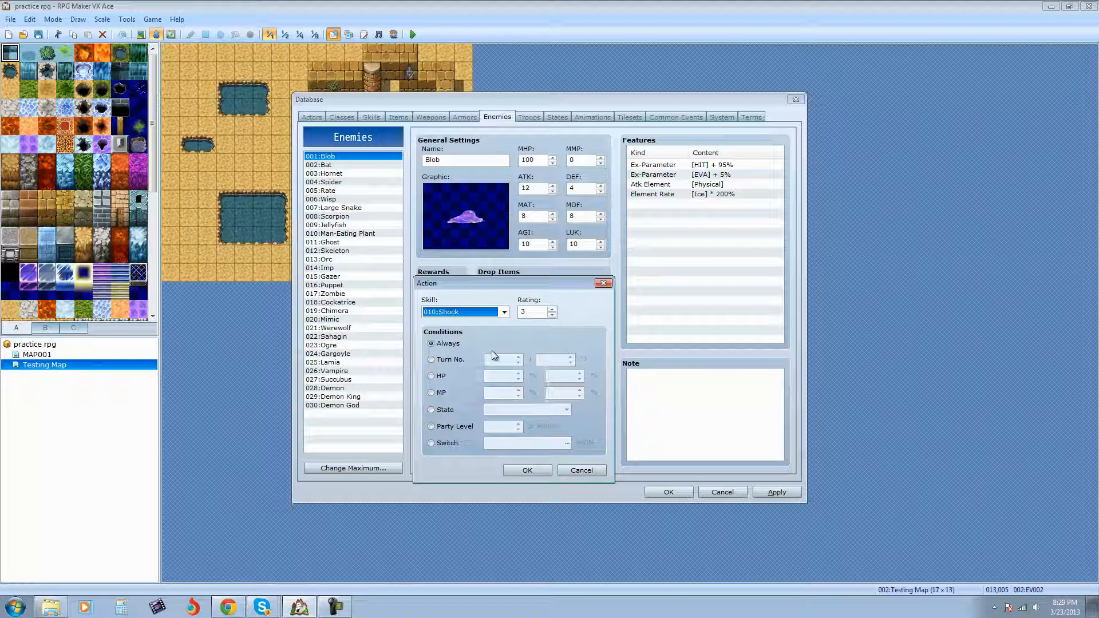
pyautogui.click(431, 360)
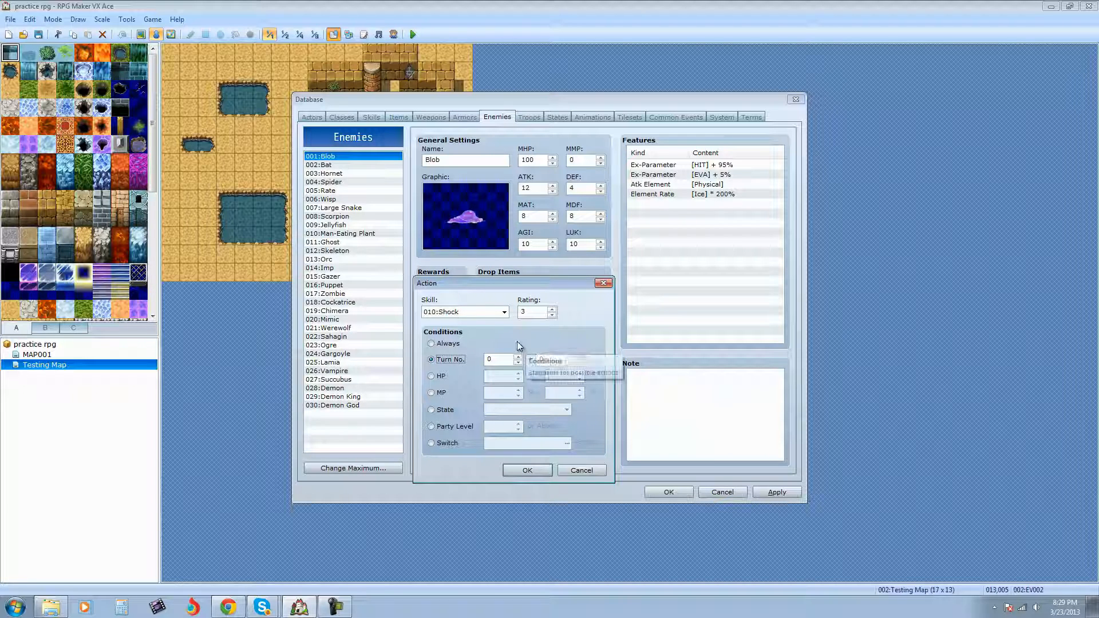
pyautogui.click(488, 358)
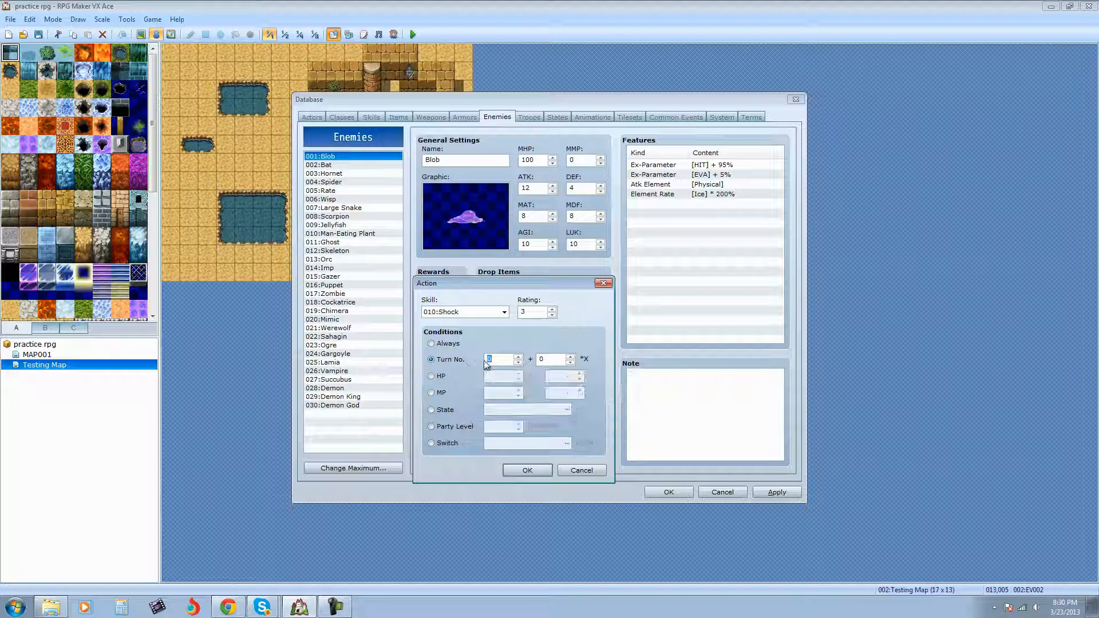
pyautogui.write('5')
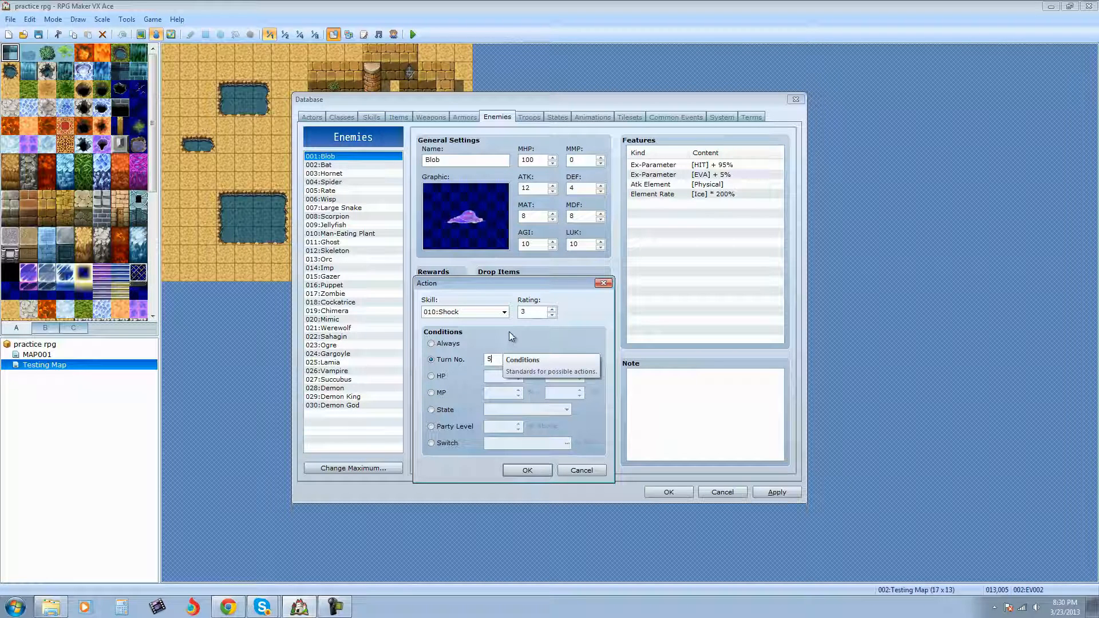
pyautogui.doubleClick(524, 311)
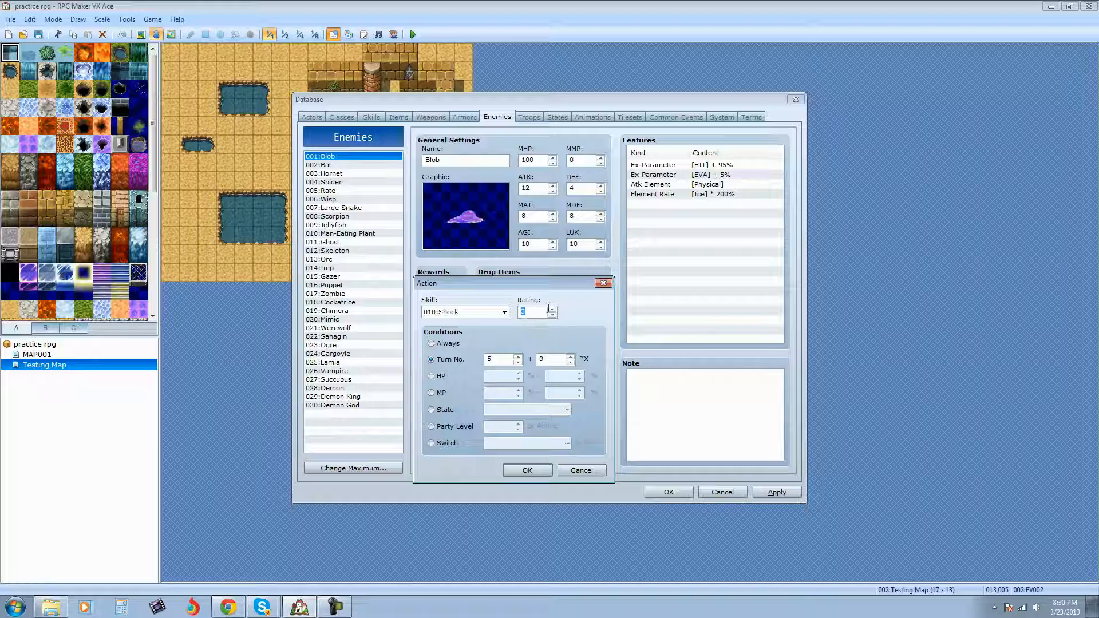
pyautogui.write('10')
# Try Turn No. conditions for Shock with start turn 3 and repeat intervals of 2, 0 and 1
pyautogui.click(550, 359)
pyautogui.write('2')
pyautogui.doubleClick(499, 360)
pyautogui.write('3')
pyautogui.doubleClick(554, 360)
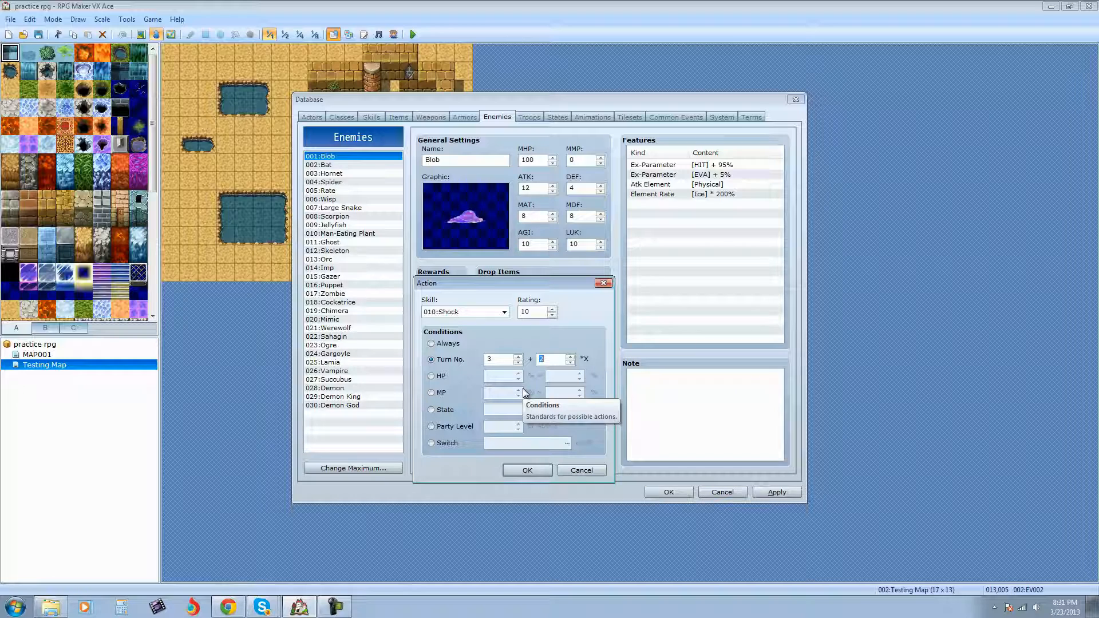
pyautogui.write('0')
pyautogui.doubleClick(547, 361)
pyautogui.write('1')
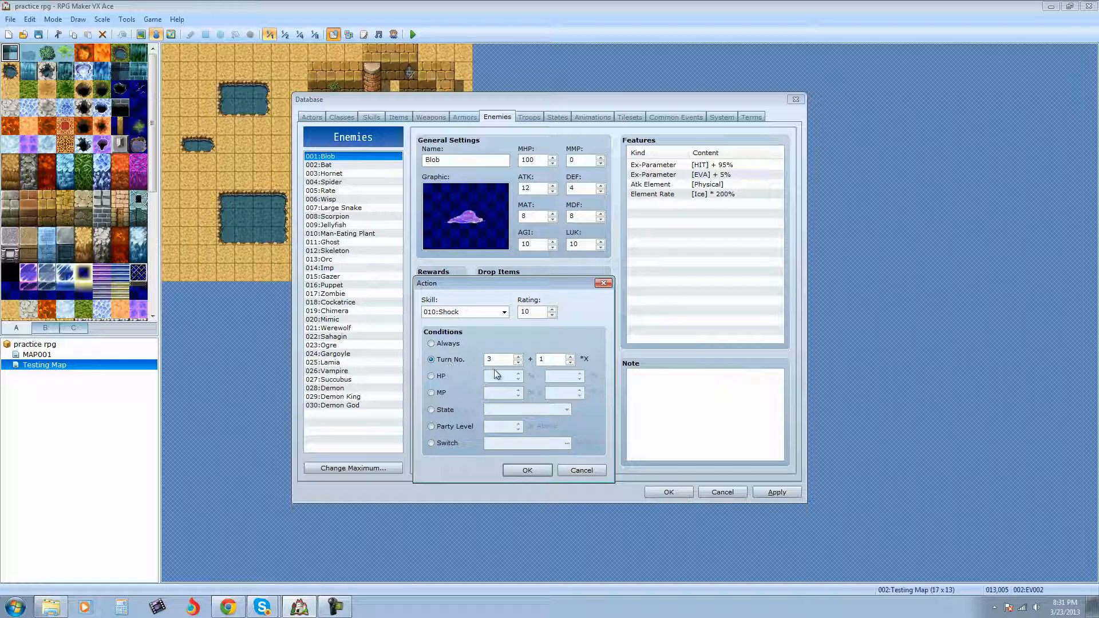
# Try repeat intervals of 2 and 3 for Shock's Turn No. condition and return the interval to 1
pyautogui.click(552, 357)
pyautogui.press('BackSpace')
pyautogui.write('2')
pyautogui.moveTo(559, 359); pyautogui.dragTo(529, 361)
pyautogui.write('3')
pyautogui.press('BackSpace')
pyautogui.write('1')
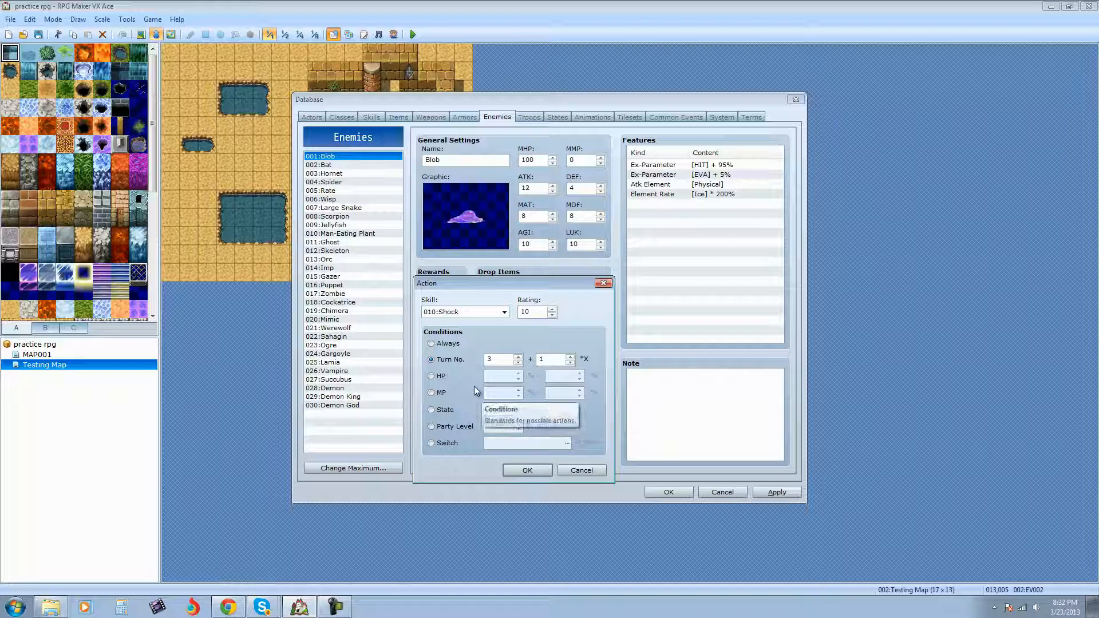
# Try an HP condition of 70% to 100% for Shock, followed by an MP condition of 50% to 100%
pyautogui.click(431, 376)
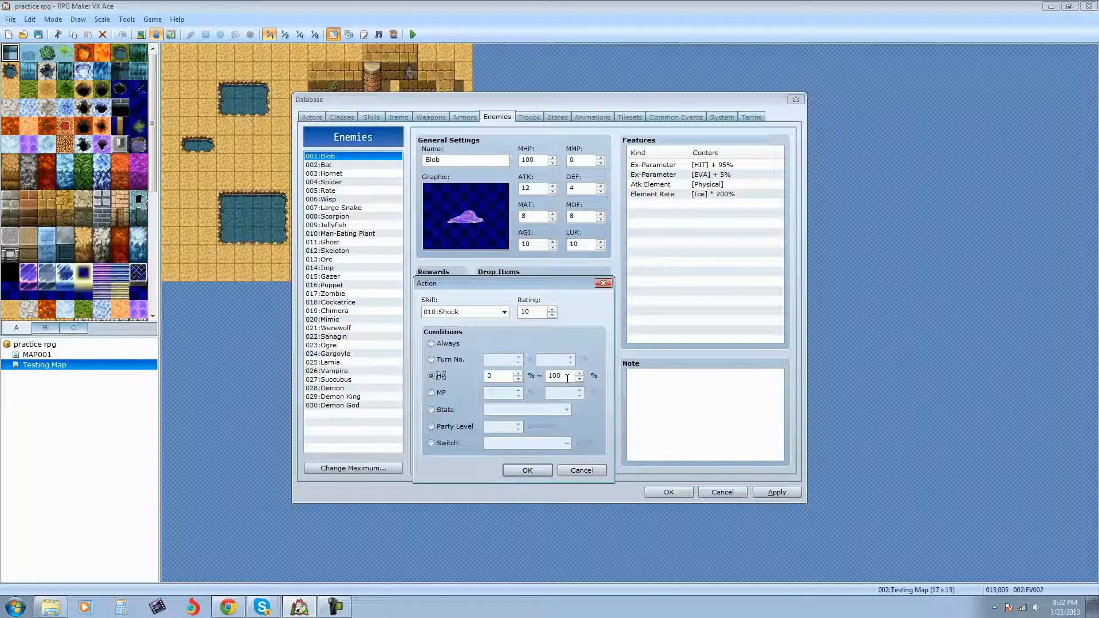
pyautogui.doubleClick(490, 376)
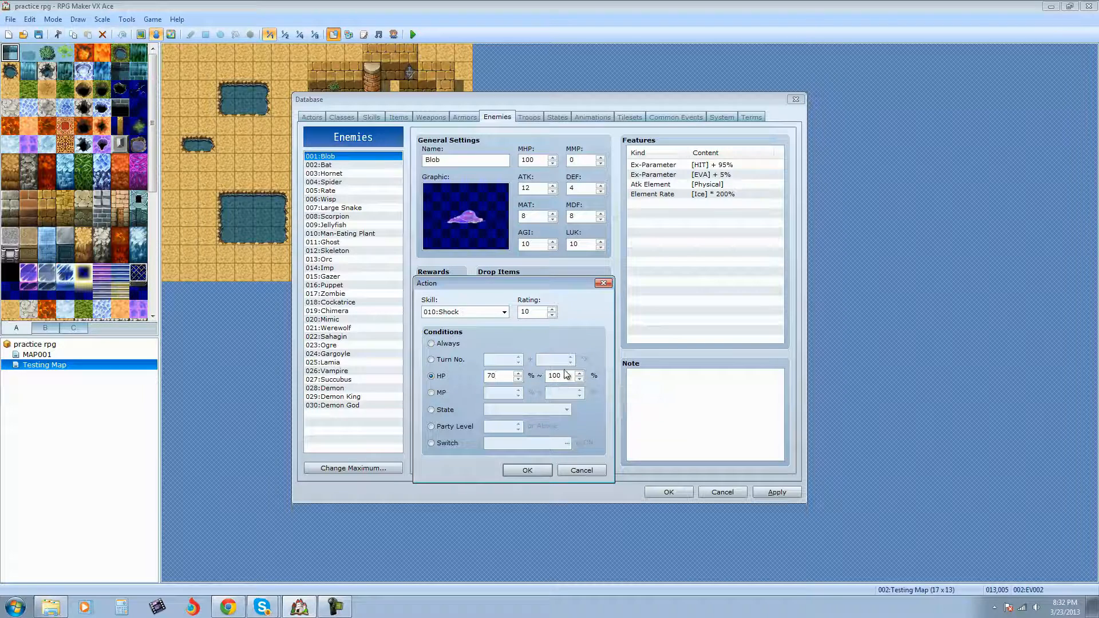
pyautogui.click(431, 393)
pyautogui.press('Tab')
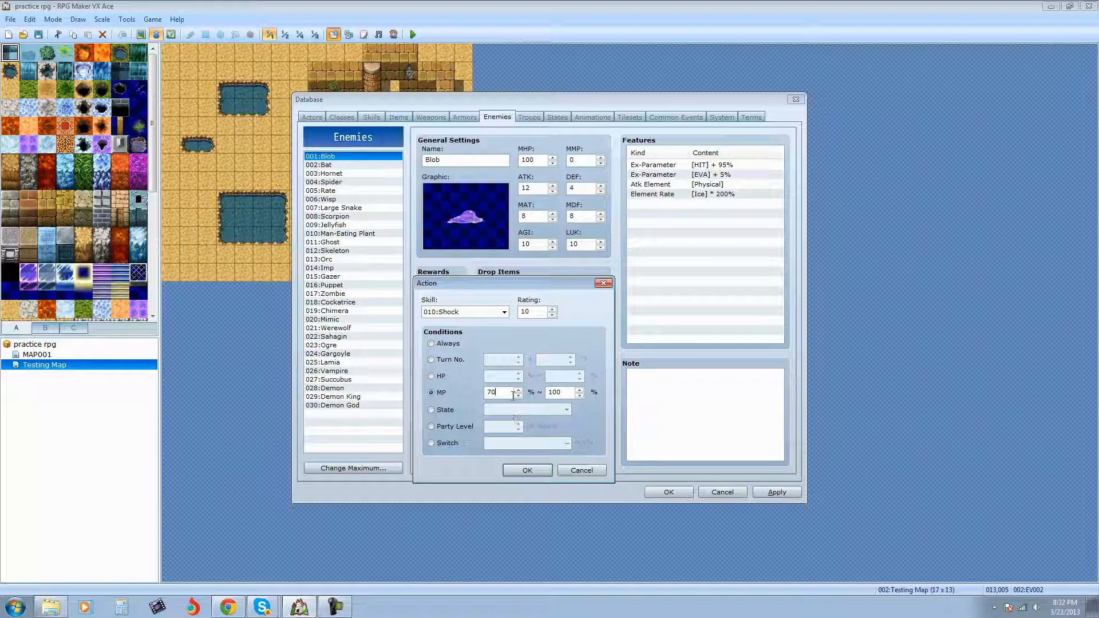
pyautogui.press('BackSpace')
pyautogui.press('BackSpace')
pyautogui.write('50')
# Try a State condition of 002:Poison for the Shock action and look through the other available states
pyautogui.click(431, 410)
pyautogui.click(567, 410)
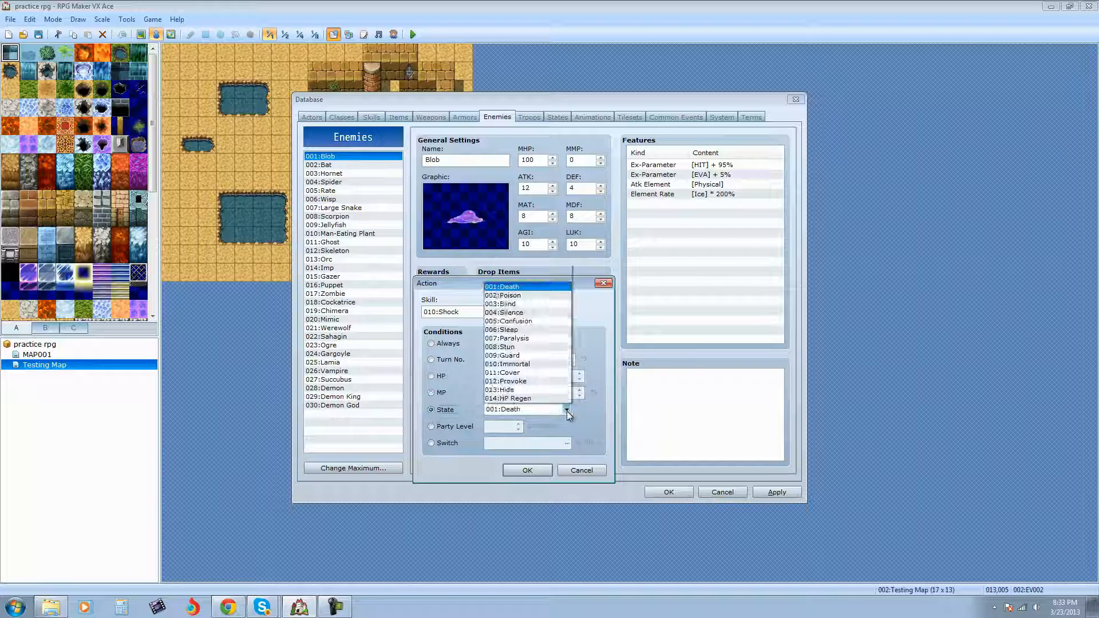
pyautogui.click(528, 202)
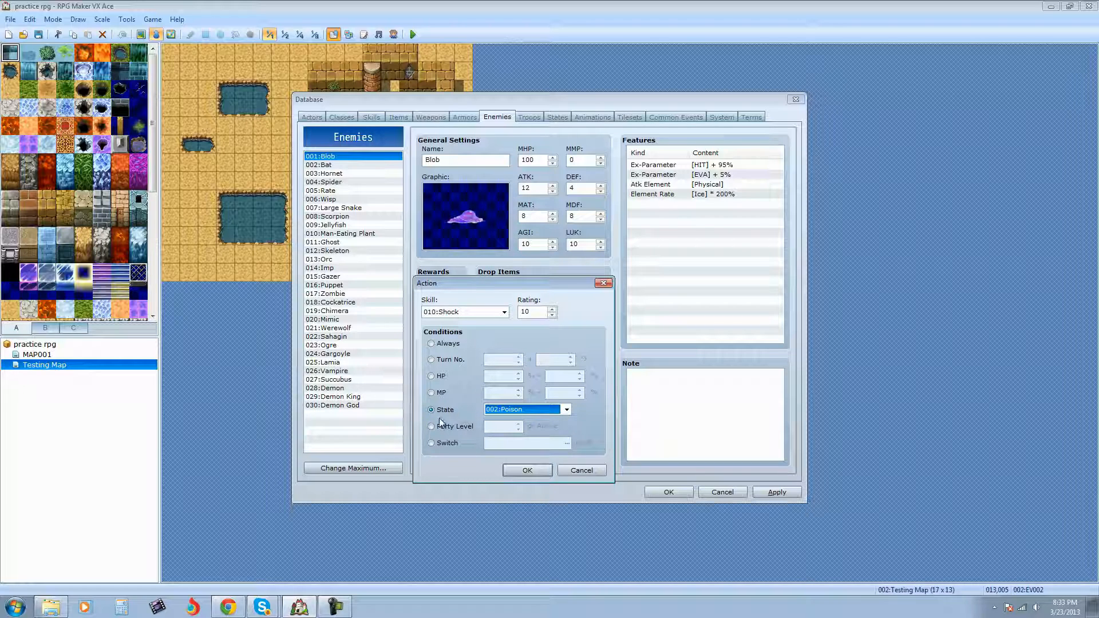
pyautogui.click(566, 410)
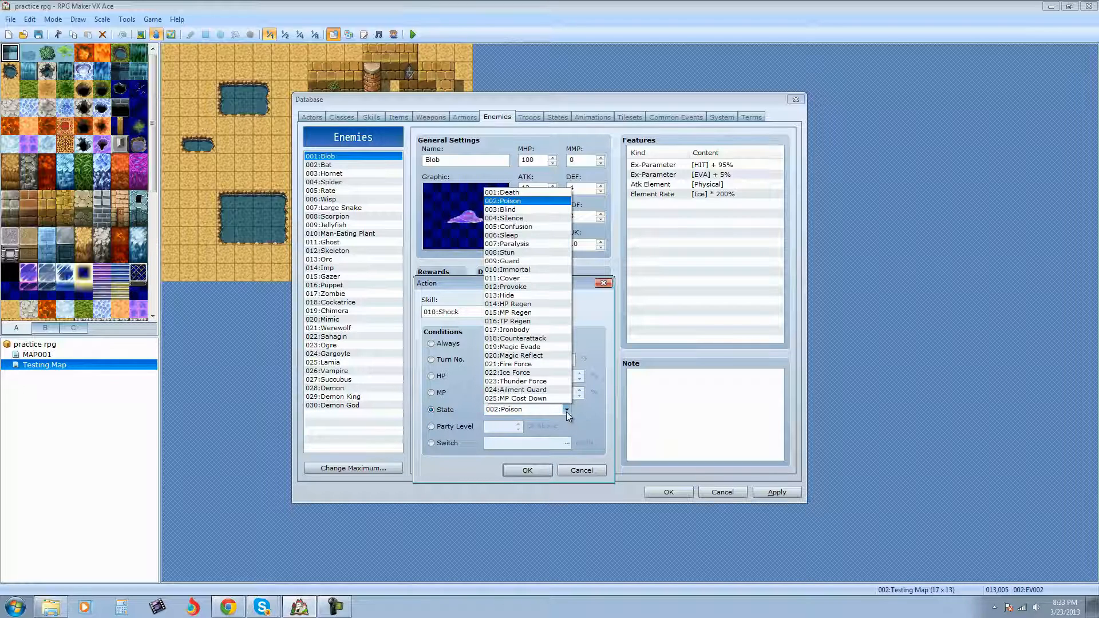
pyautogui.click(566, 410)
# Try the Party Level 5 or Above and Switch 0001 conditions for Shock, and discard the action edits
pyautogui.click(431, 426)
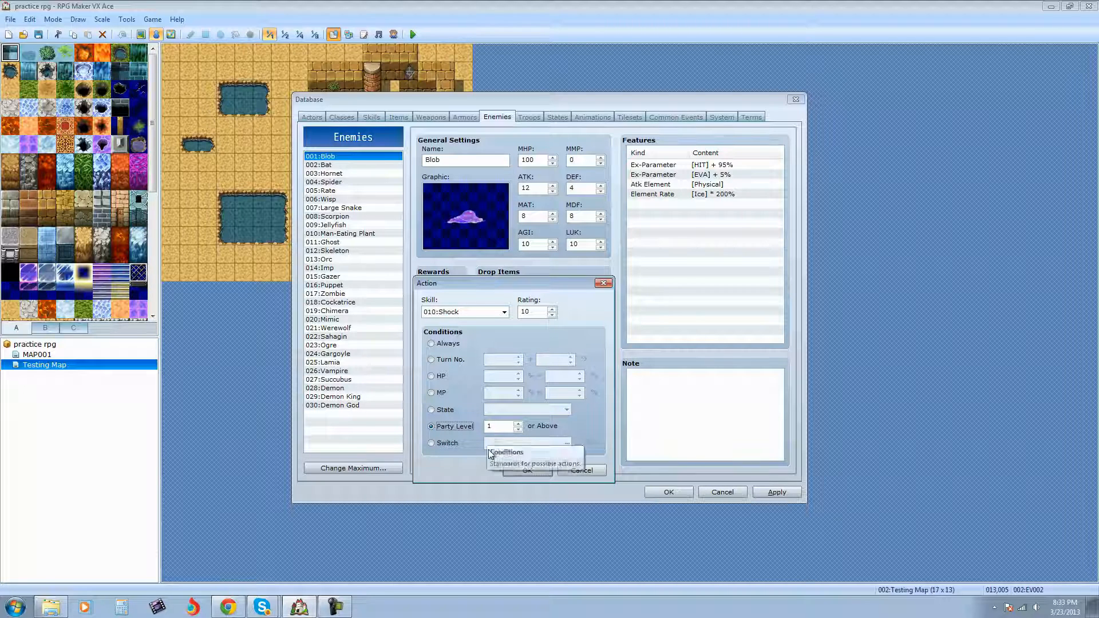
pyautogui.click(519, 424)
pyautogui.click(518, 424)
pyautogui.click(519, 424)
pyautogui.click(518, 424)
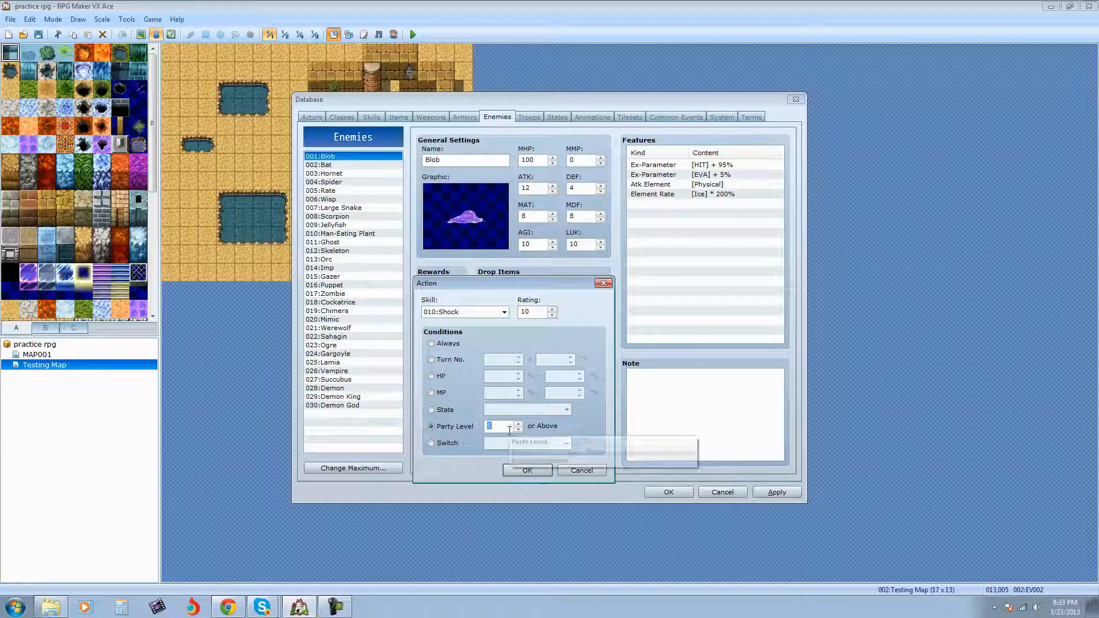
pyautogui.click(431, 444)
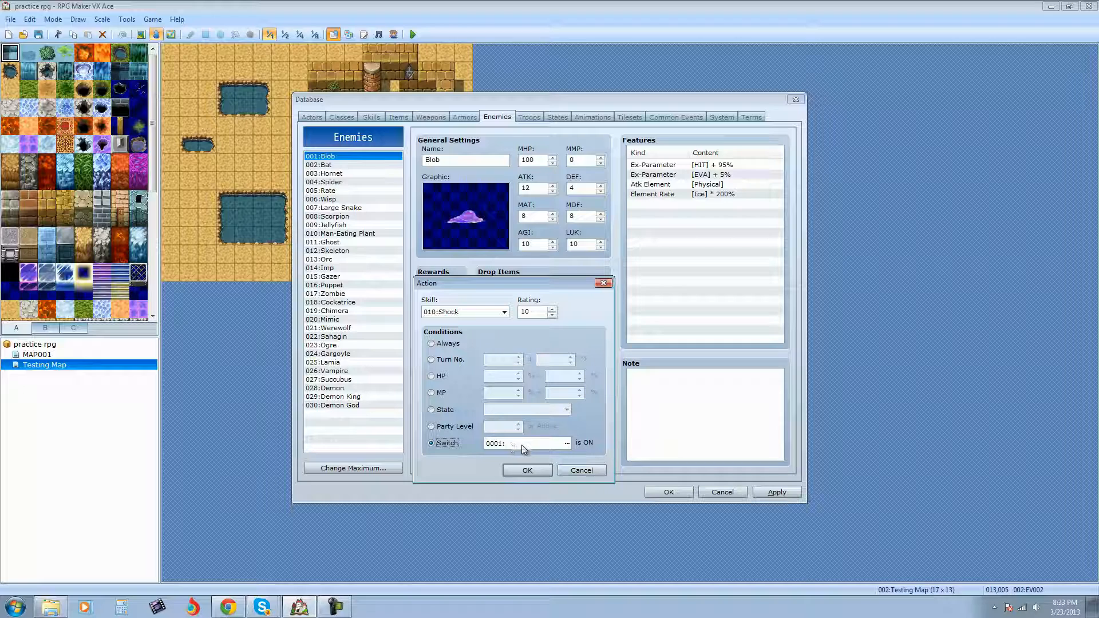
pyautogui.click(568, 472)
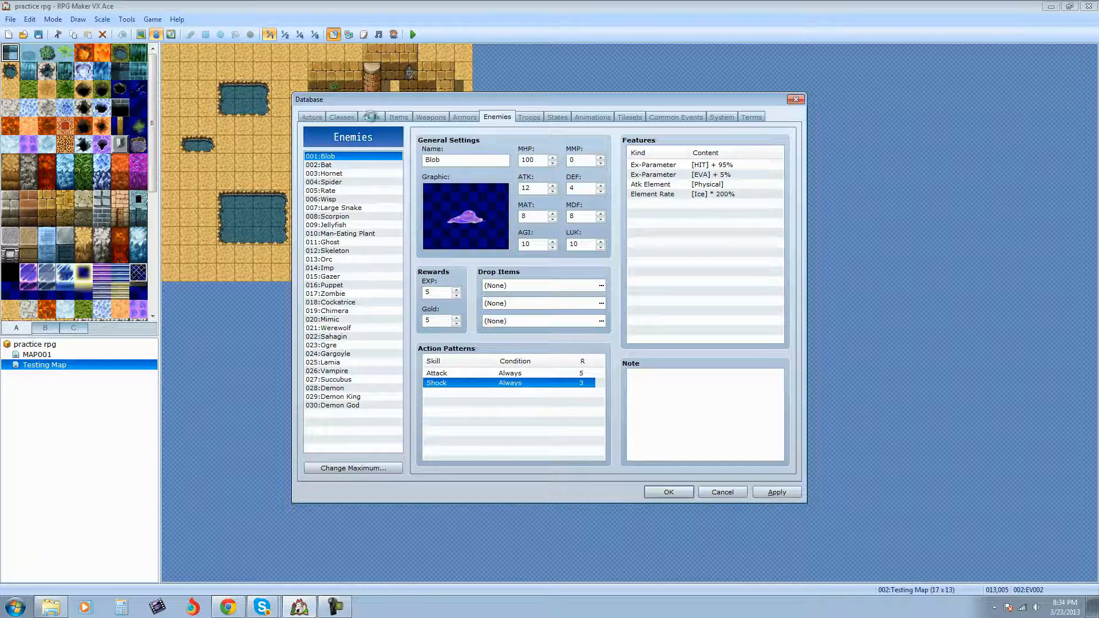
# Set the MP Cost of the 010:Shock skill to 4
pyautogui.click(371, 117)
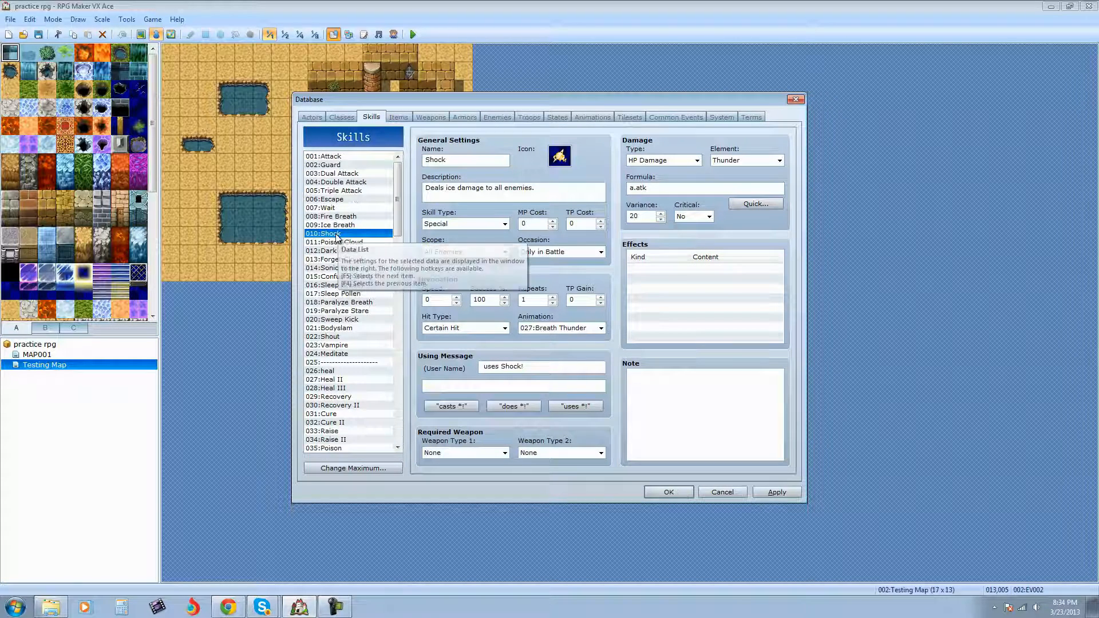
pyautogui.doubleClick(533, 224)
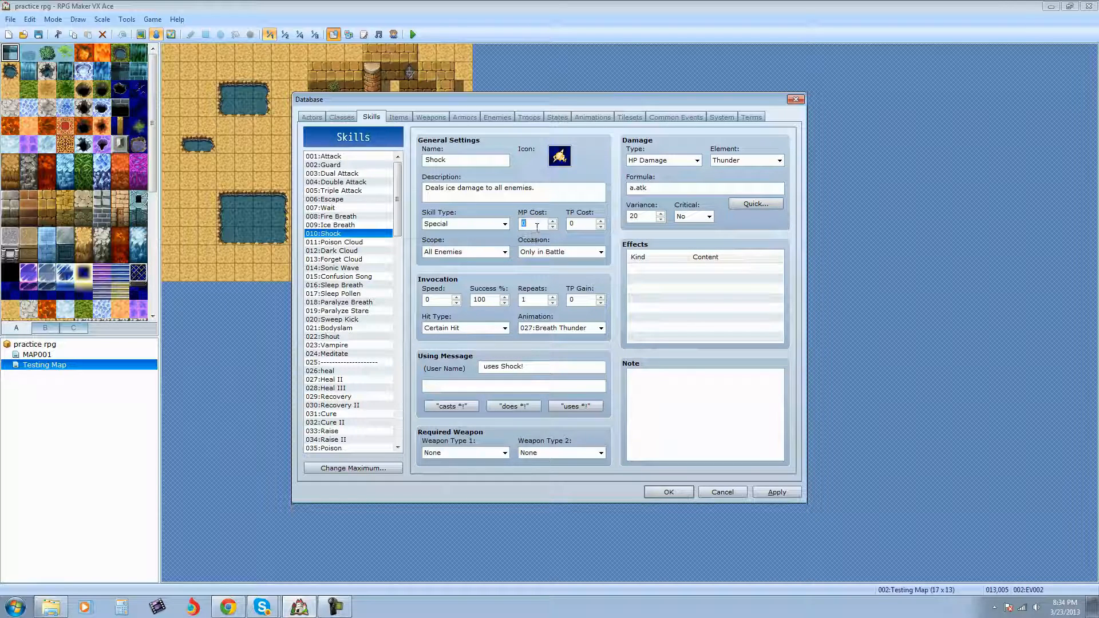
pyautogui.write('4')
# Return to the Blob enemy and set its MMP to 16 after trying 4, 8 and 12
pyautogui.click(497, 118)
pyautogui.doubleClick(579, 159)
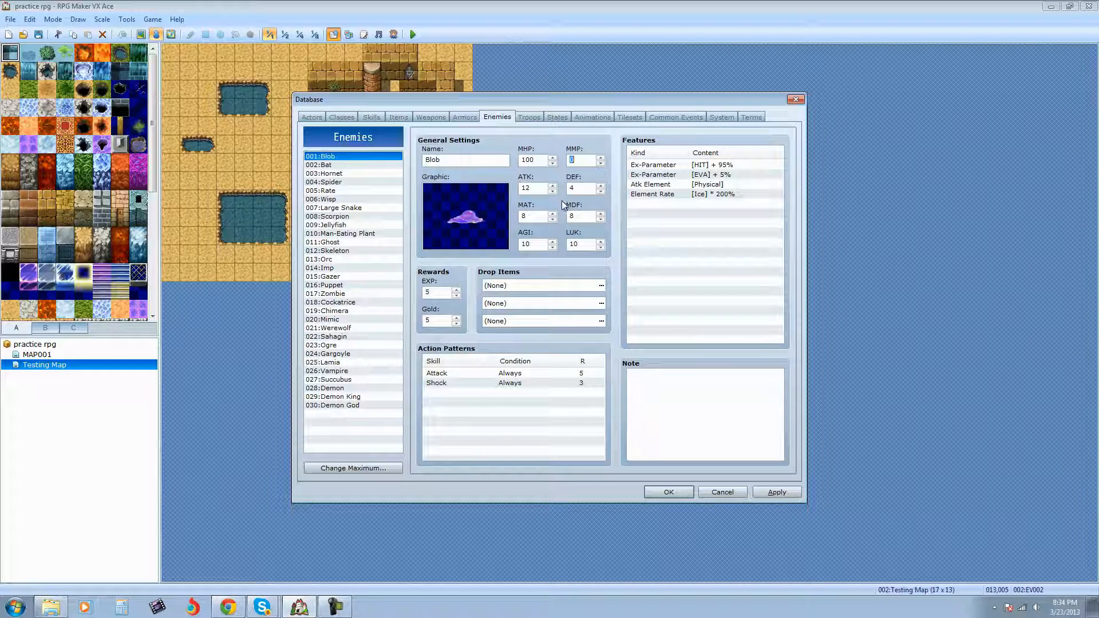
pyautogui.write('4')
pyautogui.write('8')
pyautogui.write('12')
pyautogui.moveTo(584, 160); pyautogui.dragTo(558, 169)
pyautogui.write('16')
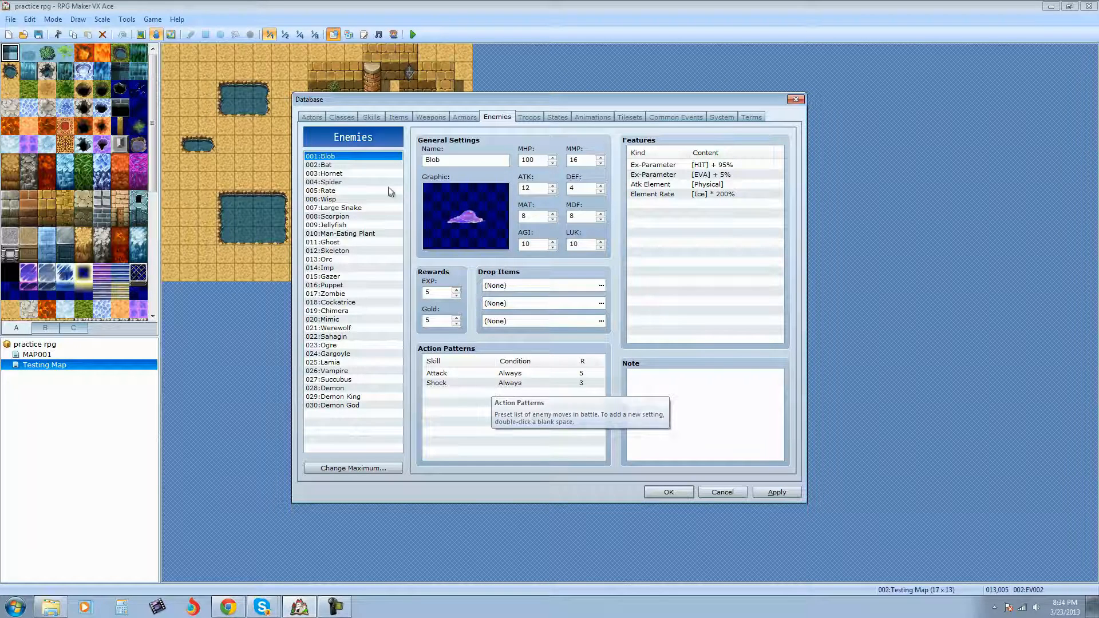
# Check the Shock skill's type and add an Add Skill Type feature of Special to the Blob
pyautogui.click(372, 116)
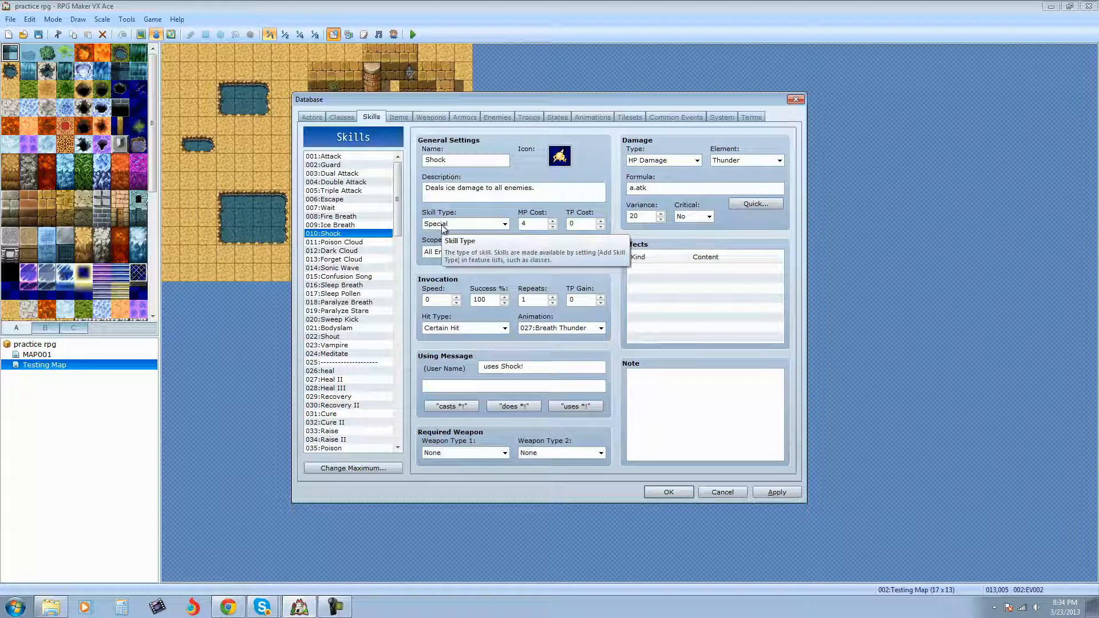
pyautogui.click(493, 118)
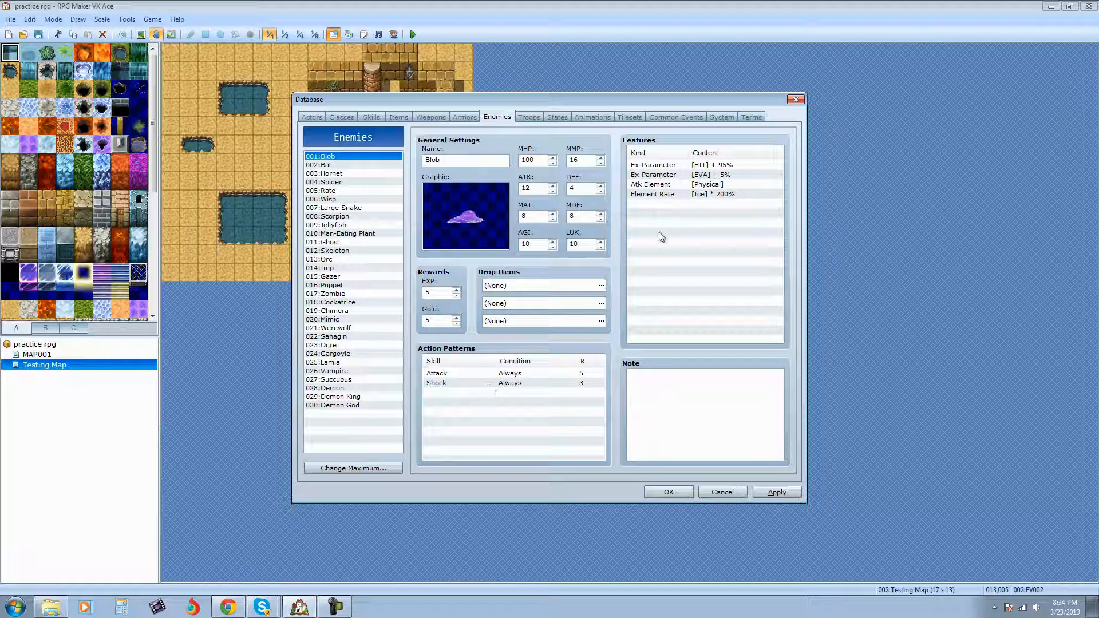
pyautogui.doubleClick(671, 206)
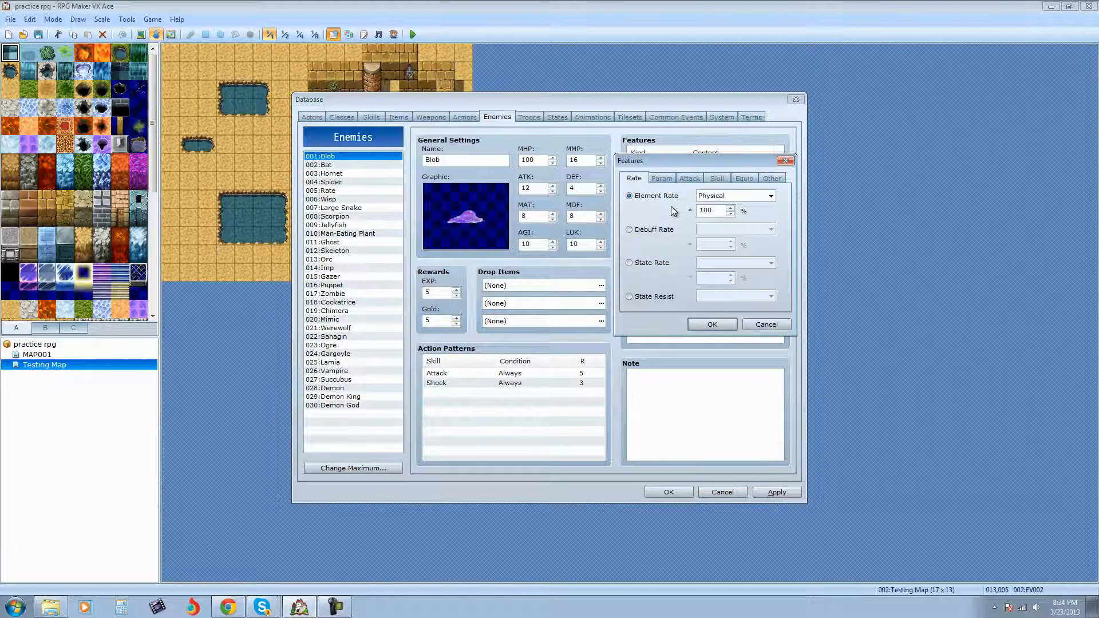
pyautogui.click(719, 179)
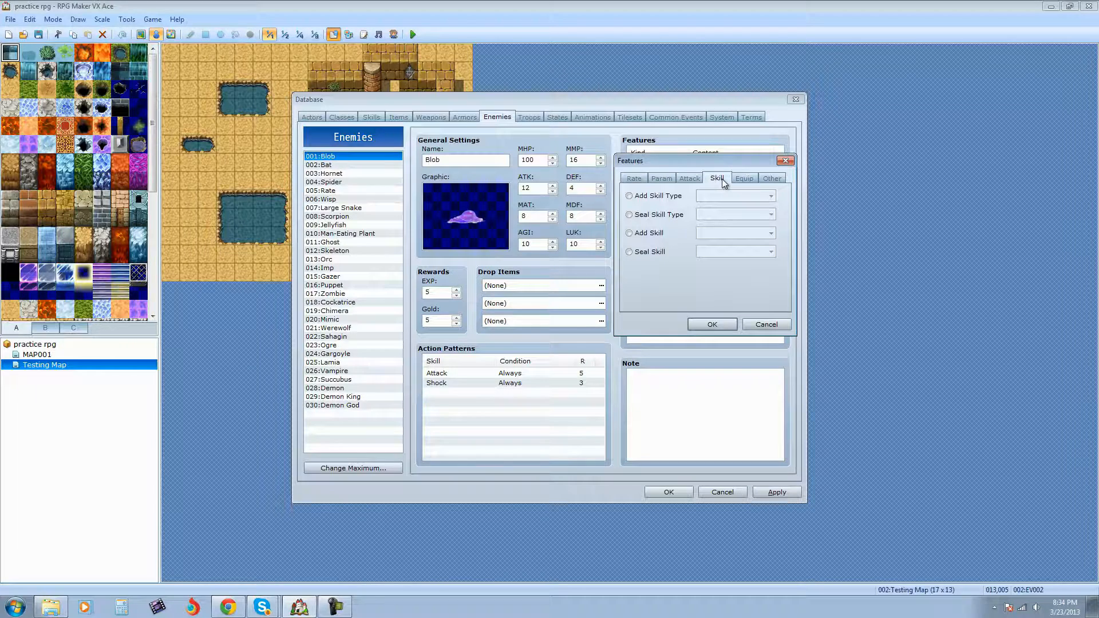
pyautogui.click(631, 197)
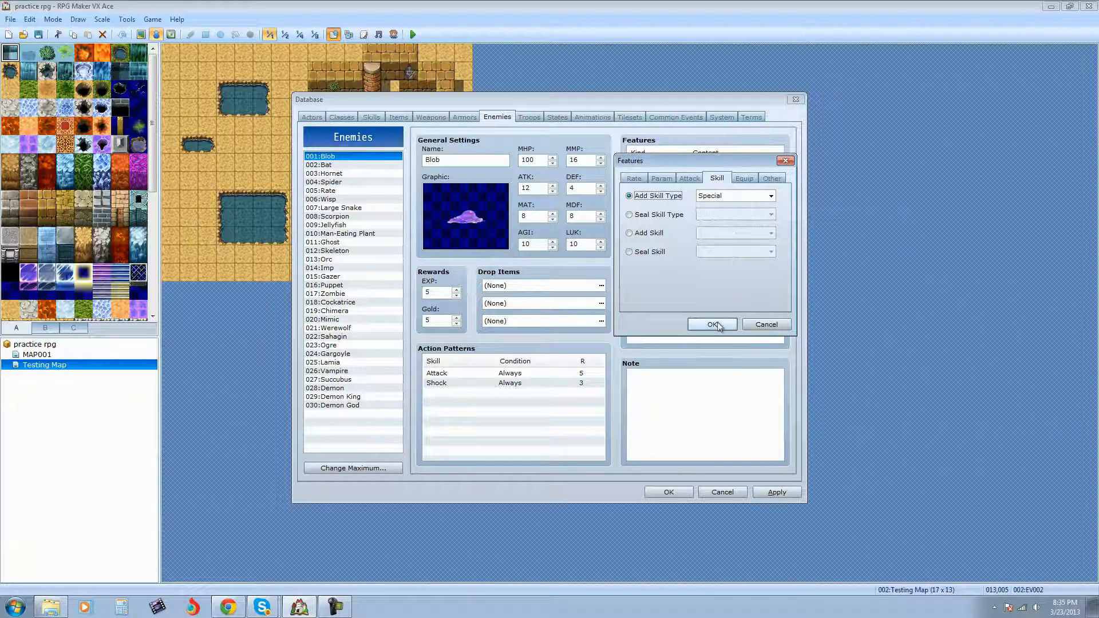
pyautogui.click(745, 180)
pyautogui.click(630, 196)
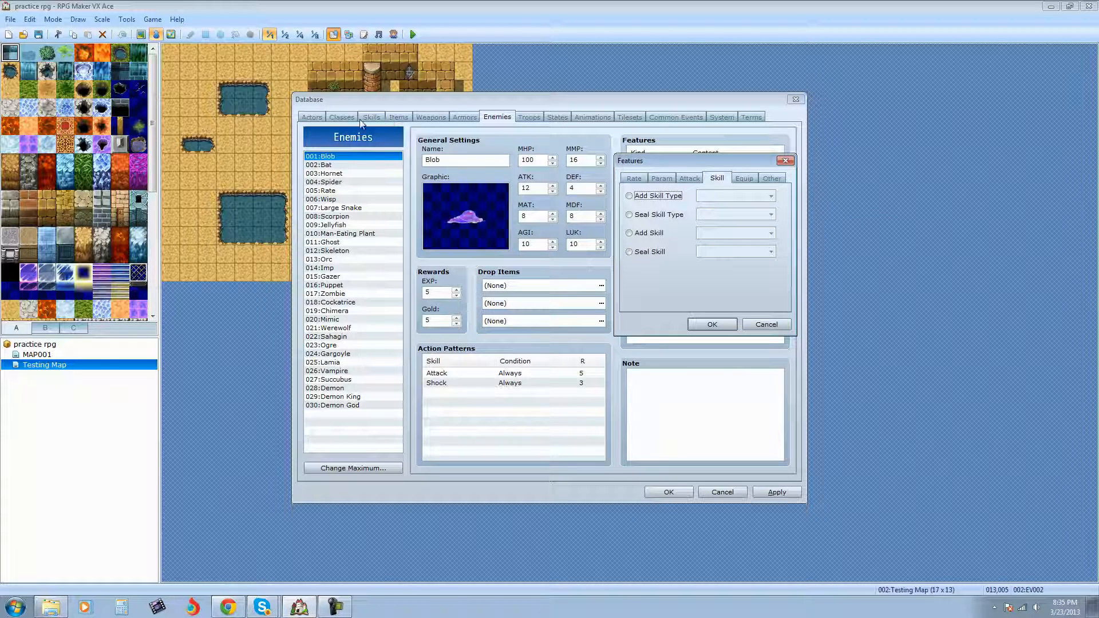
pyautogui.click(629, 196)
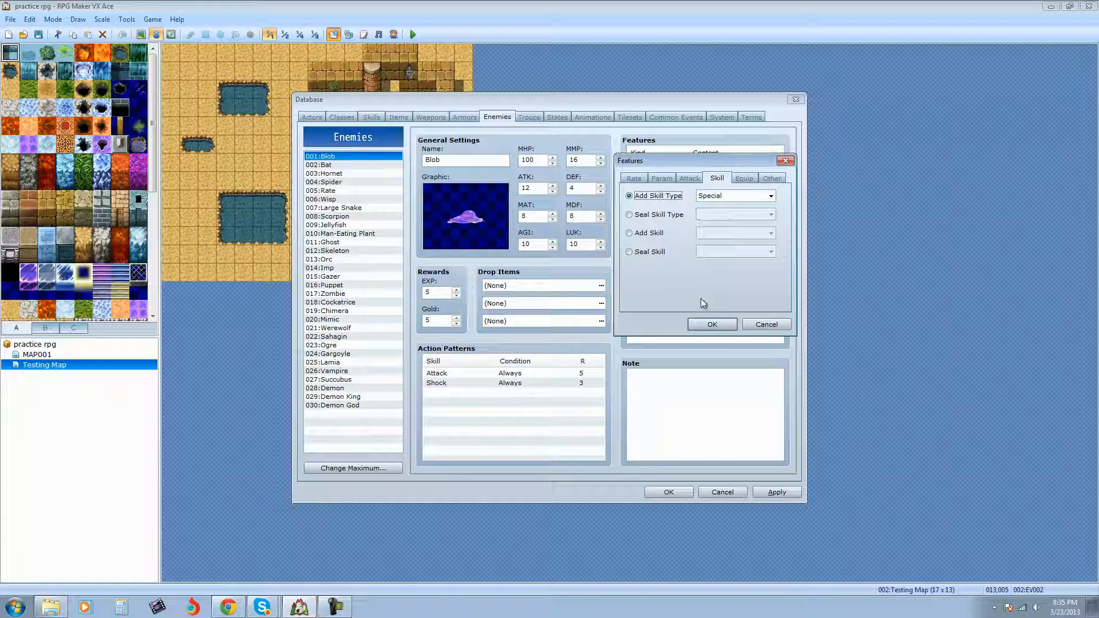
pyautogui.click(710, 324)
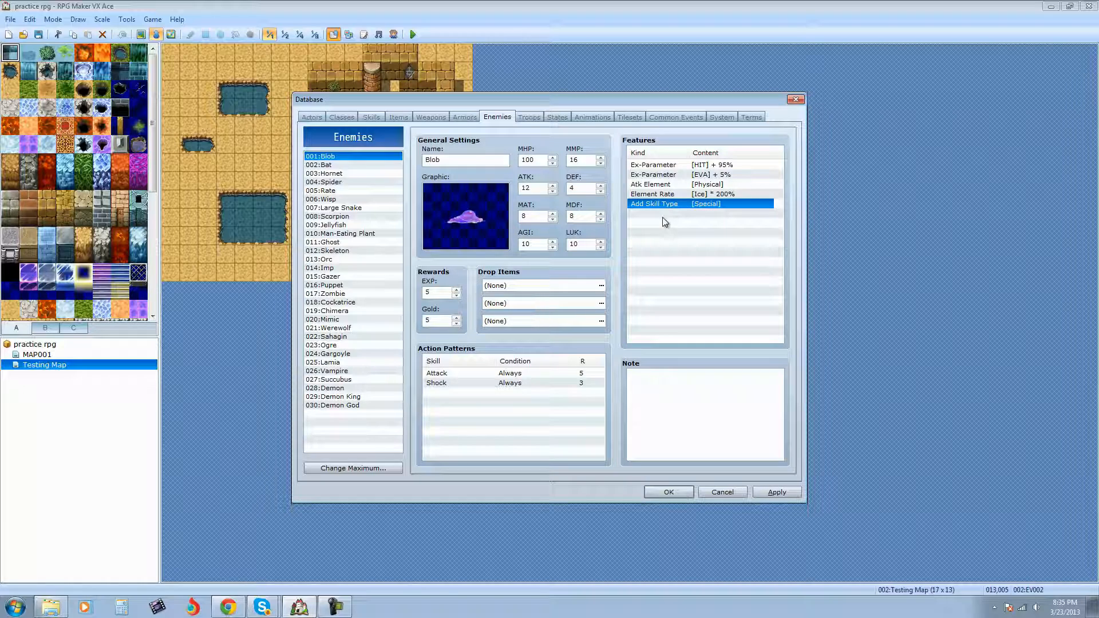
# Remove the Shock action and the Add Skill Type [Special] feature from the Blob
pyautogui.click(501, 383)
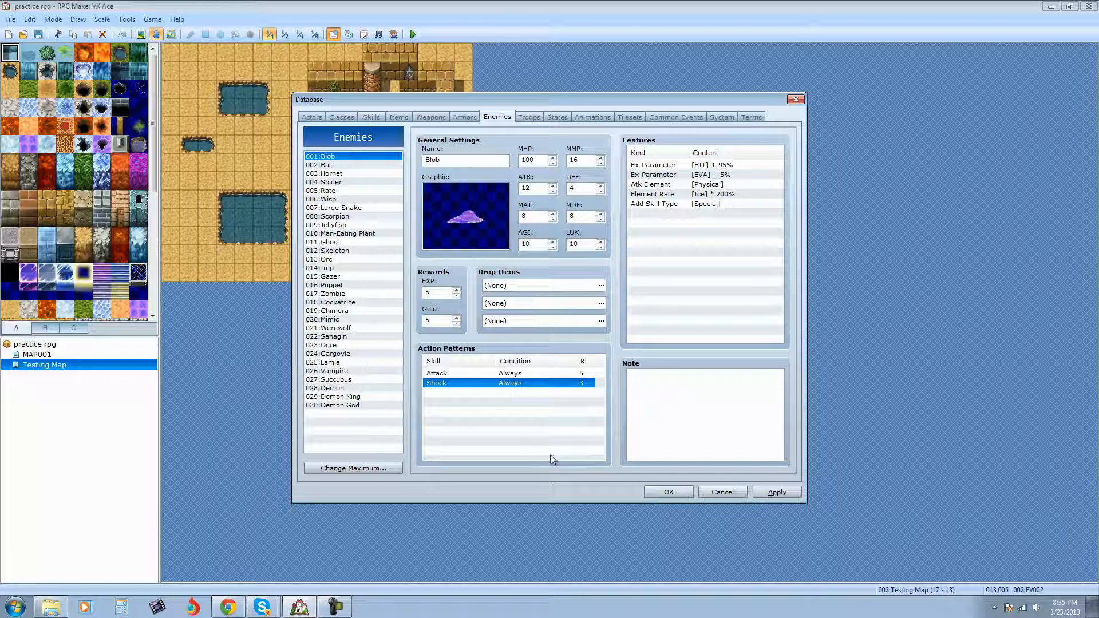
pyautogui.rightClick(544, 388)
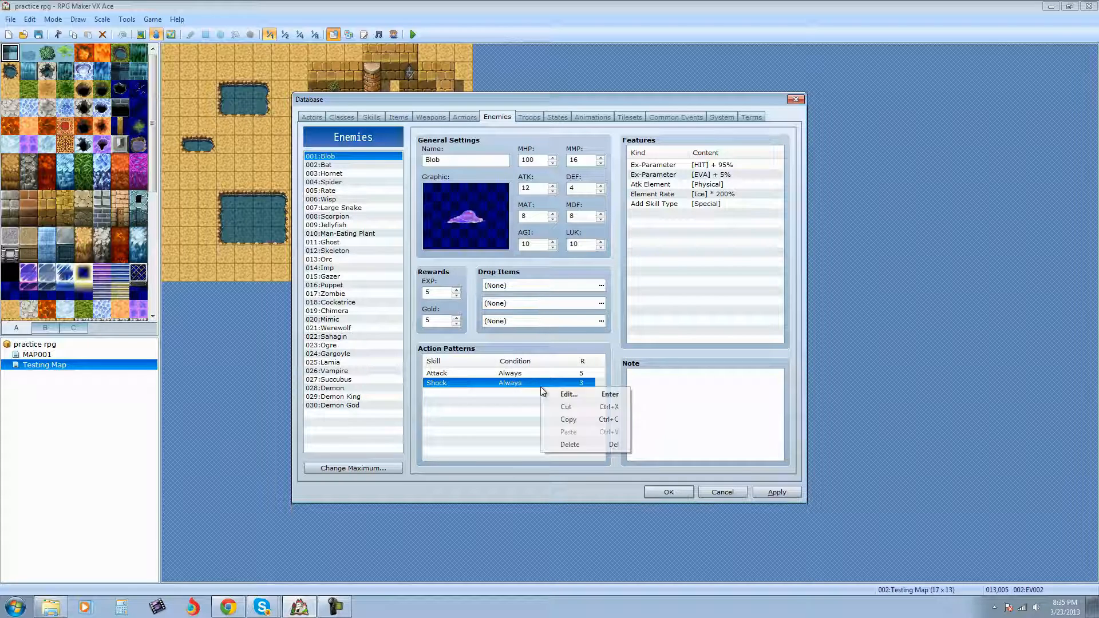
pyautogui.click(532, 392)
pyautogui.click(531, 386)
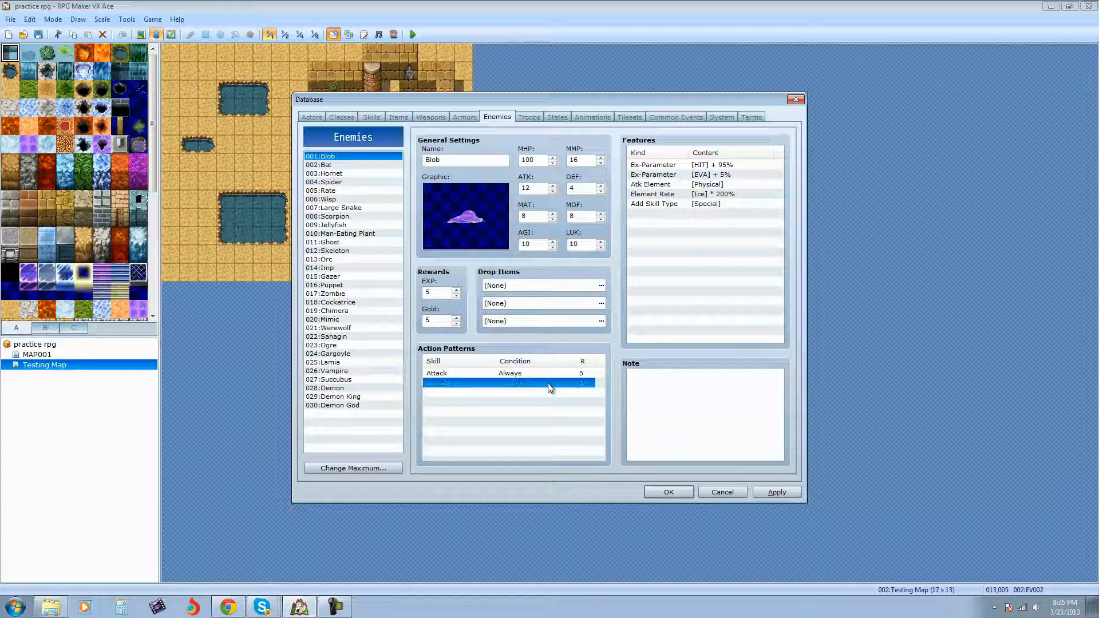
pyautogui.click(660, 203)
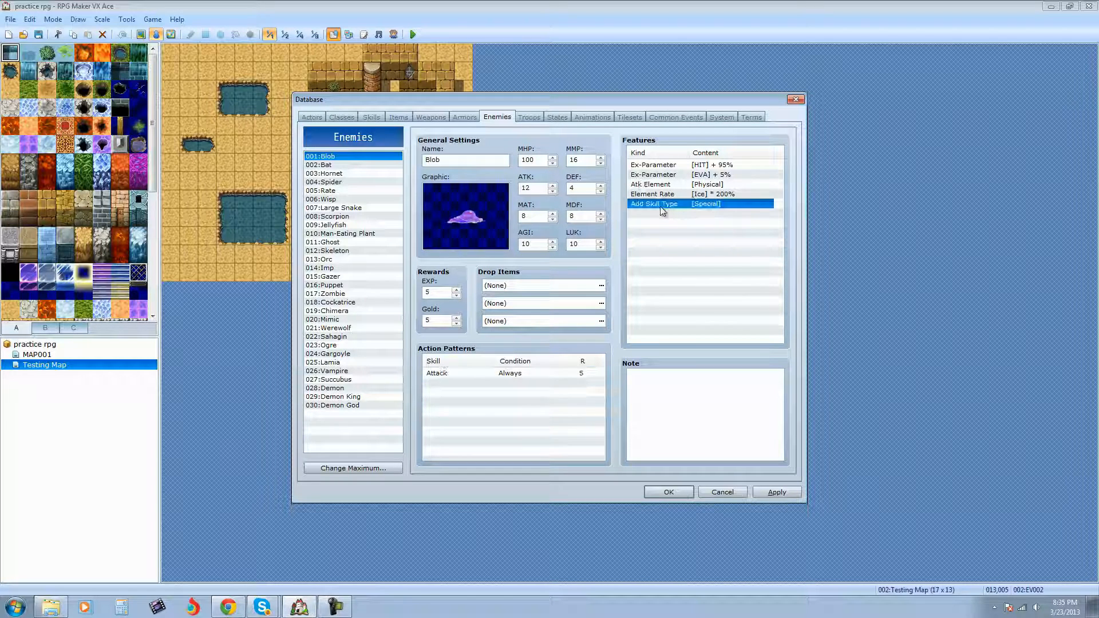
pyautogui.press('Delete')
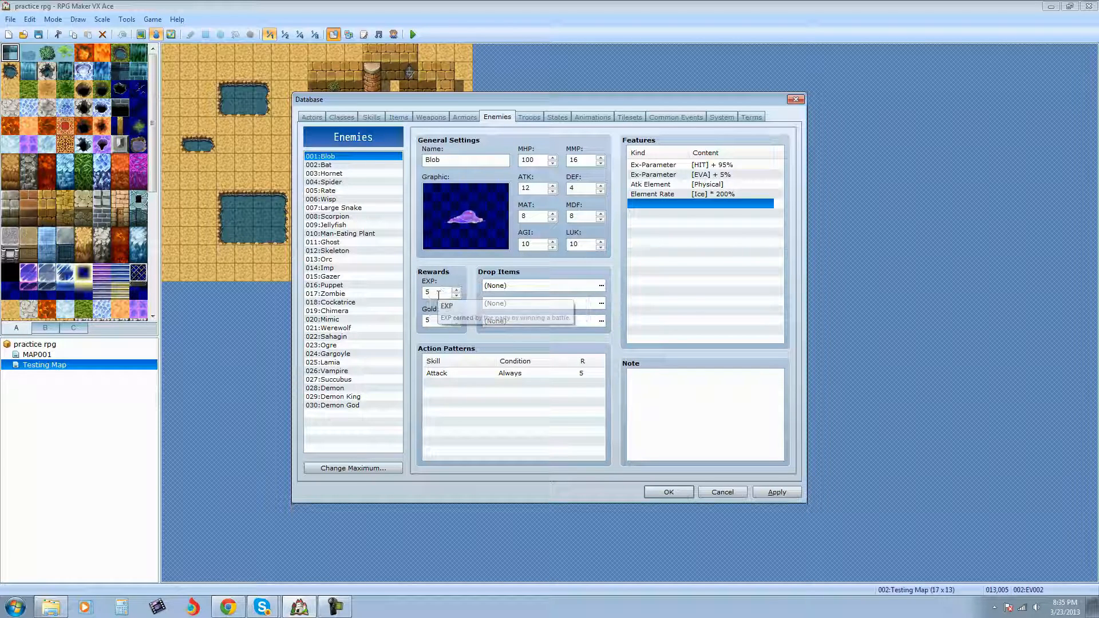
# Examine the EXP Curve of the 001:Fighter class and compare it with the Blob's EXP reward
pyautogui.click(342, 118)
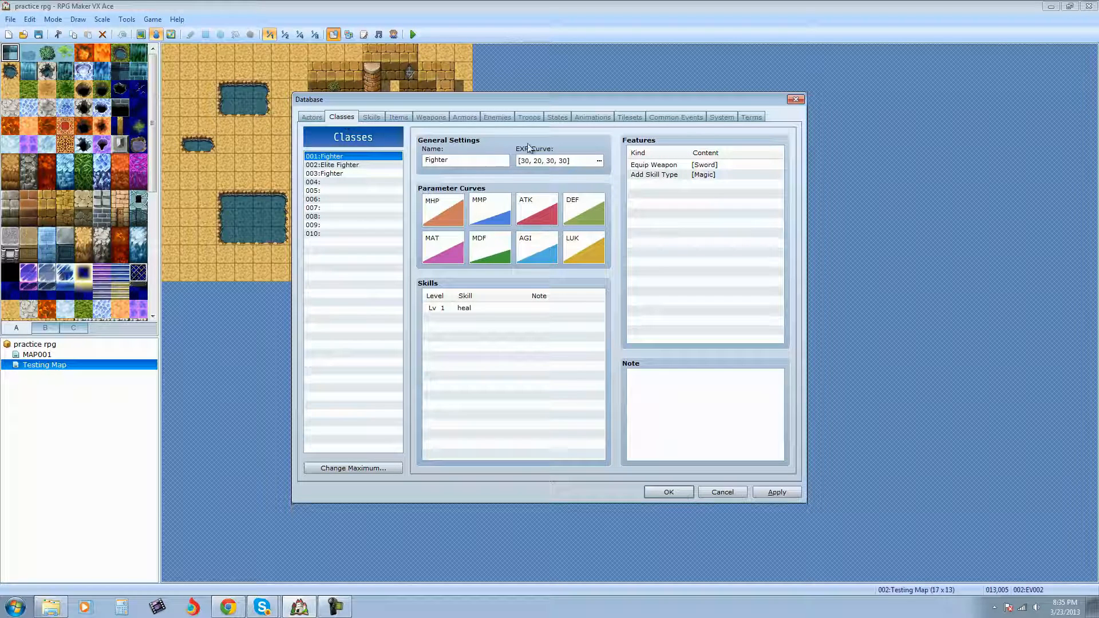
pyautogui.click(600, 164)
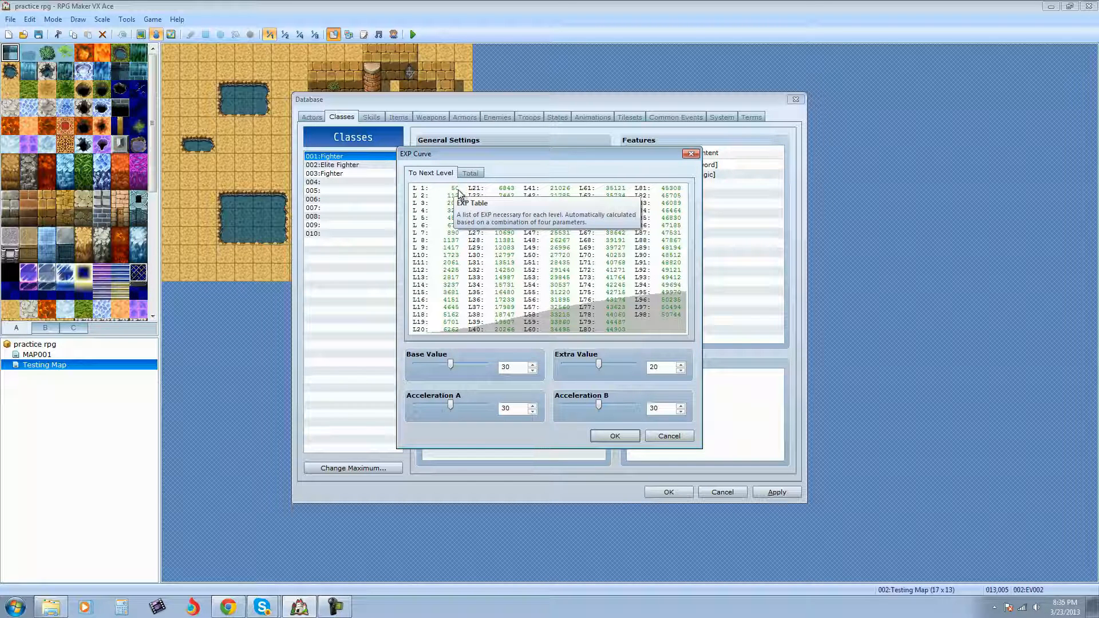
pyautogui.click(661, 438)
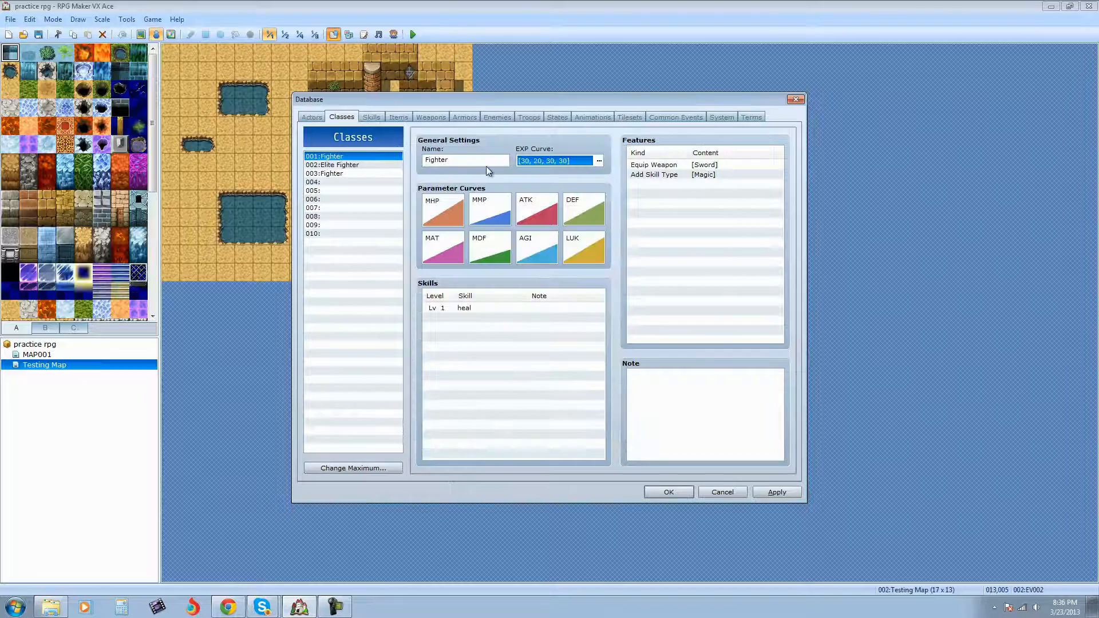
pyautogui.click(497, 118)
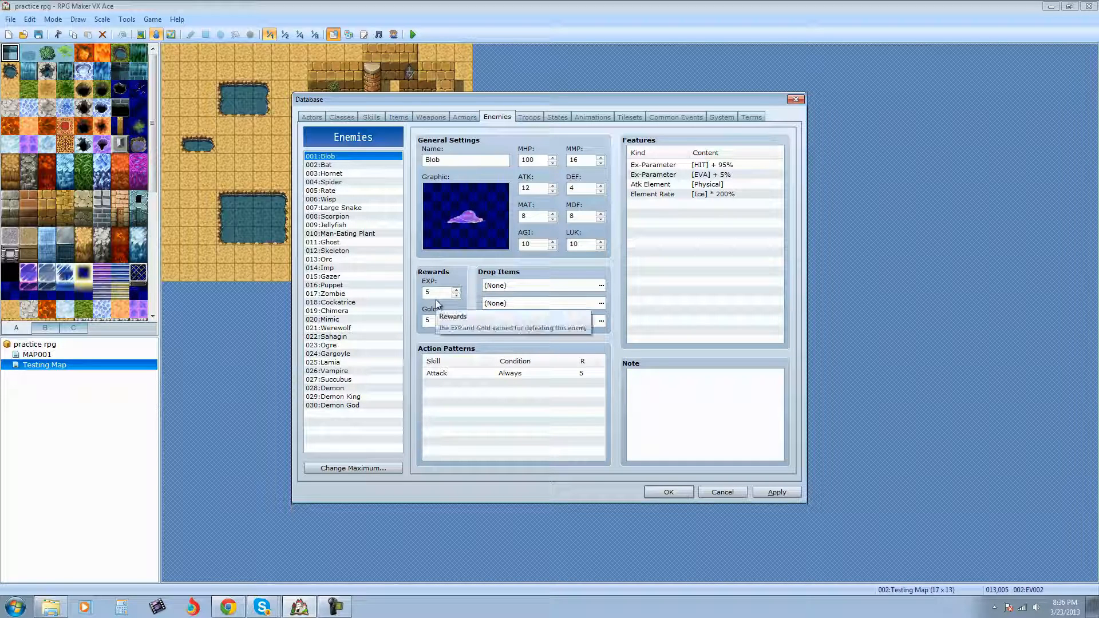
pyautogui.moveTo(442, 292); pyautogui.dragTo(426, 292)
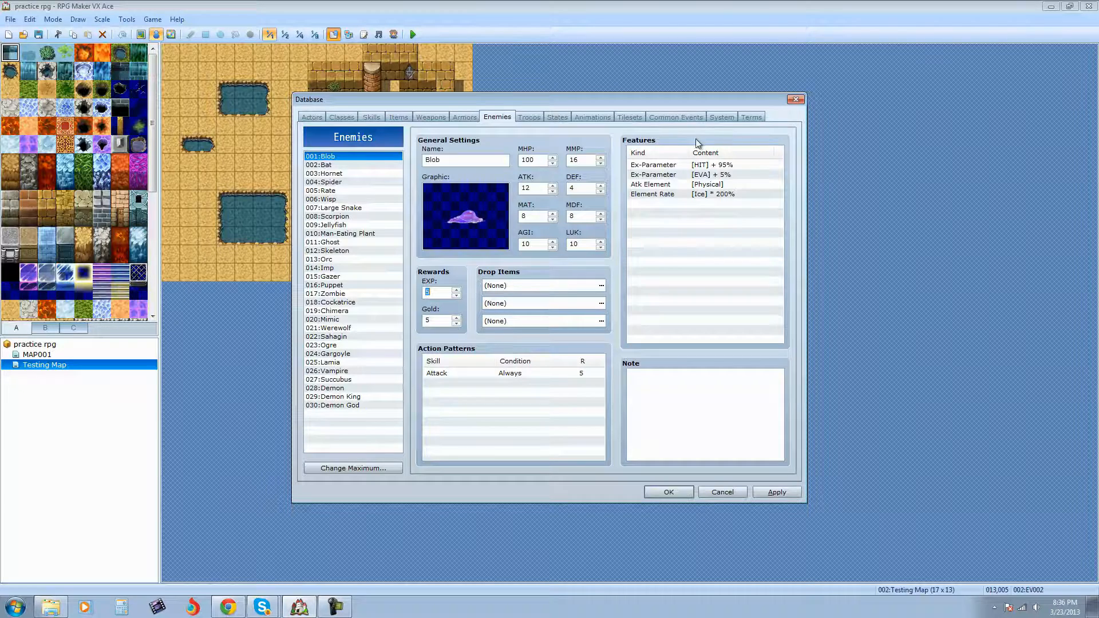
# Try Shoes and children as the currency unit, restore it to G, and return to the Blob's Gold reward
pyautogui.click(722, 117)
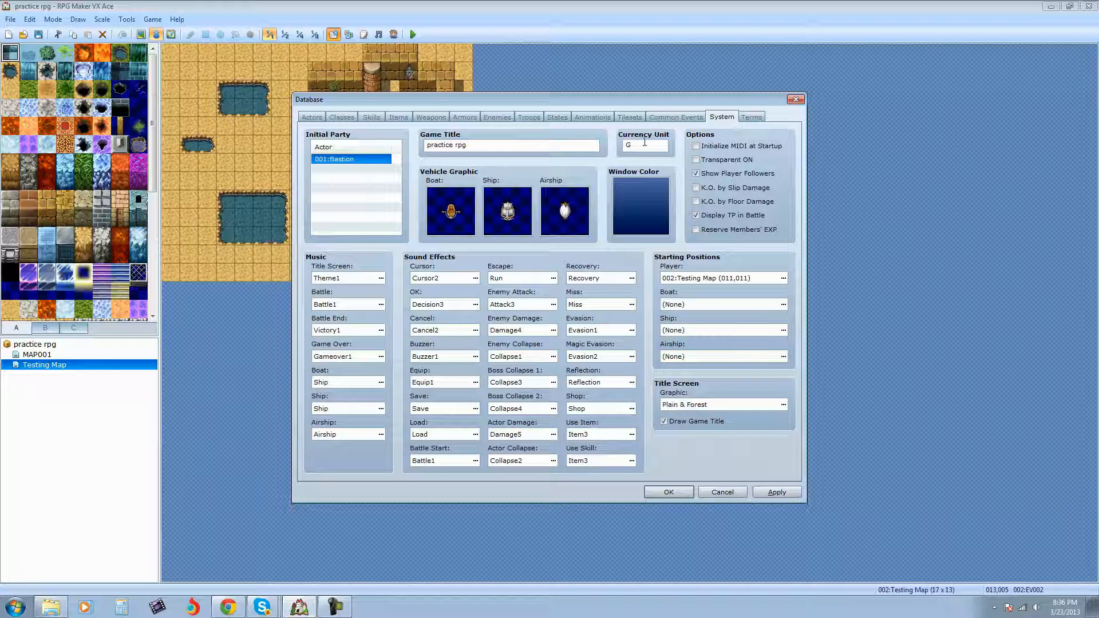
pyautogui.moveTo(646, 147); pyautogui.dragTo(628, 164)
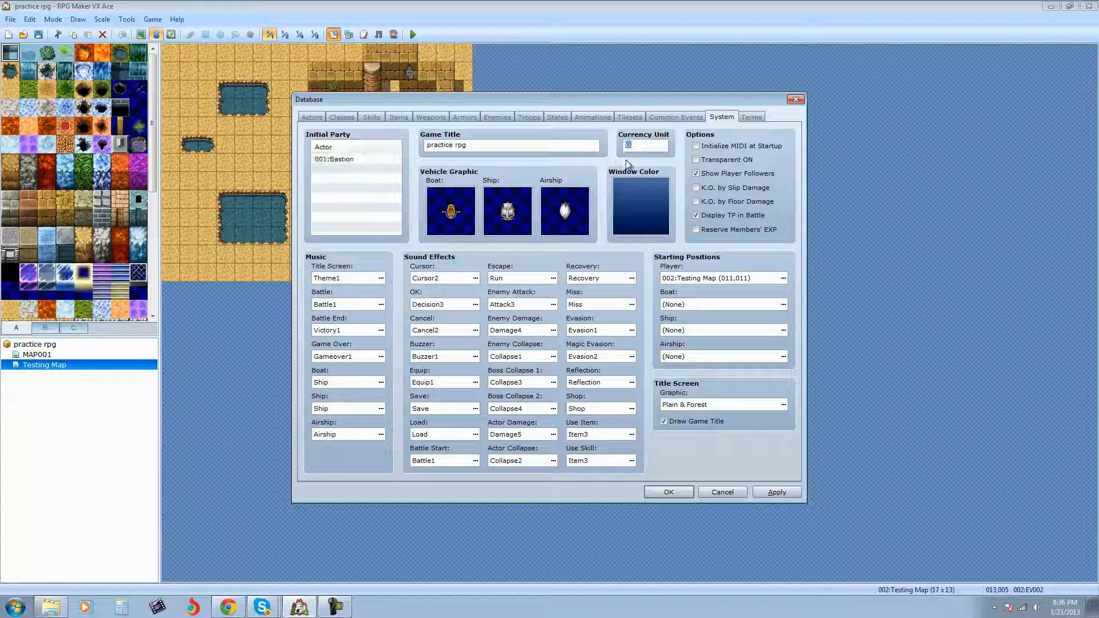
pyautogui.write('Shoes')
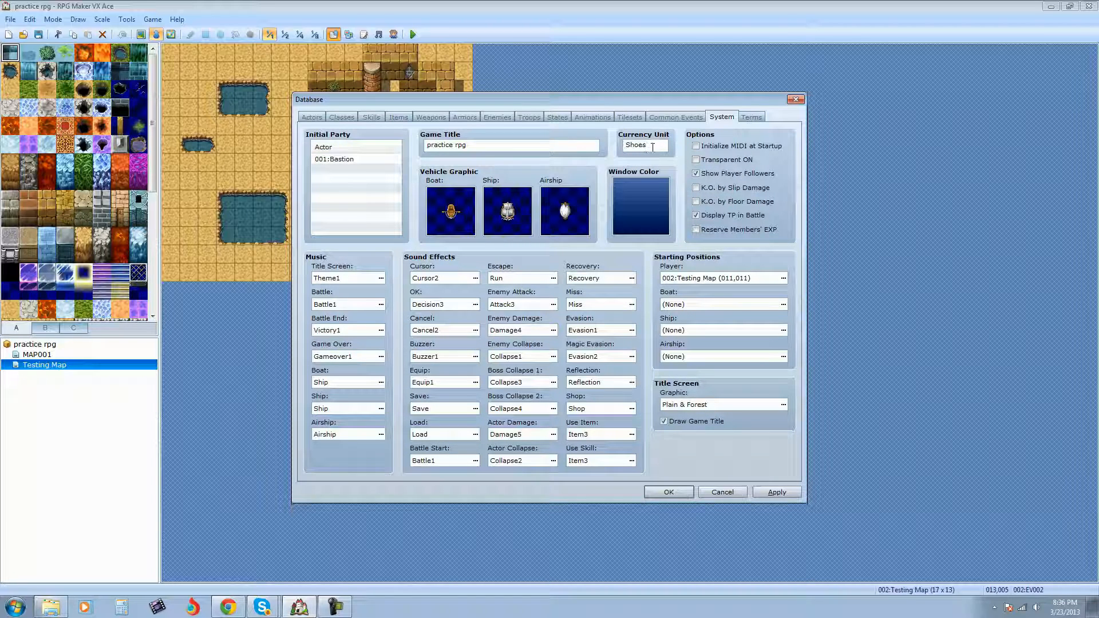
pyautogui.moveTo(652, 146); pyautogui.dragTo(624, 146)
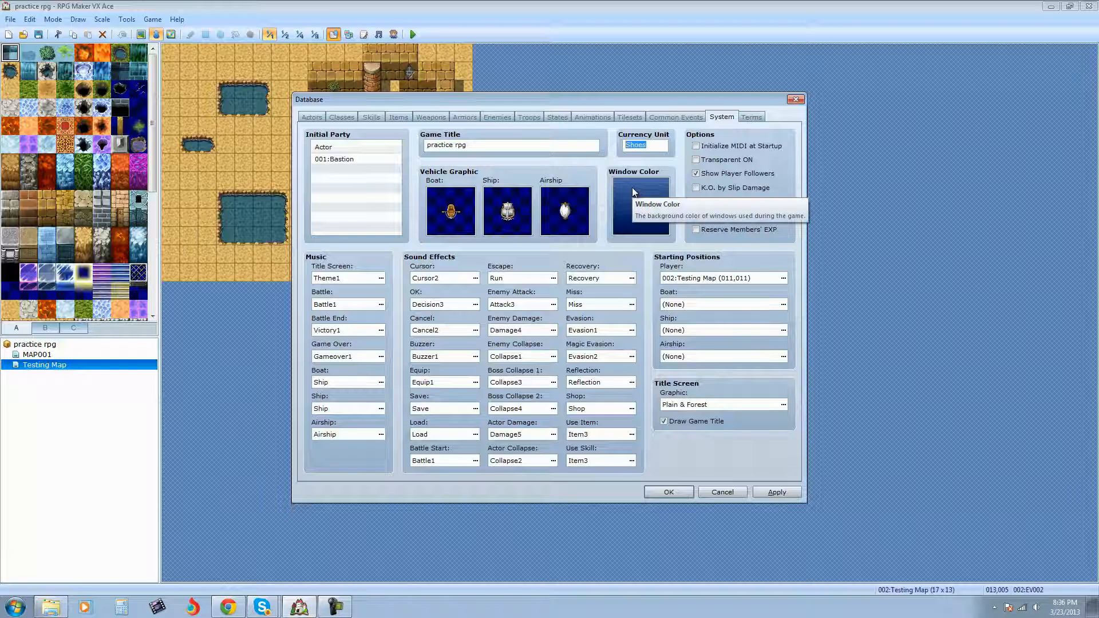
pyautogui.write('children')
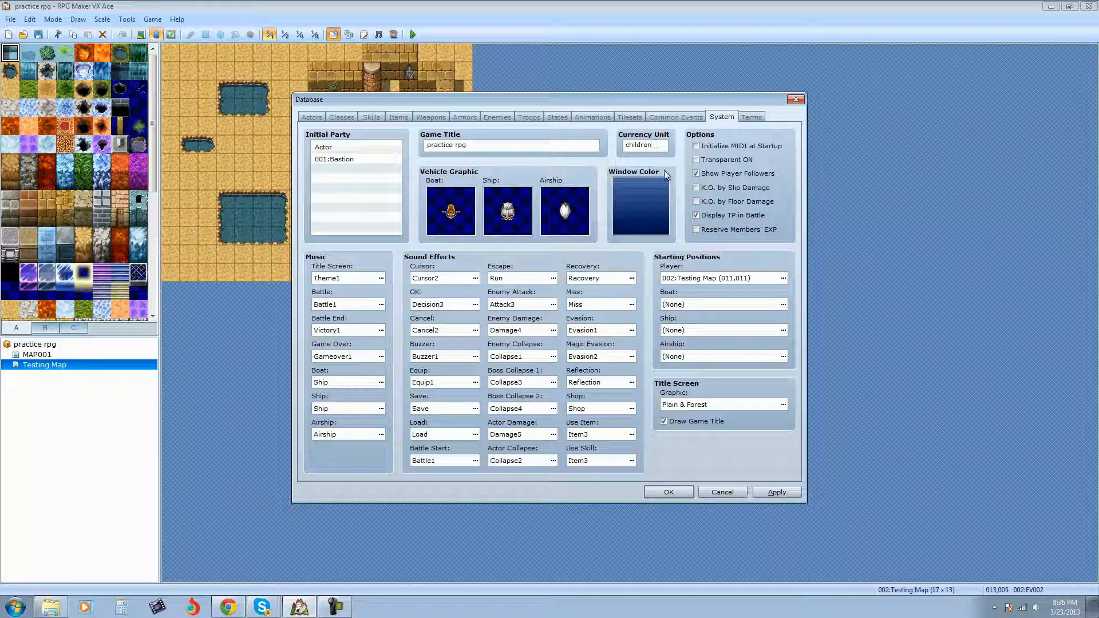
pyautogui.moveTo(664, 147); pyautogui.dragTo(612, 151)
pyautogui.write('G')
pyautogui.click(493, 118)
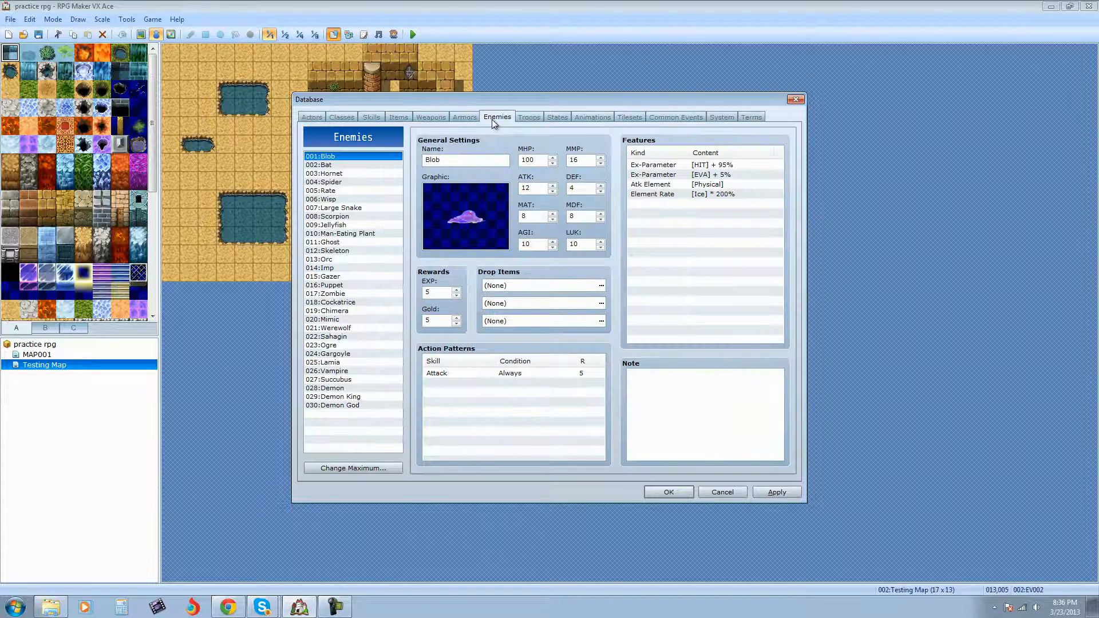
pyautogui.doubleClick(436, 320)
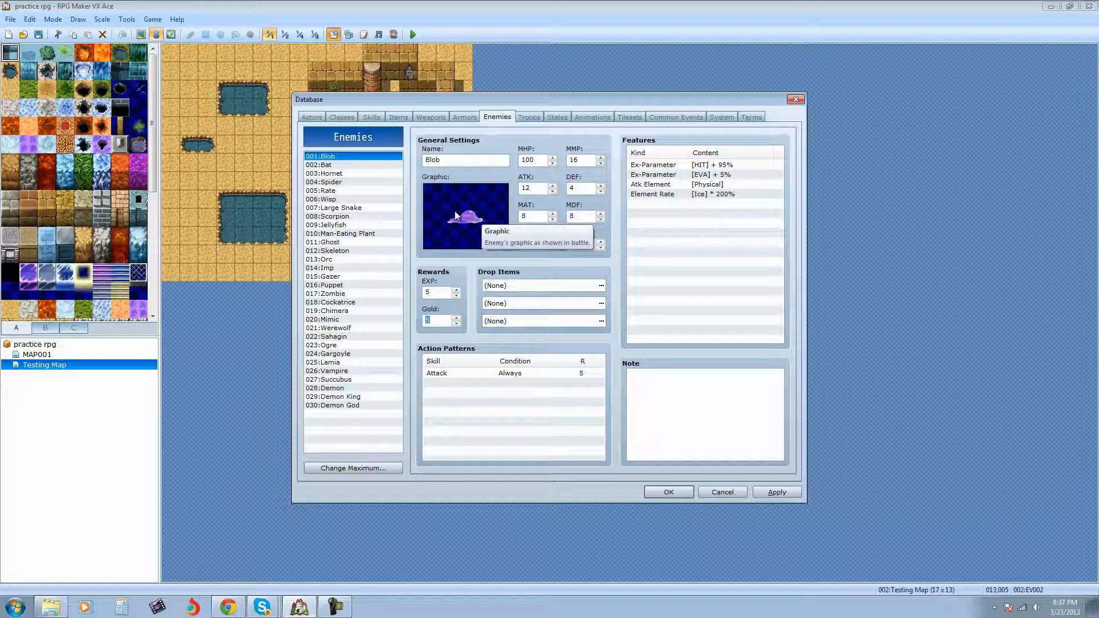
pyautogui.click(439, 320)
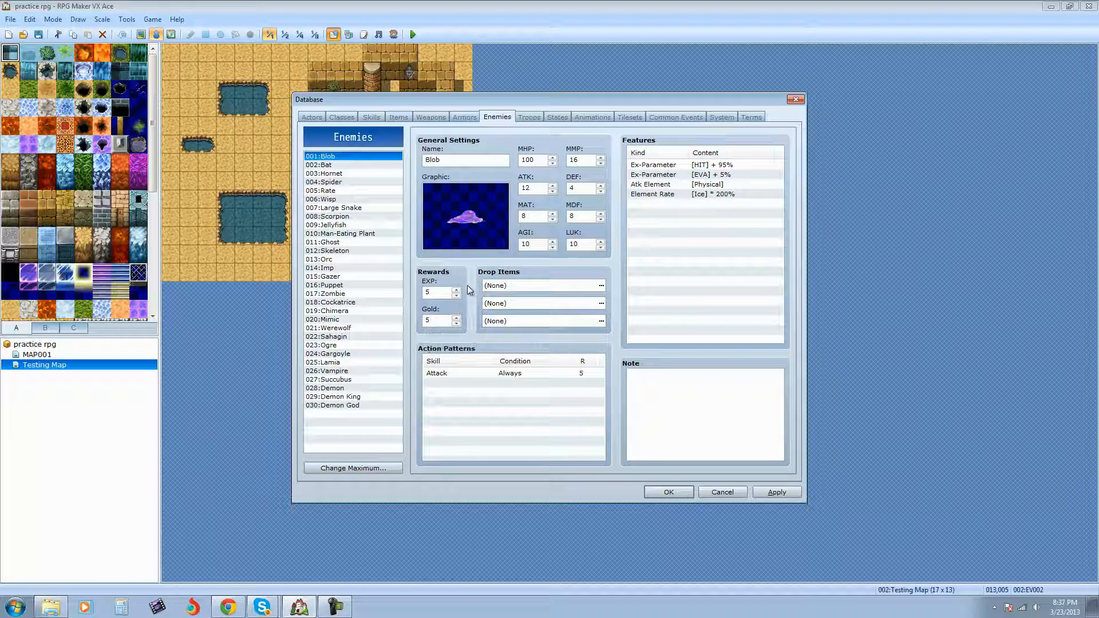
# Look through the Item and Weapon options for the Blob's first drop item and choose the armor 001:Casual Clothes
pyautogui.click(601, 286)
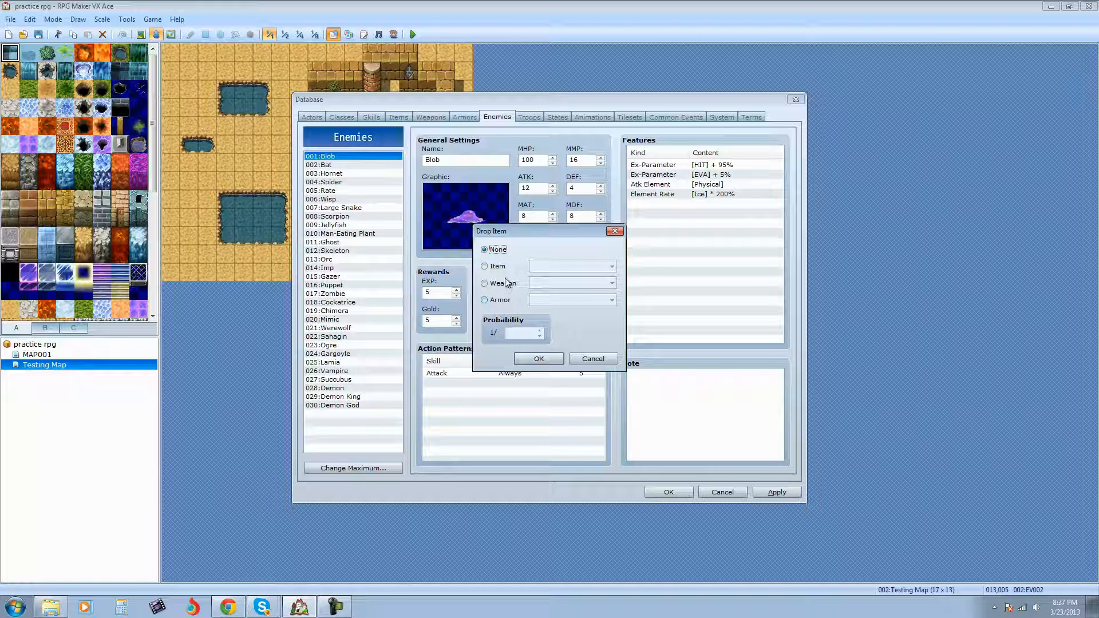
pyautogui.click(485, 267)
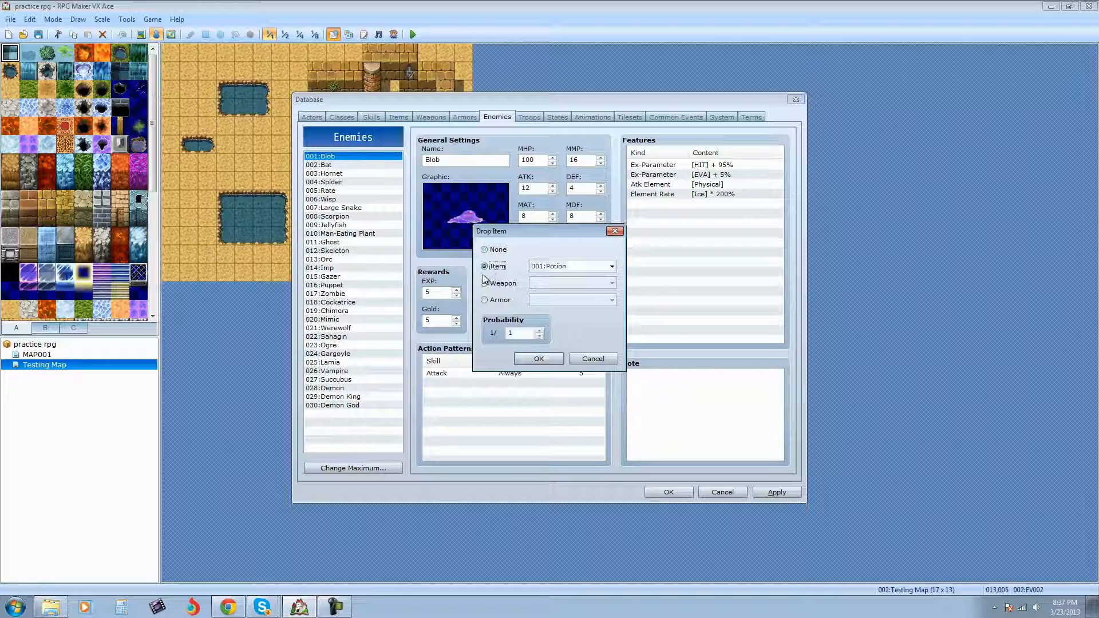
pyautogui.click(610, 266)
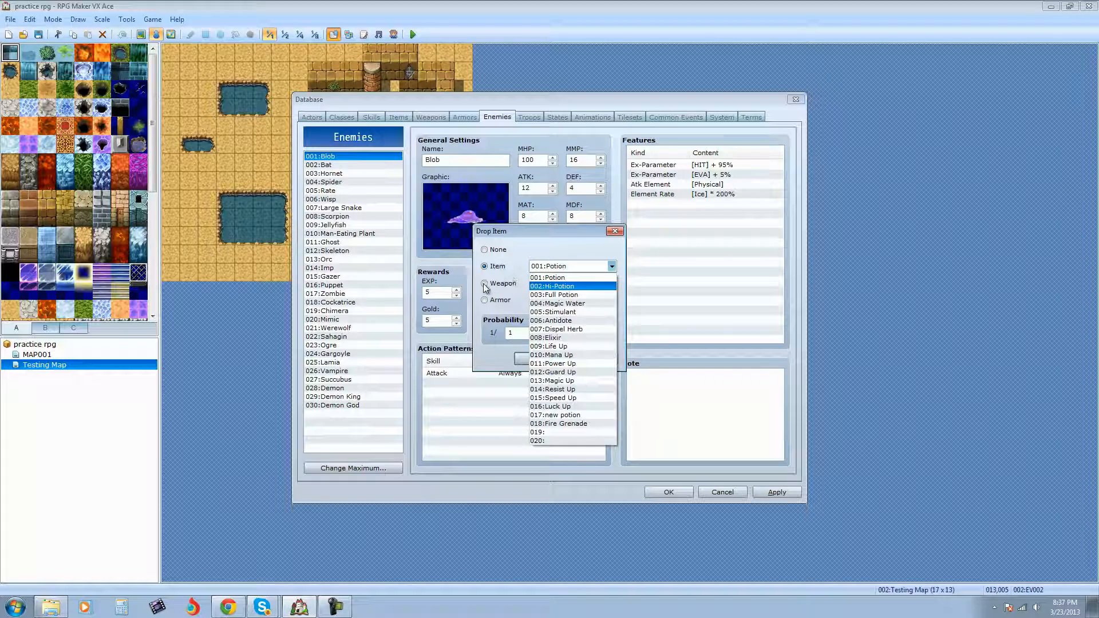
pyautogui.click(483, 283)
pyautogui.click(485, 286)
pyautogui.click(588, 283)
pyautogui.click(588, 283)
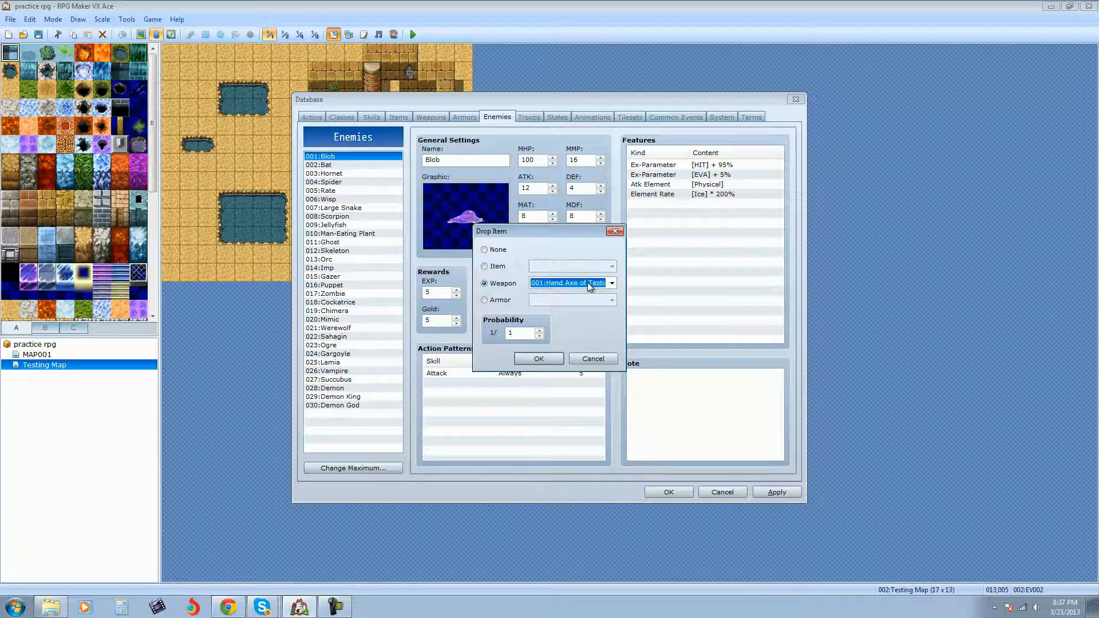
pyautogui.click(484, 300)
pyautogui.click(571, 299)
pyautogui.click(571, 298)
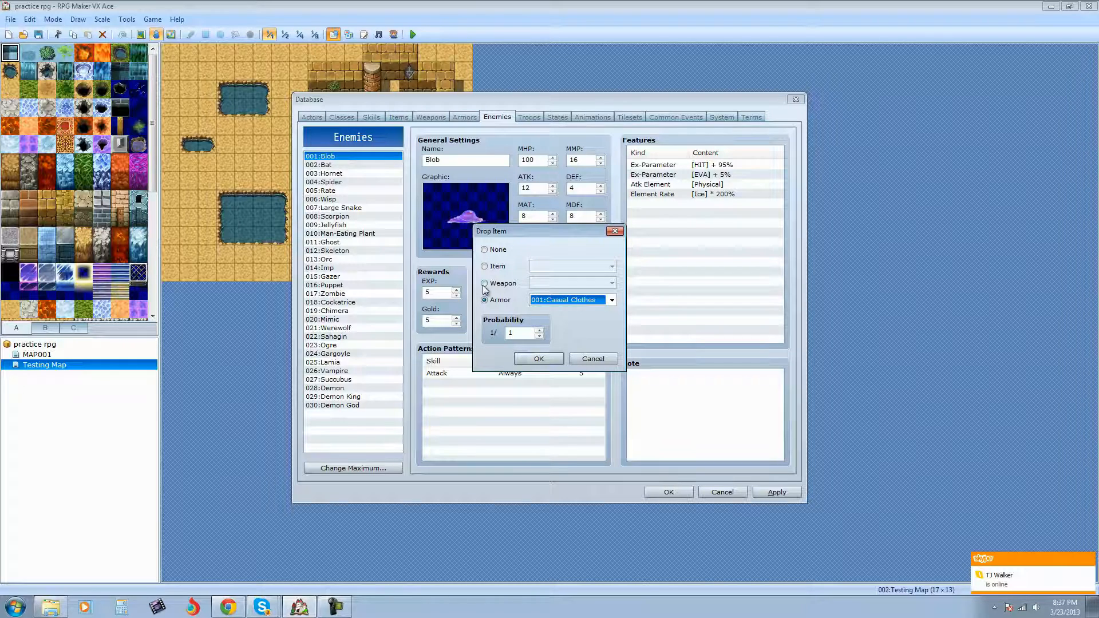
# Set the drop probability of the Blob's Casual Clothes to 1/10 after trying 1/2 and 1/4
pyautogui.doubleClick(524, 334)
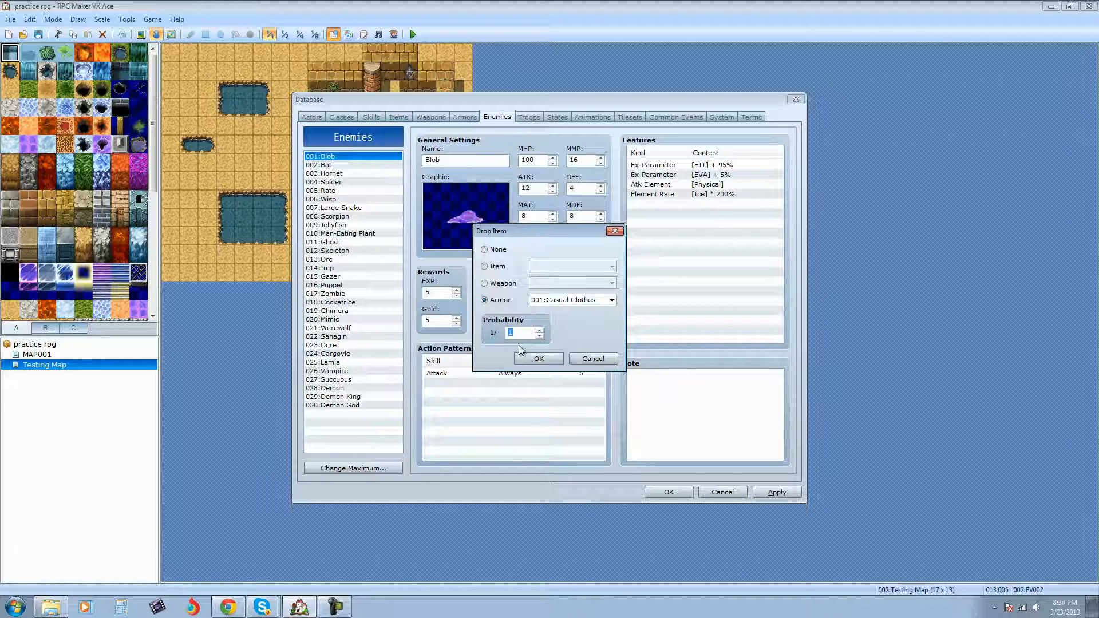
pyautogui.write('2')
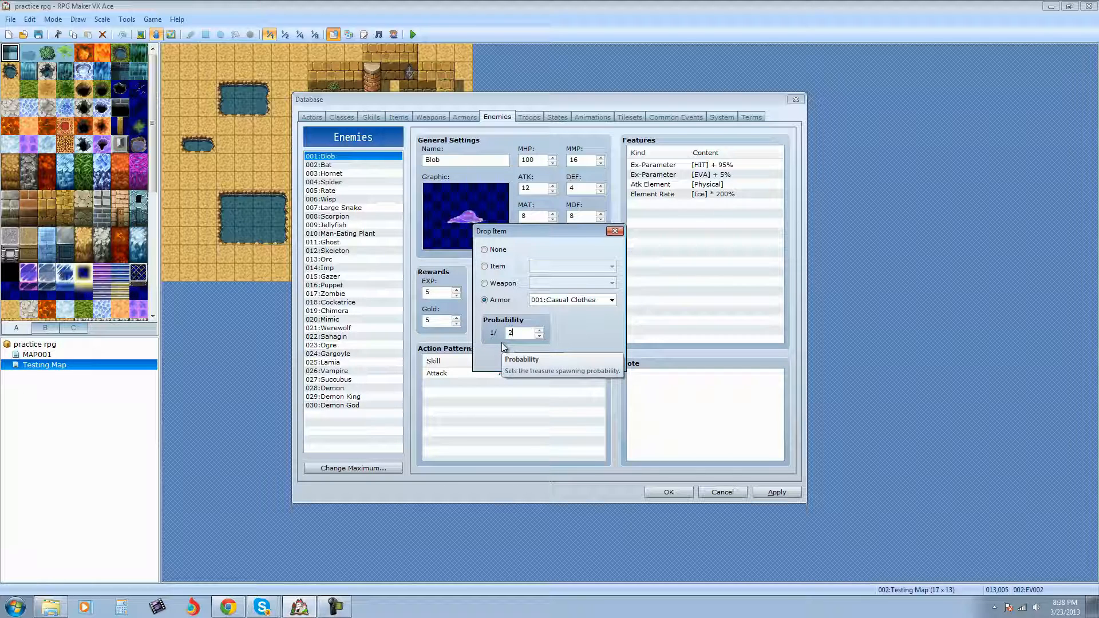
pyautogui.press('BackSpace')
pyautogui.write('4')
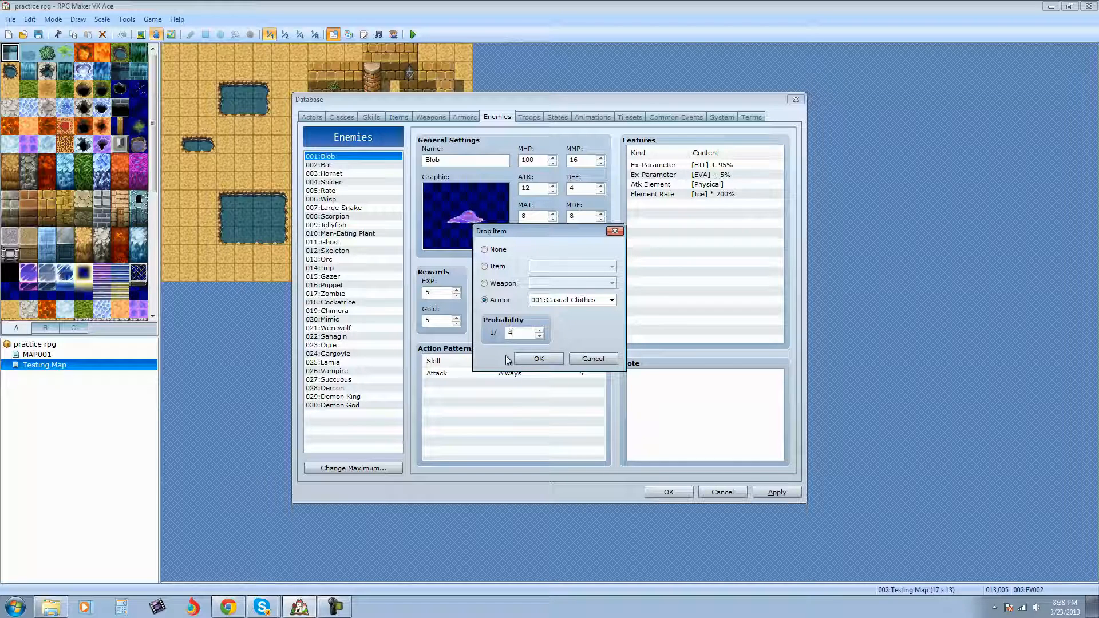
pyautogui.moveTo(519, 337); pyautogui.dragTo(508, 333)
pyautogui.click(538, 357)
# Add the item 001:Potion as the Blob's second drop item with a probability of 1/3
pyautogui.click(602, 306)
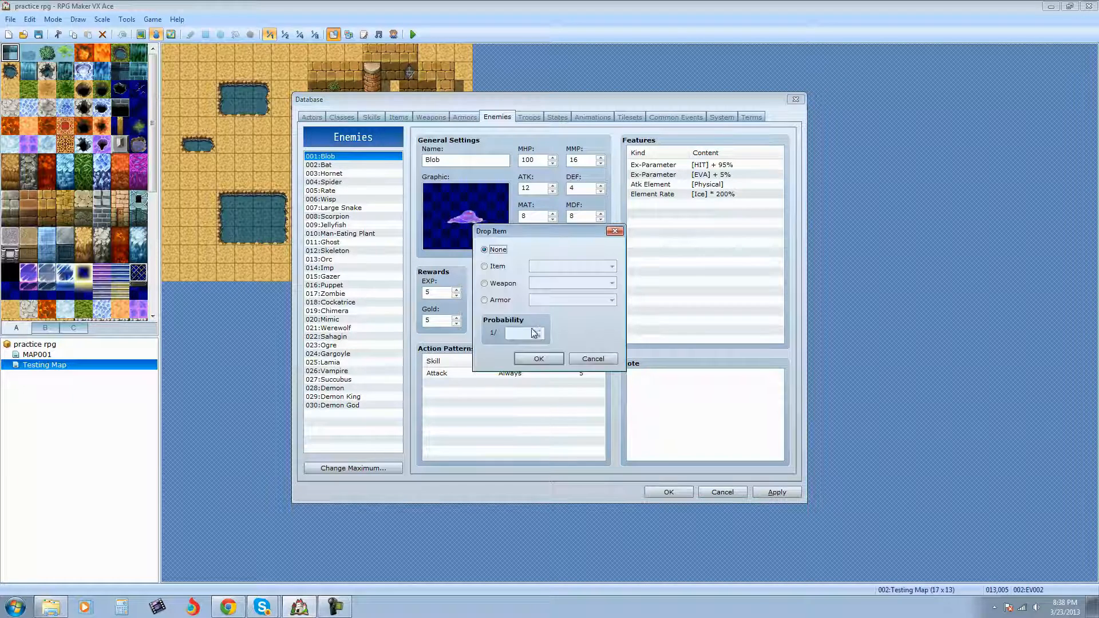
pyautogui.click(485, 267)
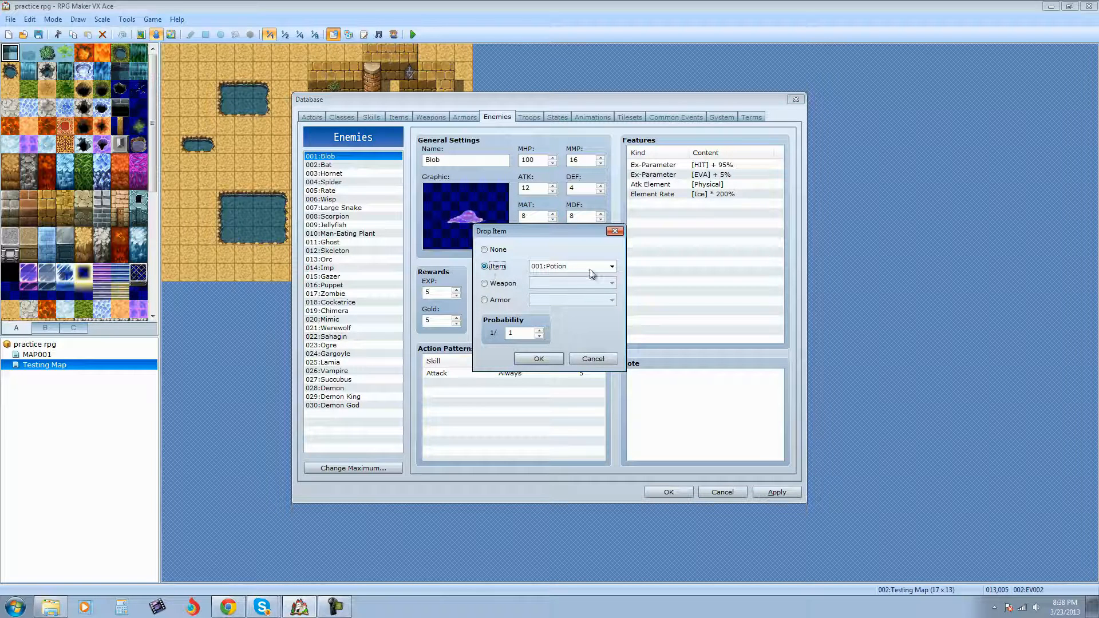
pyautogui.doubleClick(506, 333)
pyautogui.write('3')
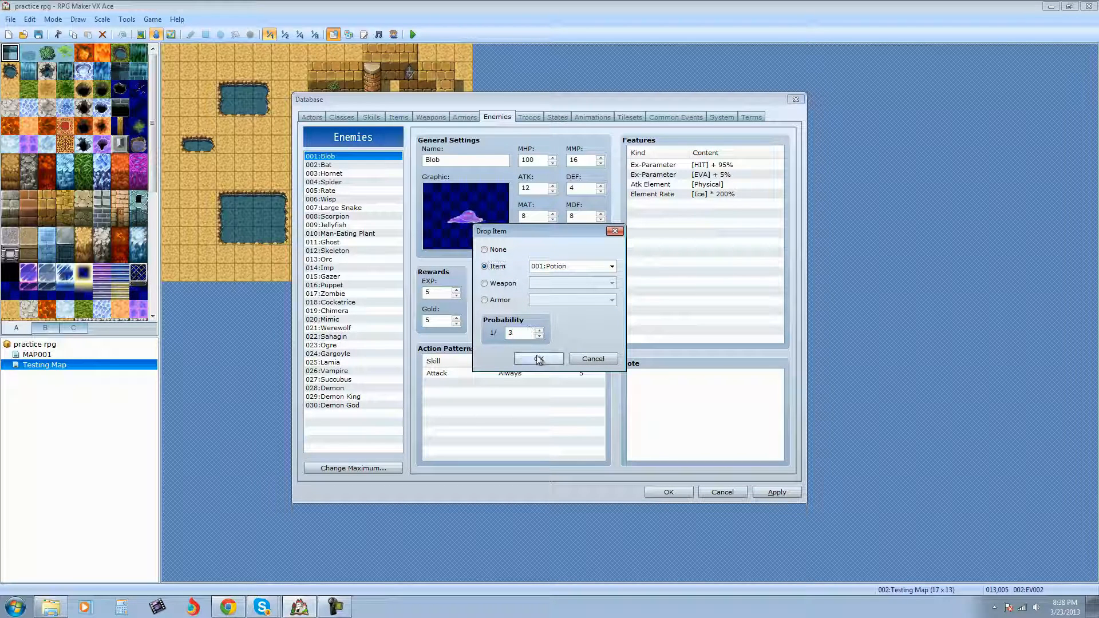
pyautogui.click(538, 359)
# Add the weapon 012:Zephyrus Claw as the Blob's third drop item with a probability of 1/20
pyautogui.click(530, 321)
pyautogui.click(602, 325)
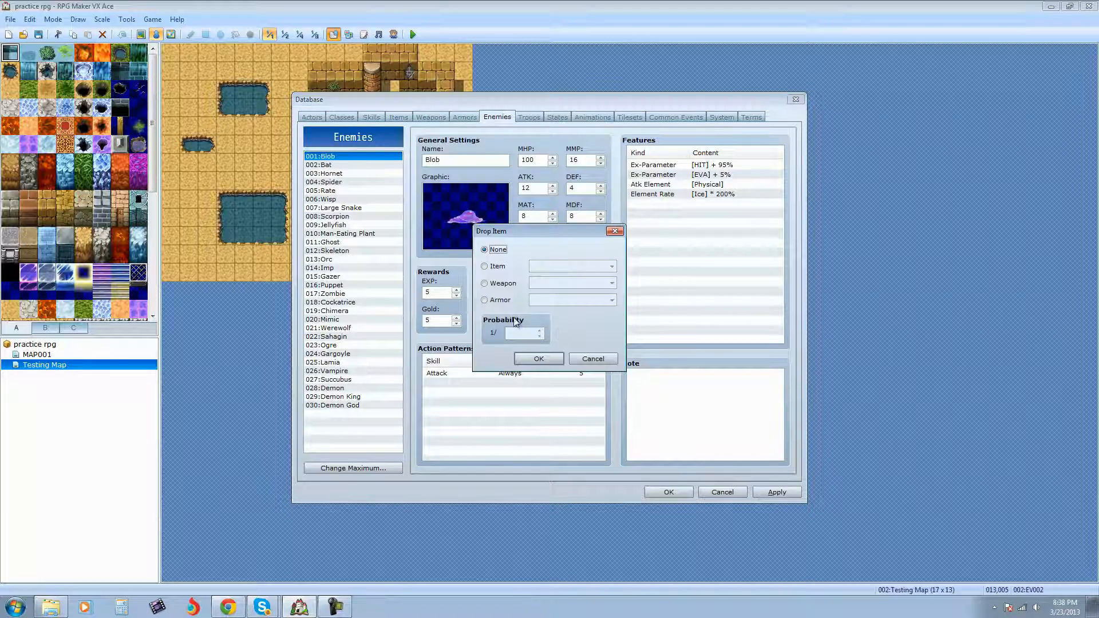
pyautogui.click(487, 268)
pyautogui.click(496, 283)
pyautogui.click(612, 283)
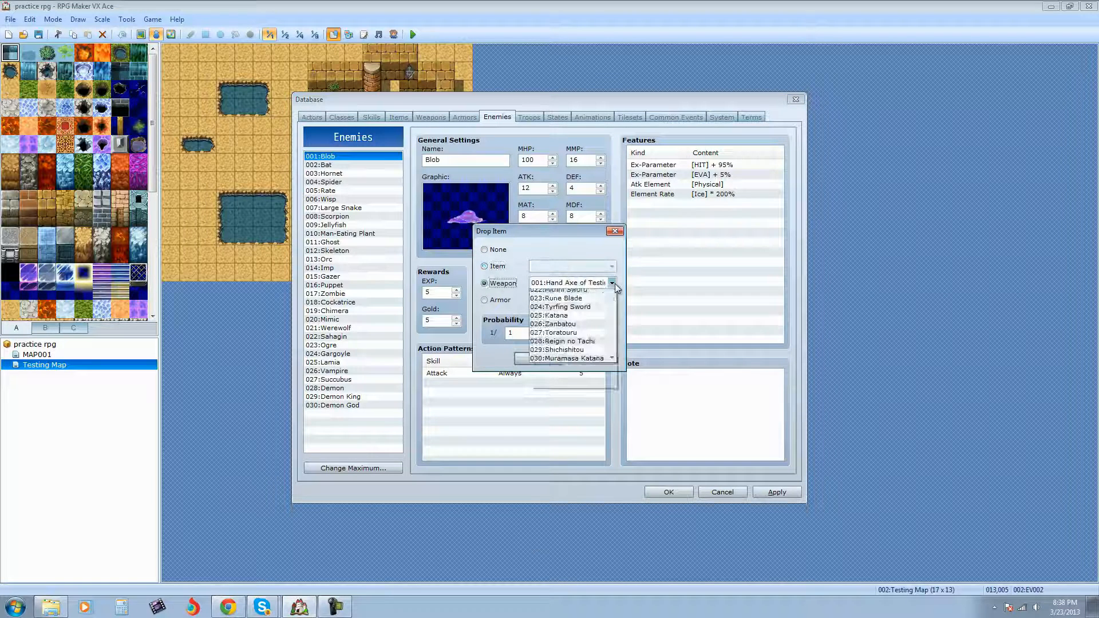
pyautogui.click(613, 285)
pyautogui.click(612, 284)
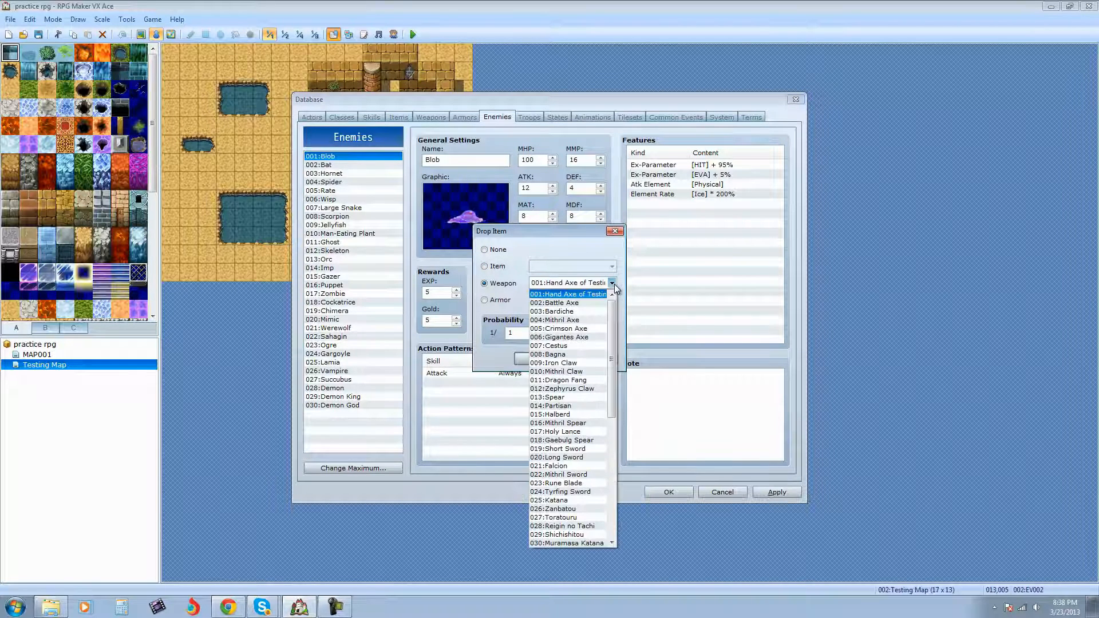
pyautogui.click(588, 390)
pyautogui.click(526, 334)
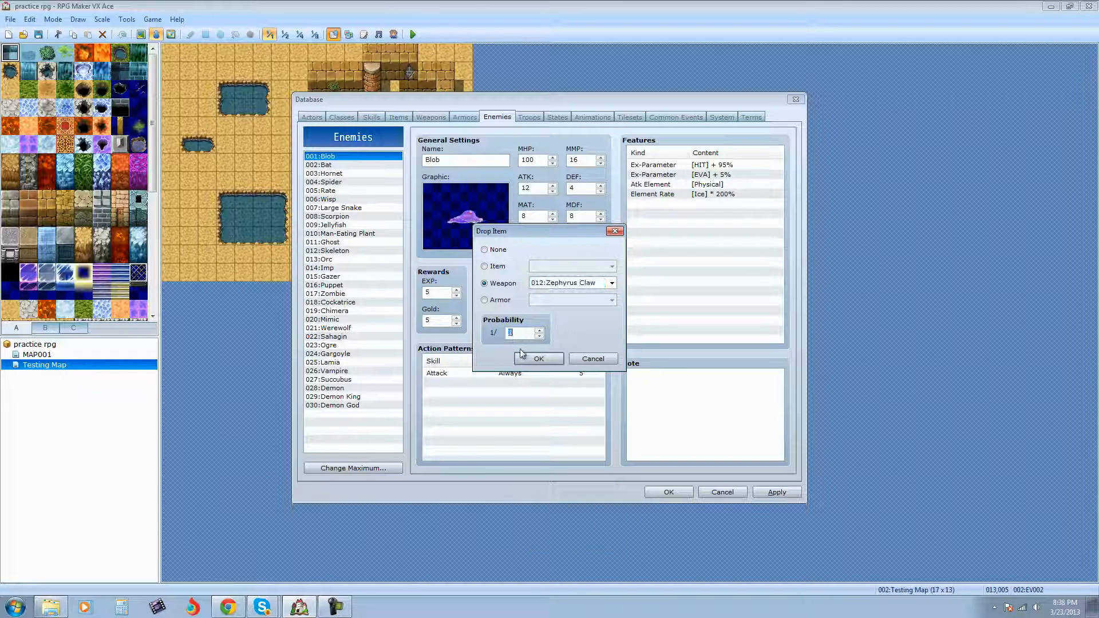
pyautogui.write('20')
pyautogui.click(523, 357)
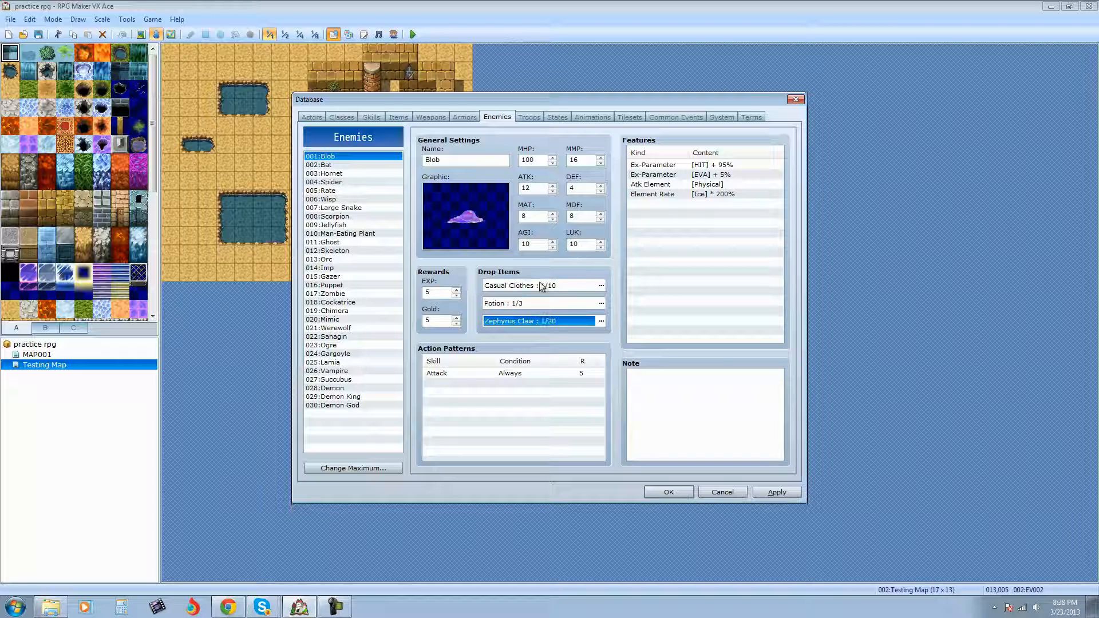
# Reset all three of the Blob's drop items to None
pyautogui.click(601, 321)
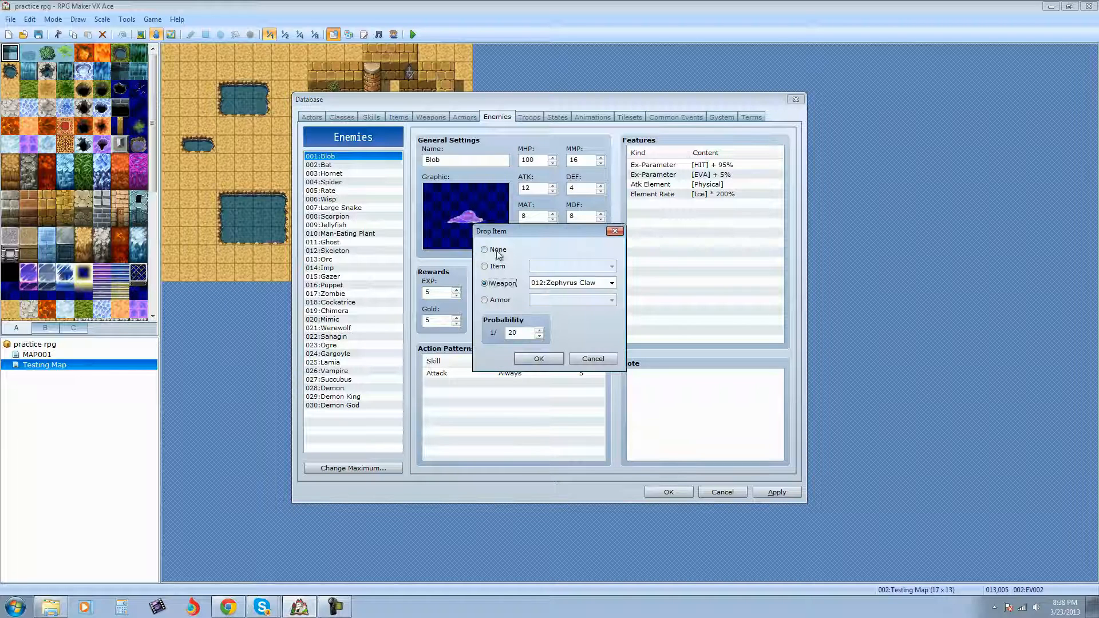
pyautogui.click(493, 252)
pyautogui.click(539, 358)
pyautogui.click(603, 303)
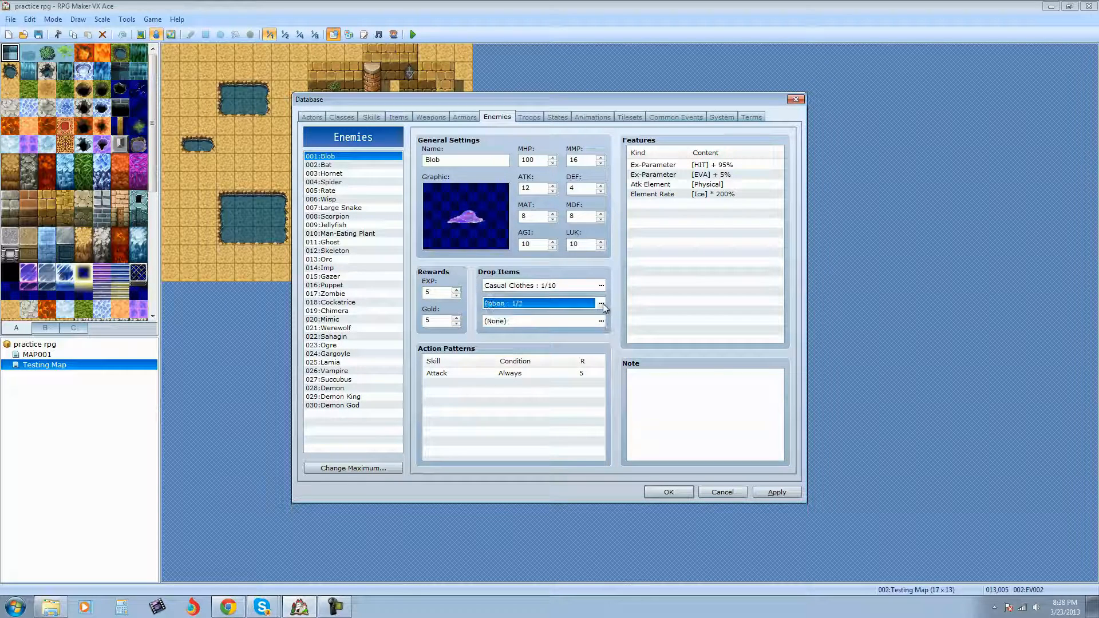
pyautogui.click(485, 249)
pyautogui.click(535, 359)
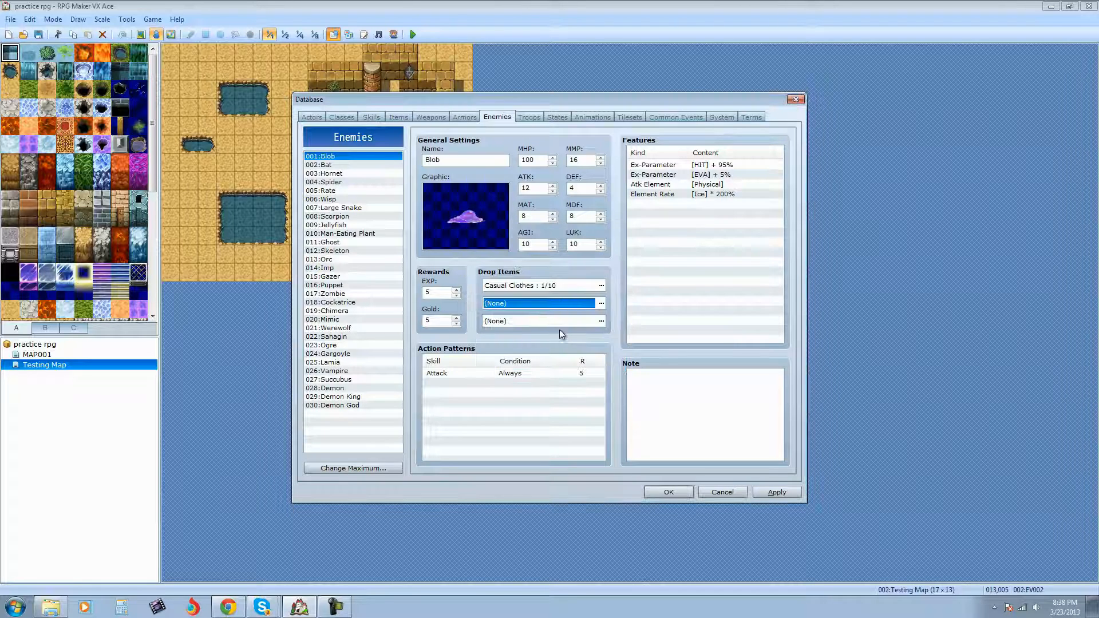
pyautogui.click(603, 286)
pyautogui.click(485, 250)
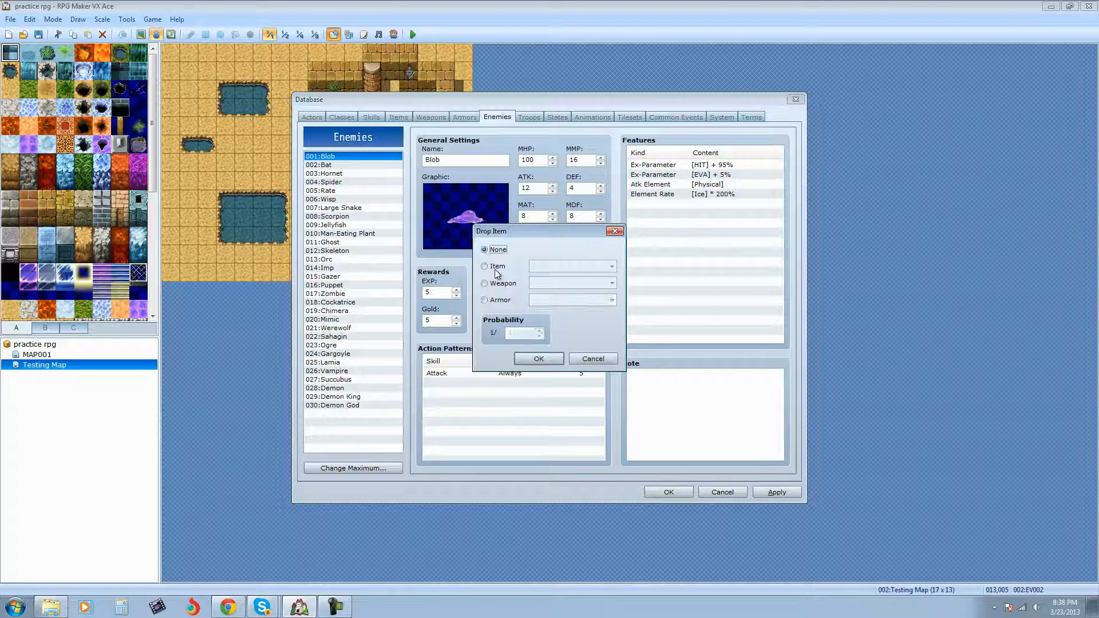
pyautogui.click(535, 359)
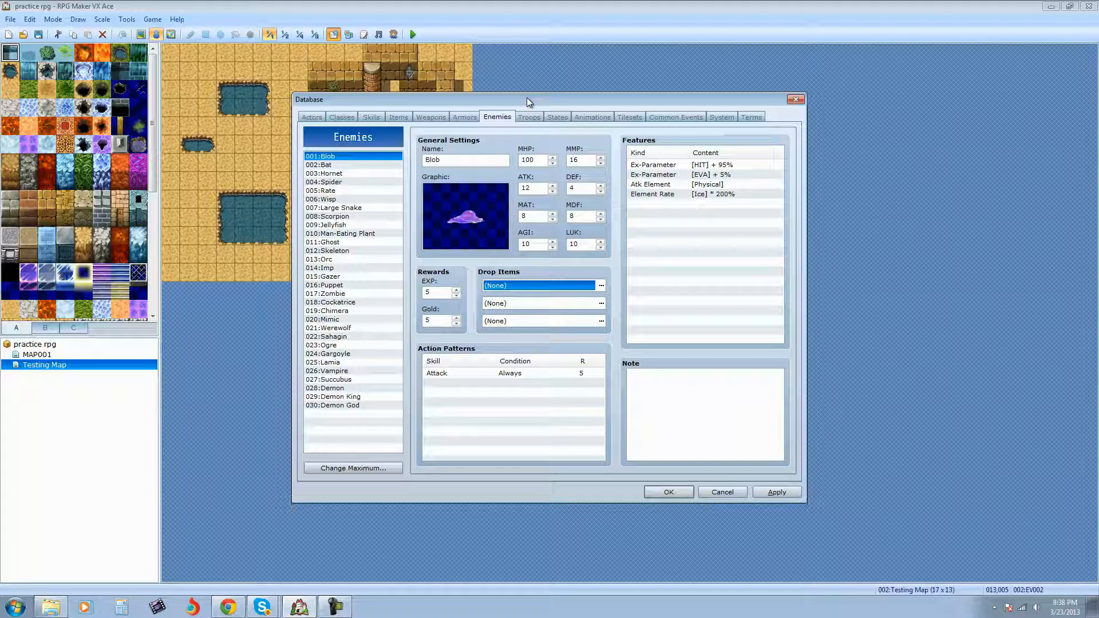
# Delete the text message command from the battle event of the 001:blobs*3 troop
pyautogui.click(524, 118)
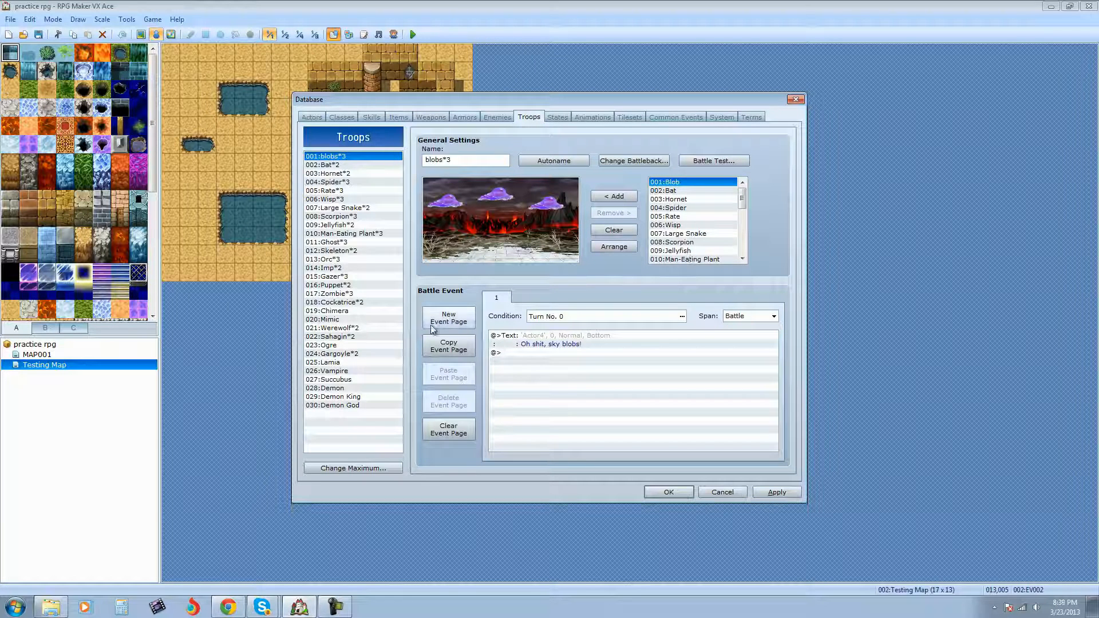
pyautogui.click(549, 340)
pyautogui.press('Delete')
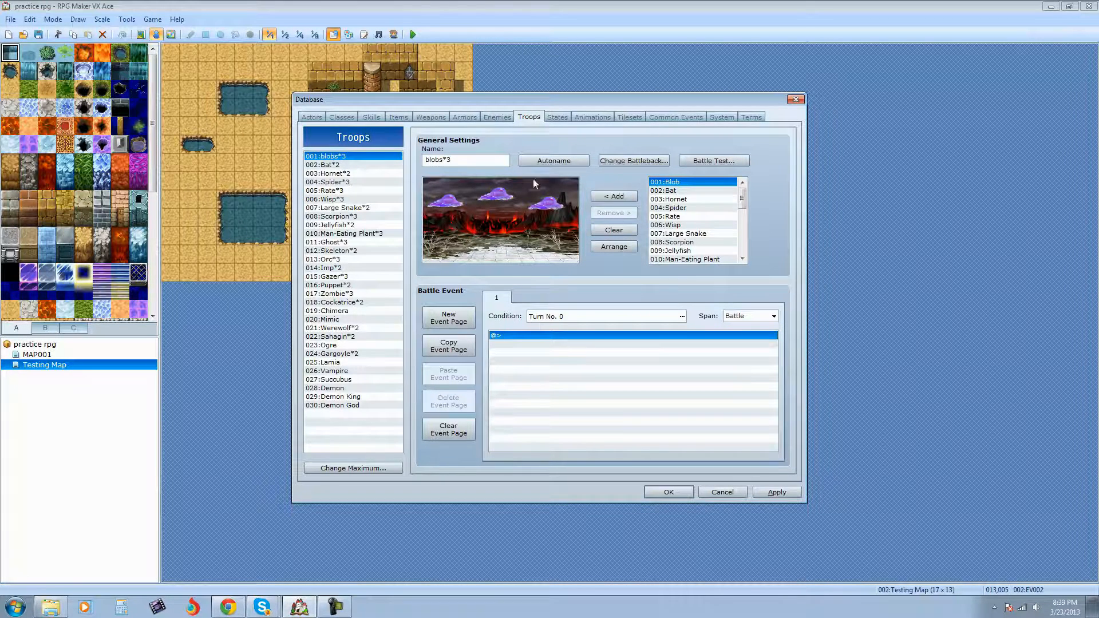
# Examine the Blob's hit, evasion, attack element and element rate features and compare them with the 001:Fighter class's features
pyautogui.click(501, 120)
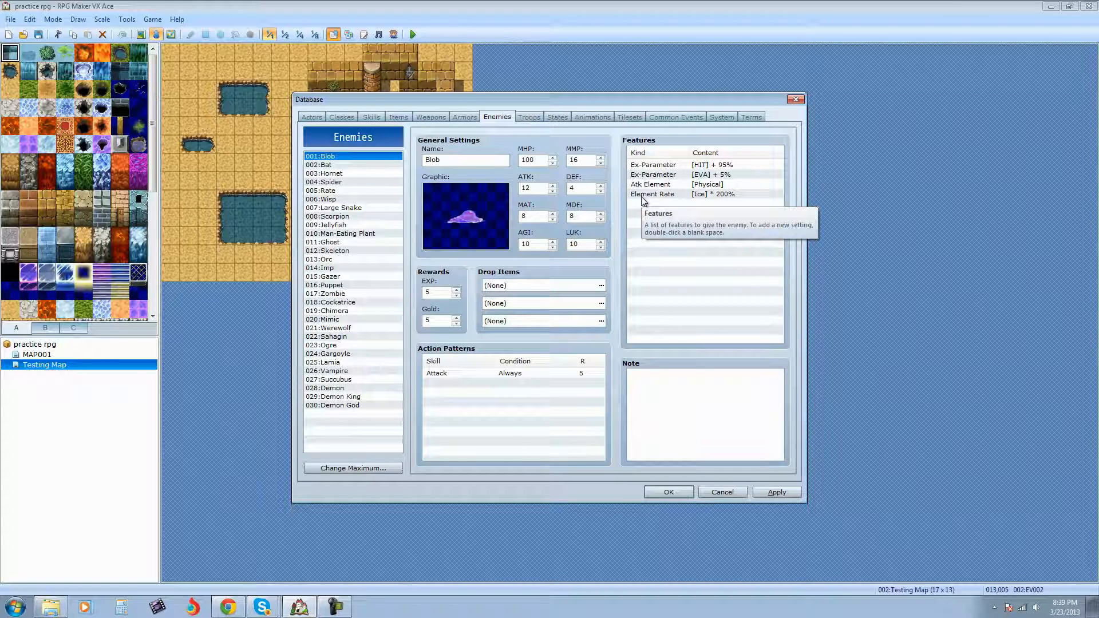
pyautogui.click(679, 165)
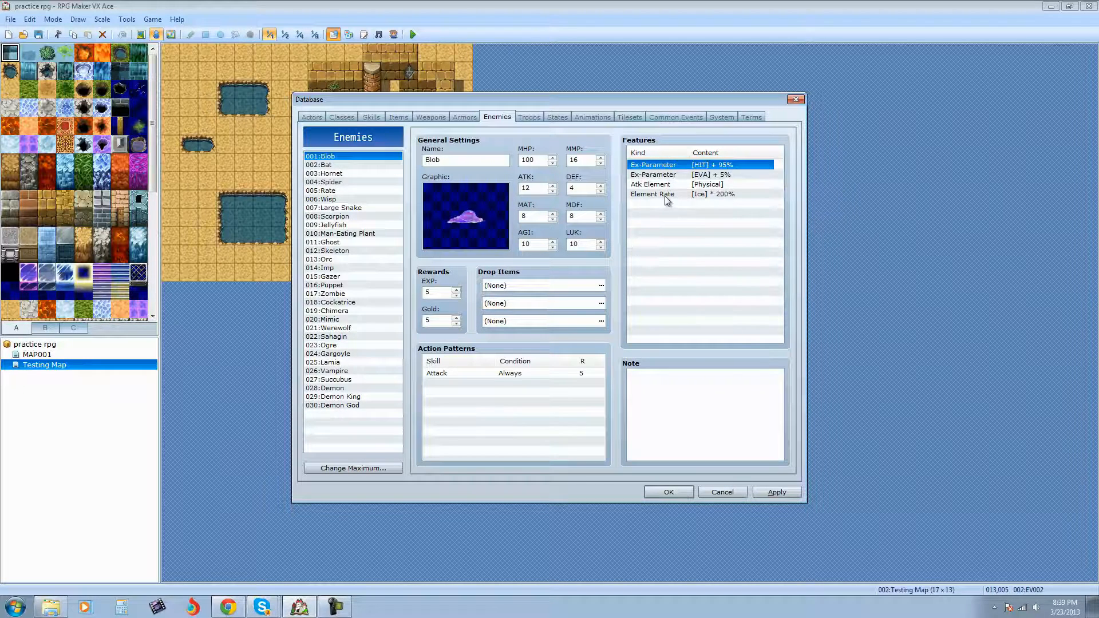
pyautogui.click(342, 118)
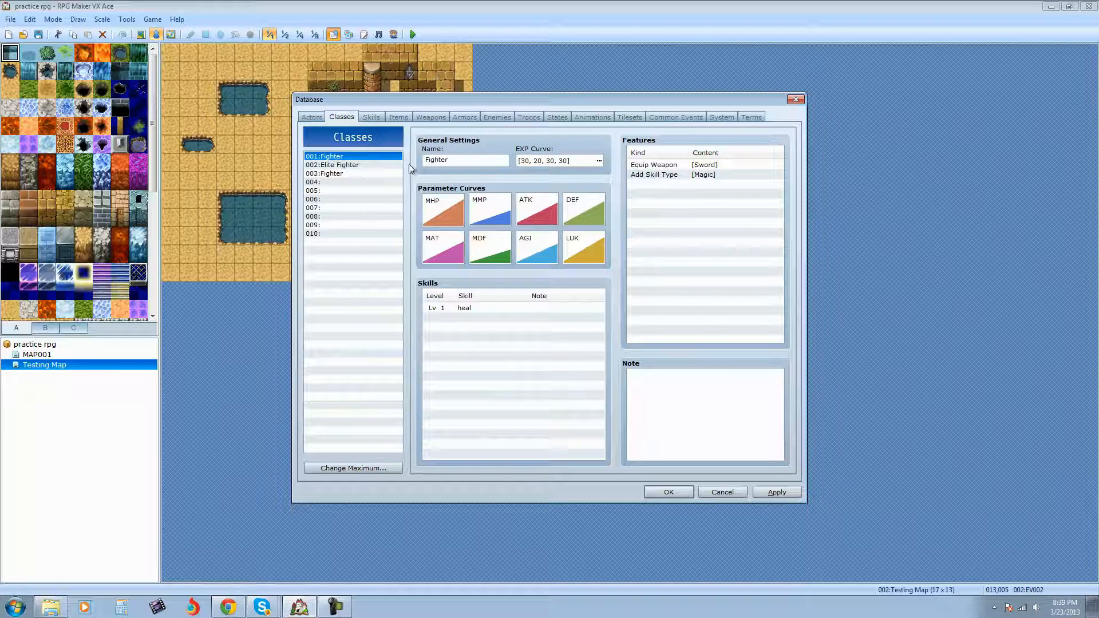
pyautogui.click(496, 118)
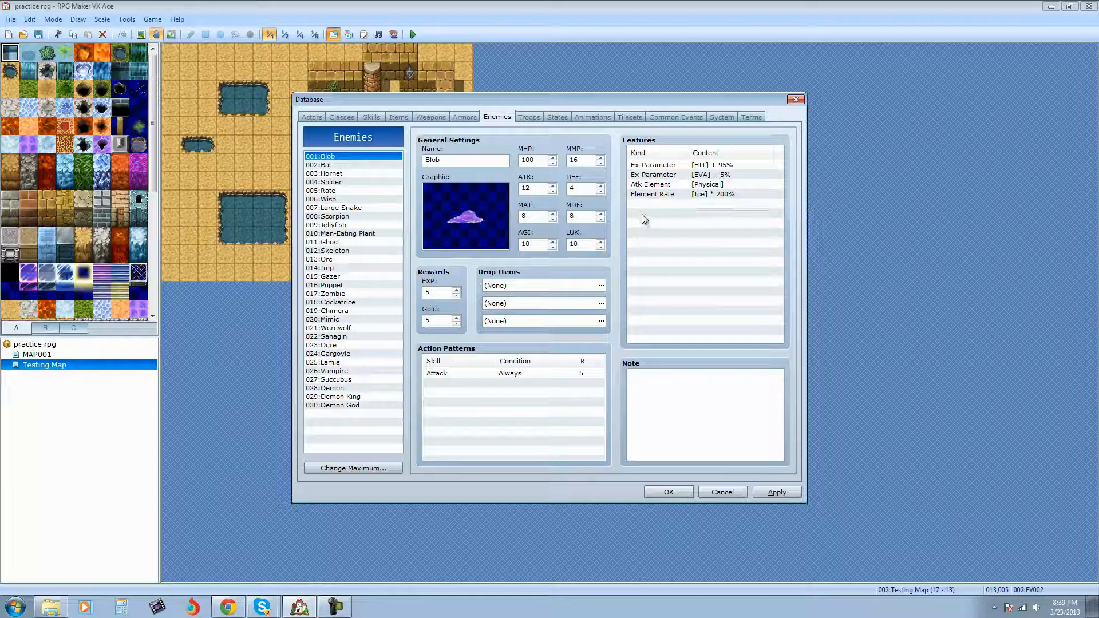
pyautogui.click(683, 165)
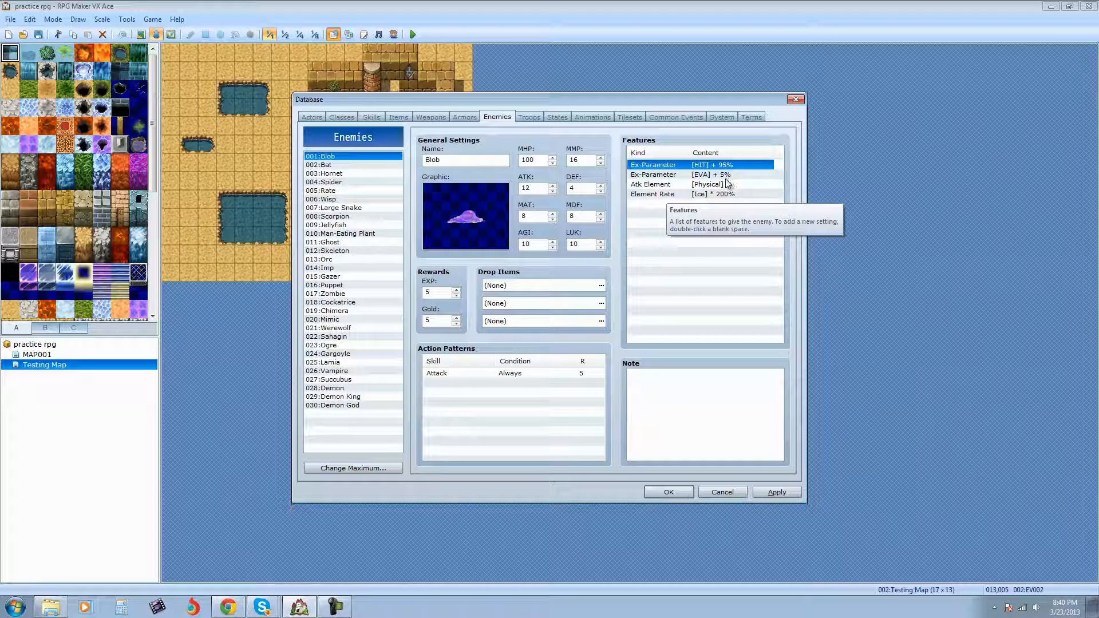
pyautogui.click(657, 184)
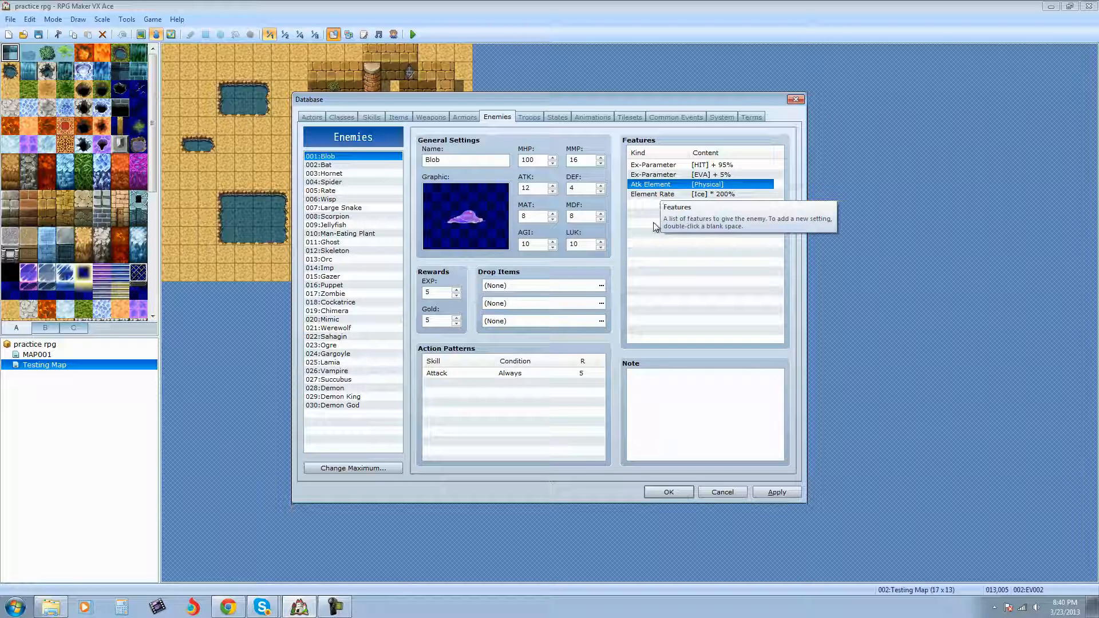
pyautogui.click(712, 194)
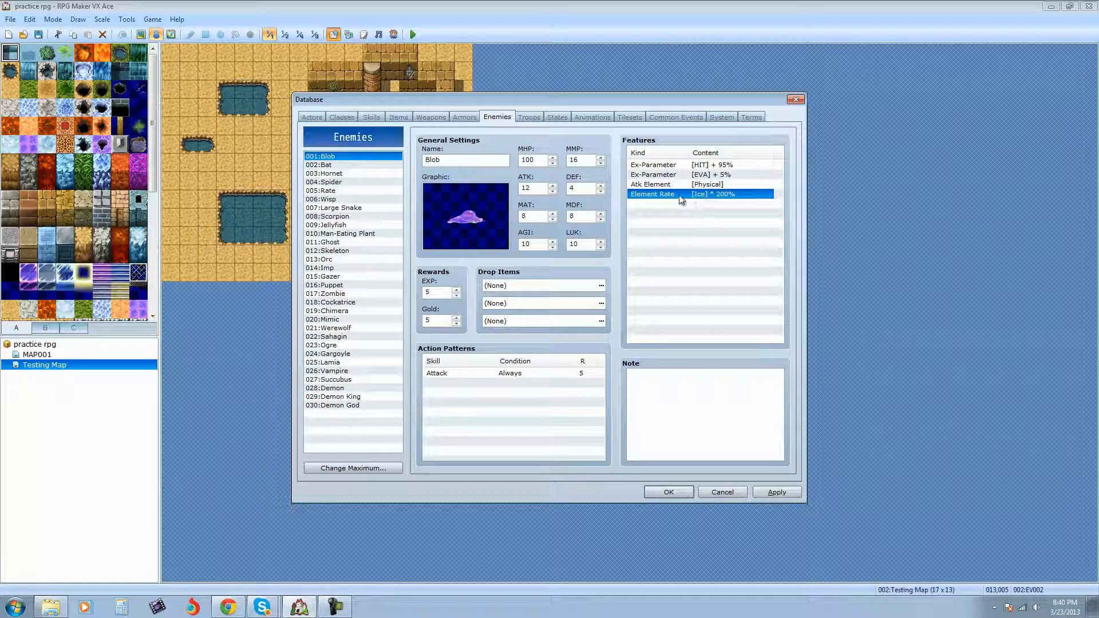
# Try 0% and 100% as the Blob's Ice element rate and discard the change
pyautogui.rightClick(728, 198)
pyautogui.click(744, 206)
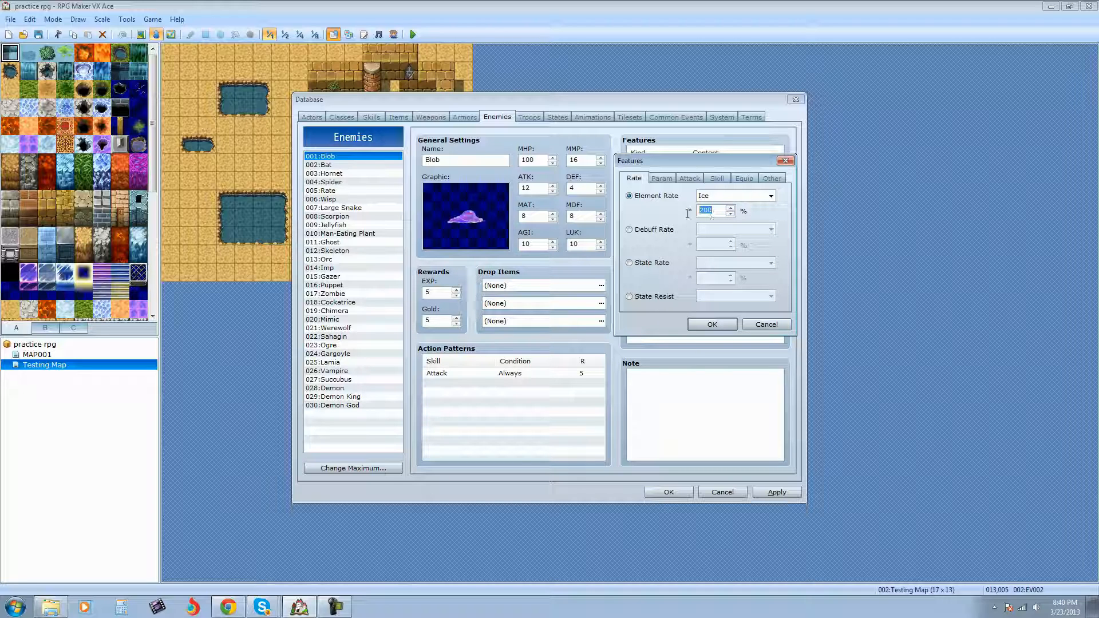
pyautogui.write('0')
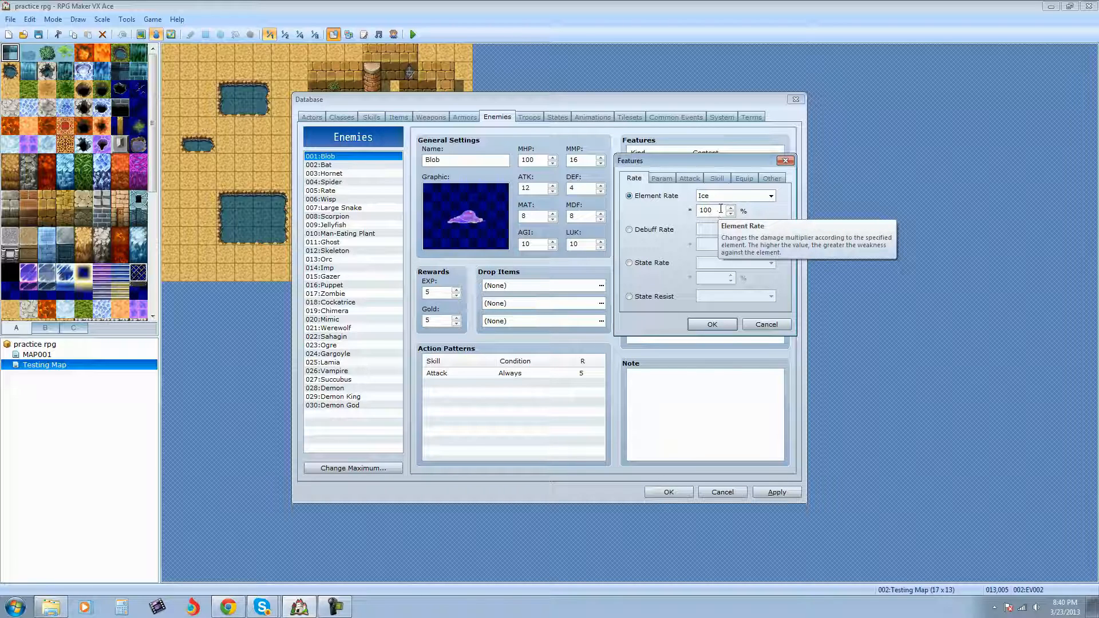
pyautogui.doubleClick(711, 213)
pyautogui.click(710, 212)
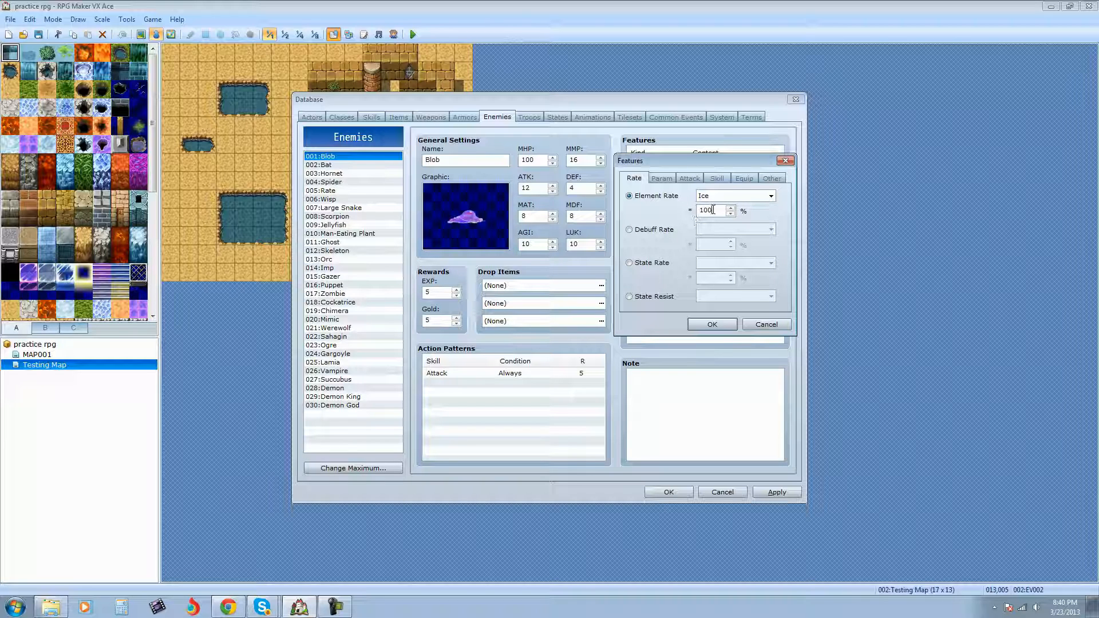
pyautogui.click(764, 326)
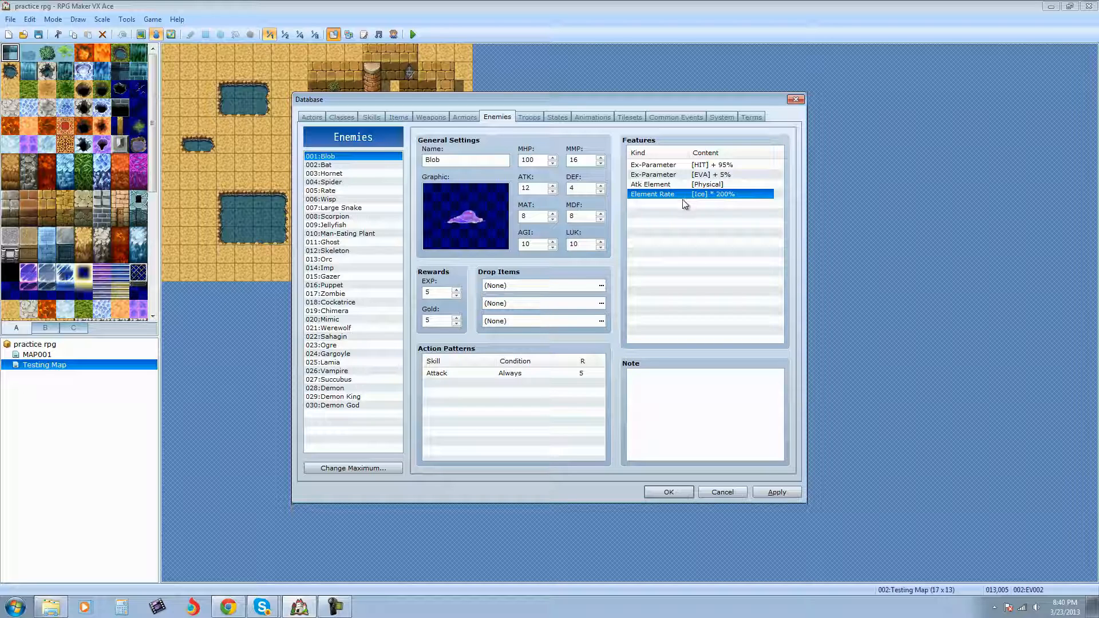
# Try 100% and -100% as the Blob's Ice element rate
pyautogui.click(702, 186)
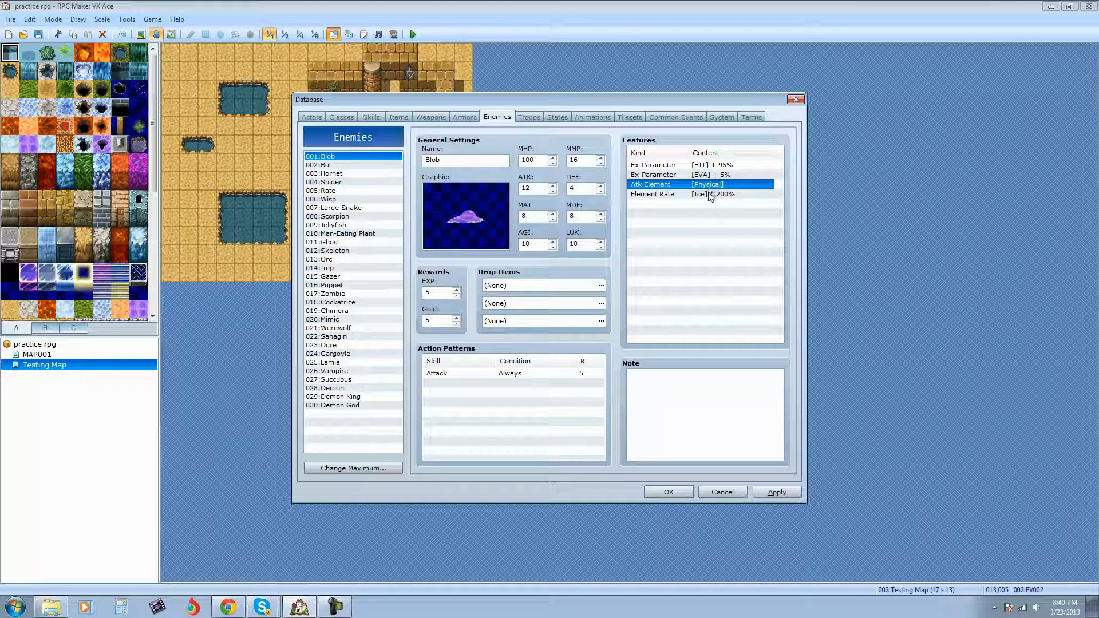
pyautogui.click(710, 195)
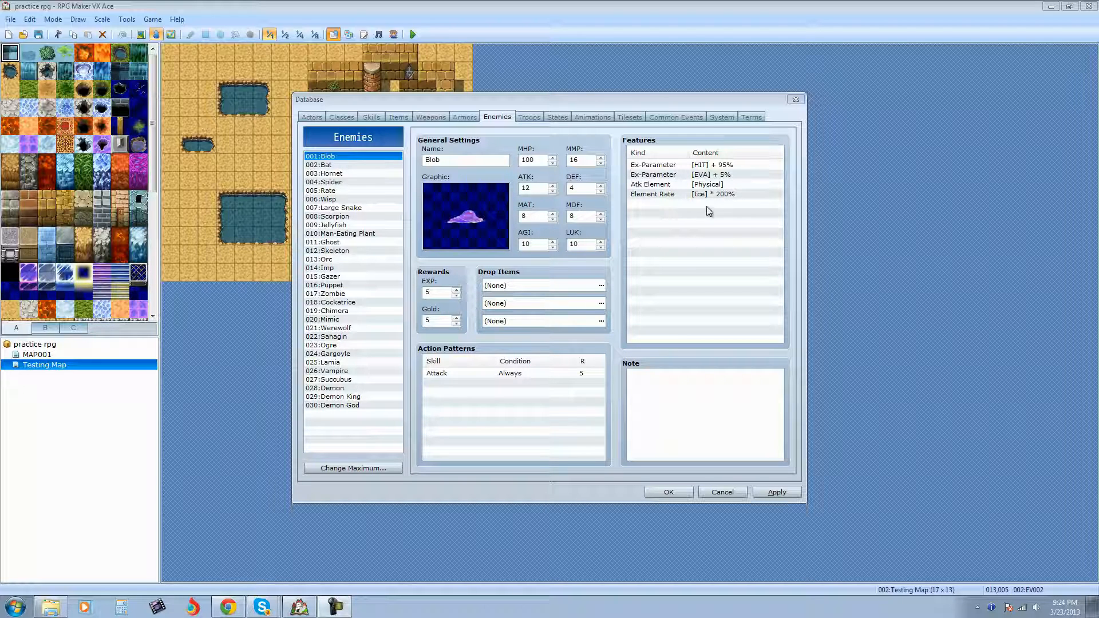
pyautogui.rightClick(722, 194)
pyautogui.click(750, 202)
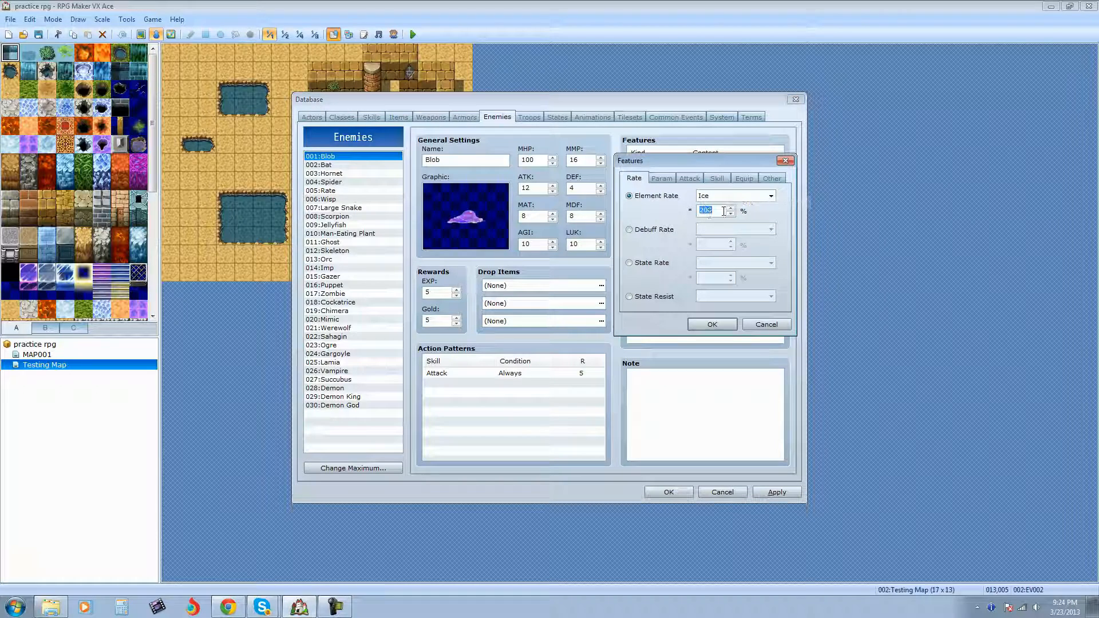
pyautogui.write('1000')
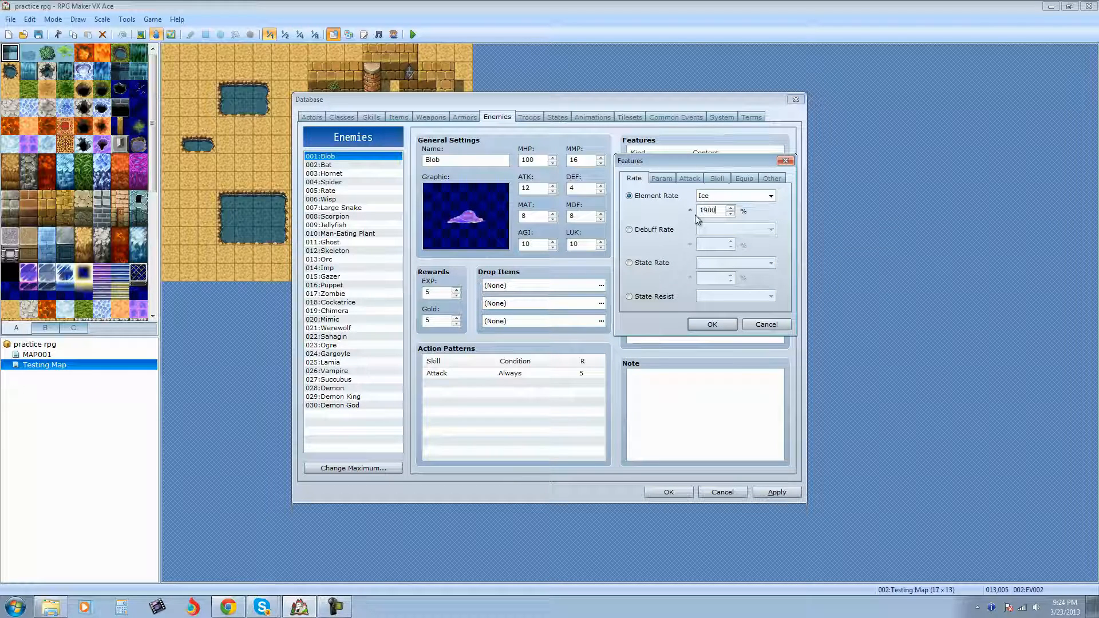
pyautogui.press('BackSpace')
pyautogui.press('BackSpace')
pyautogui.press('BackSpace')
pyautogui.write('00')
pyautogui.doubleClick(717, 212)
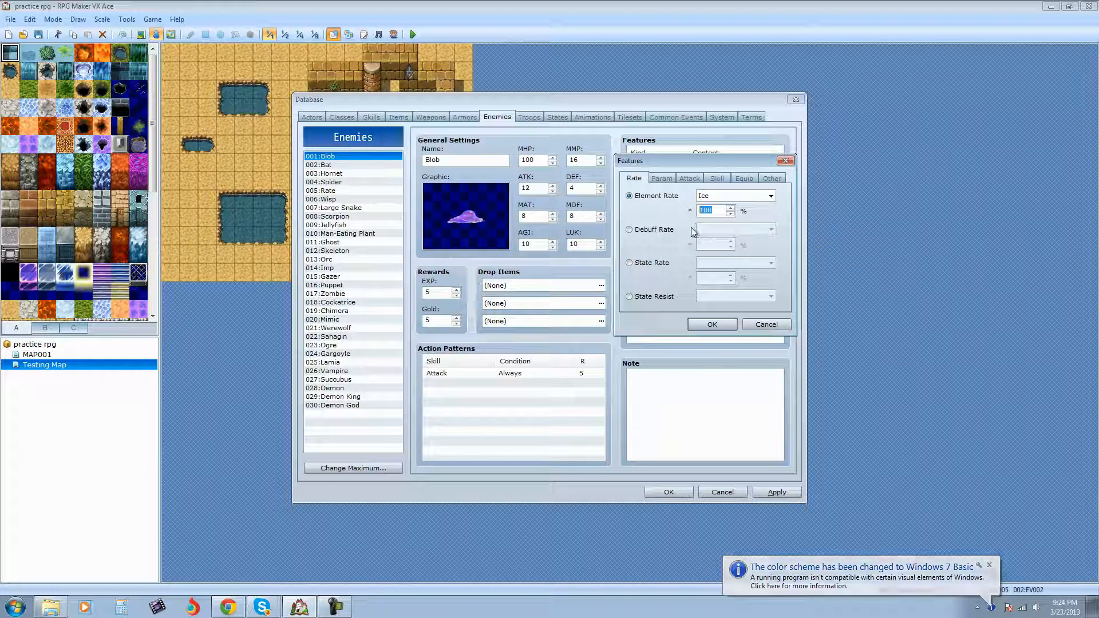
pyautogui.write('-100')
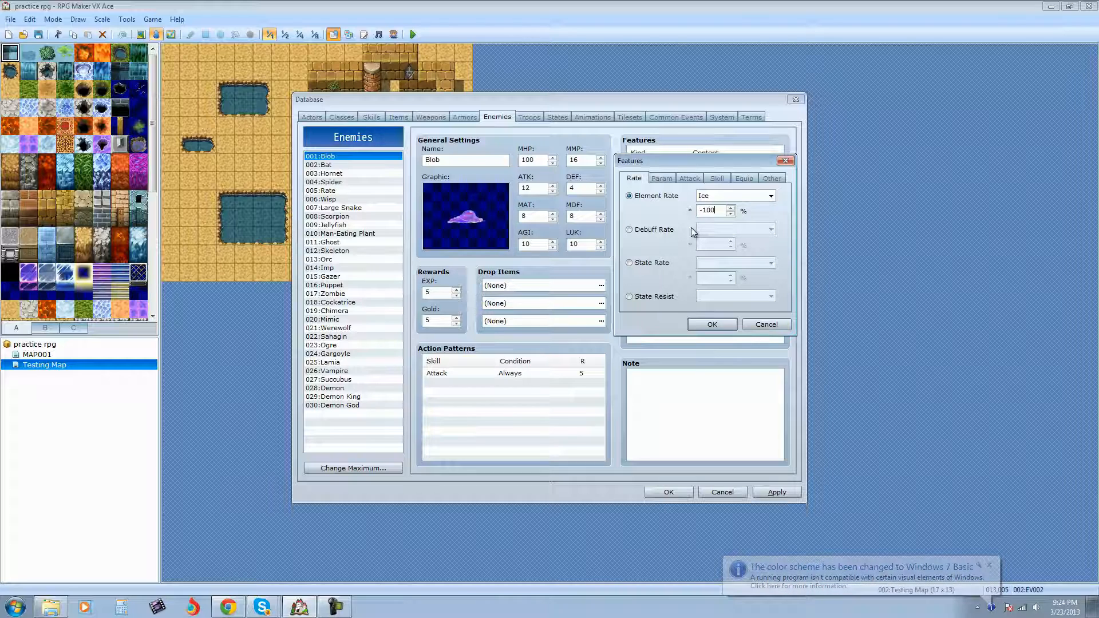
pyautogui.click(731, 214)
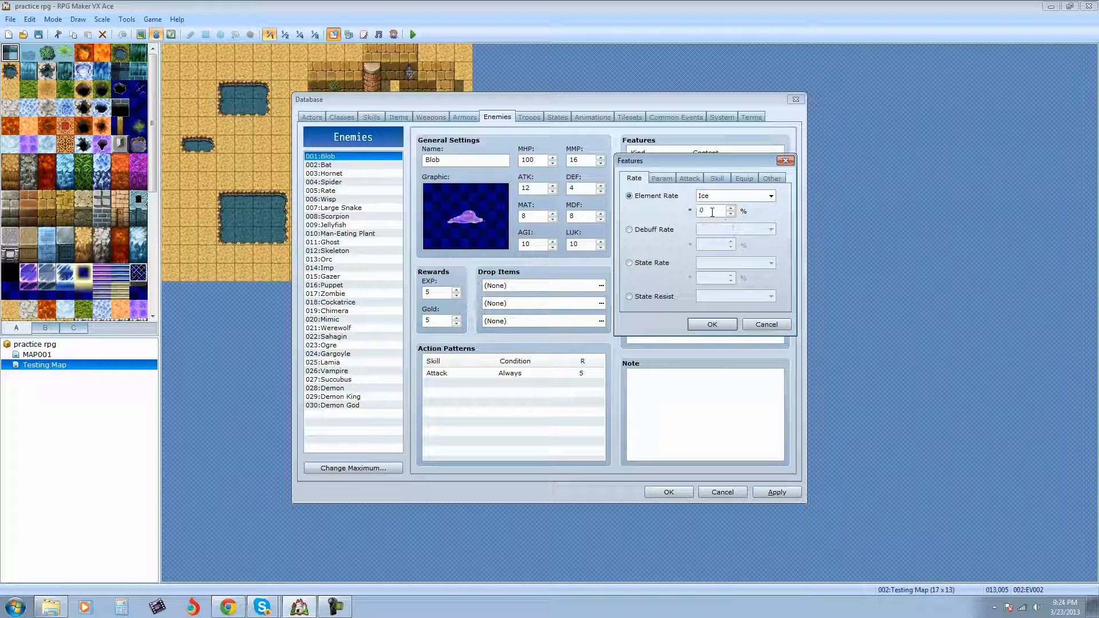
# Try 200% and 100% as the Blob's Ice element rate and discard the change
pyautogui.doubleClick(710, 210)
pyautogui.doubleClick(716, 212)
pyautogui.write('2')
pyautogui.write('00')
pyautogui.write('100')
pyautogui.click(768, 324)
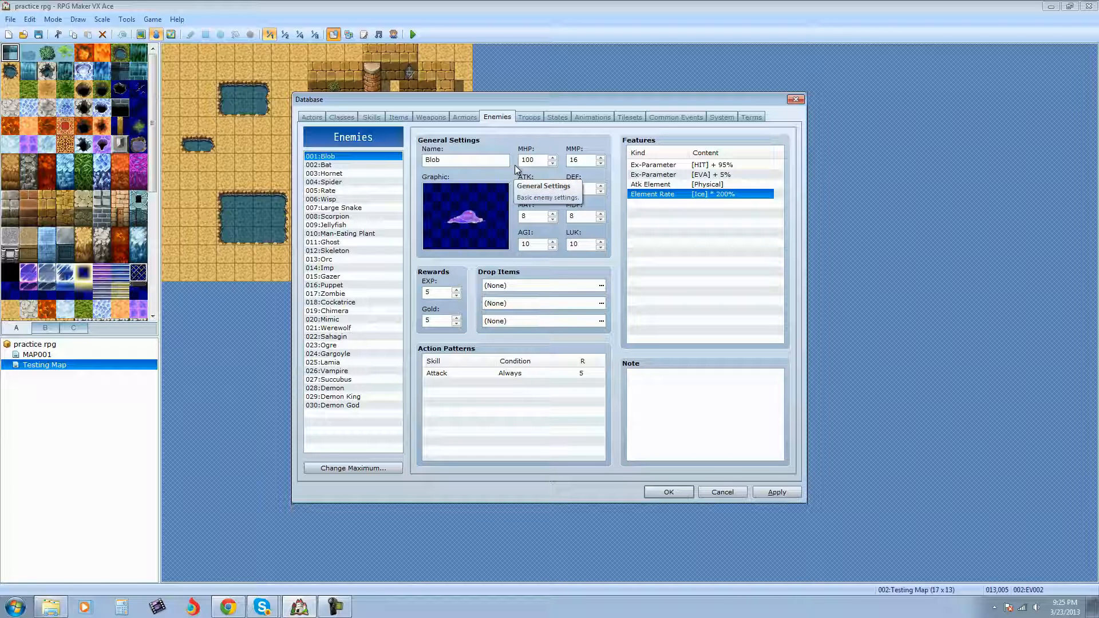
# Compare the 001:blobs*3 troop with the Blob's enemy settings and view the Jellyfish*2, Cockatrice*2 and Zombie*3 troops
pyautogui.click(529, 120)
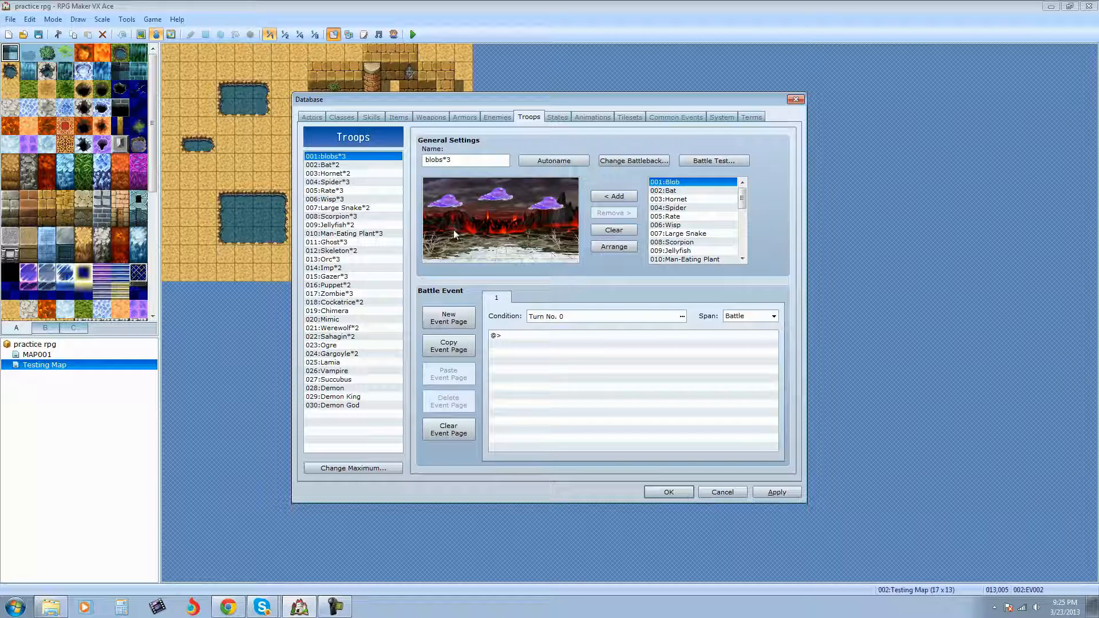
pyautogui.click(506, 118)
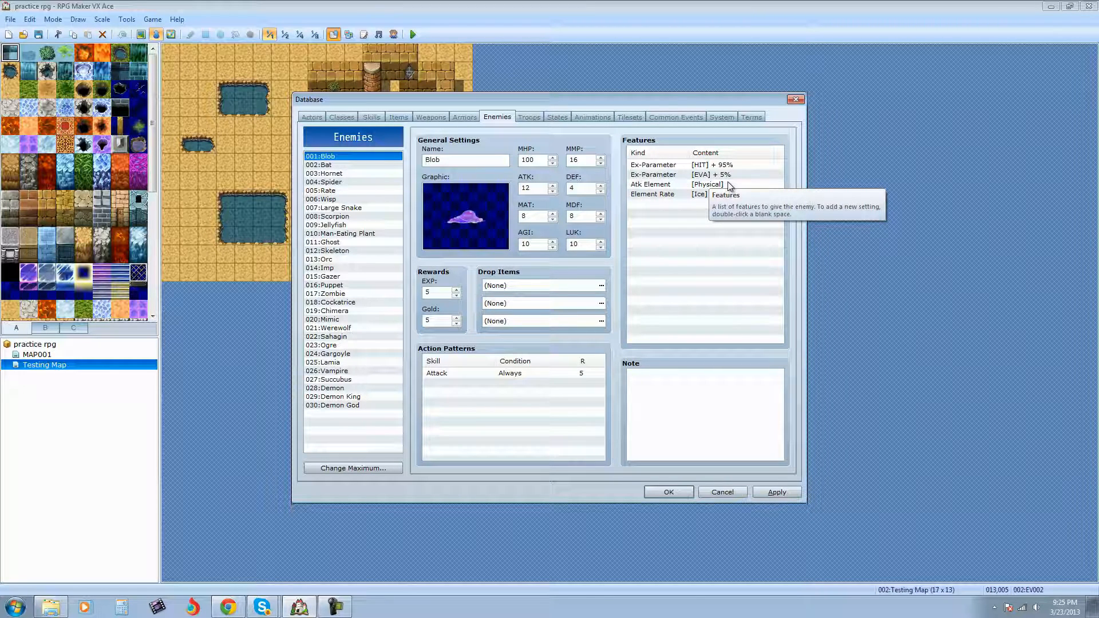
pyautogui.click(529, 117)
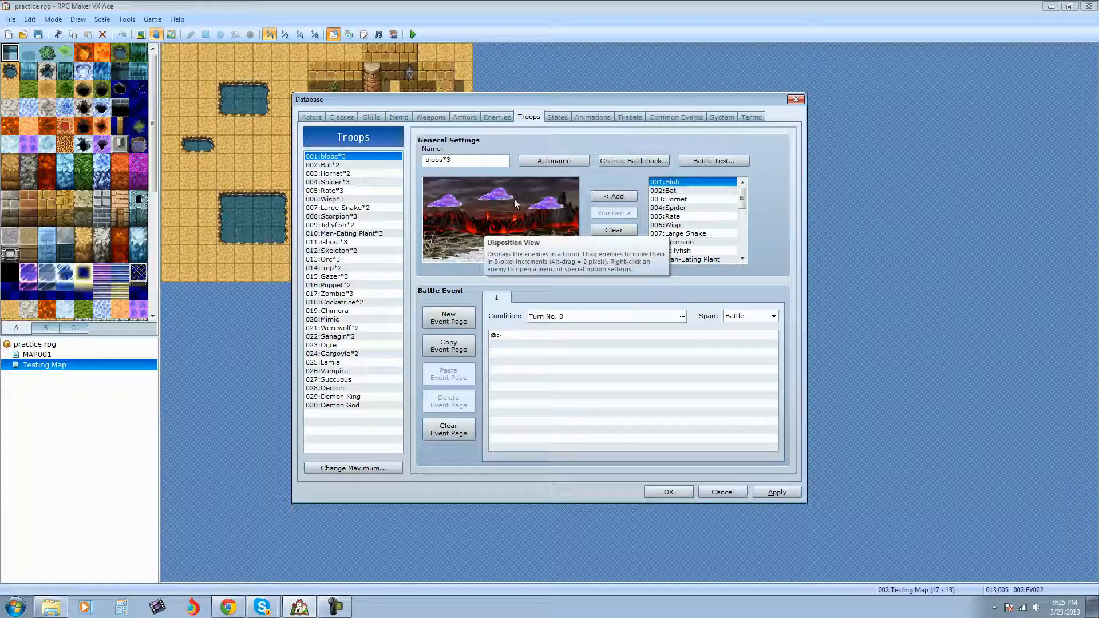
pyautogui.click(508, 196)
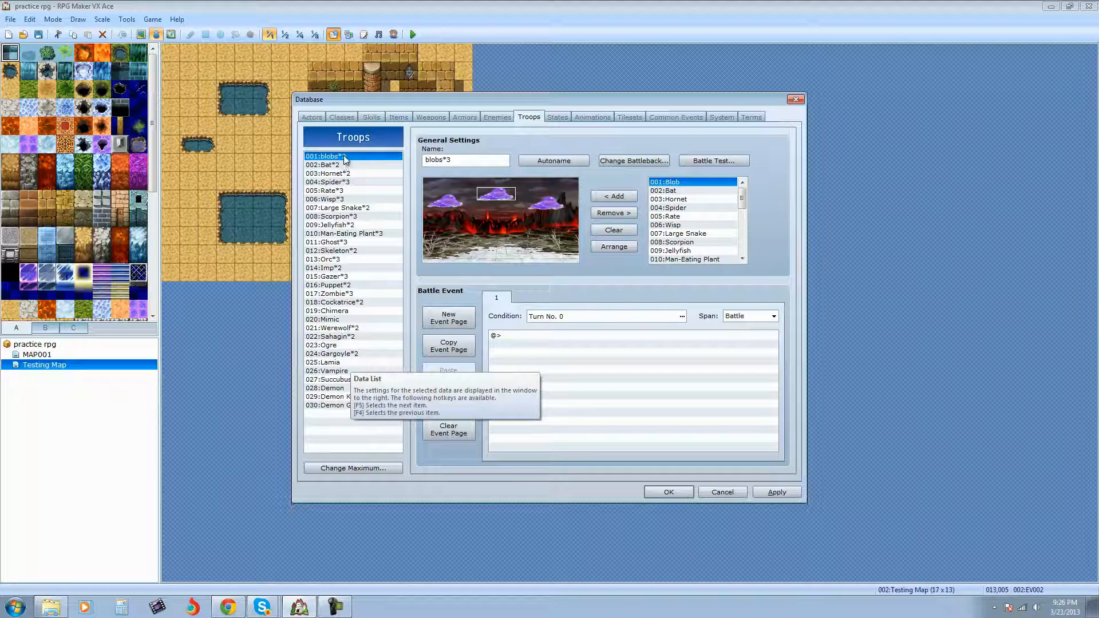
pyautogui.click(495, 118)
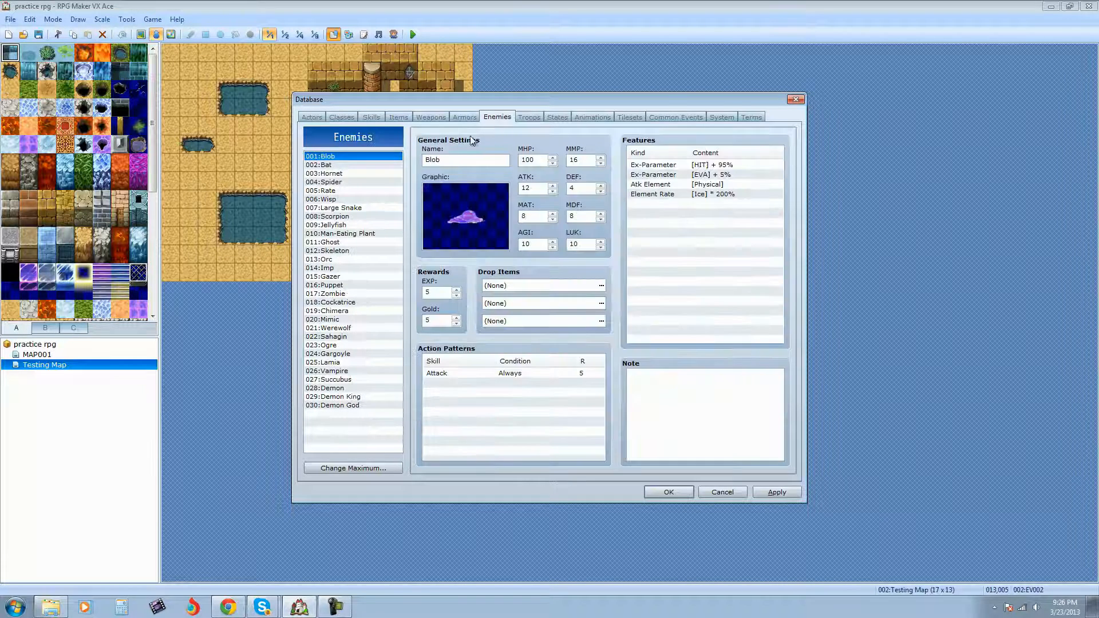
pyautogui.click(529, 117)
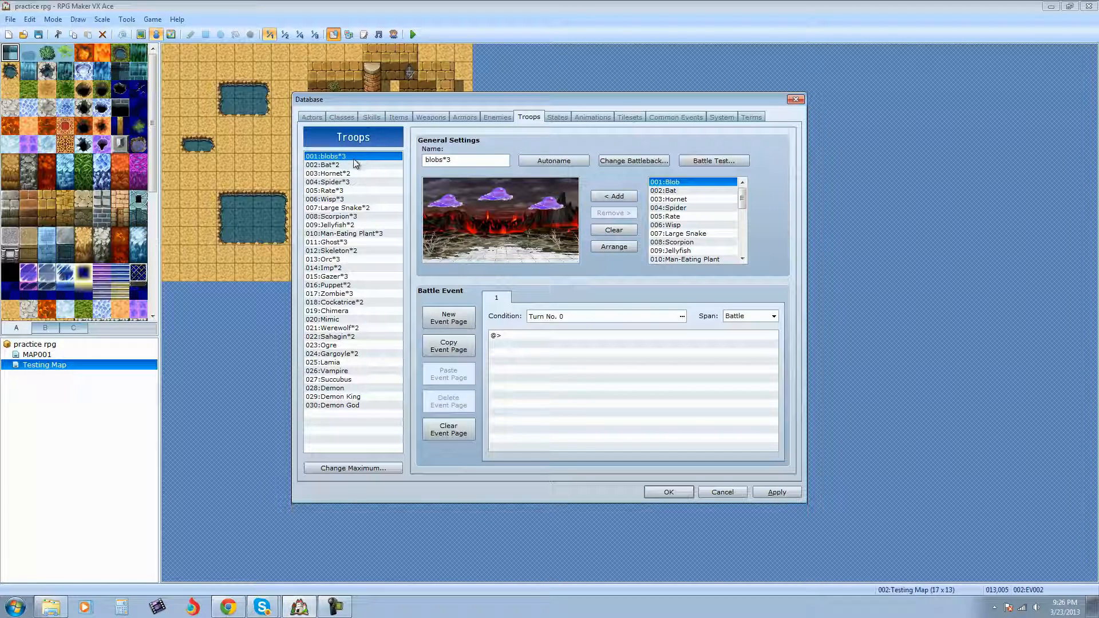
pyautogui.click(462, 160)
pyautogui.click(464, 160)
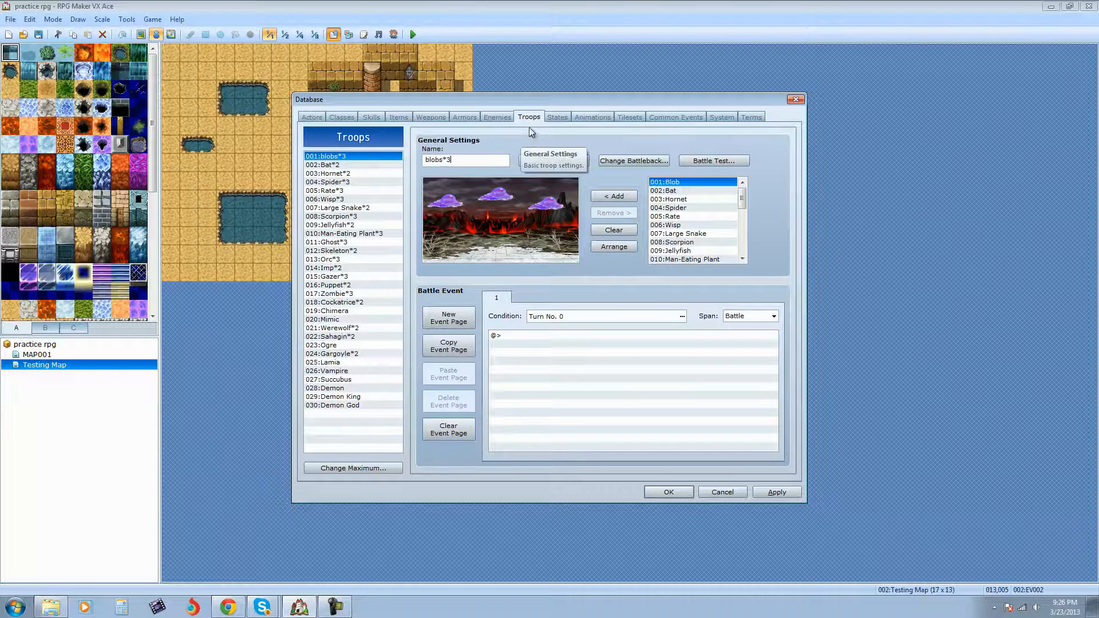
pyautogui.click(498, 117)
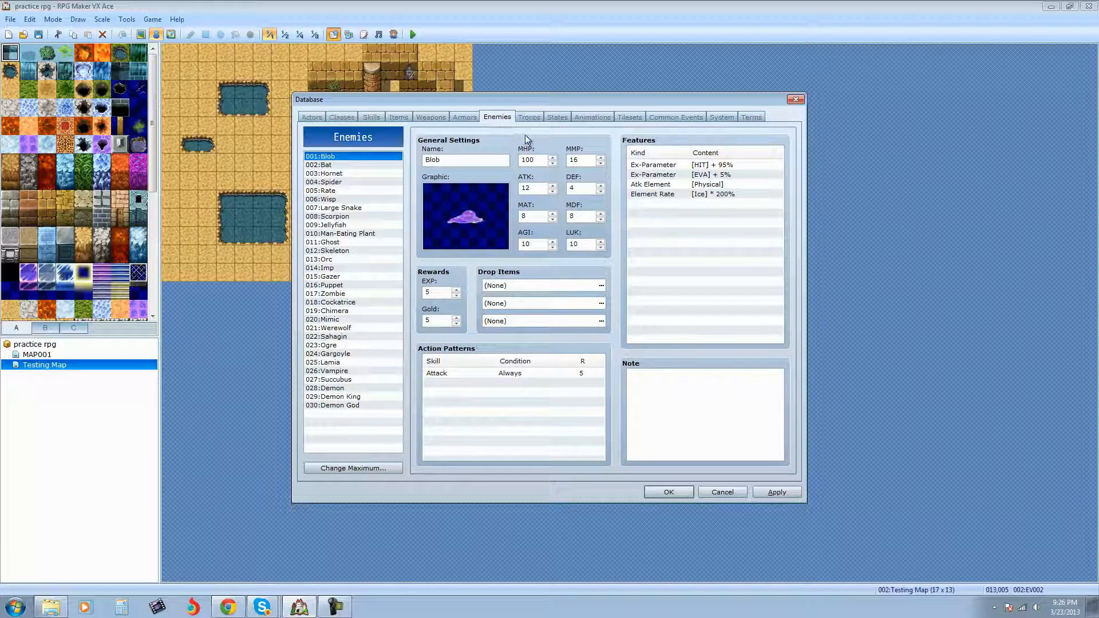
pyautogui.click(532, 118)
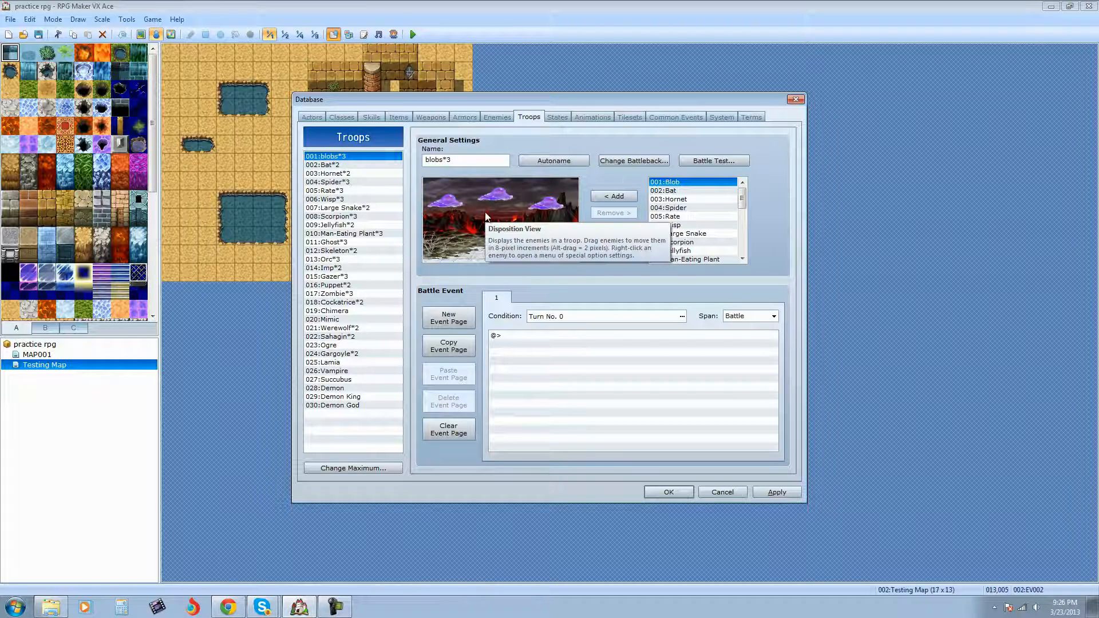
pyautogui.click(346, 225)
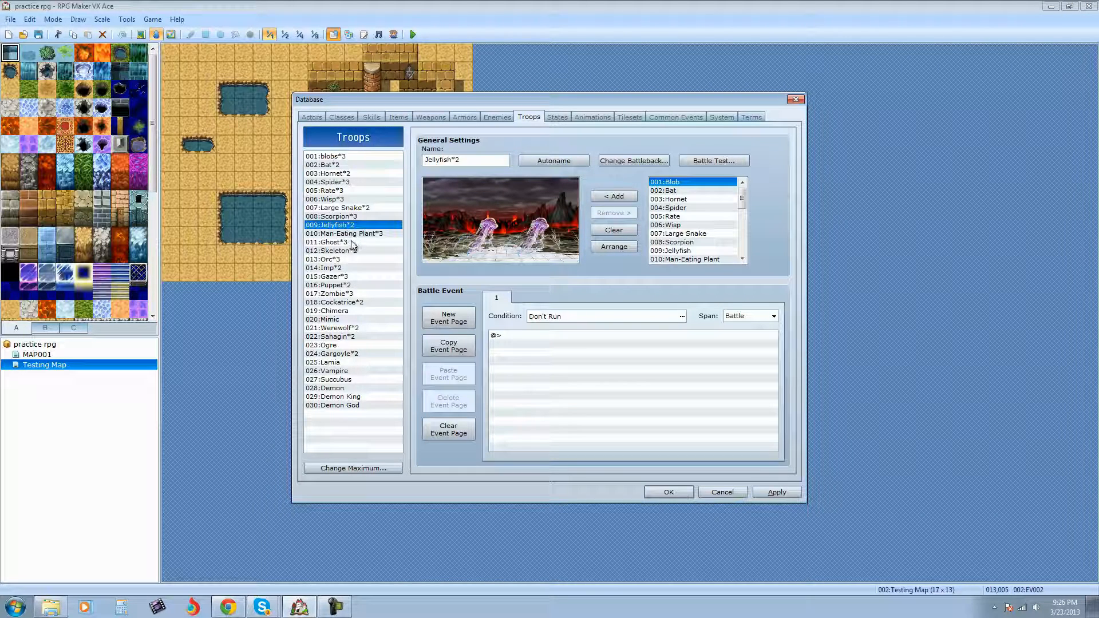
pyautogui.click(357, 303)
pyautogui.click(356, 293)
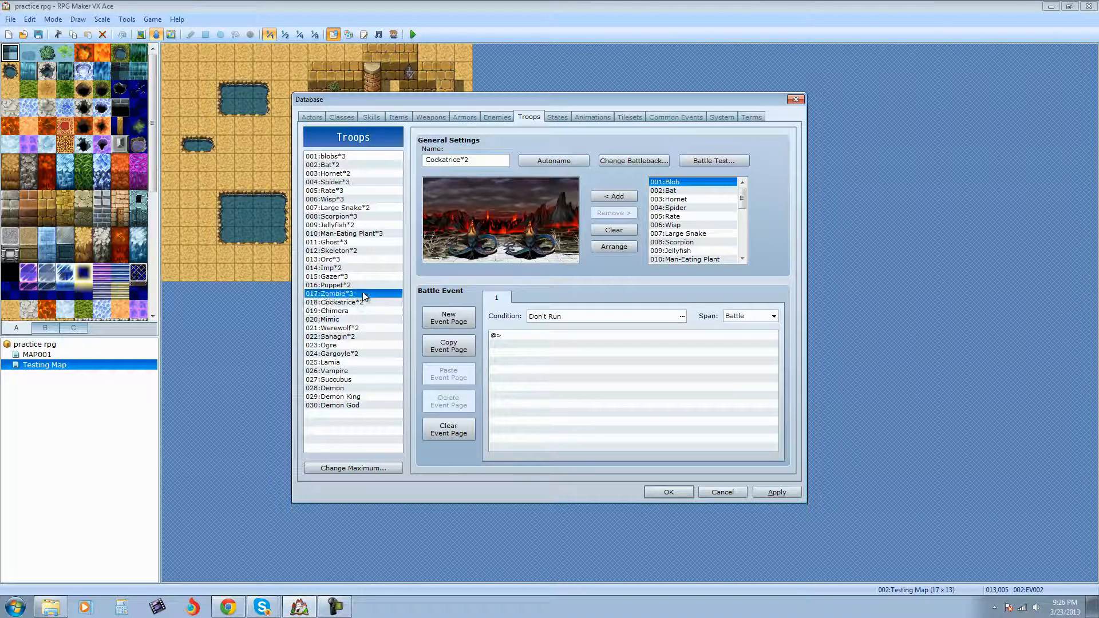
pyautogui.click(369, 157)
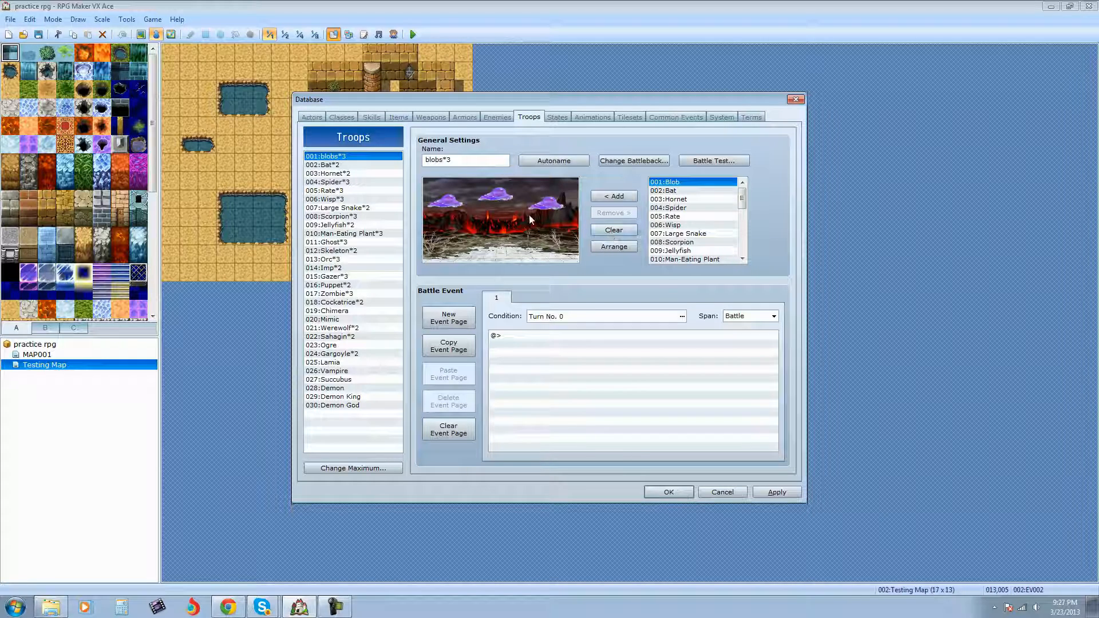
# Clear all Blobs from the 001:blobs*3 troop, trying a Large Snake in their place and clearing it too
pyautogui.click(615, 230)
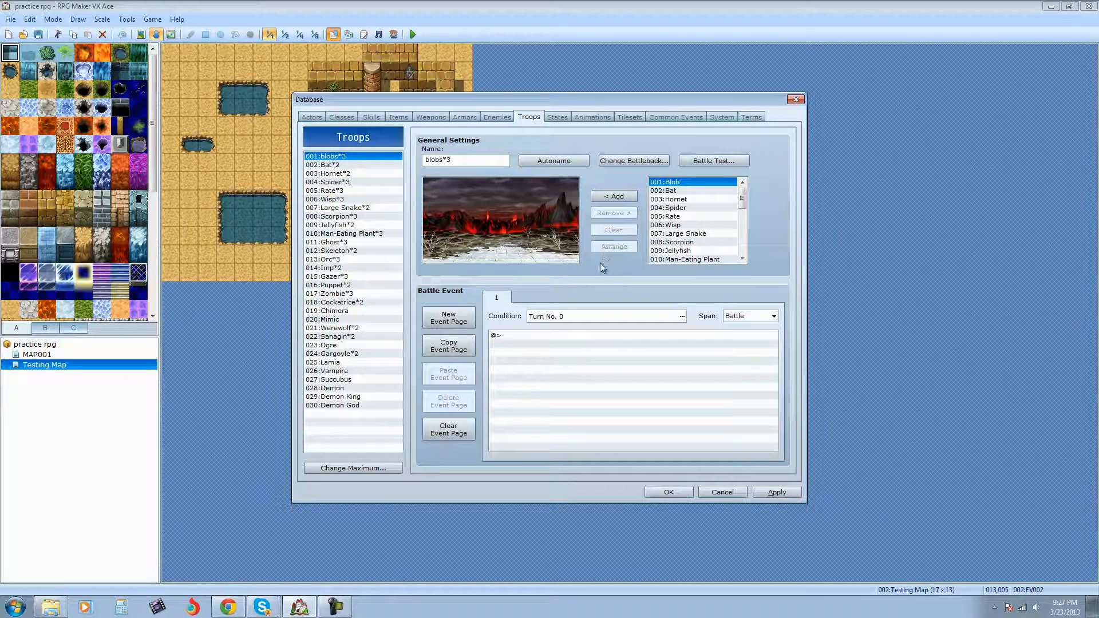
pyautogui.click(681, 191)
pyautogui.click(678, 199)
pyautogui.click(678, 234)
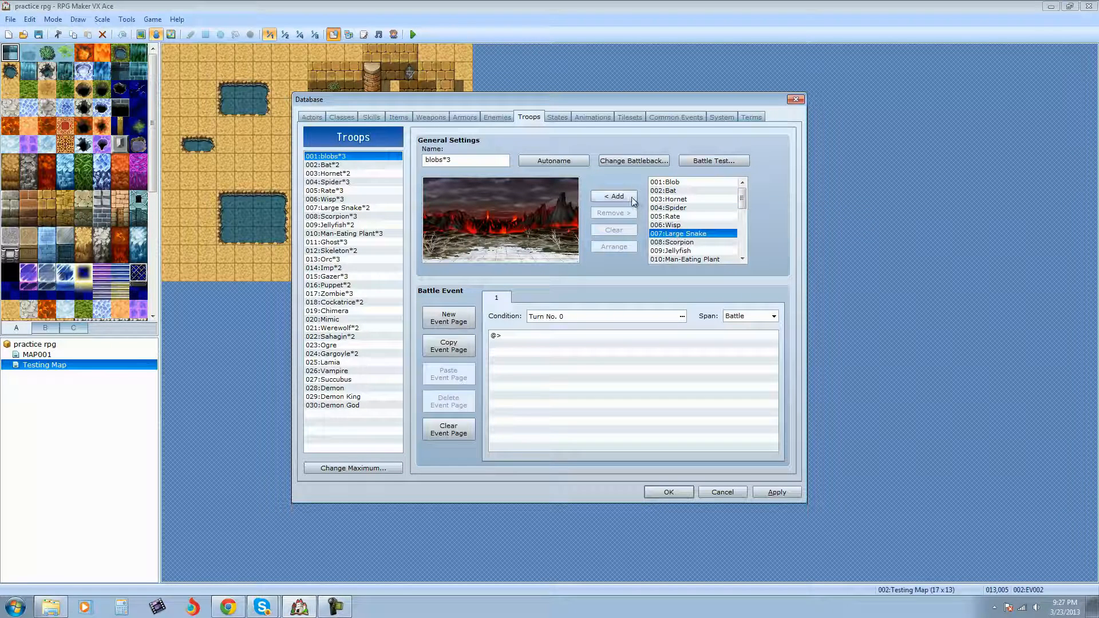
pyautogui.click(614, 196)
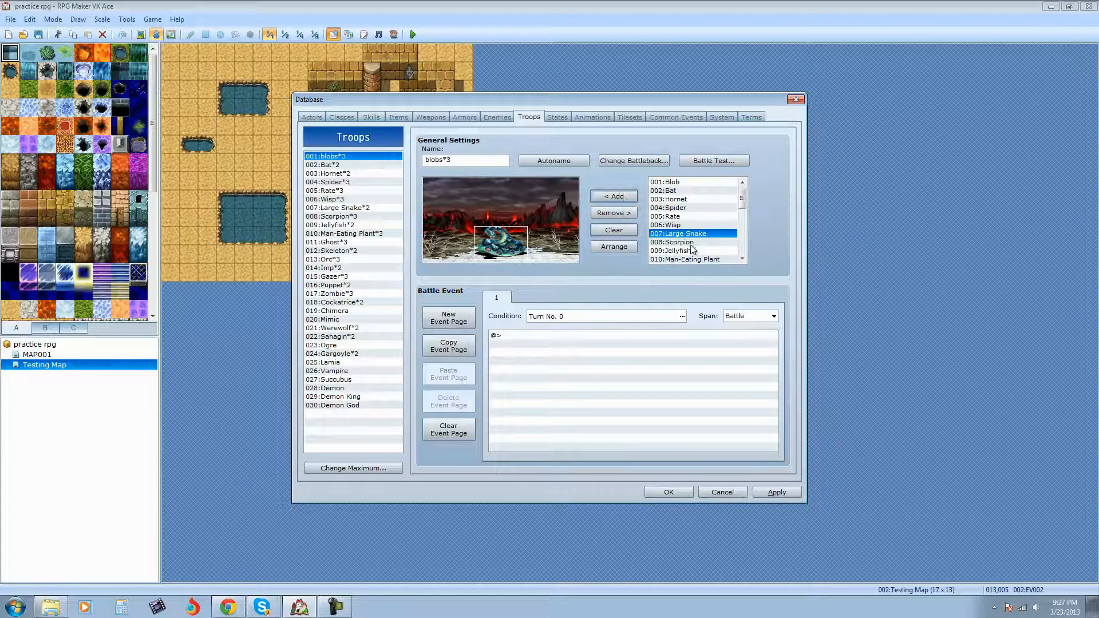
pyautogui.click(616, 234)
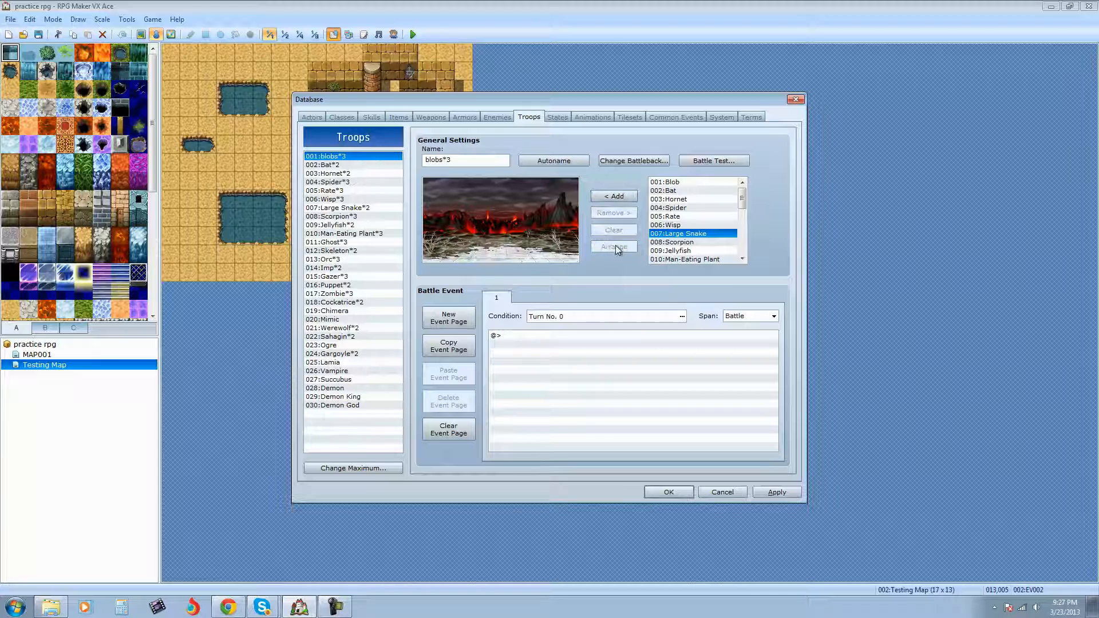
# Add three Blobs to the empty troop and remove the middle one
pyautogui.click(669, 182)
pyautogui.click(627, 196)
pyautogui.click(627, 196)
pyautogui.click(627, 196)
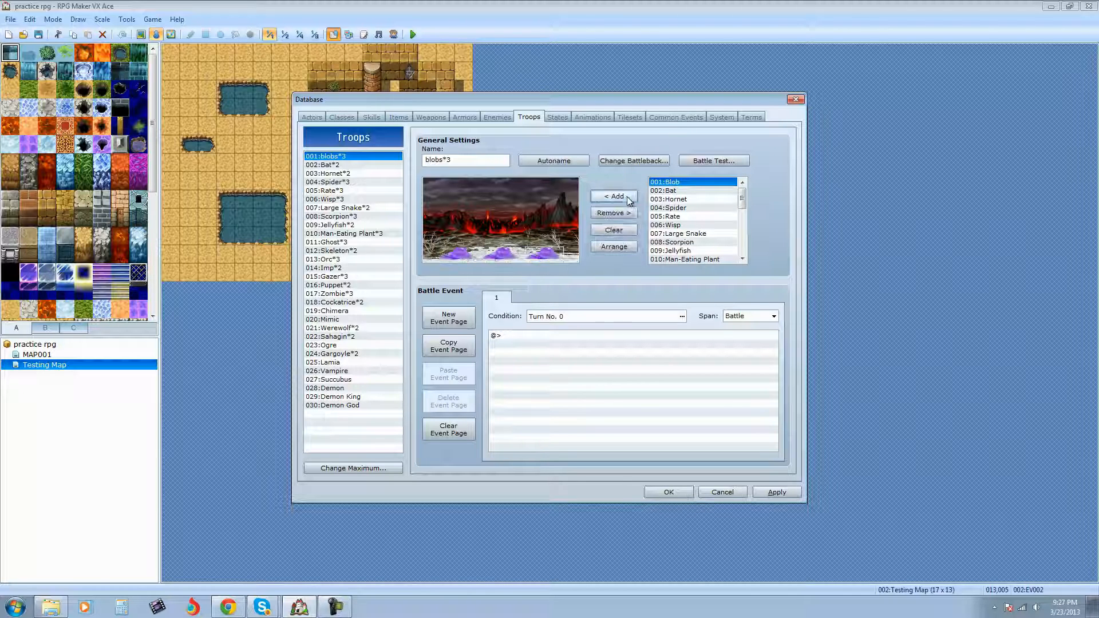
pyautogui.click(503, 257)
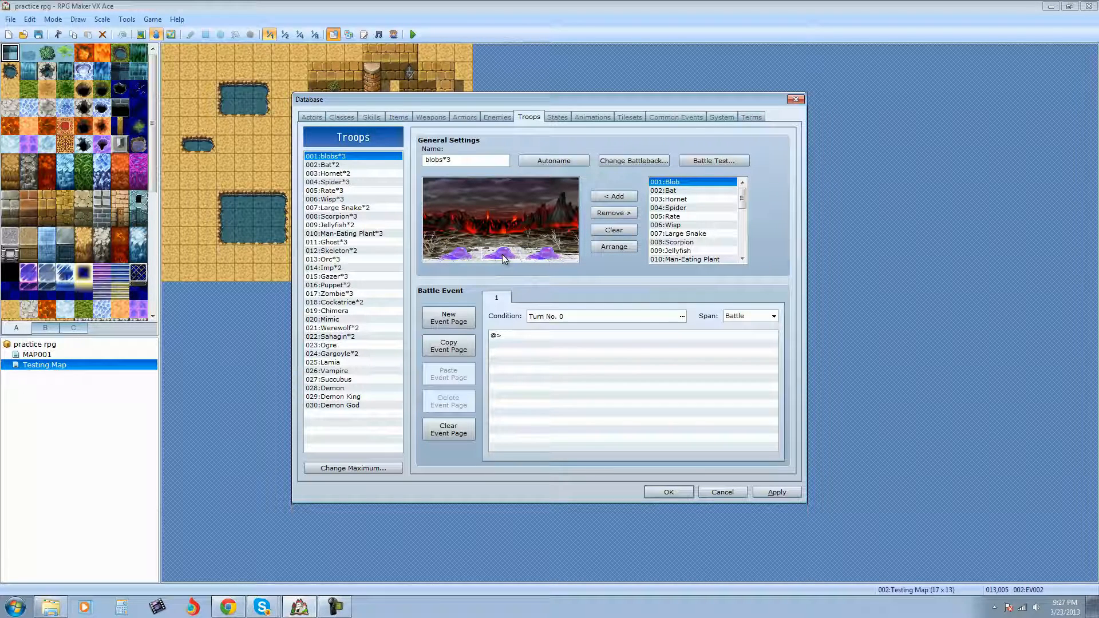
pyautogui.click(612, 212)
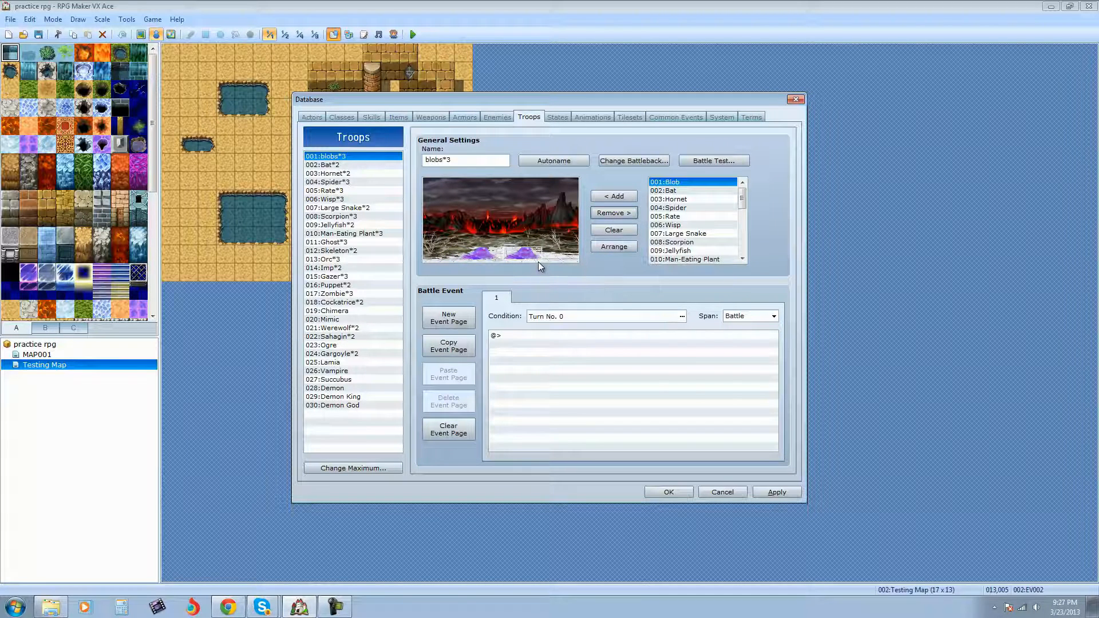
# Move the two Blobs around the battle background and automatically arrange them in a row
pyautogui.moveTo(532, 256); pyautogui.dragTo(540, 218)
pyautogui.moveTo(486, 252); pyautogui.dragTo(463, 203)
pyautogui.moveTo(539, 213); pyautogui.dragTo(517, 234)
pyautogui.moveTo(457, 207); pyautogui.dragTo(525, 250)
pyautogui.moveTo(453, 235); pyautogui.dragTo(546, 234)
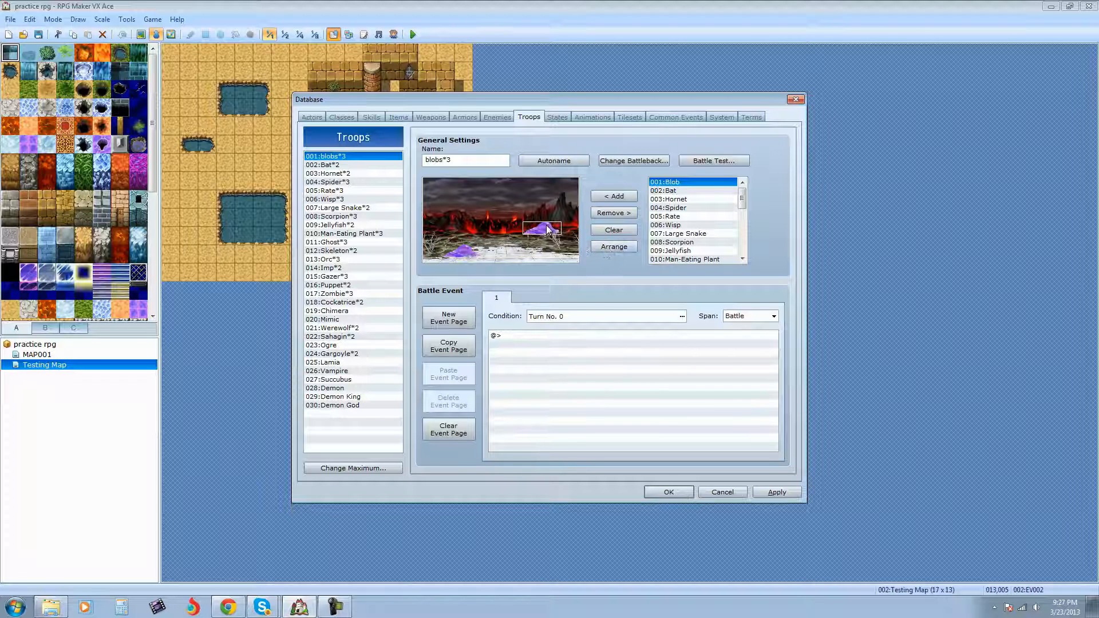
pyautogui.click(611, 247)
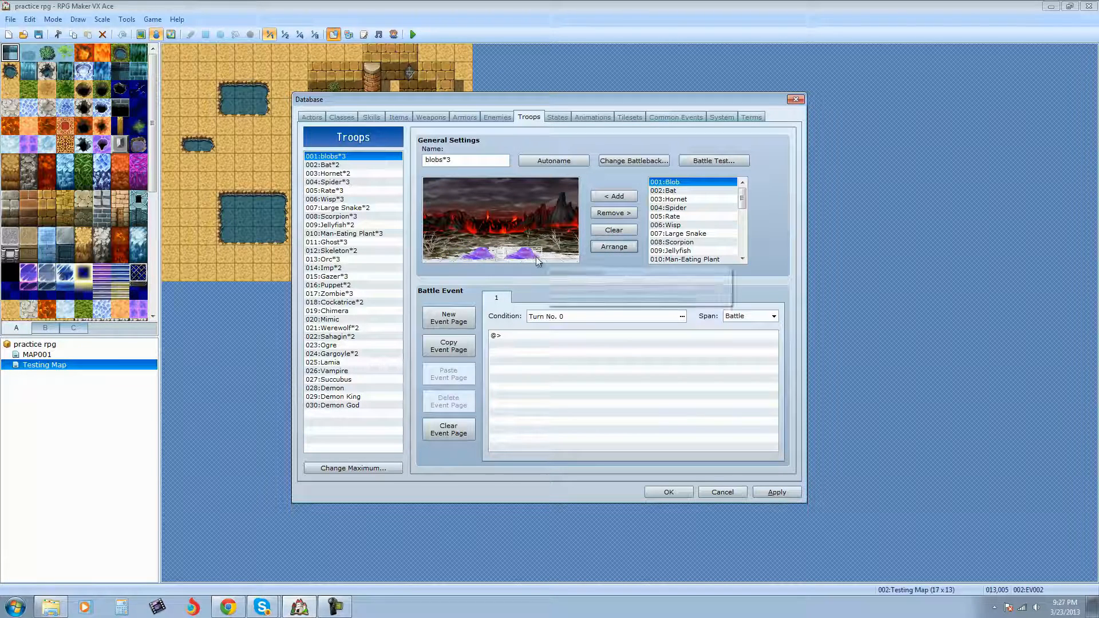
pyautogui.click(474, 251)
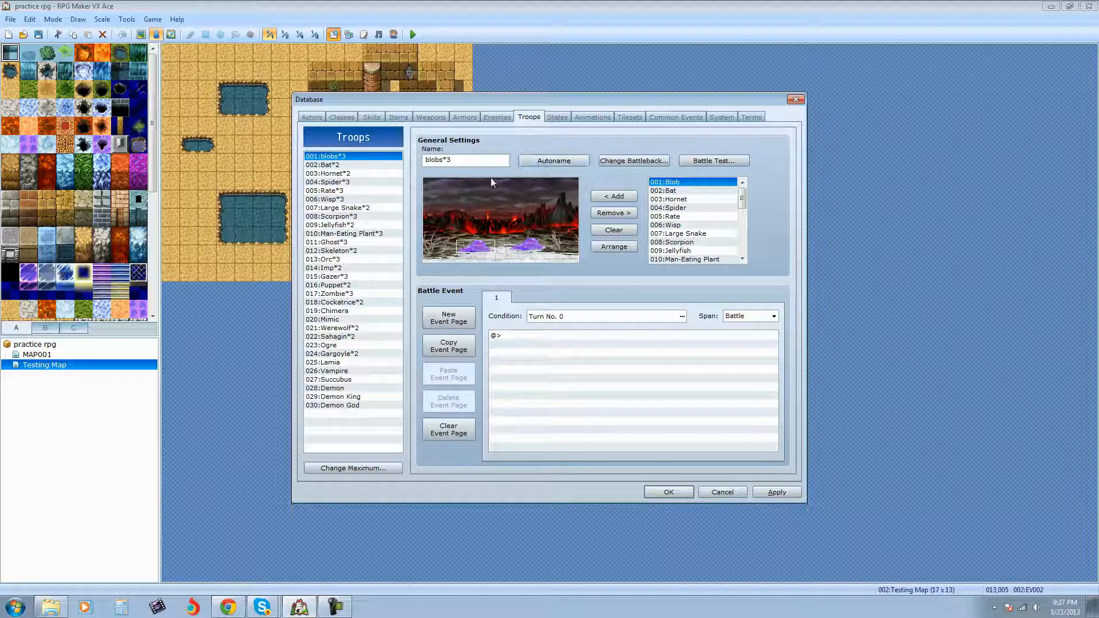
# Rename the troop "bob the blob times 3" and replace that name using Autoname
pyautogui.moveTo(464, 163); pyautogui.dragTo(410, 164)
pyautogui.write('bob the blob times 3')
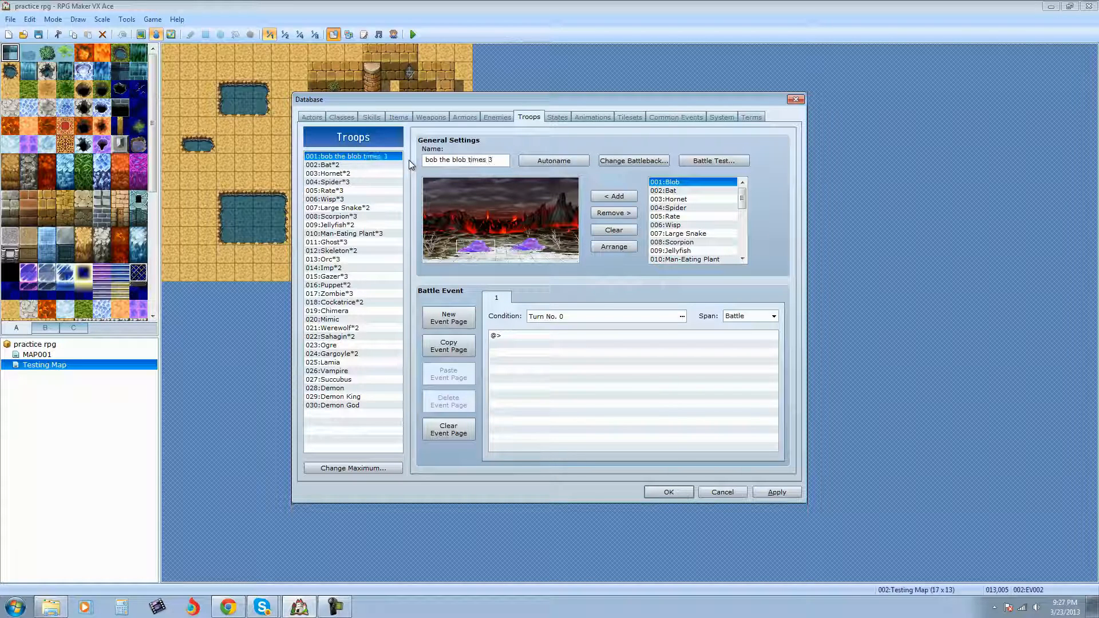
pyautogui.click(563, 161)
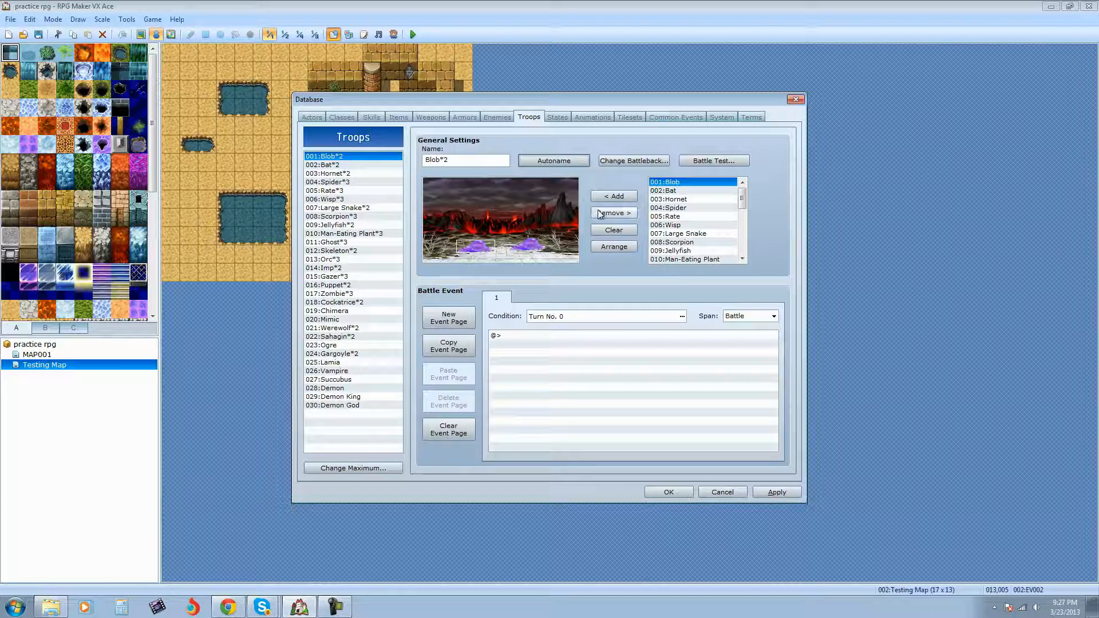
# Add a Bat to the troop and update the troop's name with Autoname
pyautogui.click(664, 190)
pyautogui.click(628, 197)
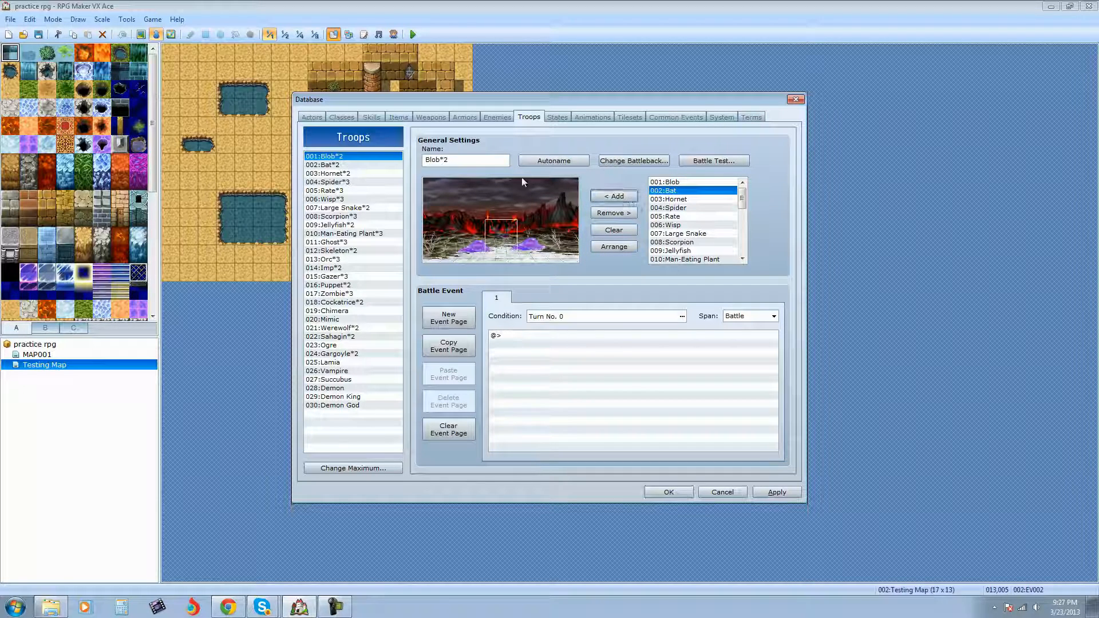
pyautogui.click(544, 161)
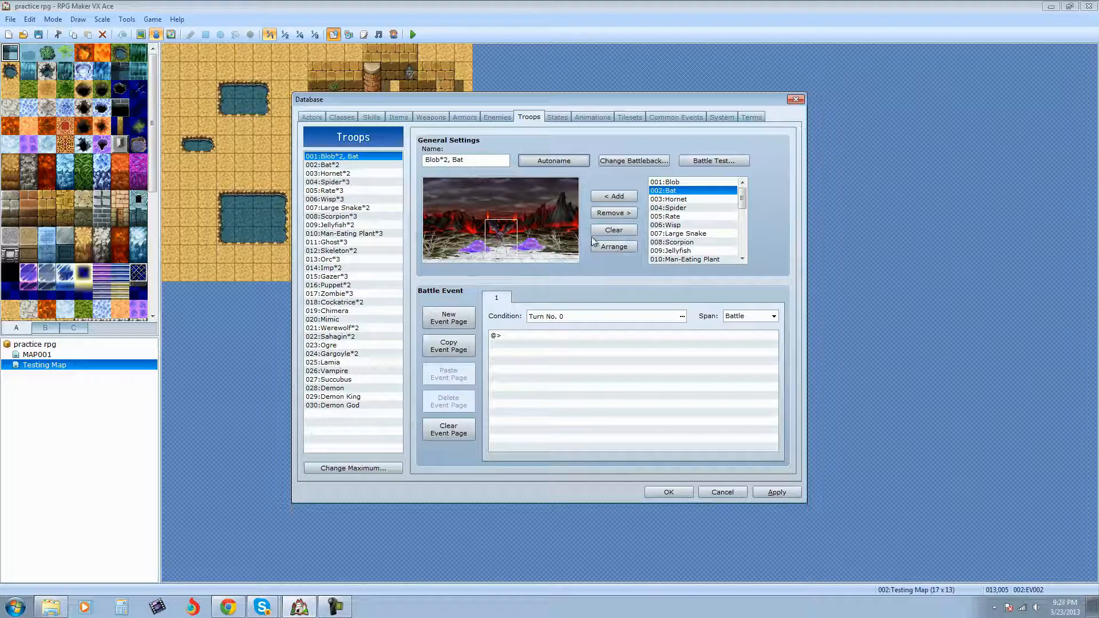
# Clear all enemies from the troop and add three Blobs
pyautogui.click(613, 231)
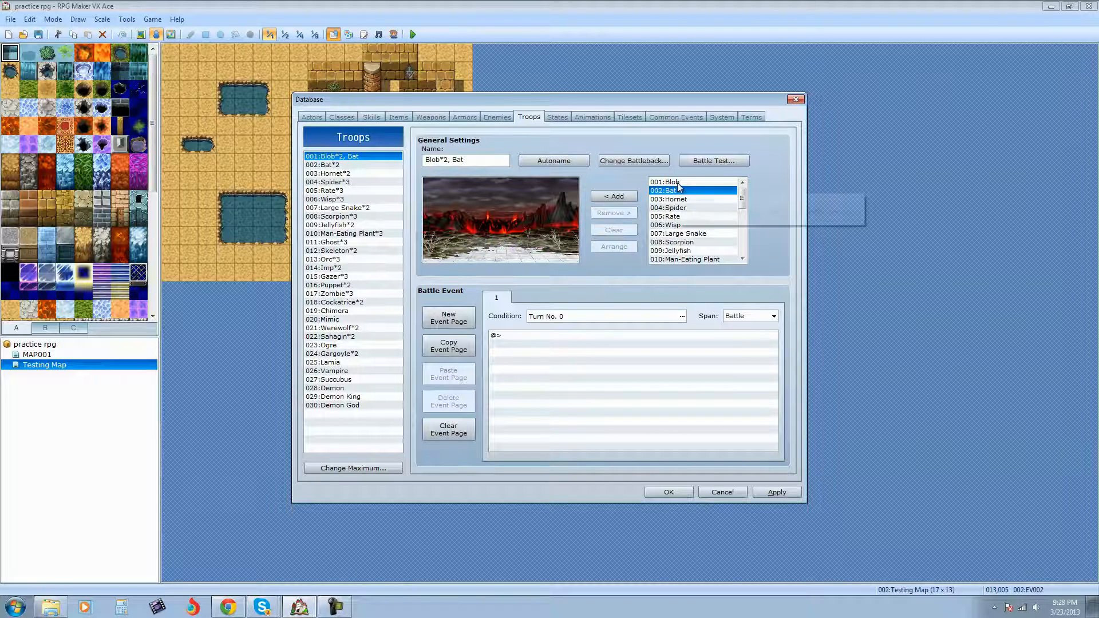
pyautogui.click(675, 183)
pyautogui.click(620, 195)
pyautogui.click(621, 196)
pyautogui.click(620, 195)
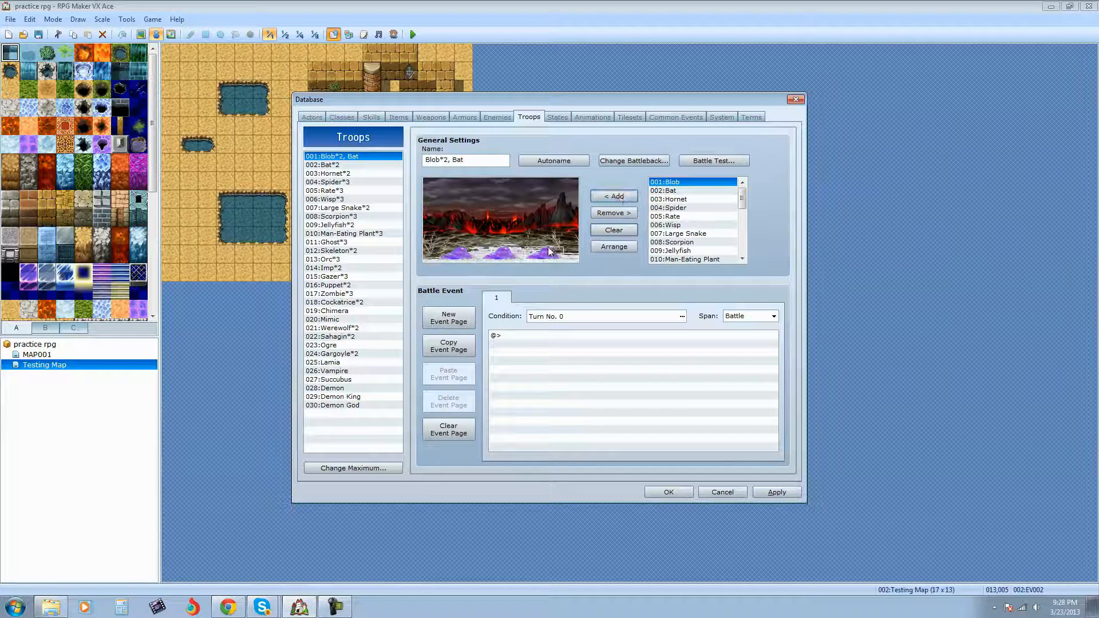
# Move the three Blobs up so they float across the upper part of the battle background
pyautogui.moveTo(540, 256); pyautogui.dragTo(534, 194)
pyautogui.moveTo(504, 256); pyautogui.dragTo(496, 213)
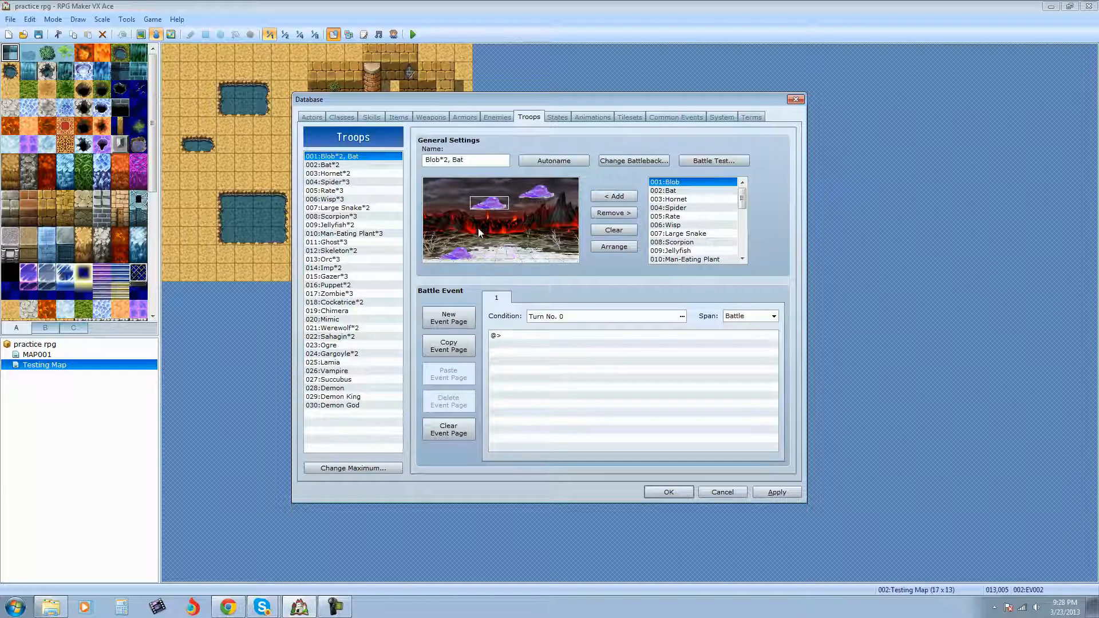
pyautogui.moveTo(460, 255); pyautogui.dragTo(449, 204)
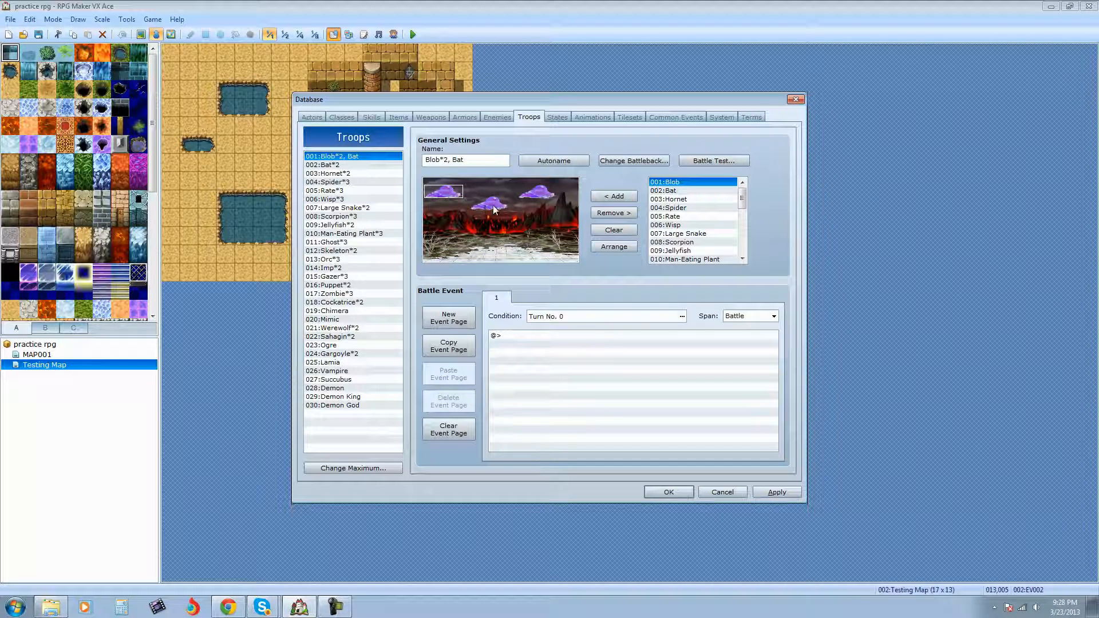
# Open the troop's battleback graphics and preview the Meadow, Lava2, InBody and Grassland floors
pyautogui.click(638, 161)
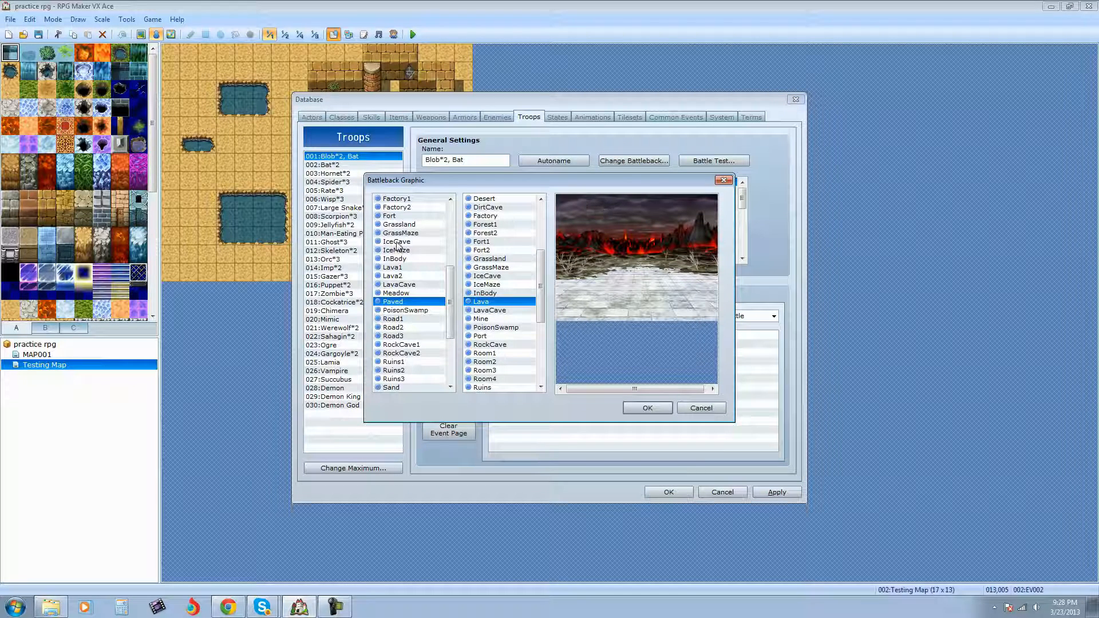
pyautogui.click(404, 293)
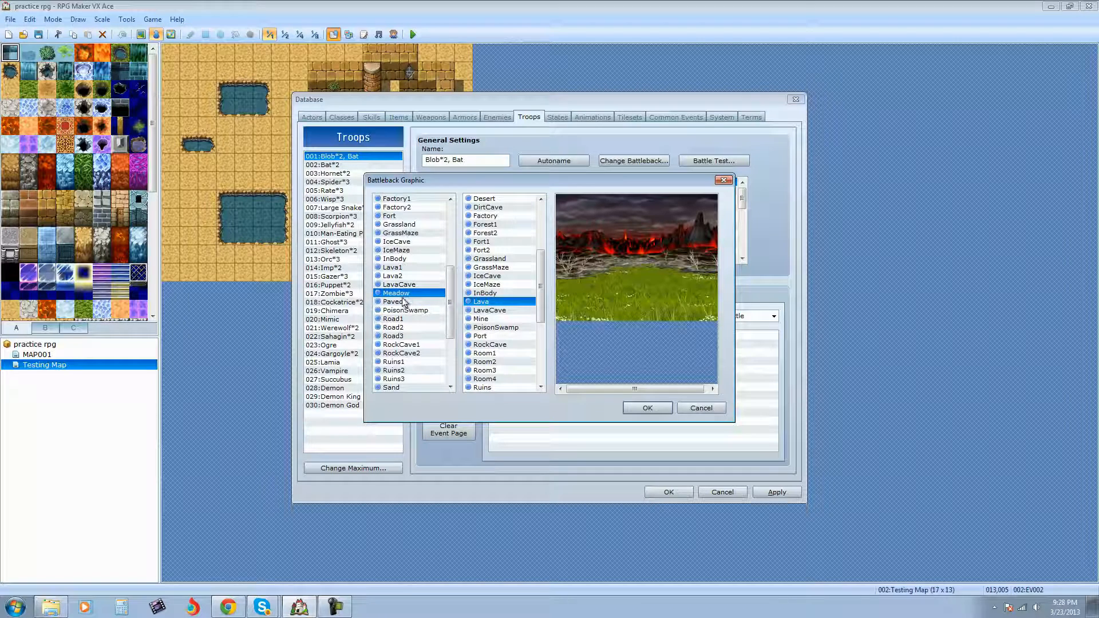
pyautogui.click(403, 277)
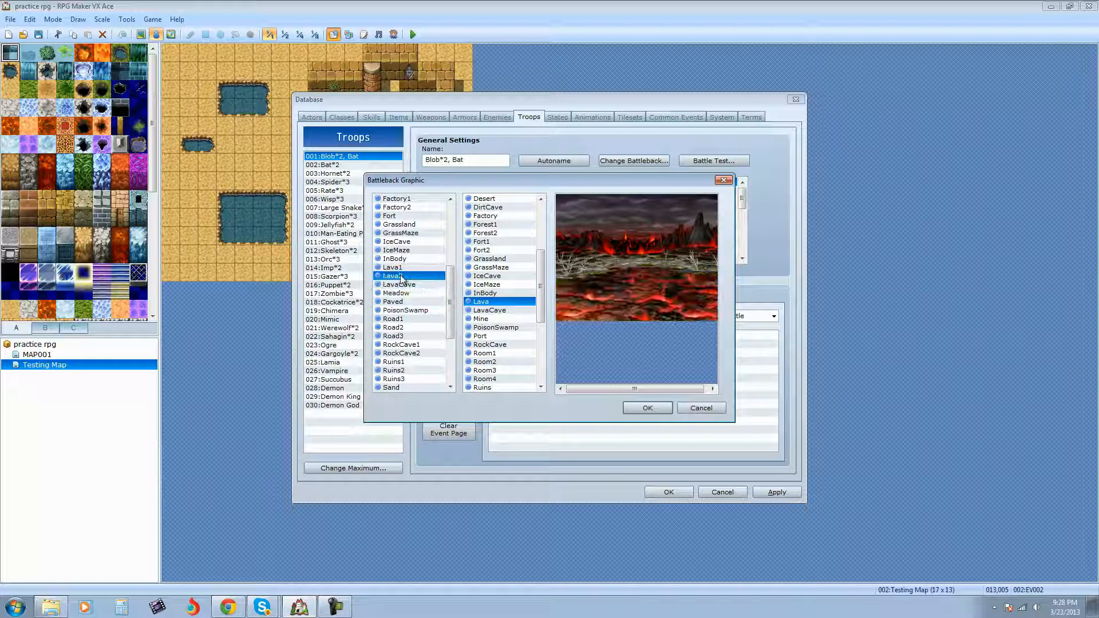
pyautogui.click(411, 259)
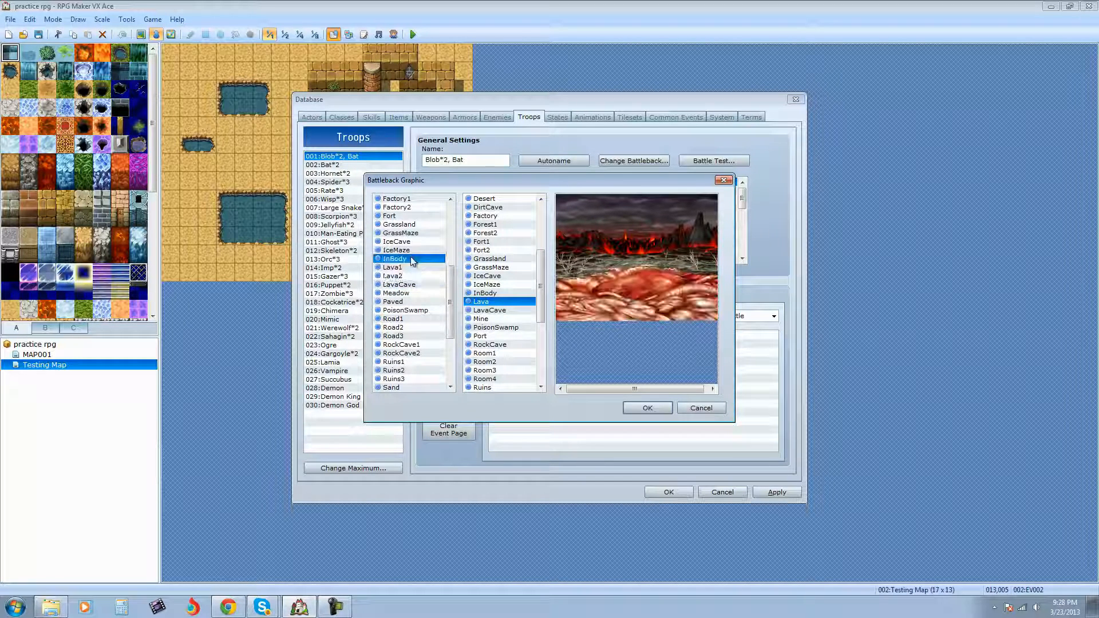
pyautogui.click(409, 225)
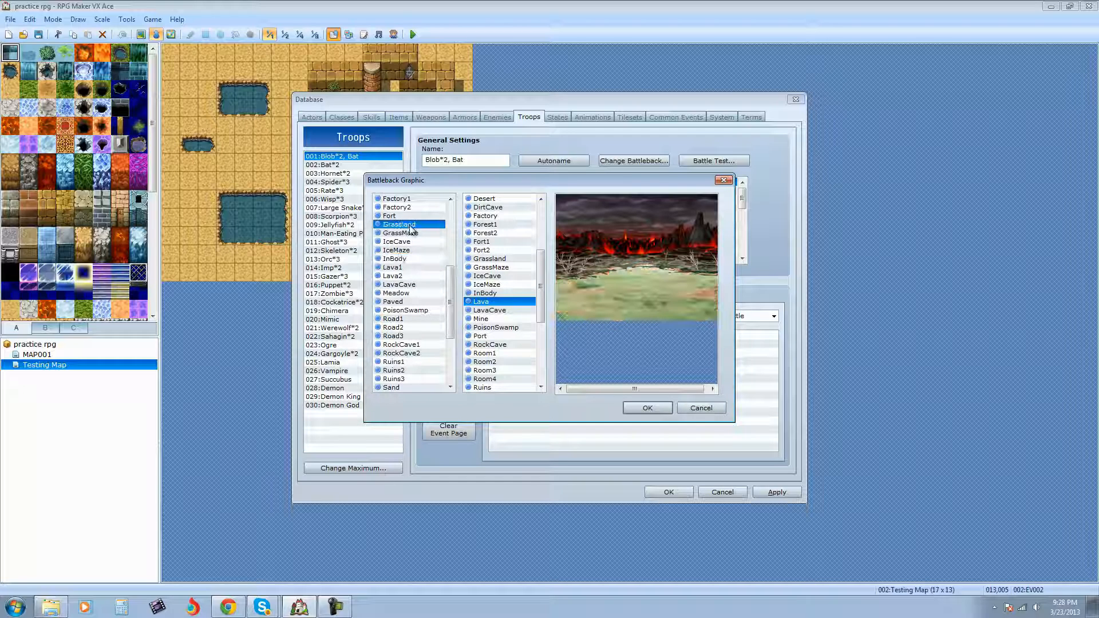
# Preview the Grassland, Factory, DirtCave, Desert, IceCave and LavaCave backdrops behind the Grassland floor
pyautogui.click(490, 259)
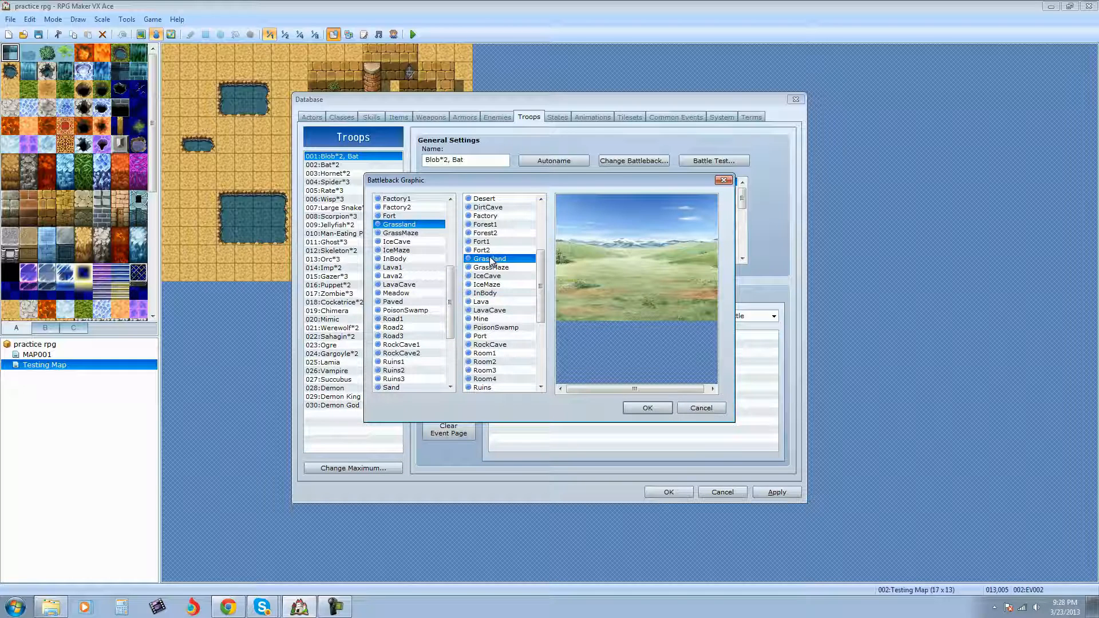
pyautogui.click(488, 217)
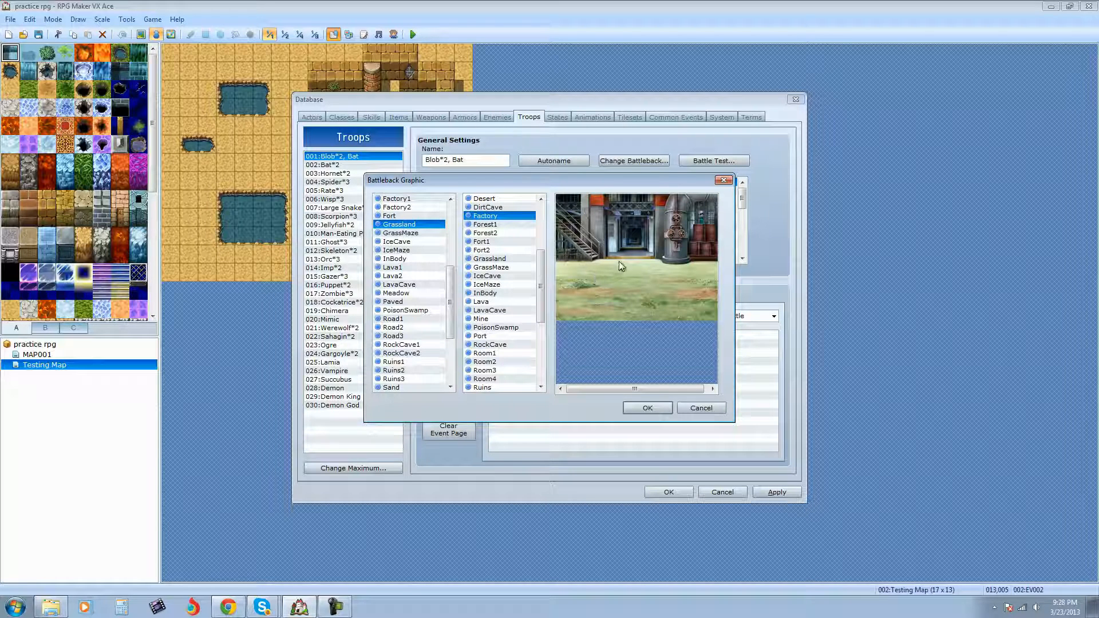
pyautogui.click(490, 208)
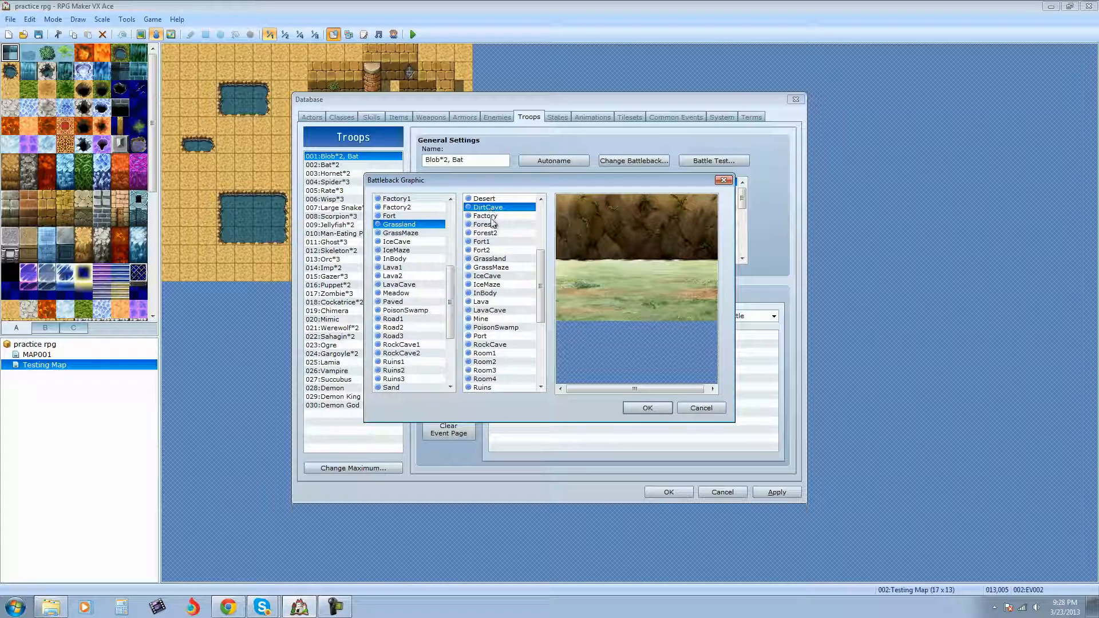
pyautogui.click(491, 200)
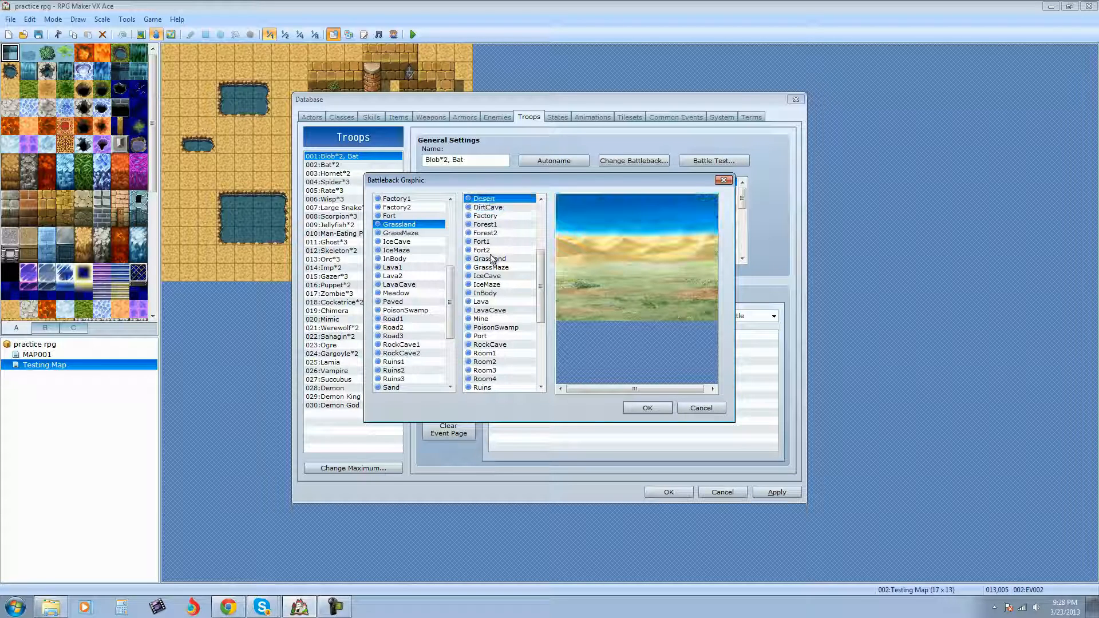
pyautogui.click(490, 276)
pyautogui.click(490, 310)
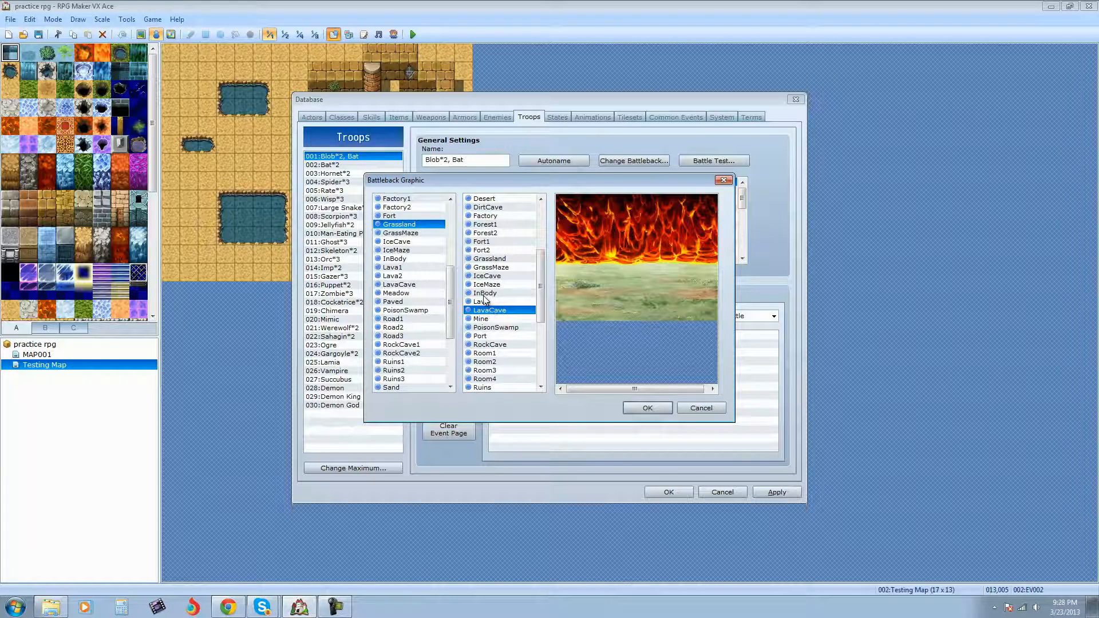
# Preview the Lava1, Meadow, Road2 and Road3 floors, and the PoisonSwamp, RockCave, Desert and Room2 backdrops
pyautogui.click(404, 268)
pyautogui.click(410, 294)
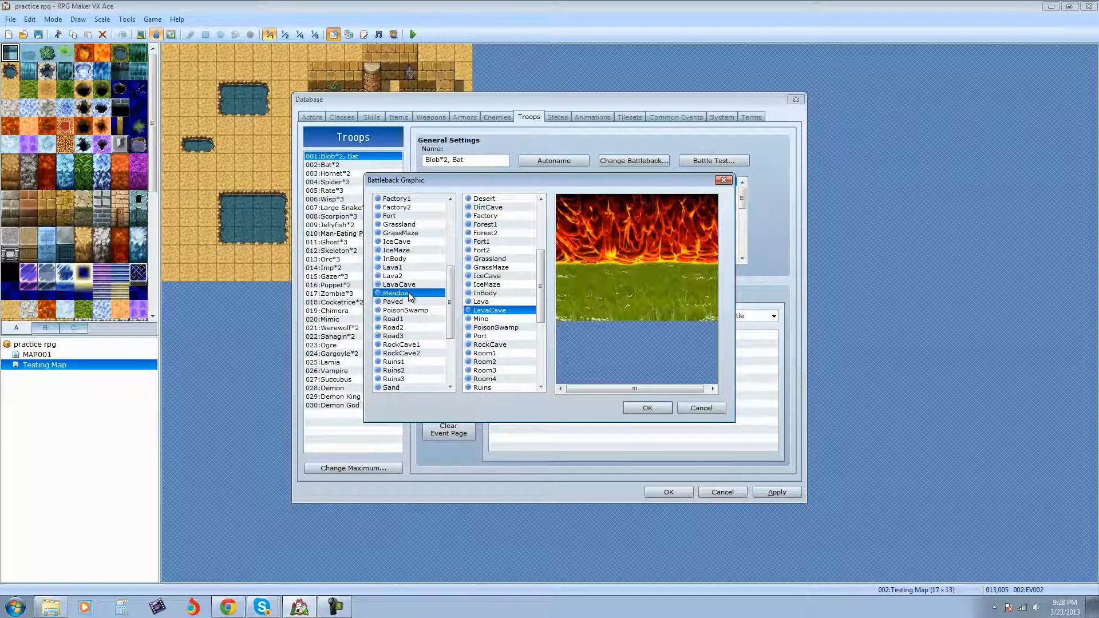
pyautogui.click(403, 327)
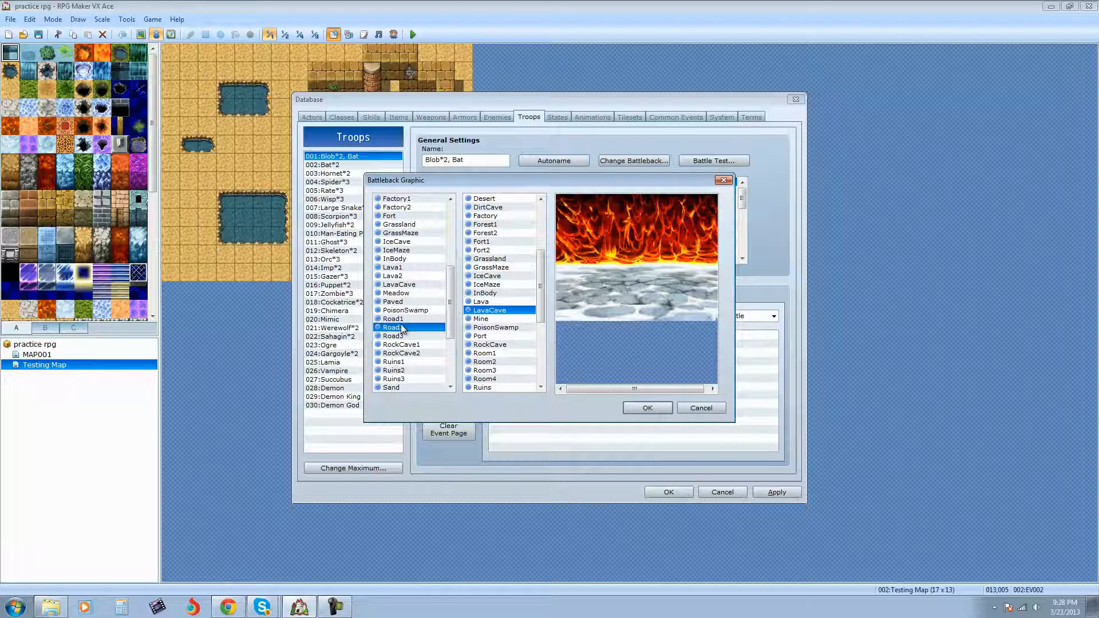
pyautogui.click(403, 336)
pyautogui.click(471, 327)
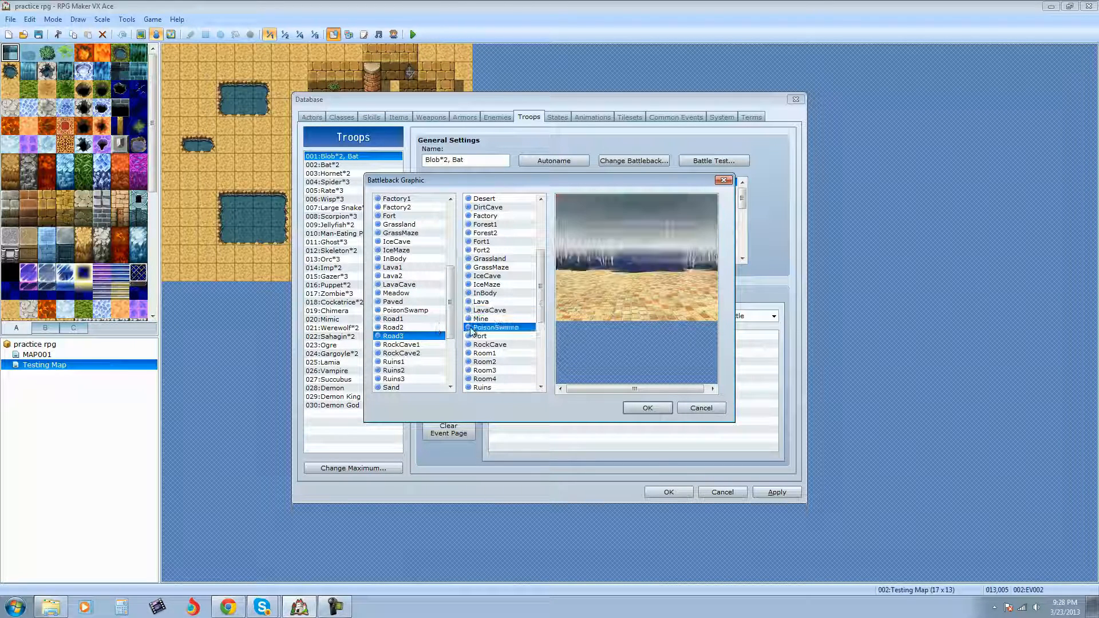
pyautogui.click(486, 345)
pyautogui.click(486, 198)
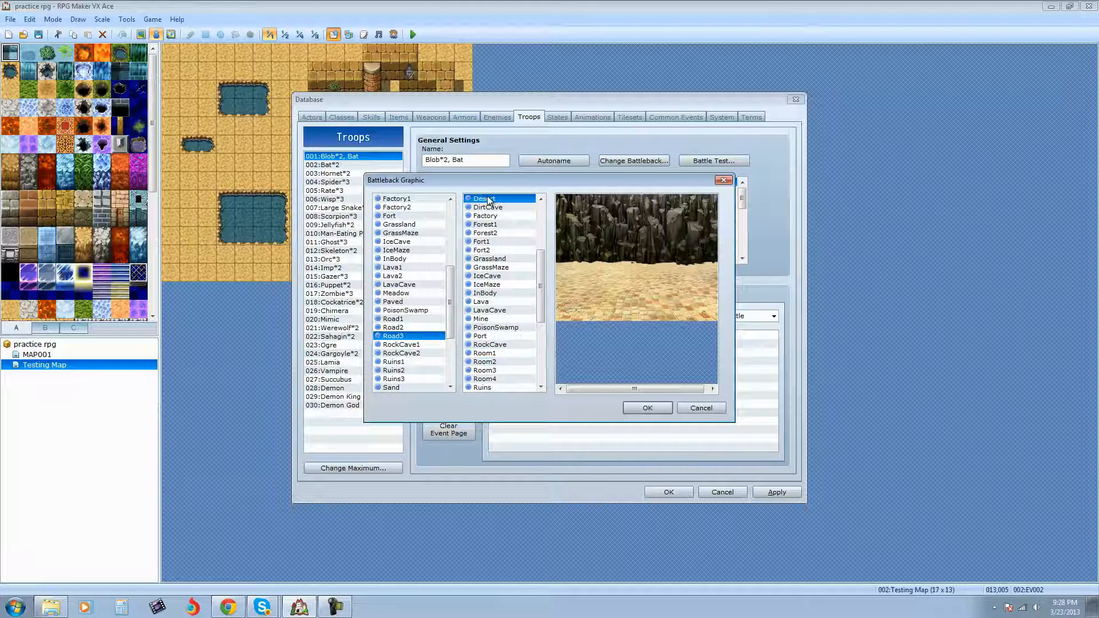
pyautogui.click(491, 361)
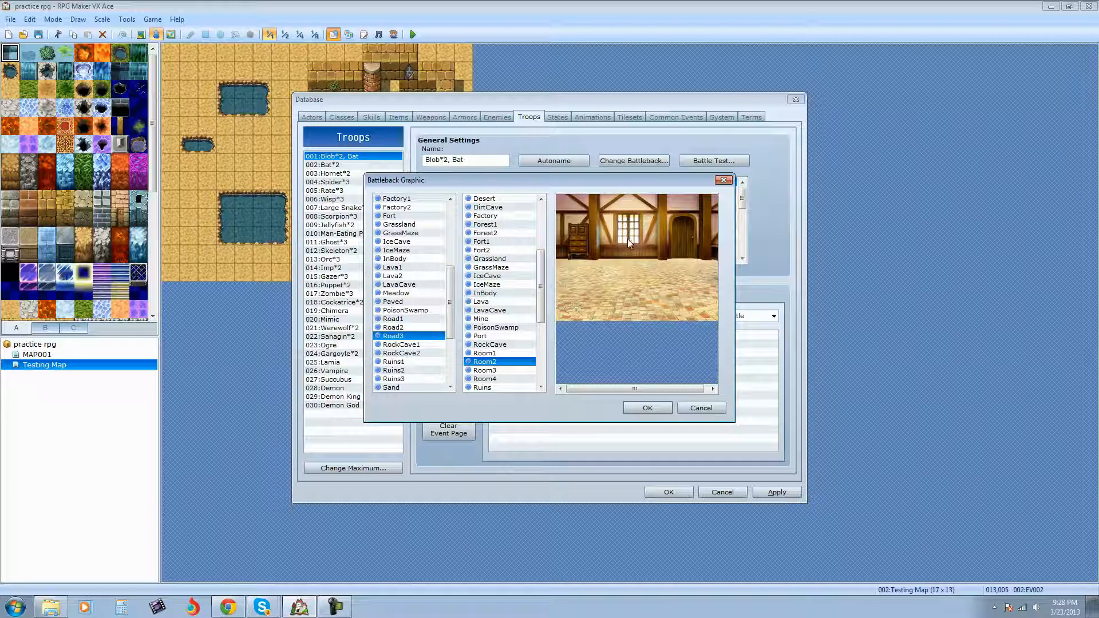
# Set the battleback to the IceMaze floor with the IceMaze backdrop and update the troop's name with Autoname
pyautogui.click(391, 251)
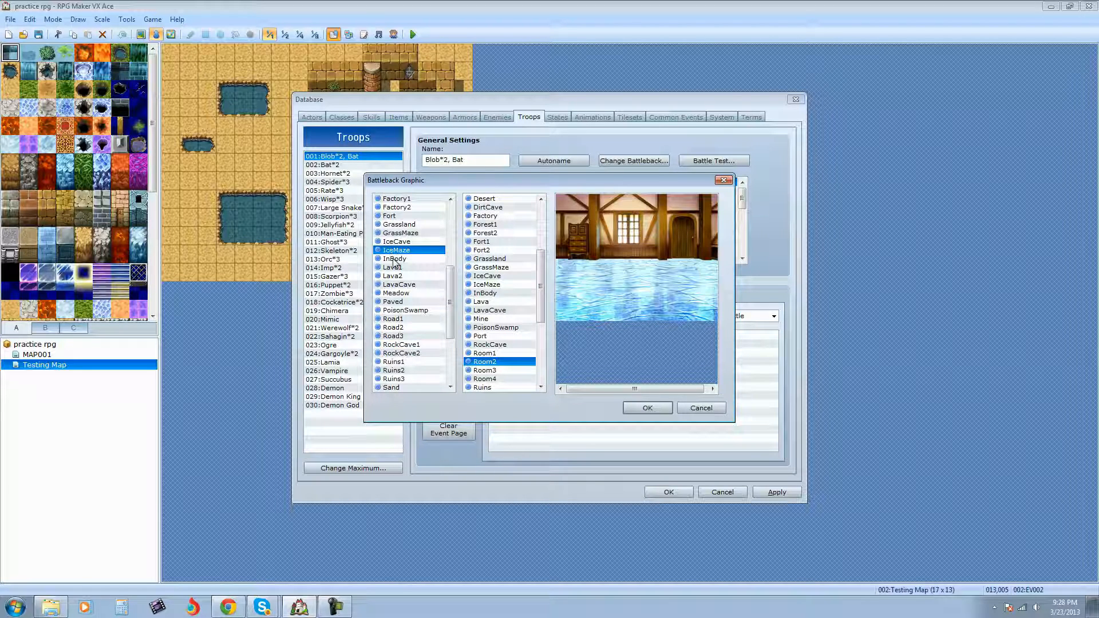
pyautogui.click(396, 242)
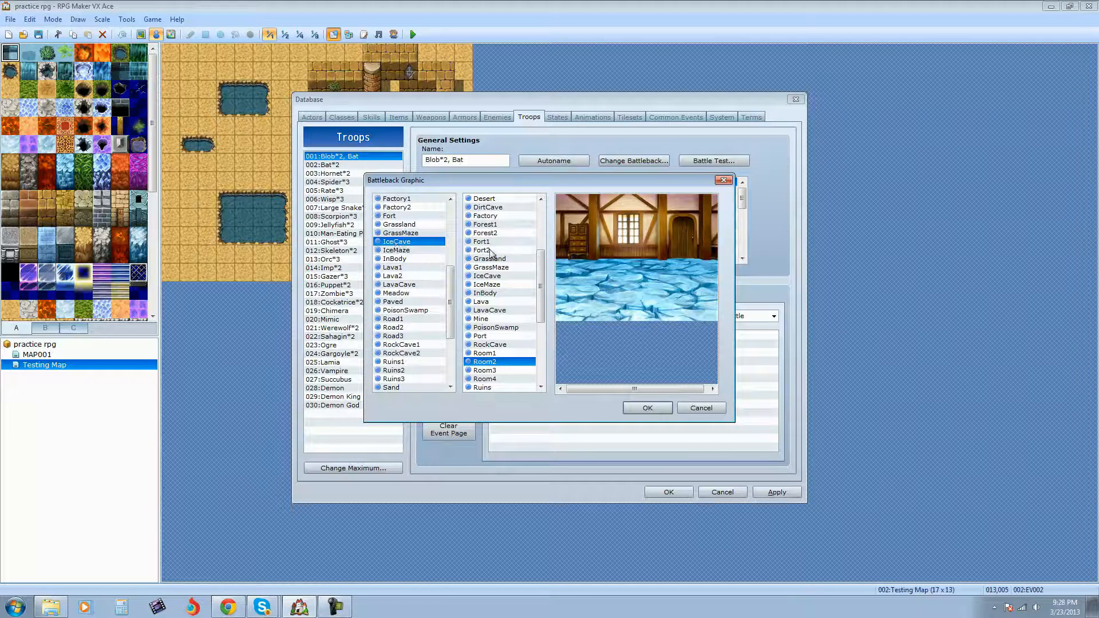
pyautogui.click(499, 277)
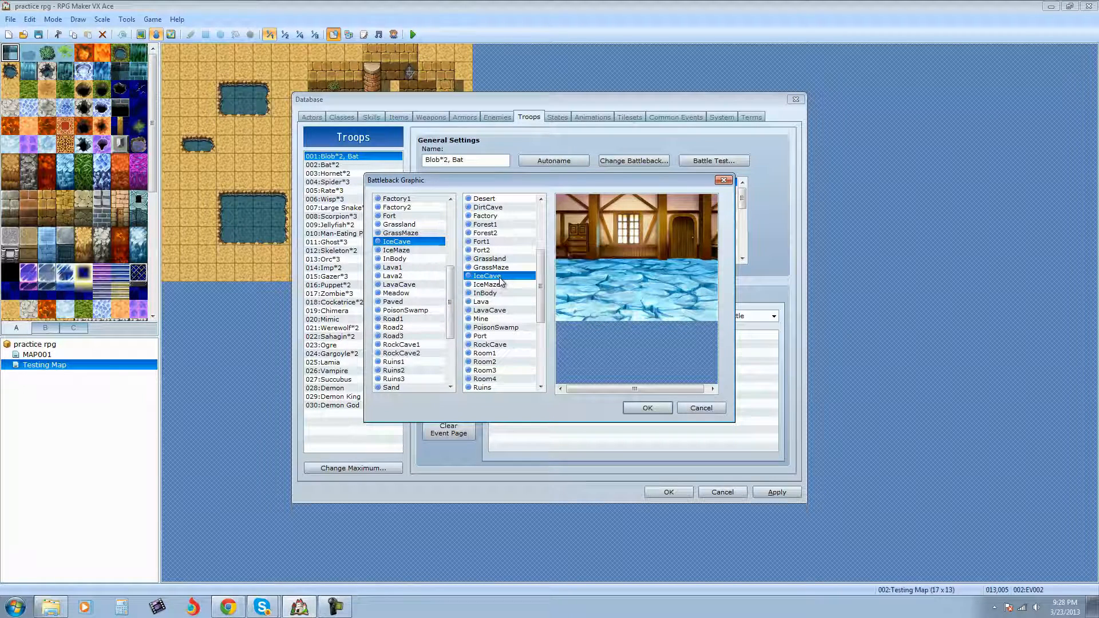
pyautogui.click(499, 284)
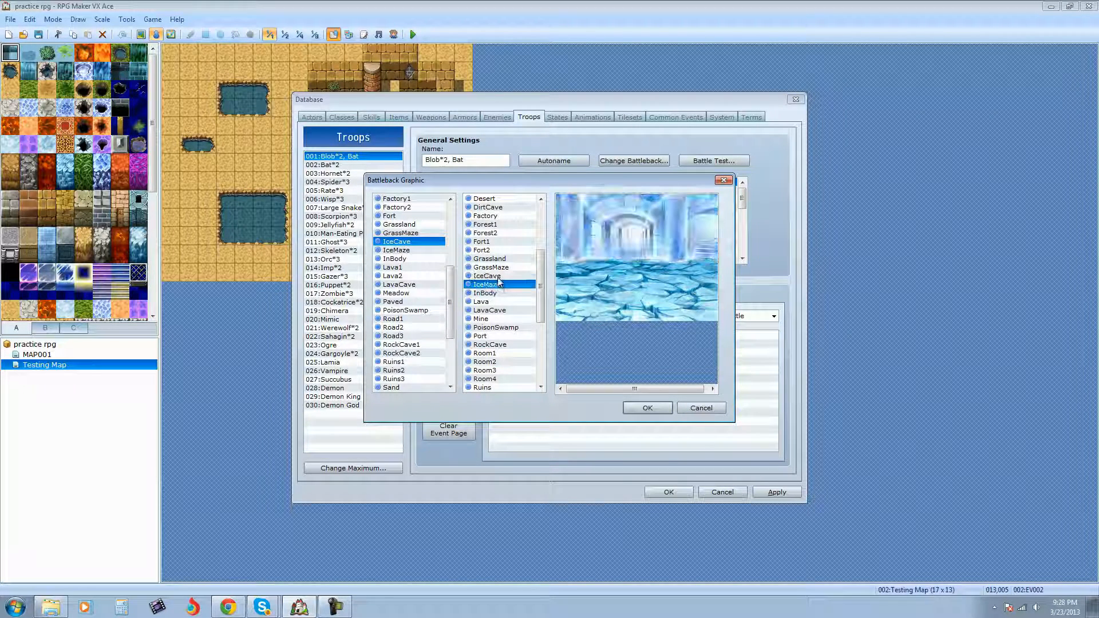
pyautogui.click(416, 250)
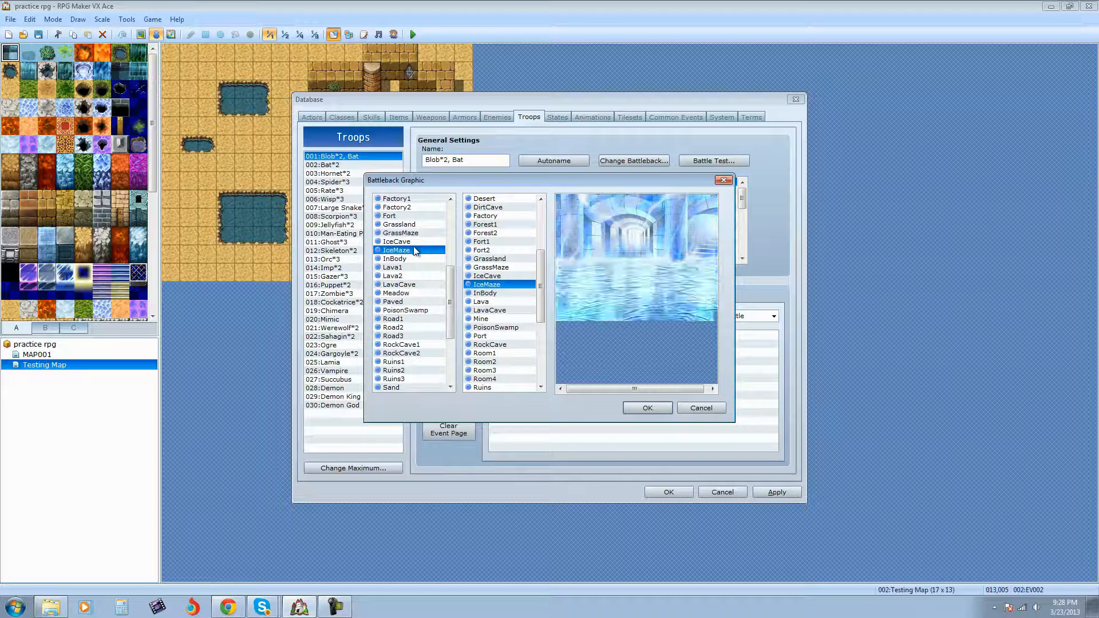
pyautogui.click(653, 408)
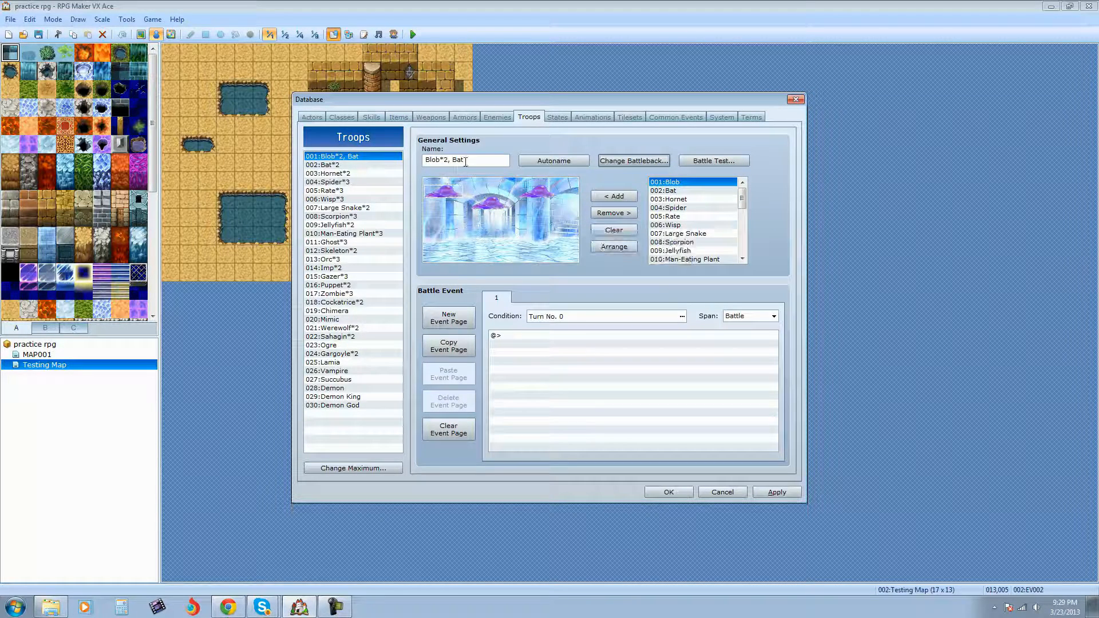
pyautogui.click(541, 163)
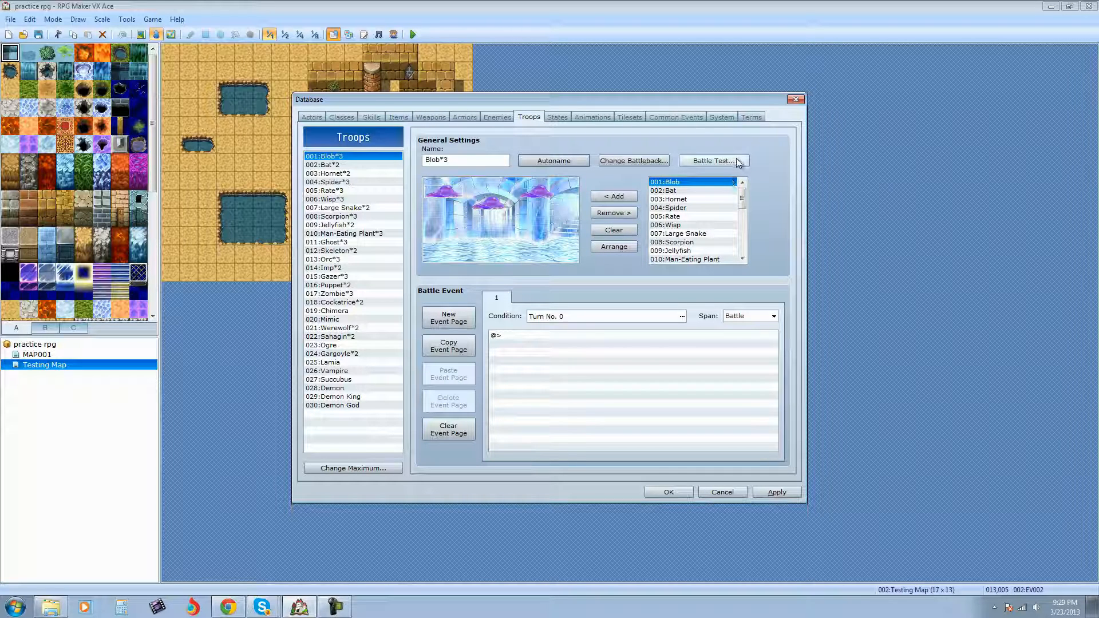
# Open the battle test setup, choose Bastion as the fourth party slot's actor and return to the first slot
pyautogui.click(703, 164)
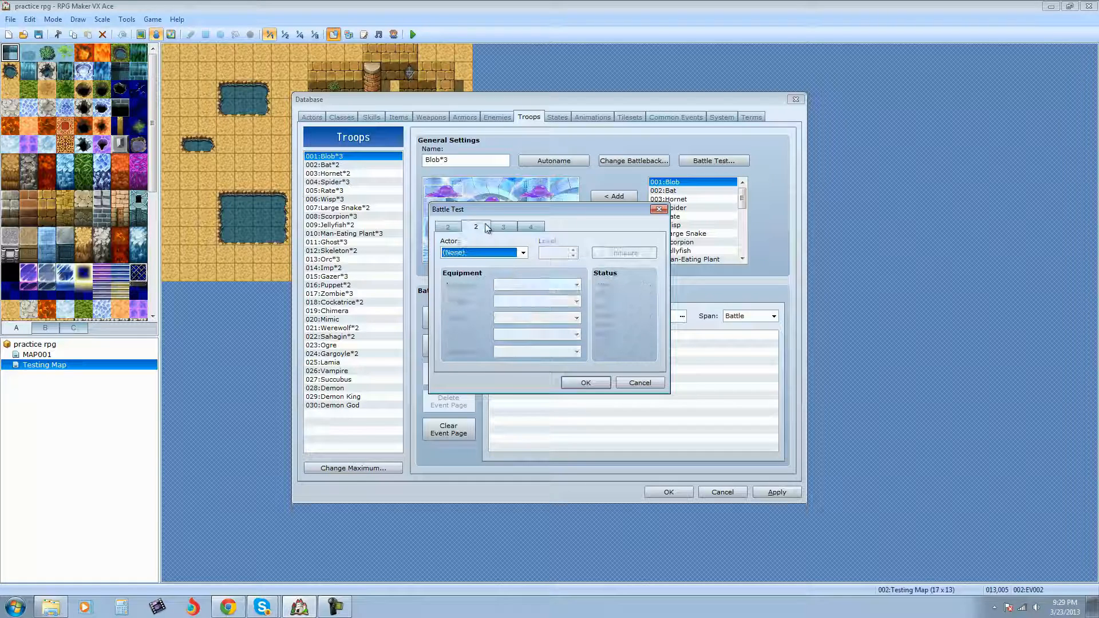
pyautogui.click(530, 227)
pyautogui.click(523, 253)
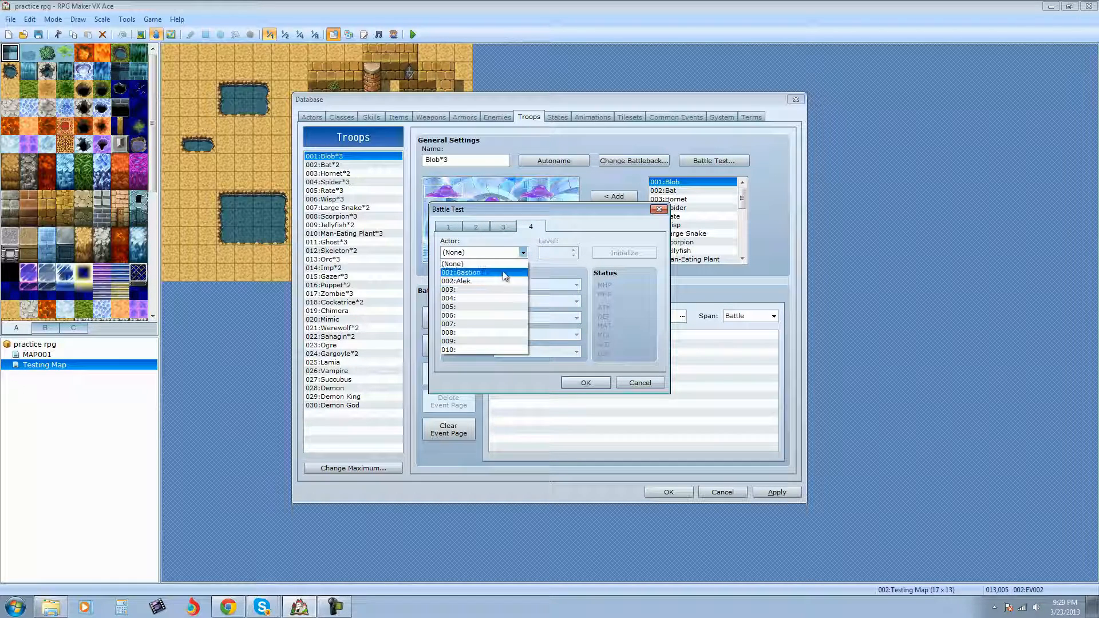
pyautogui.click(461, 273)
pyautogui.click(448, 227)
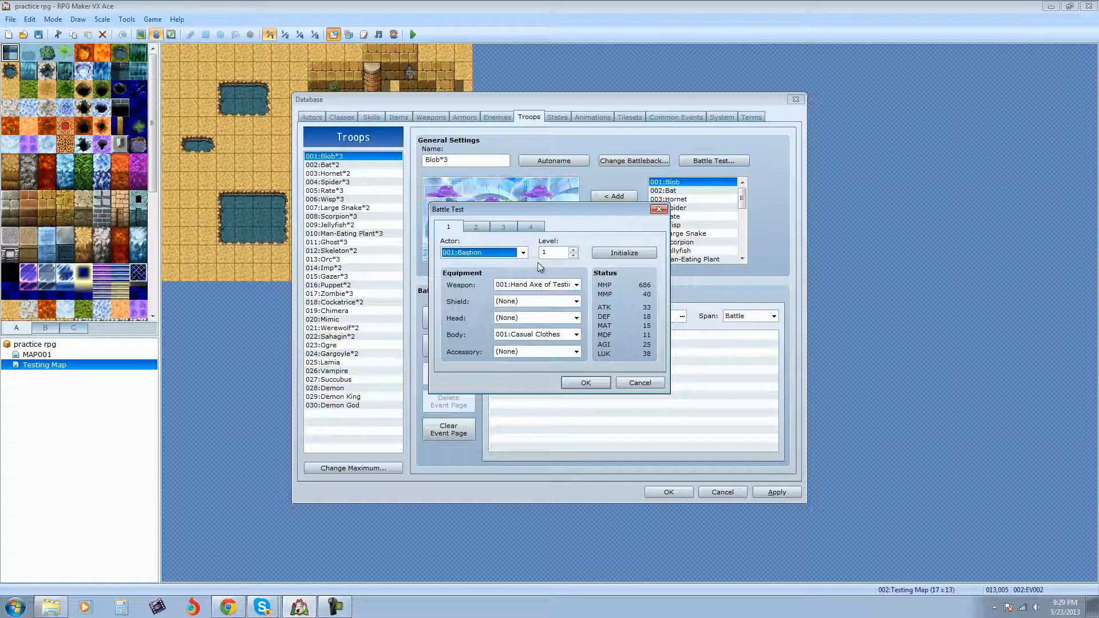
pyautogui.moveTo(566, 211); pyautogui.dragTo(584, 187)
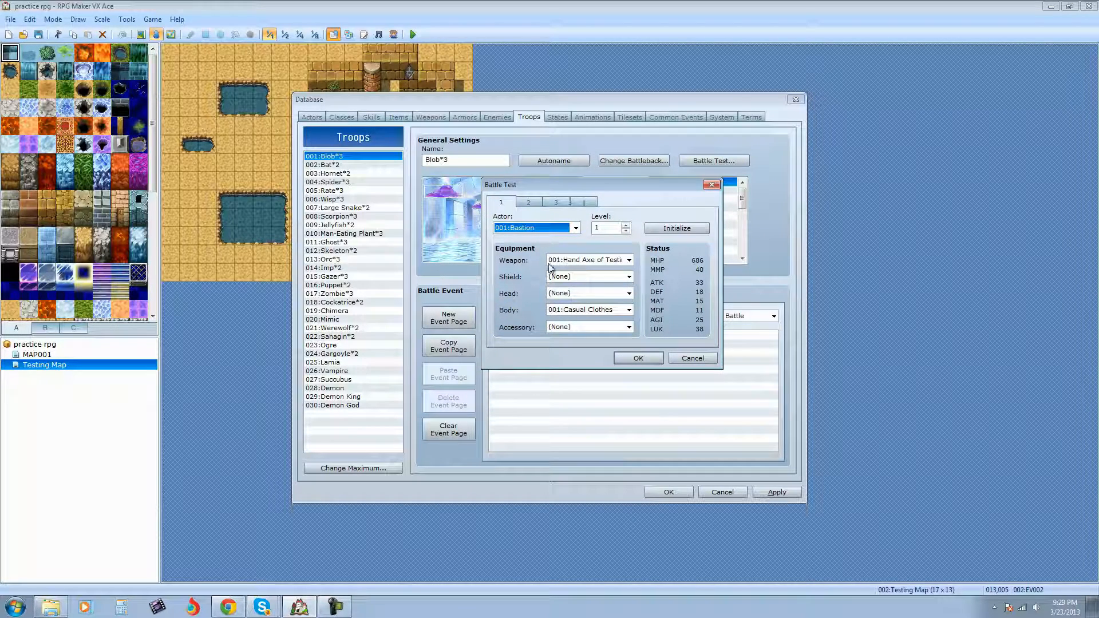
# Equip Bastion in the first slot with the Hand Axe of Testing, Leather Bandana and Leather Top
pyautogui.click(628, 260)
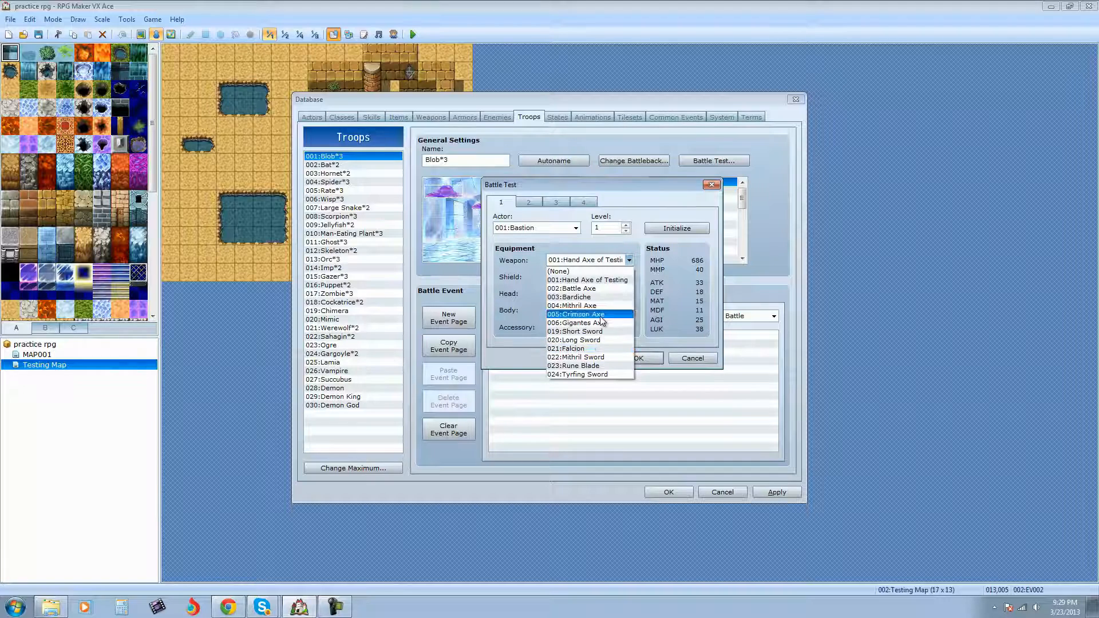
pyautogui.click(605, 281)
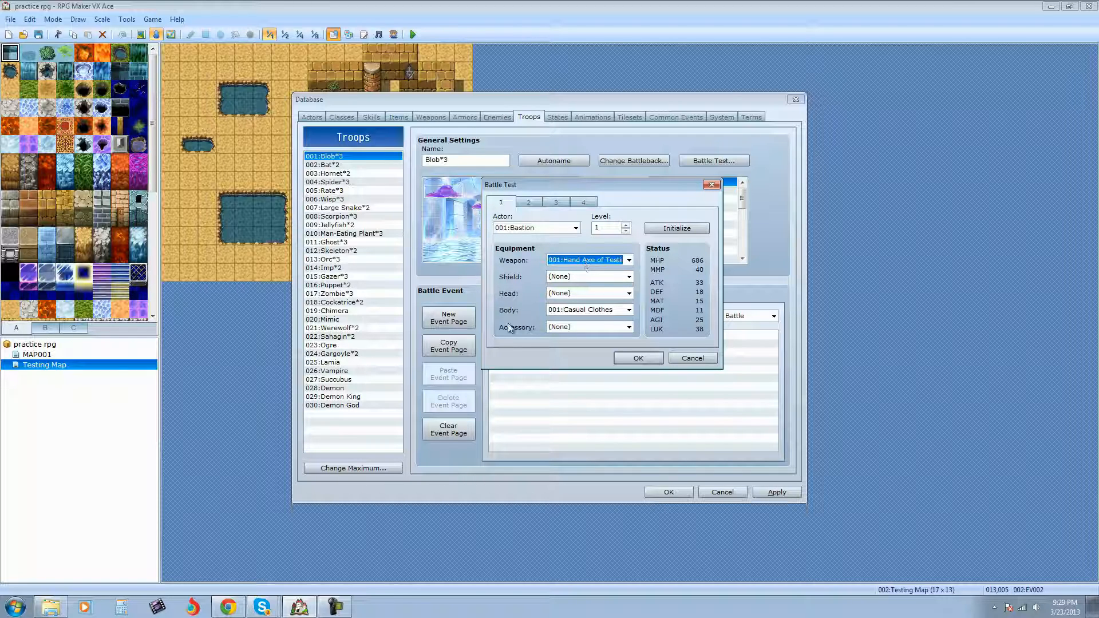
pyautogui.click(597, 293)
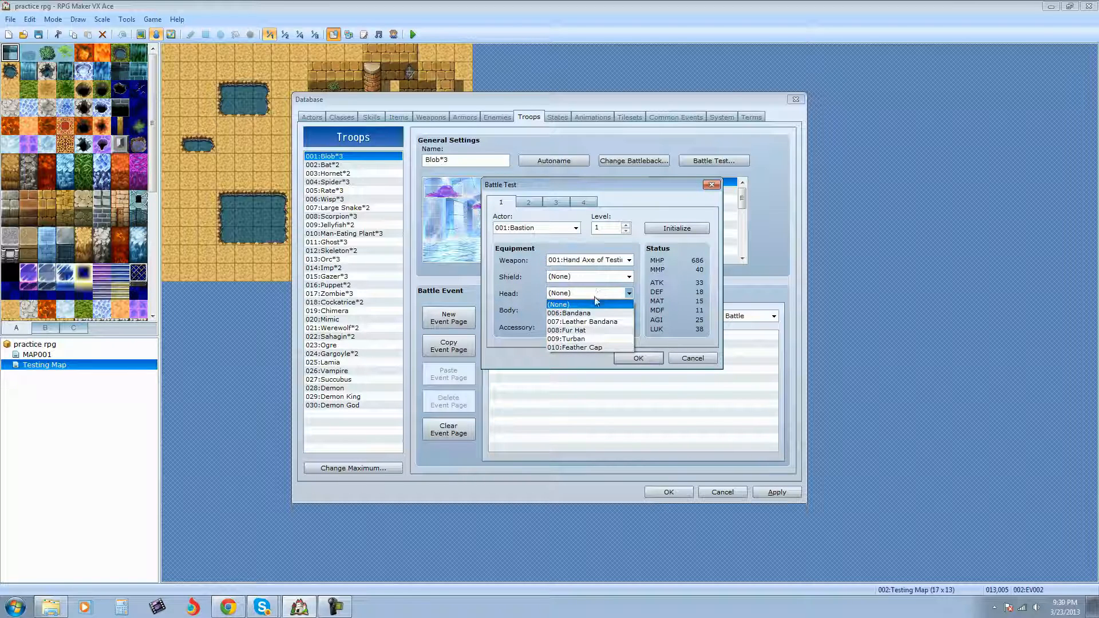
pyautogui.click(596, 321)
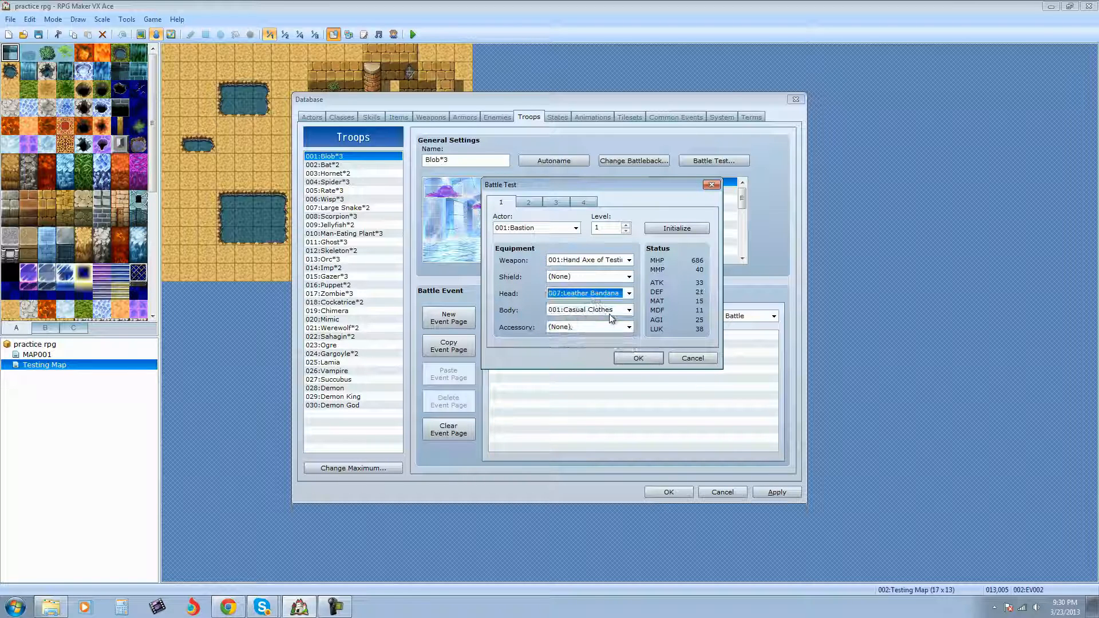
pyautogui.click(609, 312)
pyautogui.click(596, 333)
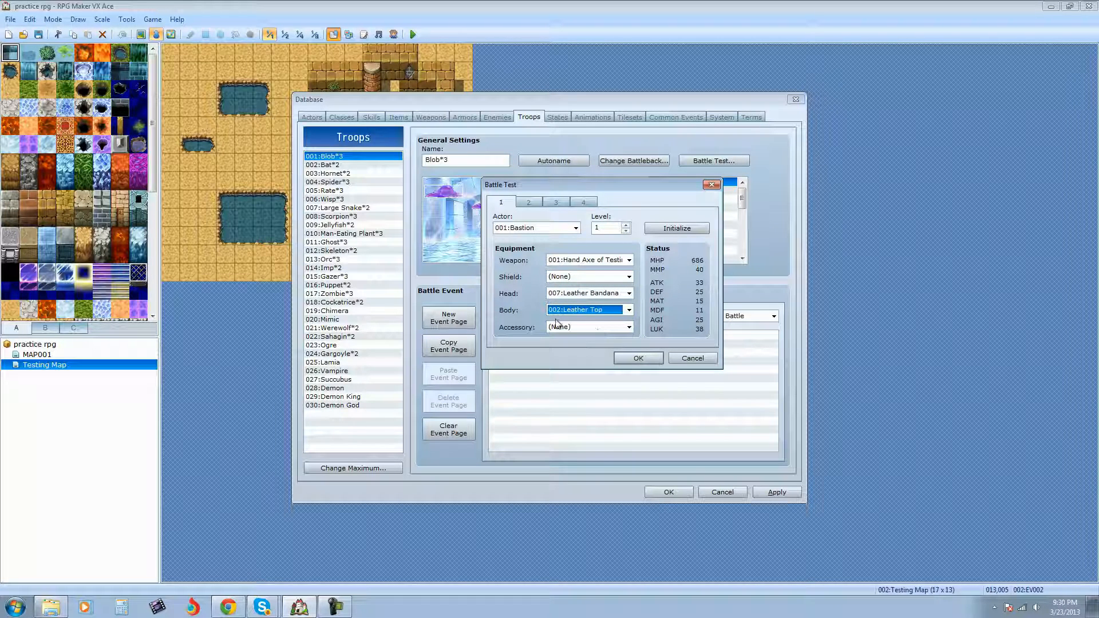
# Equip the War God's Belt as Bastion's accessory, and try higher levels before setting the level back to 1
pyautogui.click(578, 332)
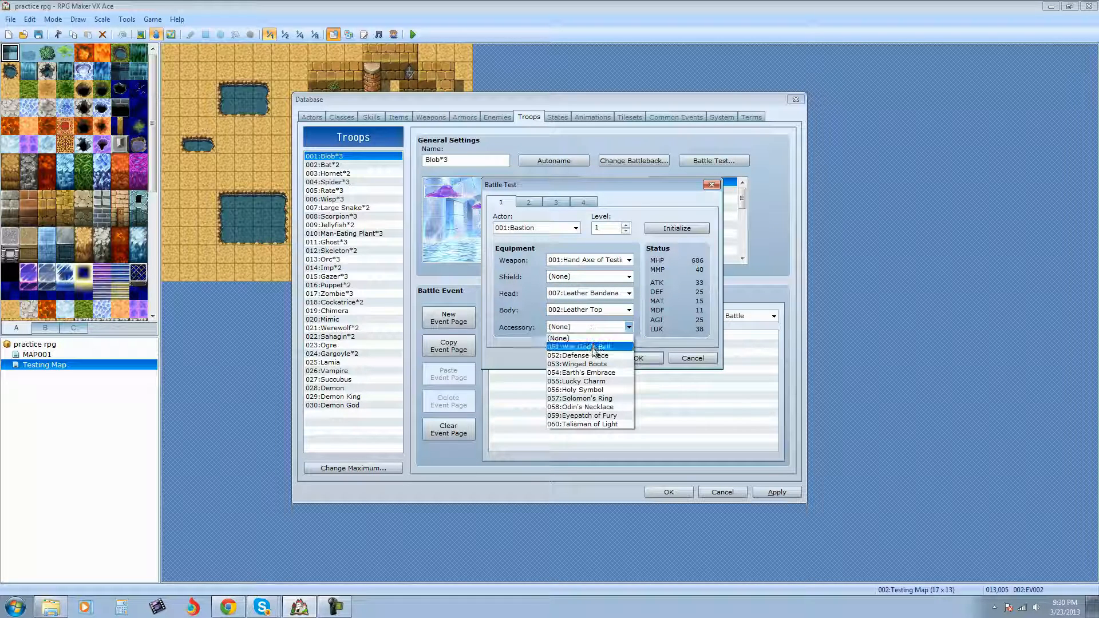
pyautogui.click(578, 345)
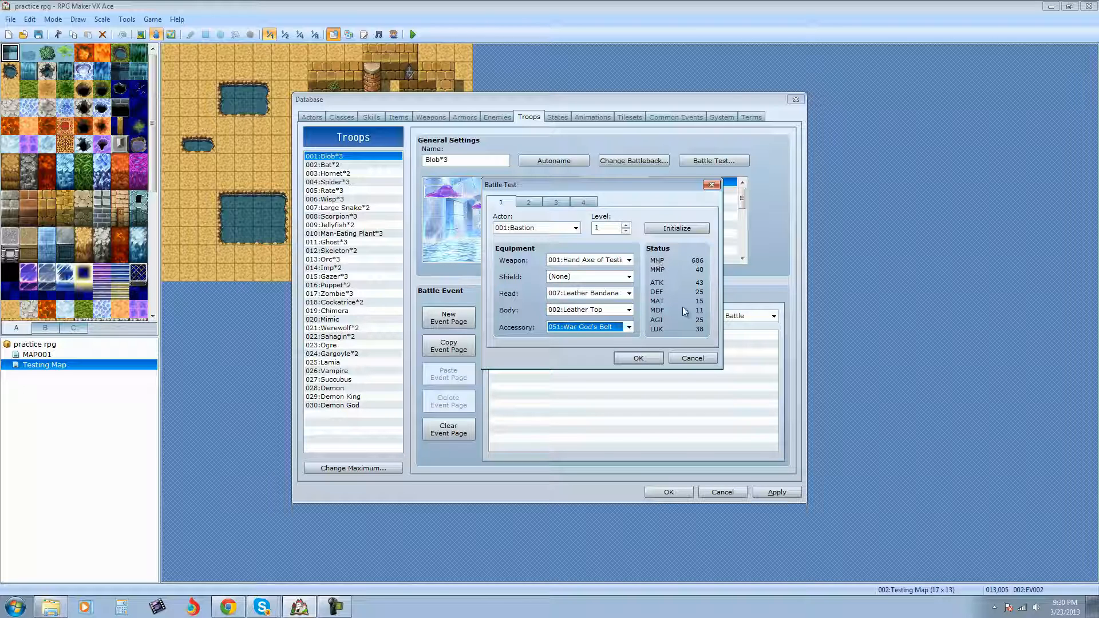
pyautogui.click(625, 225)
pyautogui.click(625, 225)
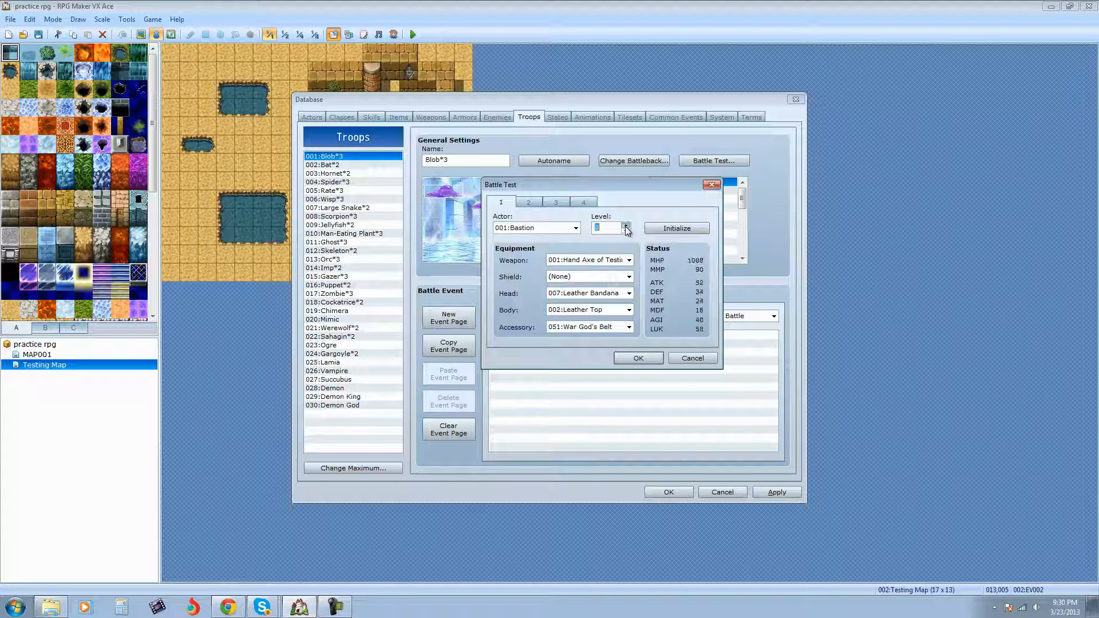
pyautogui.click(626, 225)
pyautogui.click(626, 225)
pyautogui.click(625, 225)
pyautogui.click(625, 225)
pyautogui.click(627, 226)
pyautogui.click(628, 226)
pyautogui.click(626, 231)
pyautogui.click(626, 231)
pyautogui.click(626, 230)
pyautogui.click(626, 230)
# Set Bastion's head, body and accessory equipment to None for the battle test
pyautogui.click(628, 293)
pyautogui.click(601, 303)
pyautogui.click(606, 310)
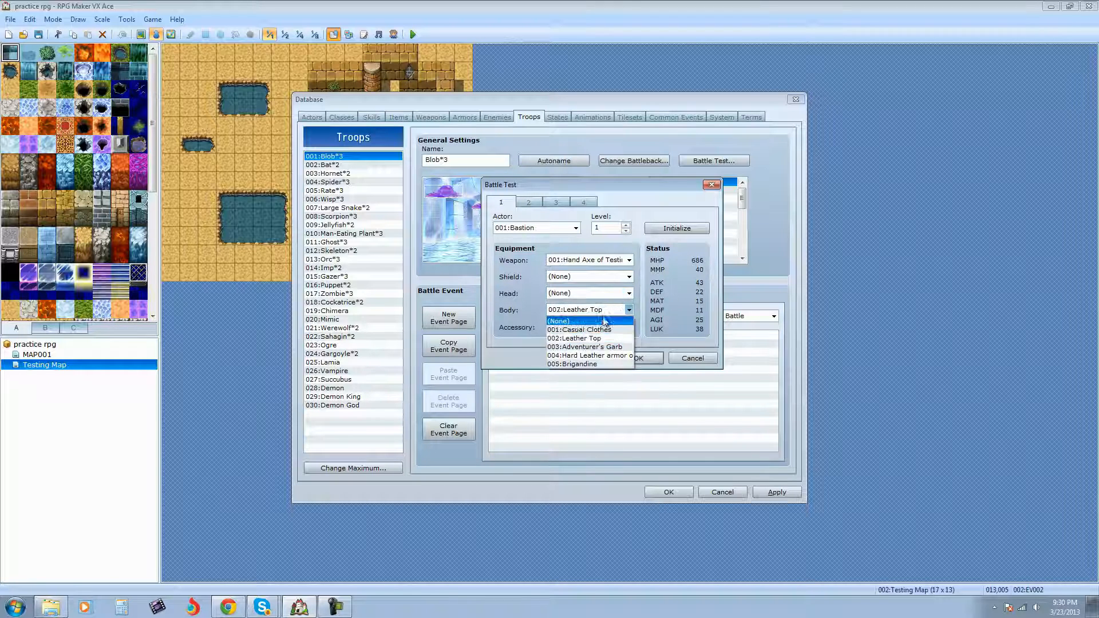
pyautogui.click(604, 321)
pyautogui.click(607, 326)
pyautogui.click(614, 336)
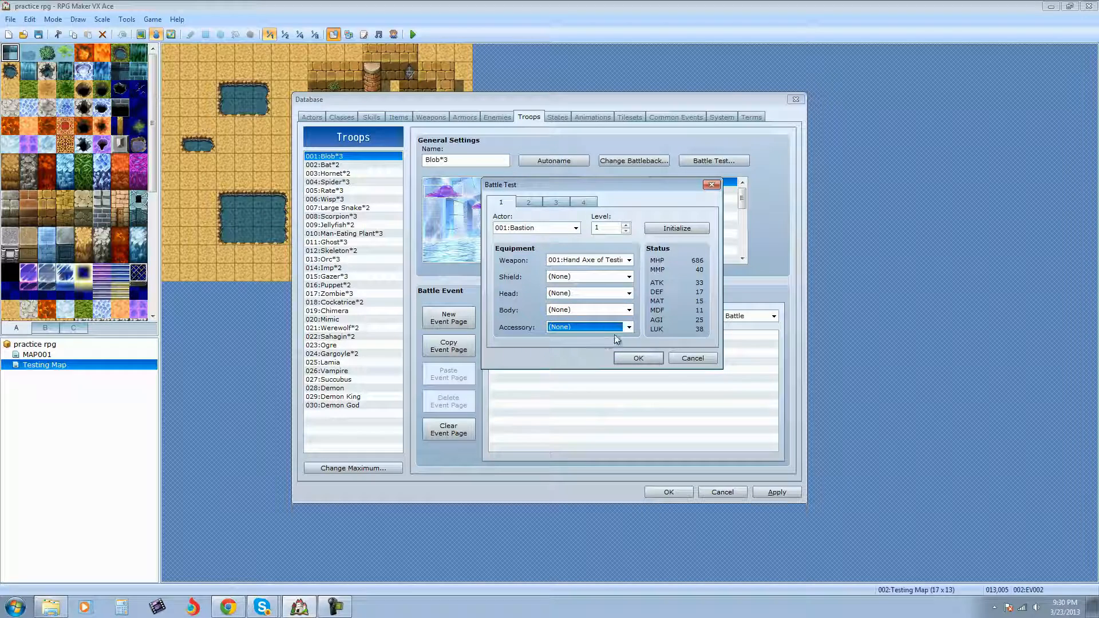
# Start the battle test and have Bastion attack the first Blob
pyautogui.click(639, 359)
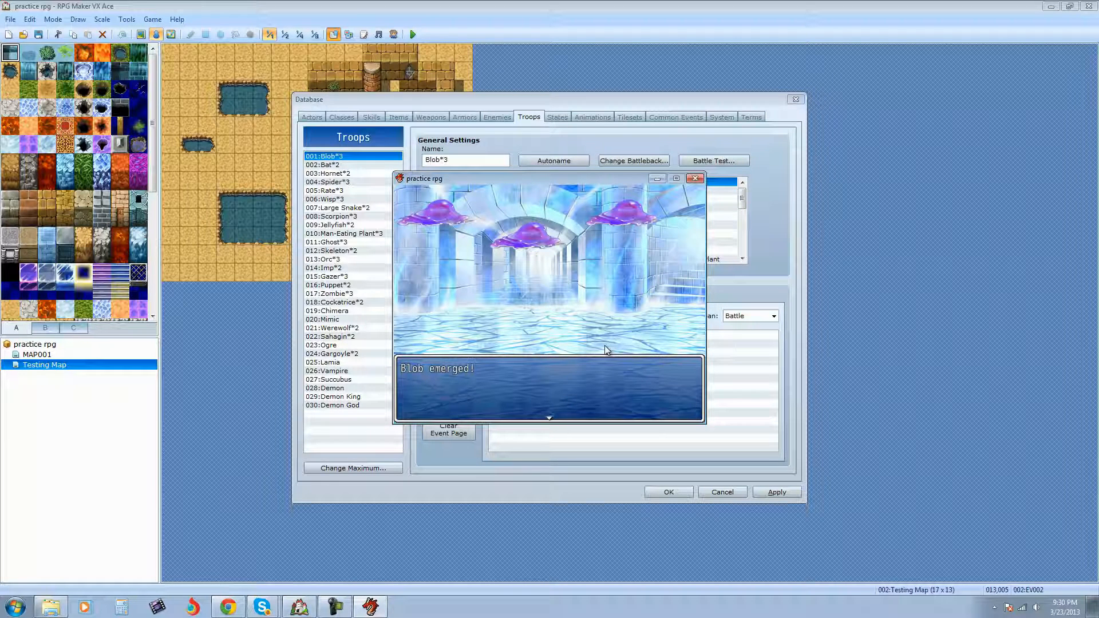
pyautogui.press('Return')
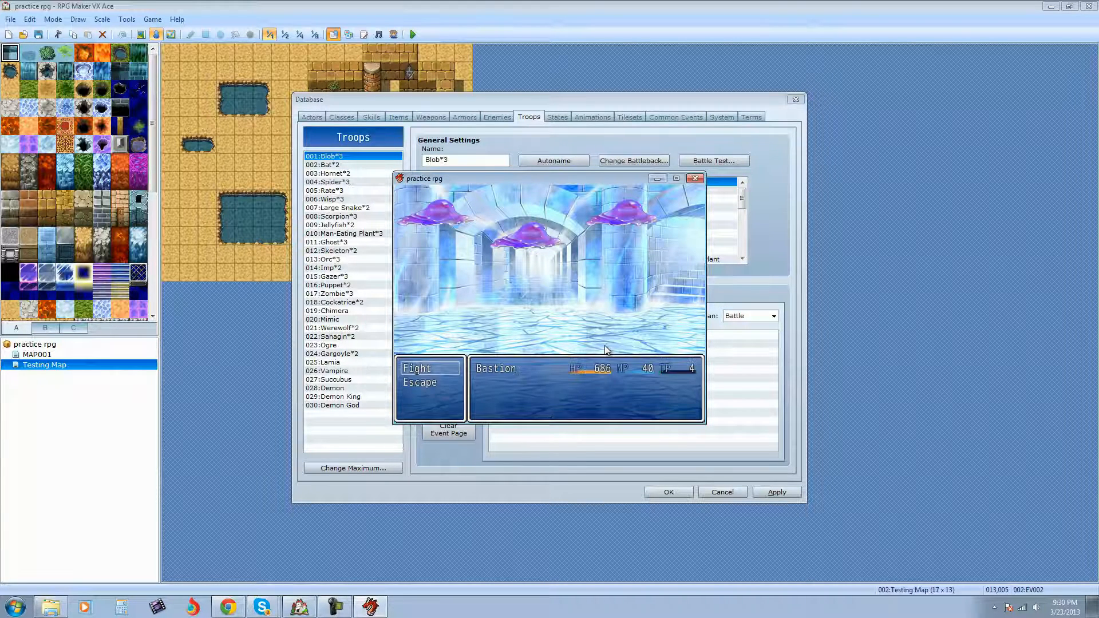
pyautogui.press('Return')
pyautogui.press('Return')
pyautogui.press('Return')
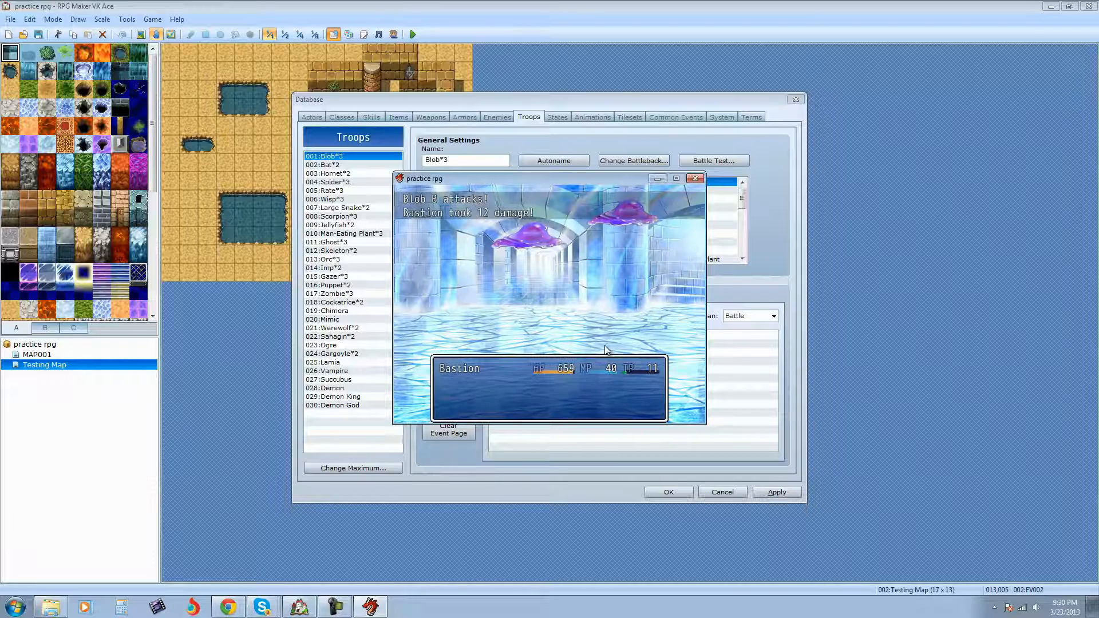
# Keep attacking the remaining Blobs with Bastion until all are slain, and close the battle test
pyautogui.press('Return')
pyautogui.press('Return')
pyautogui.press('Return')
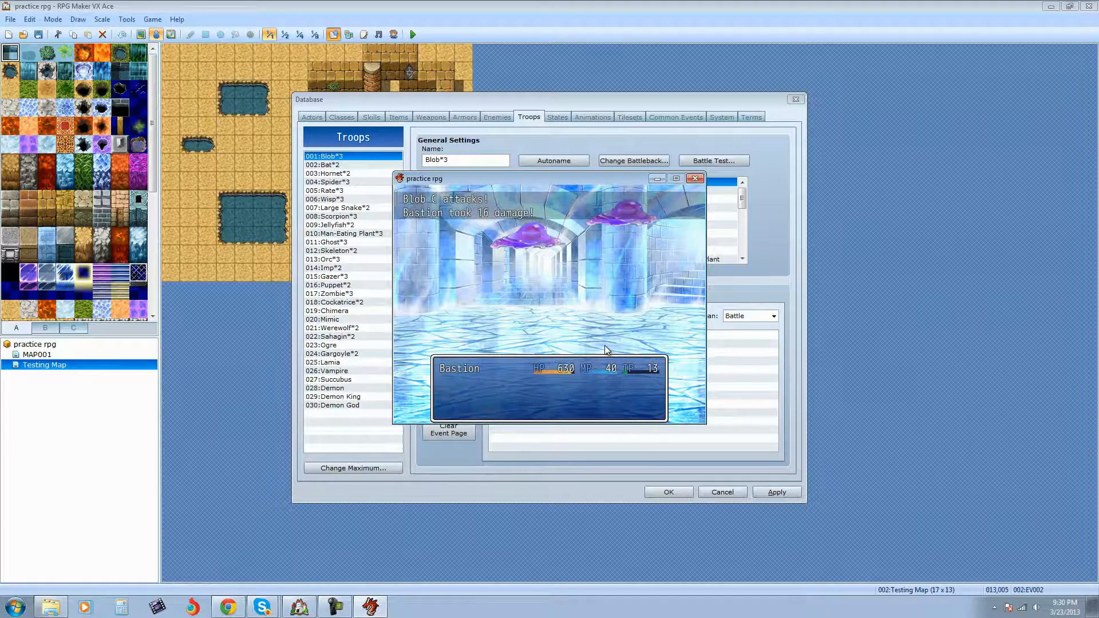
pyautogui.press('Return')
pyautogui.press('Return')
pyautogui.press('Return')
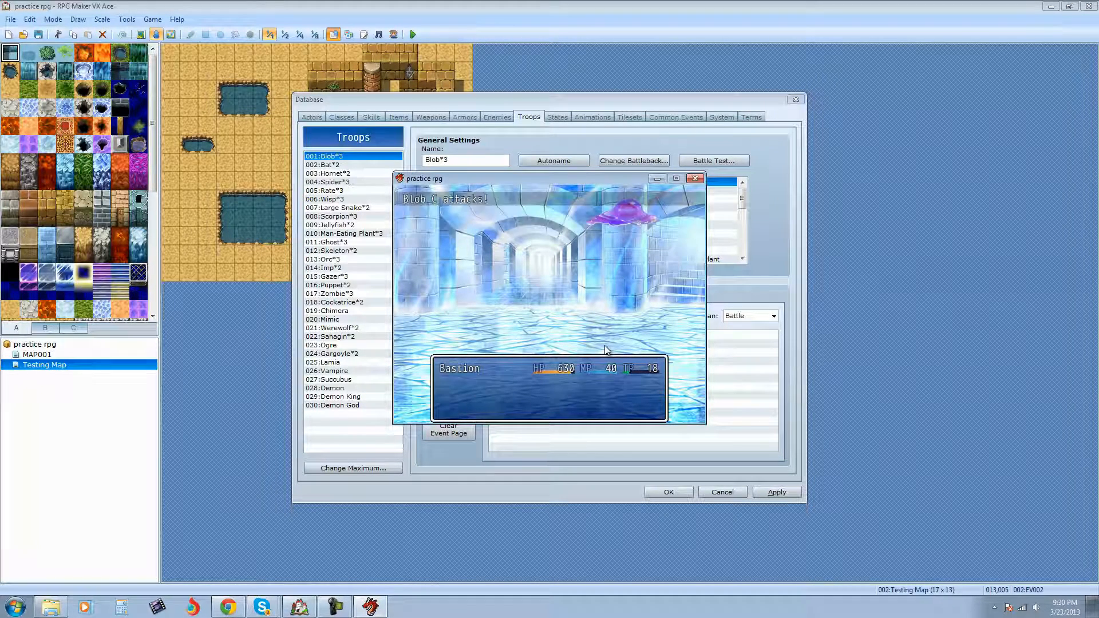
pyautogui.press('Return')
pyautogui.press('Return')
pyautogui.press('Return')
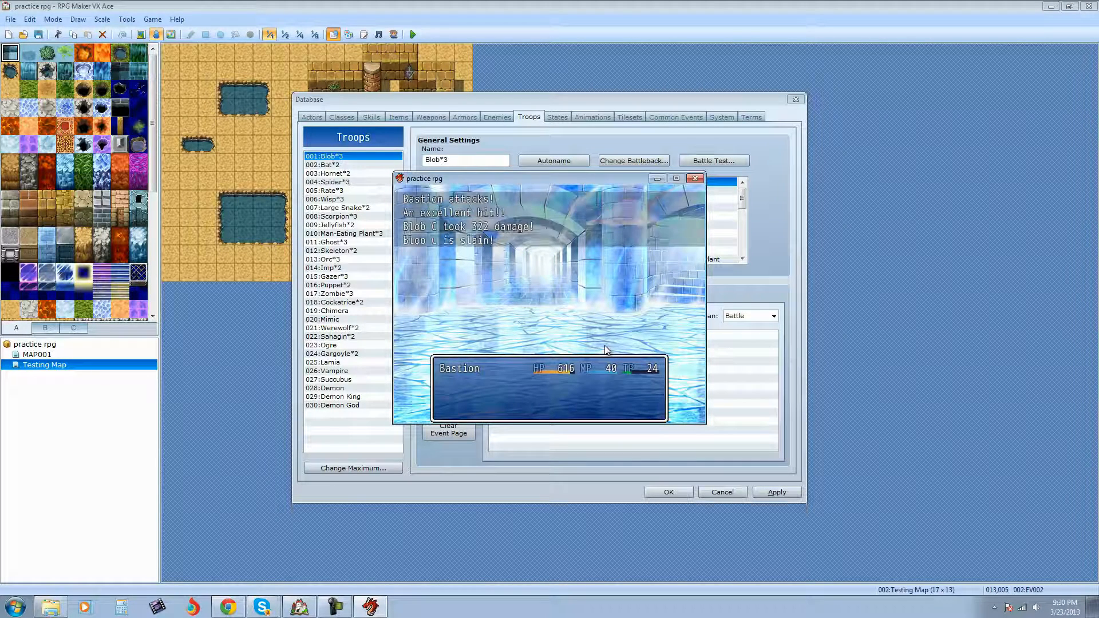
pyautogui.click(695, 179)
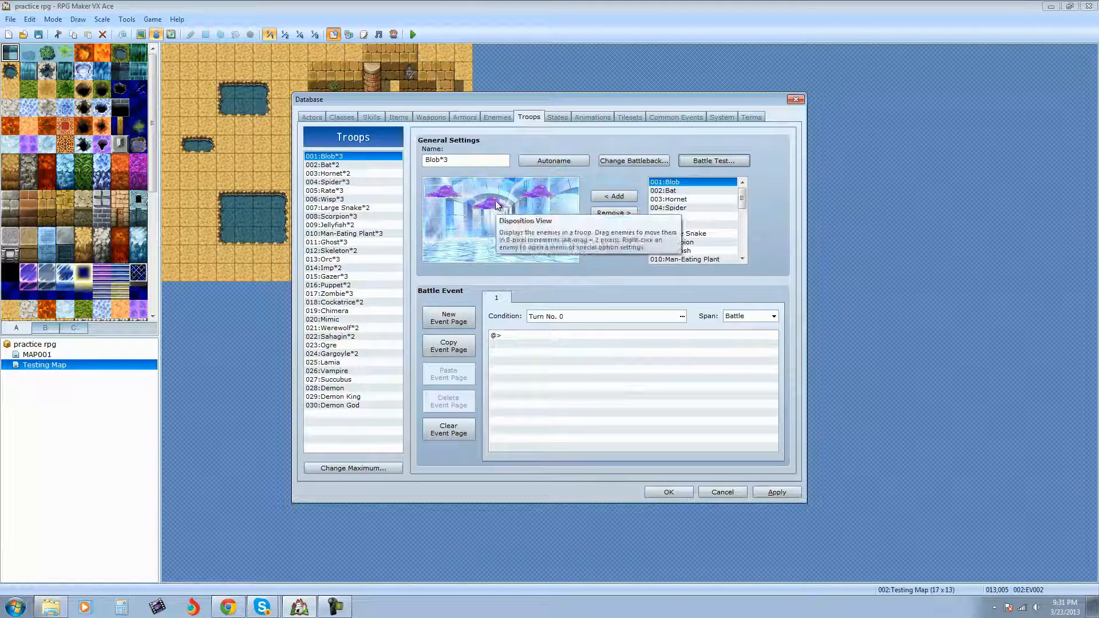
# Move the middle and right-hand Blobs of the troop down onto the floor of the battleback
pyautogui.moveTo(497, 201); pyautogui.dragTo(493, 245)
pyautogui.moveTo(538, 188); pyautogui.dragTo(546, 235)
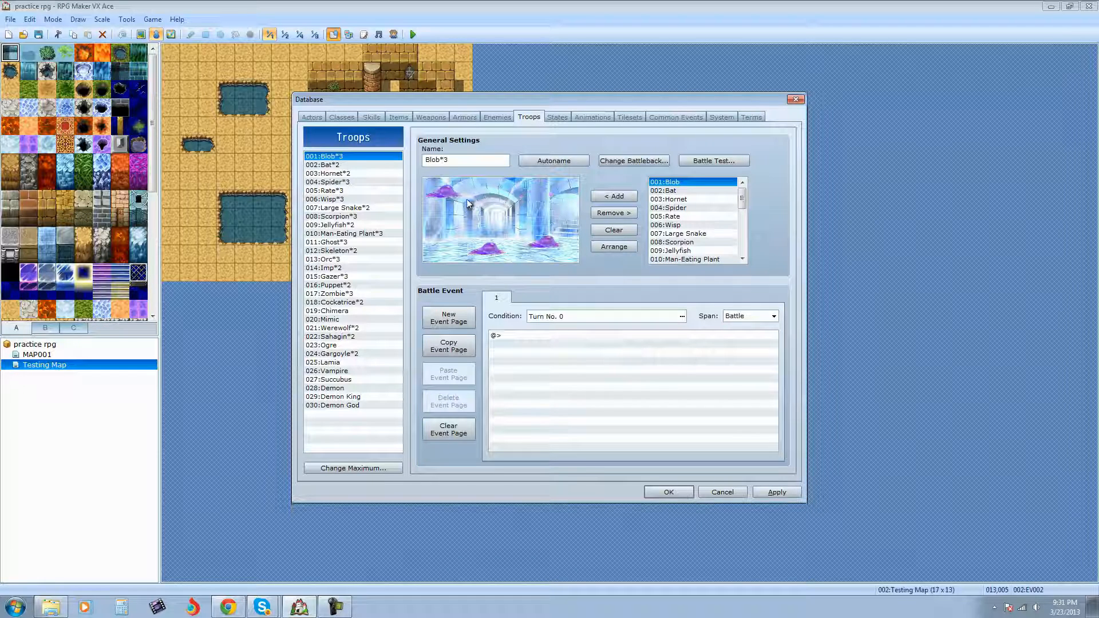
# Move the raised blob down in the Blob*3 troop preview so it lines up with the other two near the floor
pyautogui.moveTo(447, 189); pyautogui.dragTo(455, 219)
pyautogui.click(488, 250)
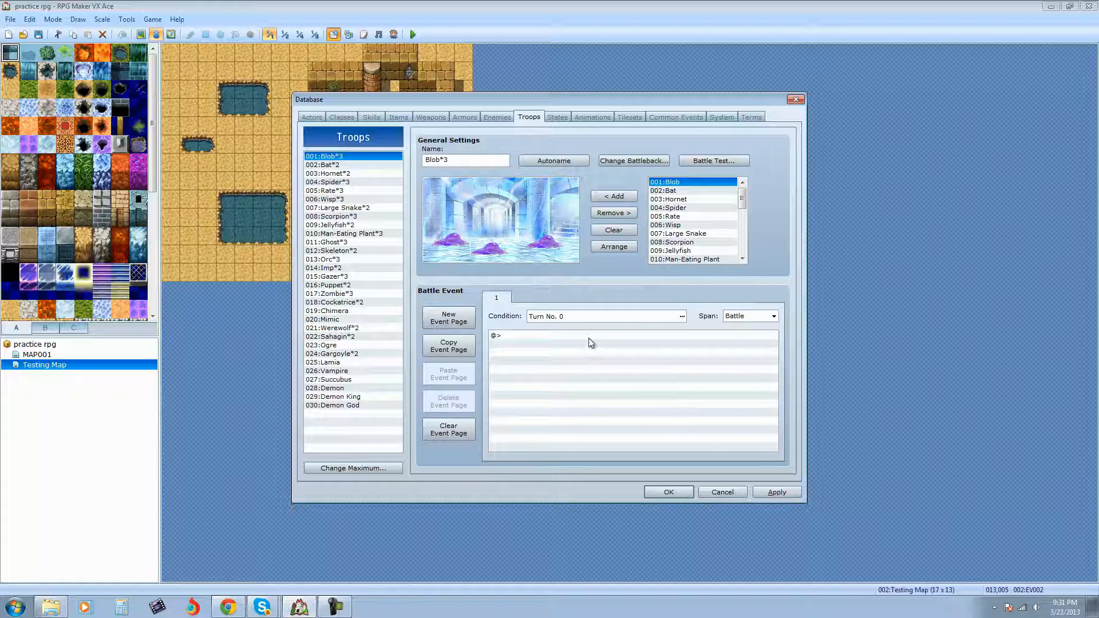
pyautogui.moveTo(439, 294)
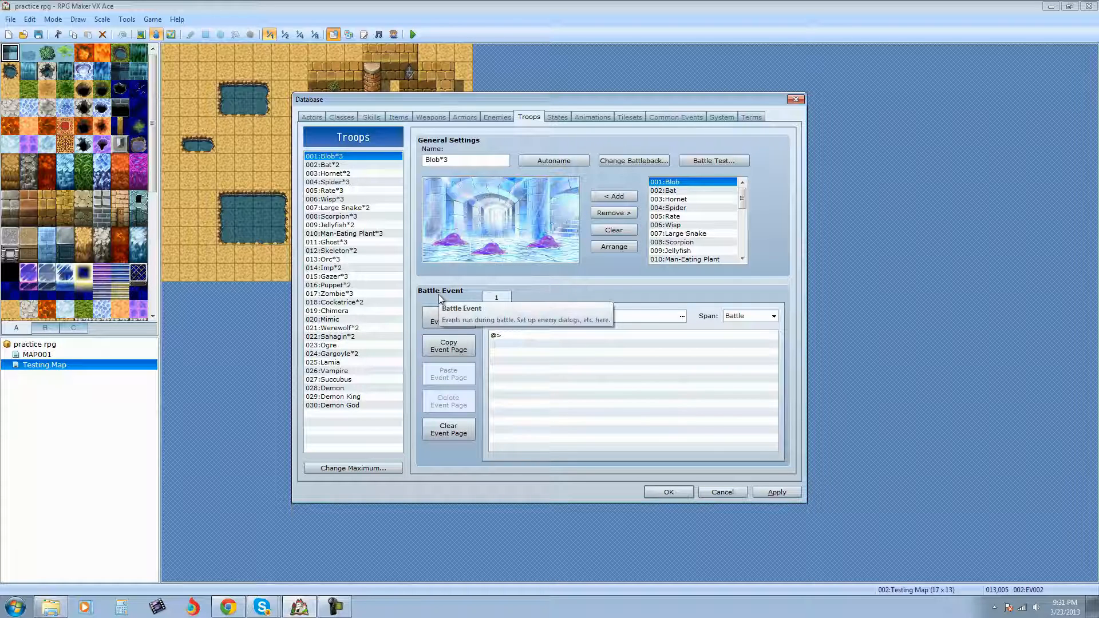
pyautogui.doubleClick(520, 335)
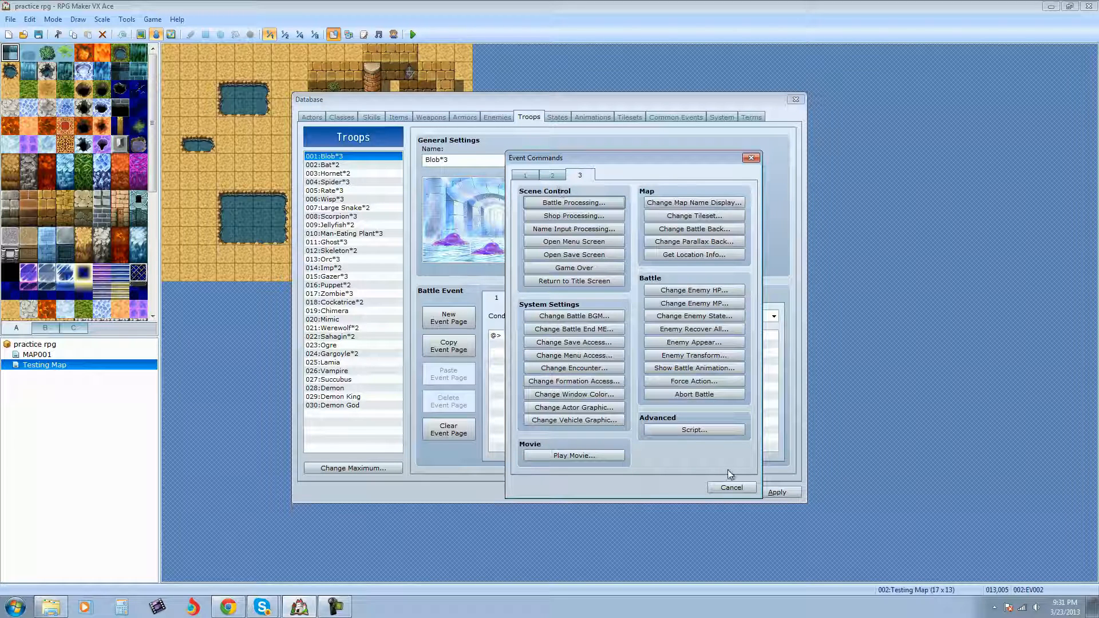
pyautogui.moveTo(628, 163); pyautogui.dragTo(785, 223)
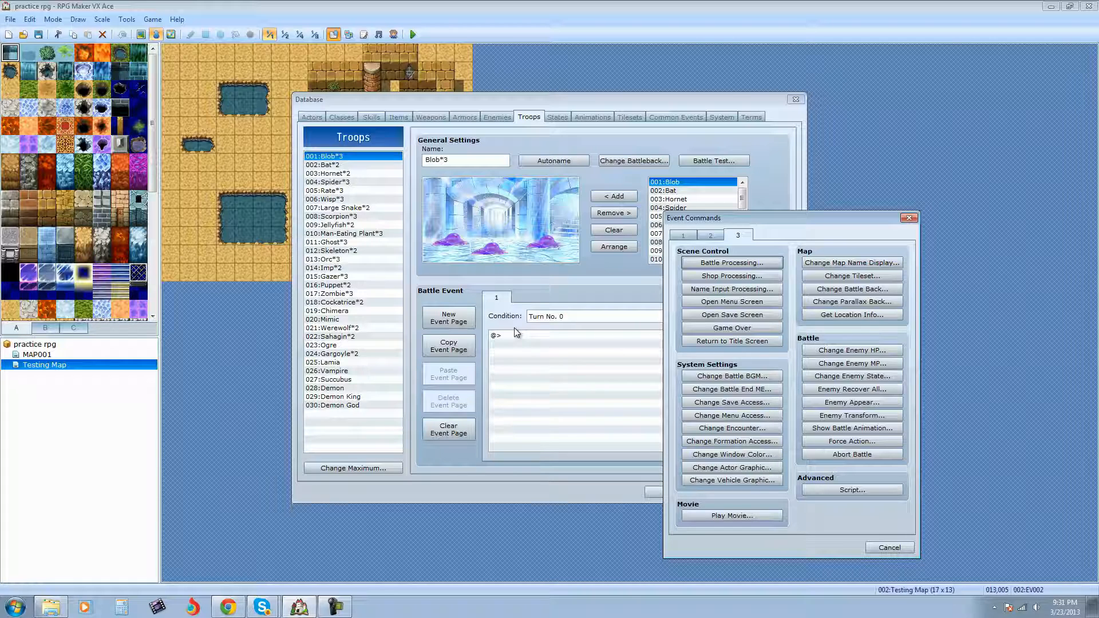
pyautogui.click(685, 236)
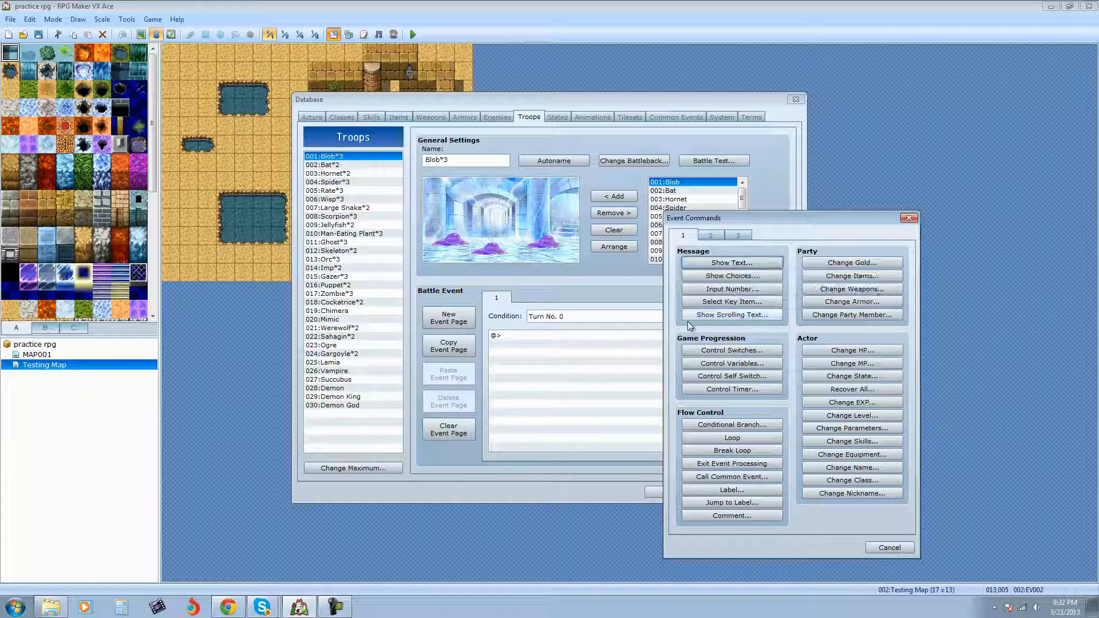
pyautogui.click(731, 263)
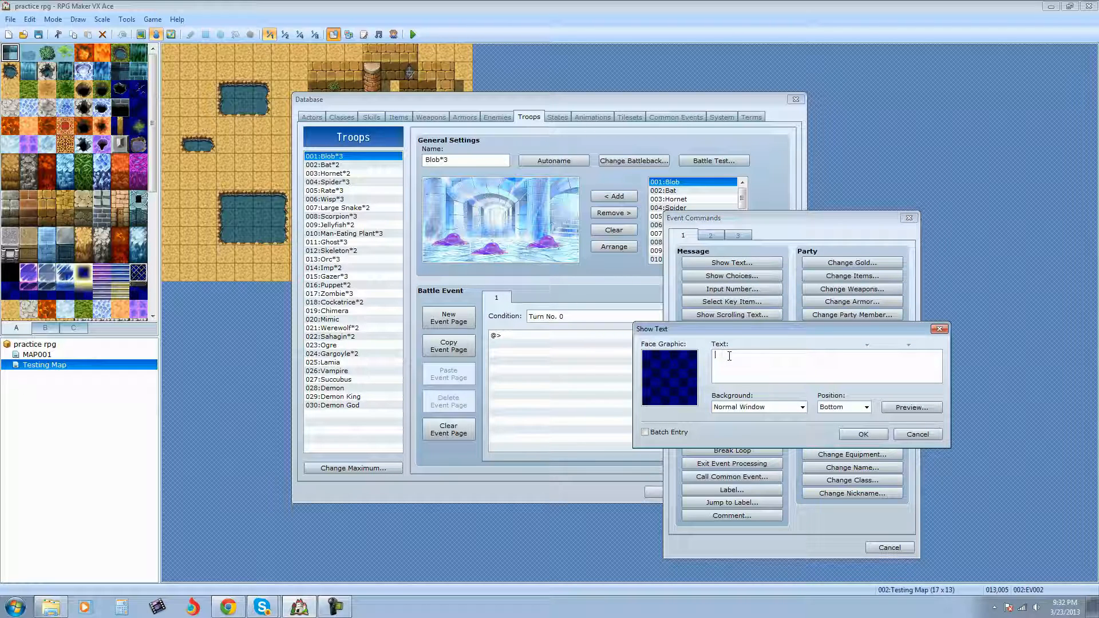
pyautogui.click(917, 434)
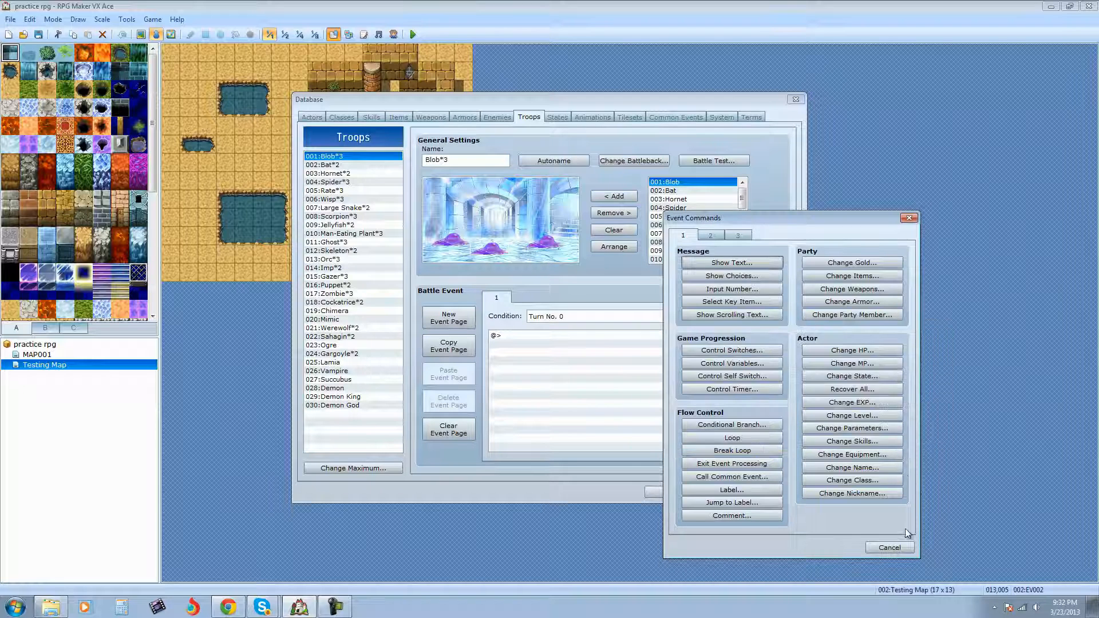
pyautogui.click(889, 547)
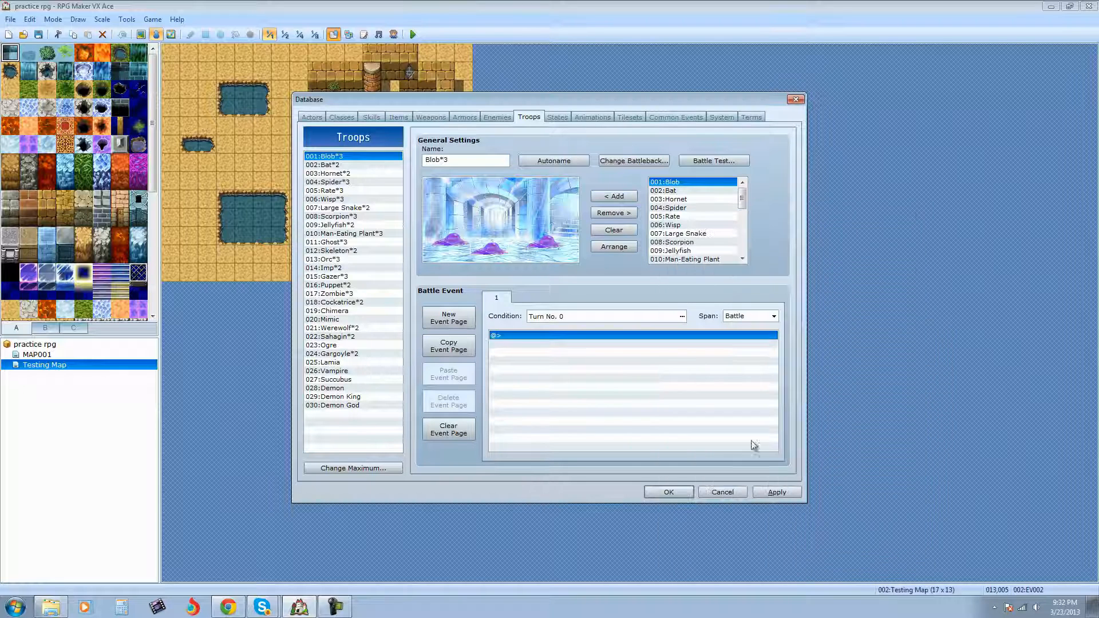
# Start a Show Text command on the Blob*3 battle event page with the message "Holy shit! A blob!"
pyautogui.doubleClick(527, 341)
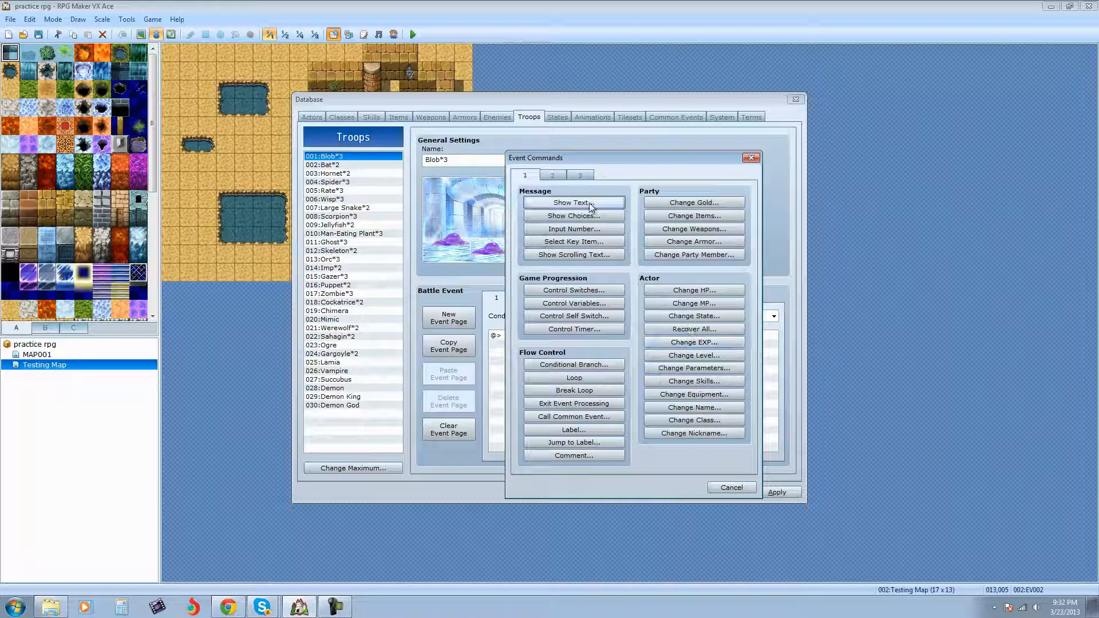
pyautogui.click(555, 204)
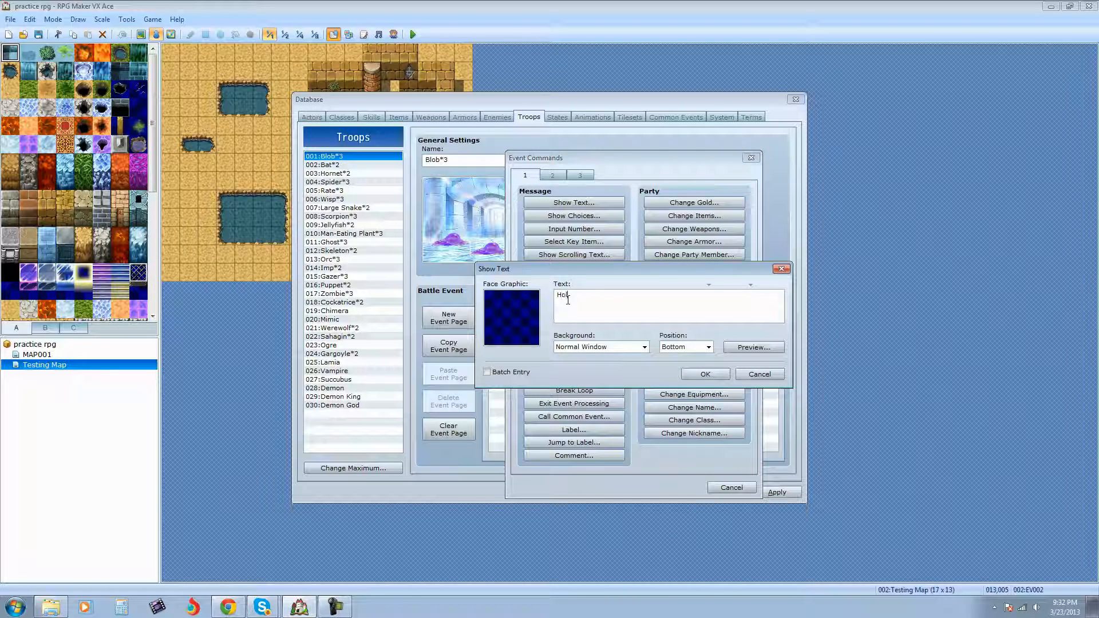
pyautogui.write('Holy shit a blob!')
pyautogui.write(',')
pyautogui.press('BackSpace')
pyautogui.press('BackSpace')
pyautogui.press('BackSpace')
pyautogui.write('! A')
# Look through the message's background and position options and preview the message window
pyautogui.click(625, 347)
pyautogui.click(628, 348)
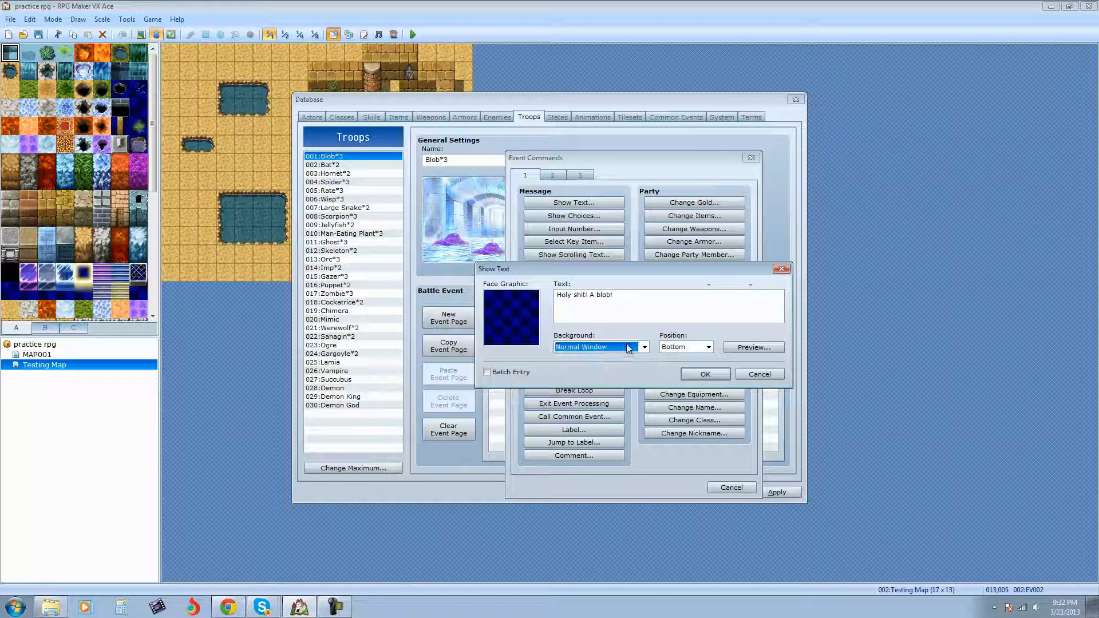
pyautogui.click(628, 348)
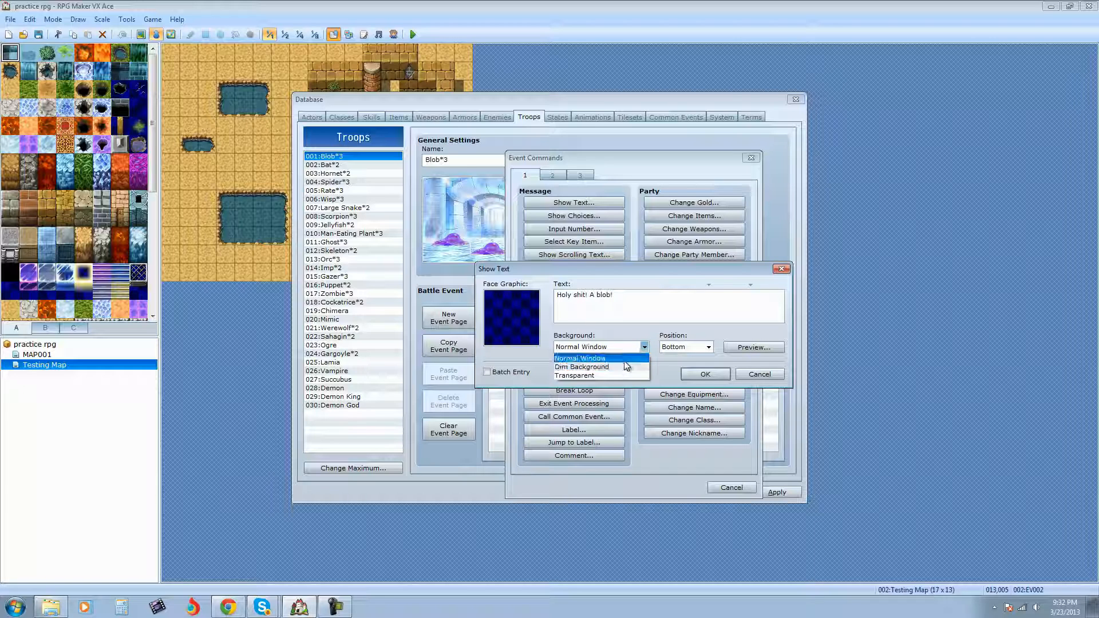
pyautogui.click(629, 348)
pyautogui.click(709, 347)
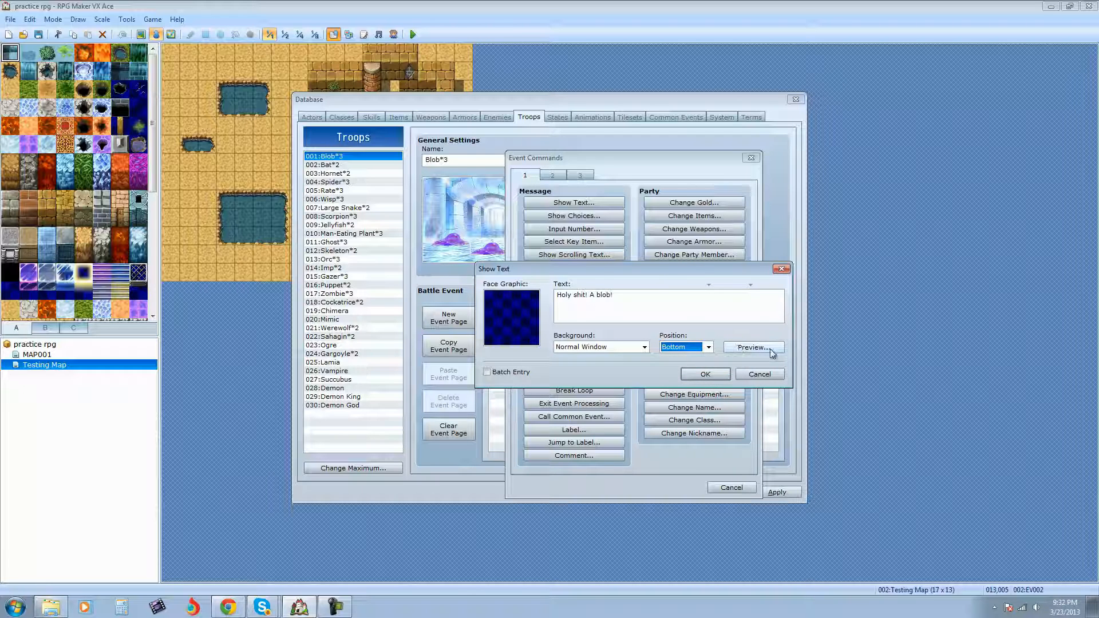
pyautogui.click(753, 348)
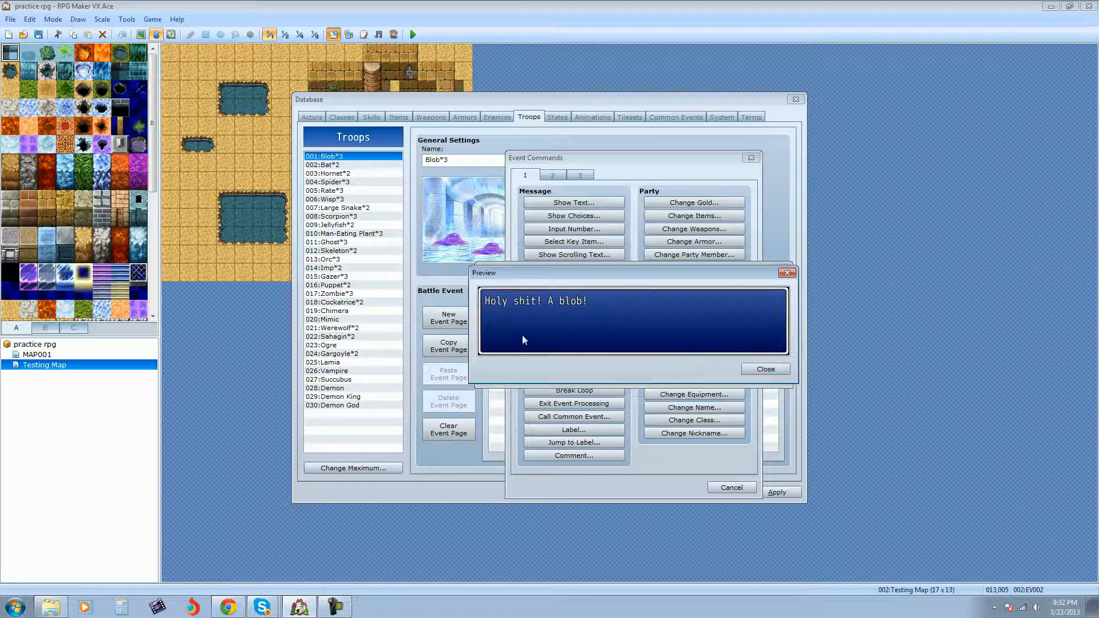
pyautogui.click(765, 369)
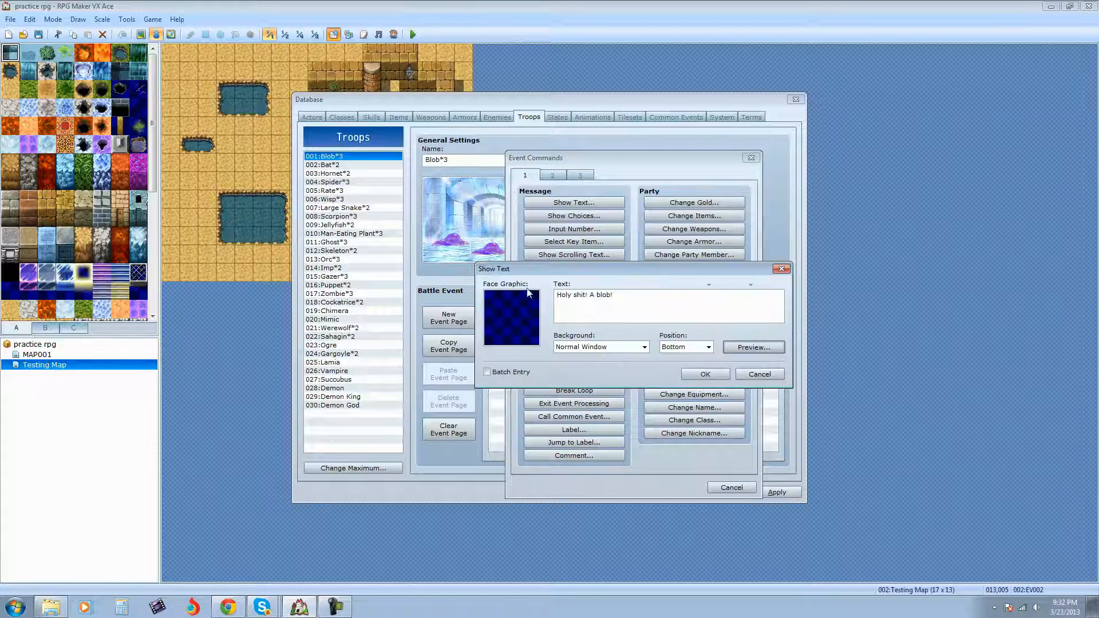
# Give the message the first, silver-haired face from the Actor4 set and add the text command to the event page
pyautogui.doubleClick(514, 316)
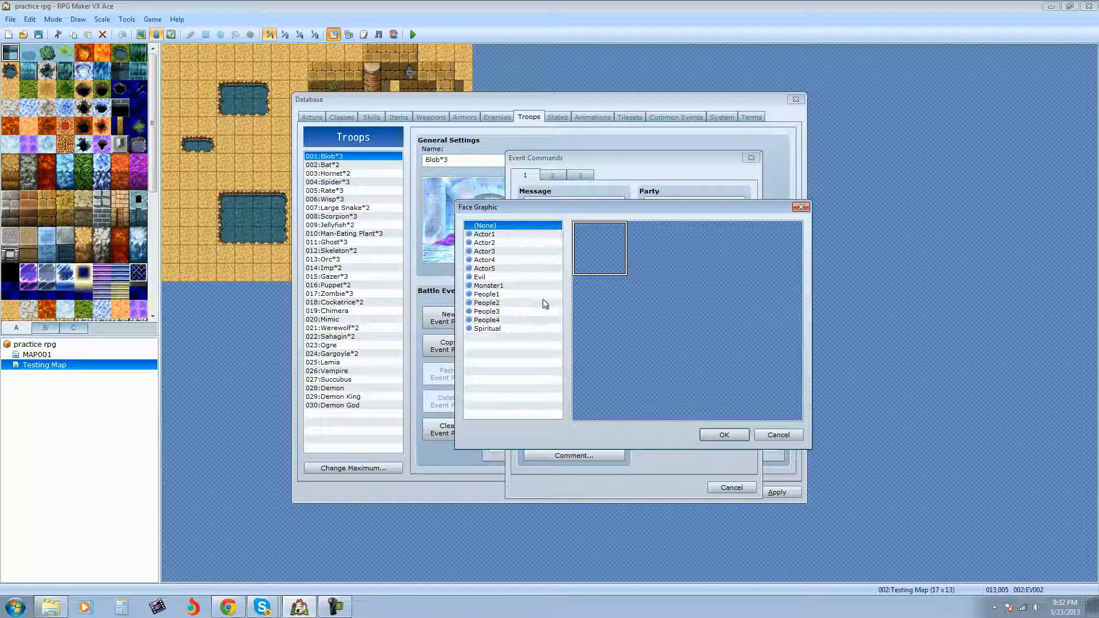
pyautogui.click(499, 252)
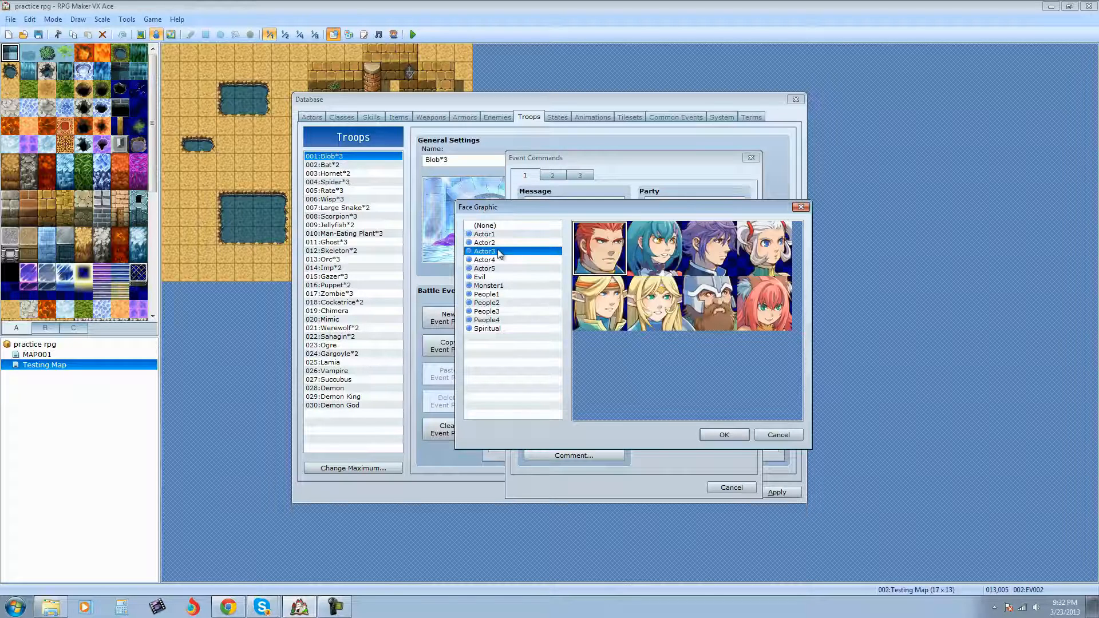
pyautogui.click(496, 260)
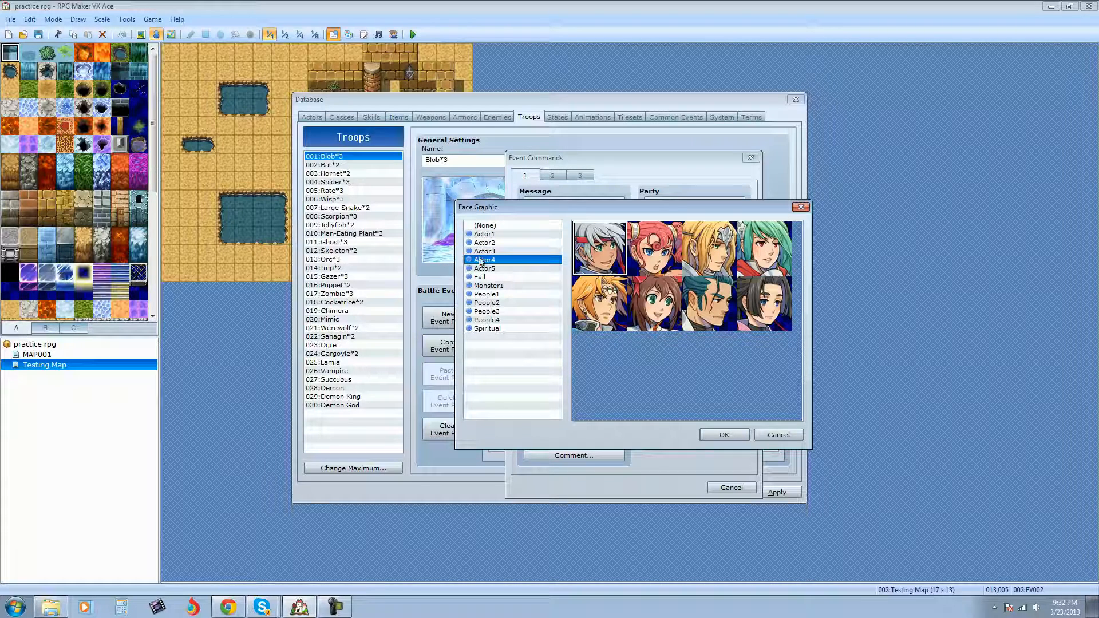
pyautogui.doubleClick(597, 259)
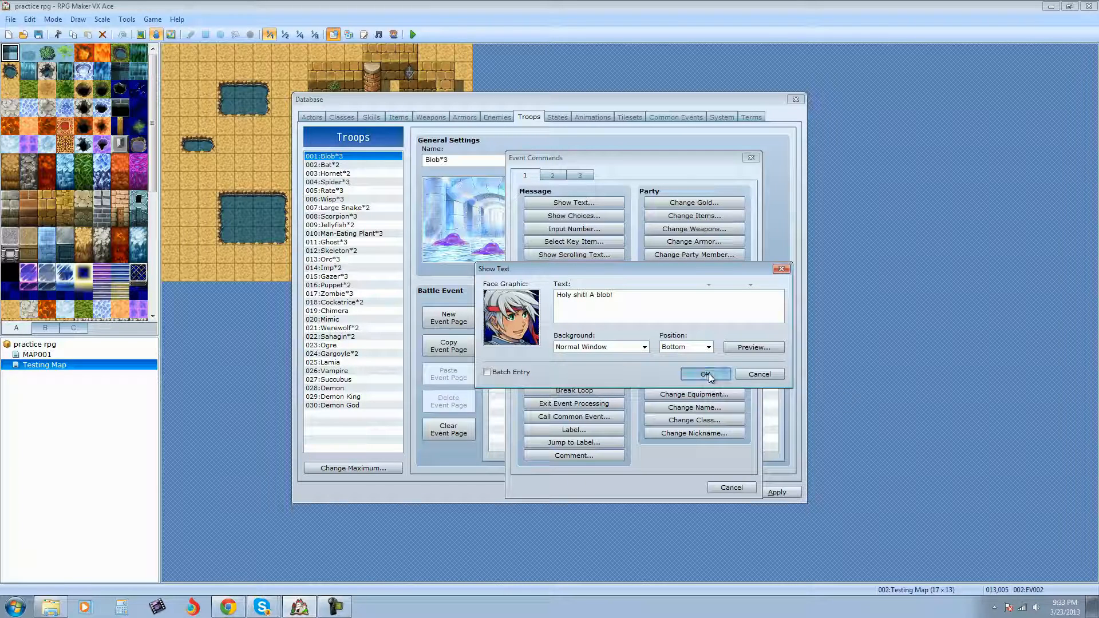
pyautogui.click(708, 375)
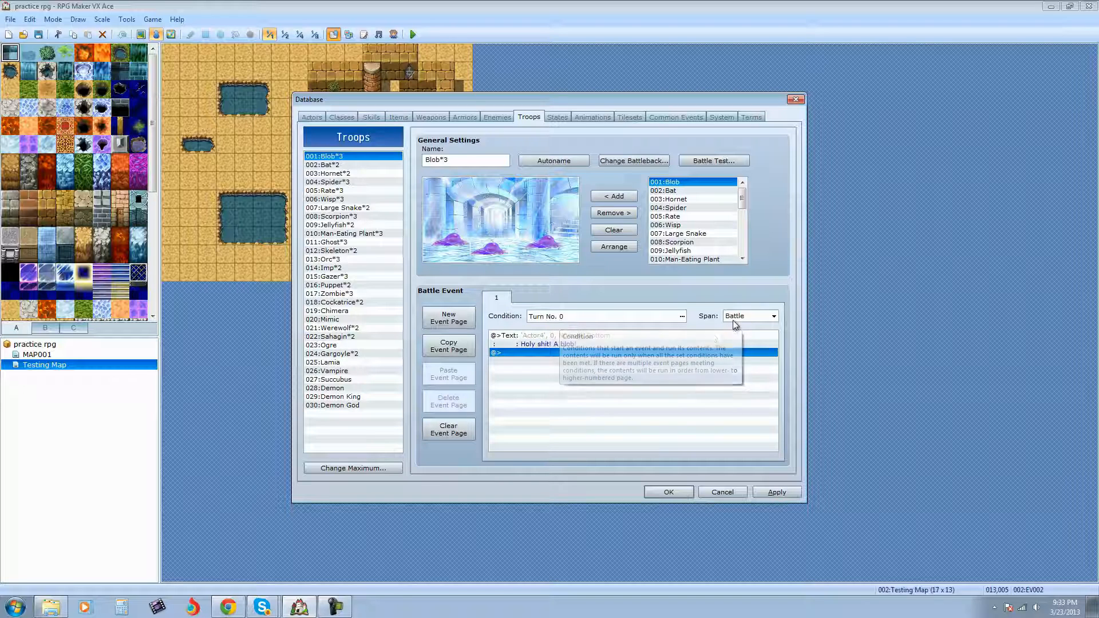
# Replace the event page's turn number condition with "When the end of the turn"
pyautogui.moveTo(734, 324)
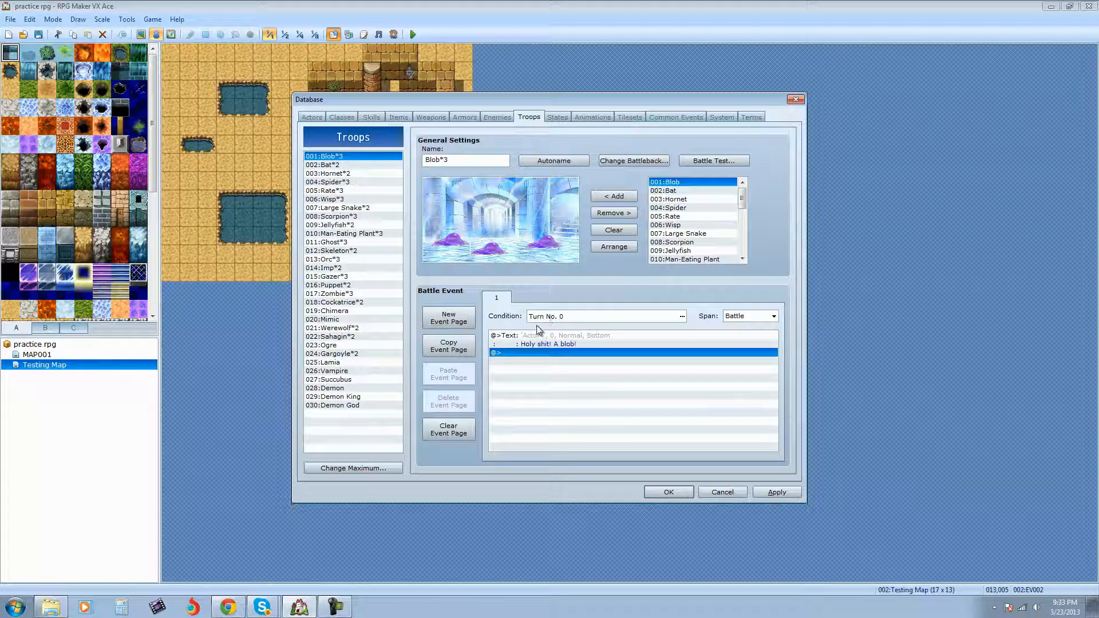
pyautogui.moveTo(547, 322)
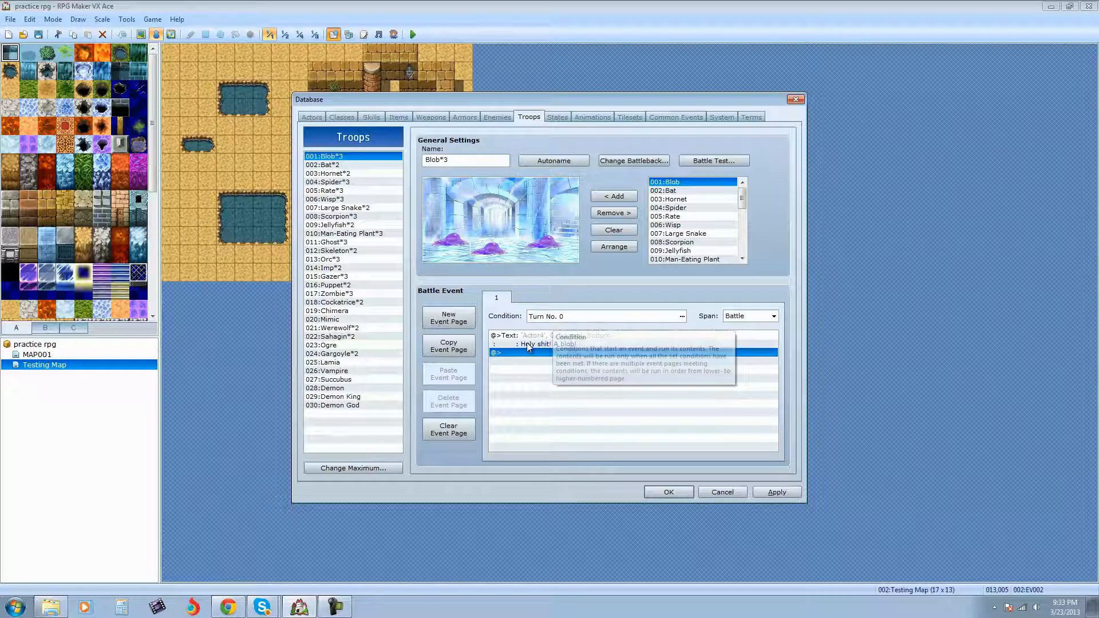
pyautogui.click(682, 316)
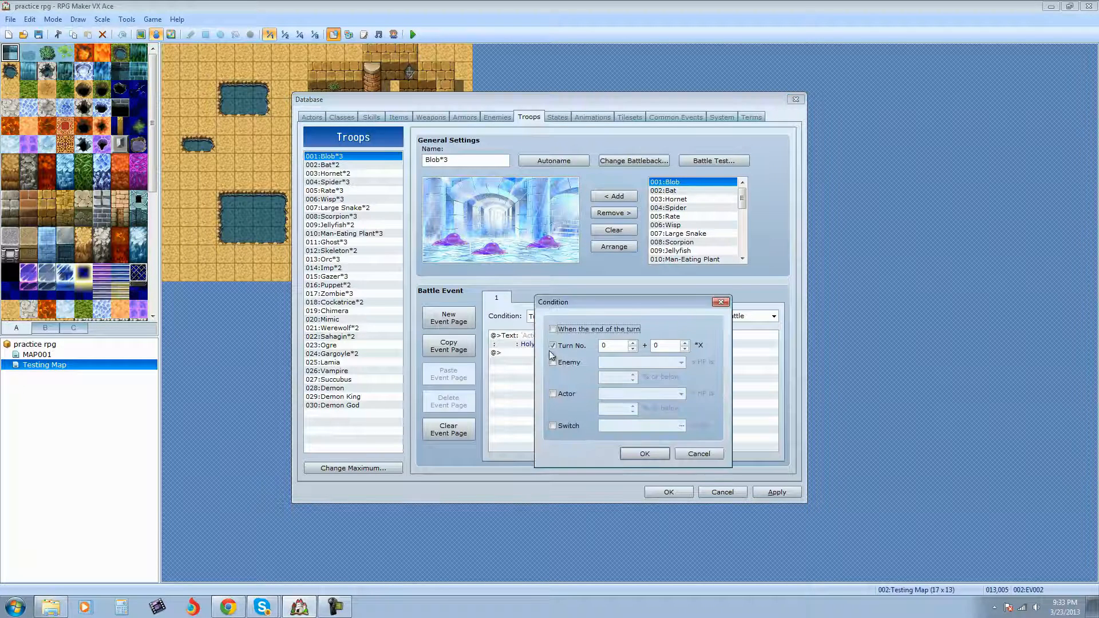
pyautogui.click(552, 345)
pyautogui.click(553, 329)
pyautogui.click(644, 453)
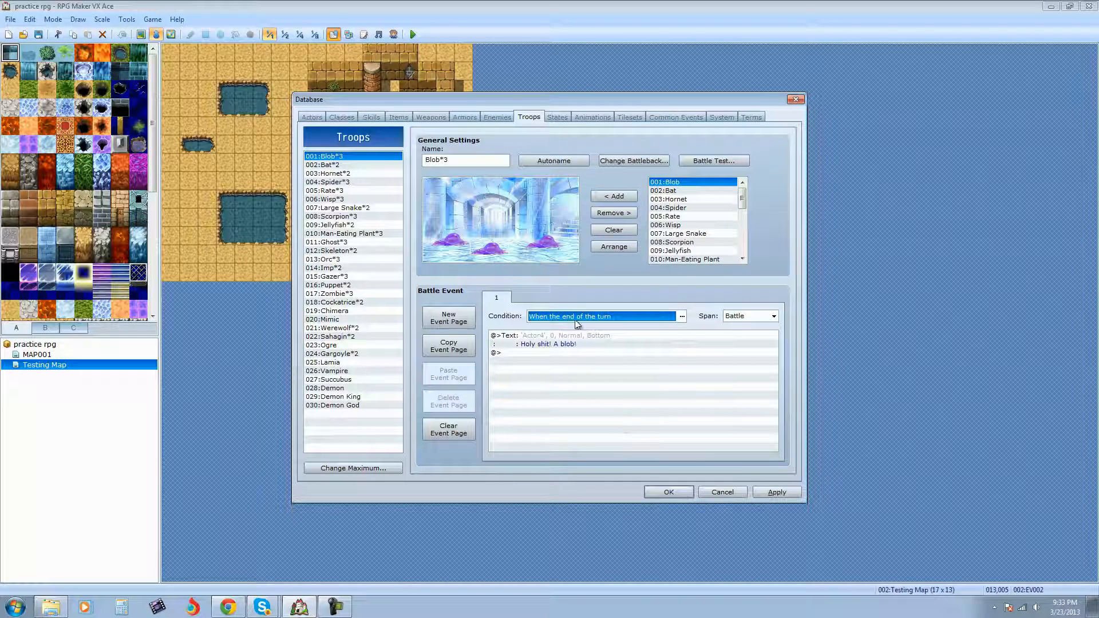
# Remove the end-of-turn condition so that the event page has no trigger condition
pyautogui.click(682, 316)
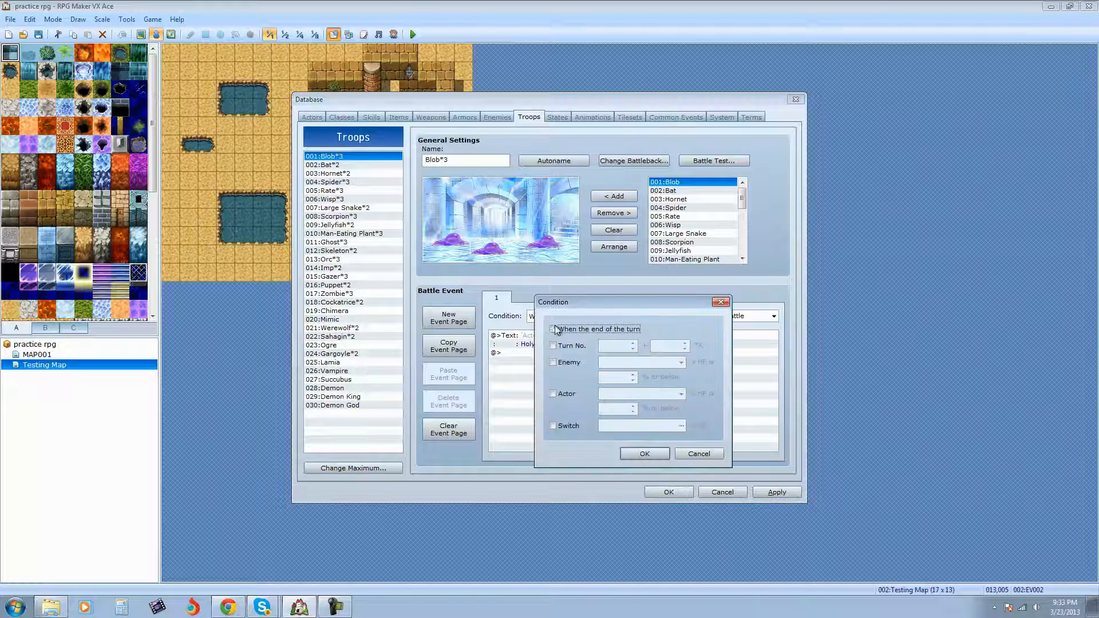
pyautogui.click(553, 329)
pyautogui.click(658, 454)
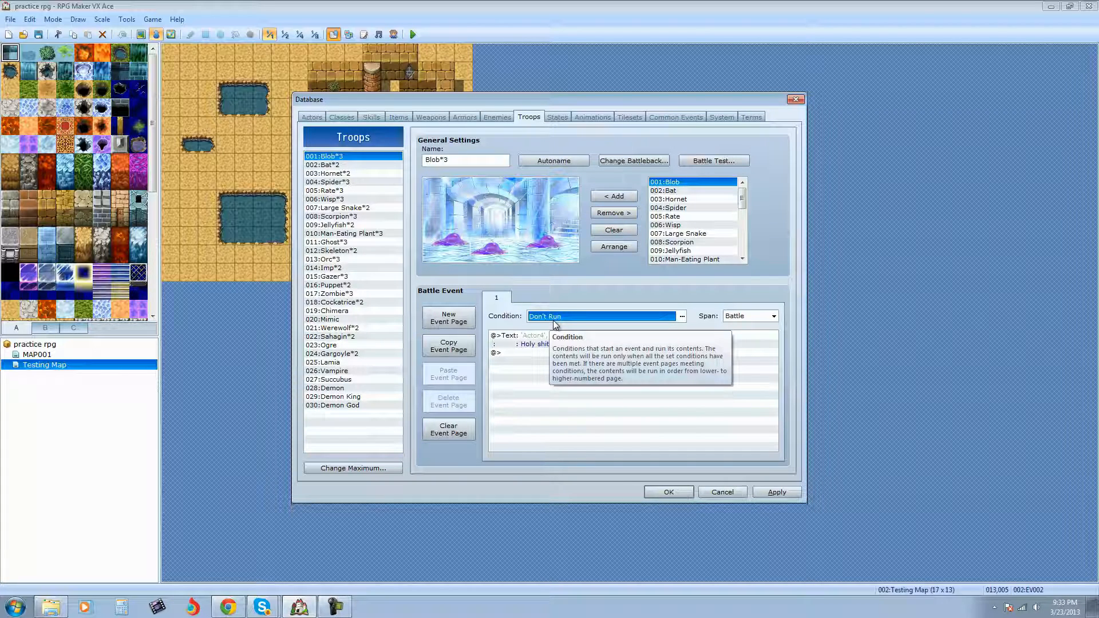
pyautogui.click(681, 316)
pyautogui.click(556, 345)
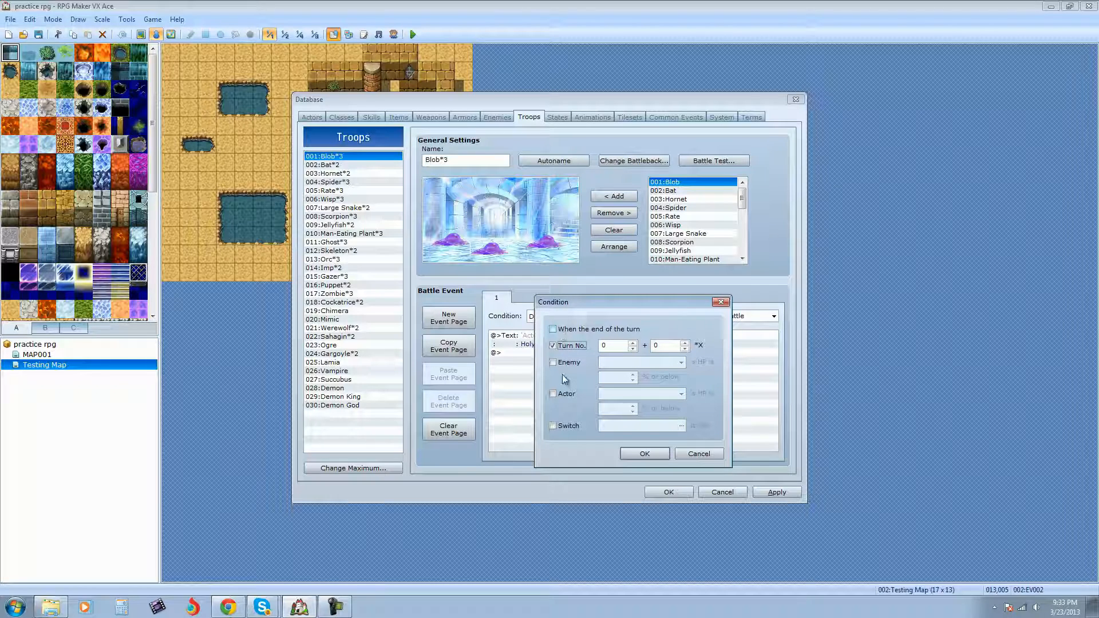
pyautogui.click(552, 329)
pyautogui.click(553, 346)
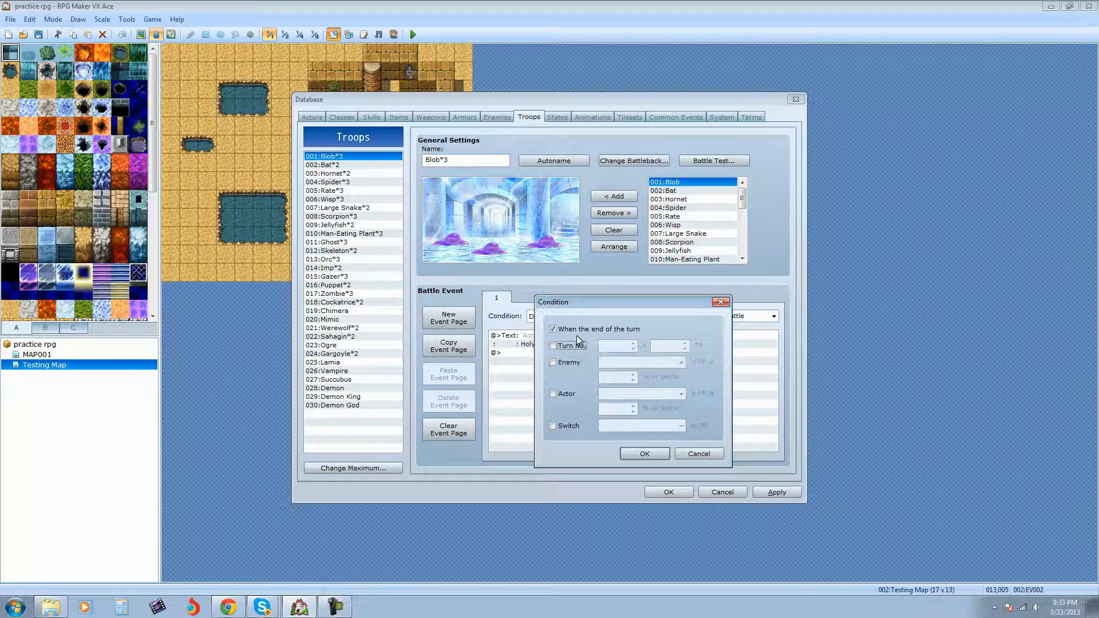
pyautogui.click(553, 329)
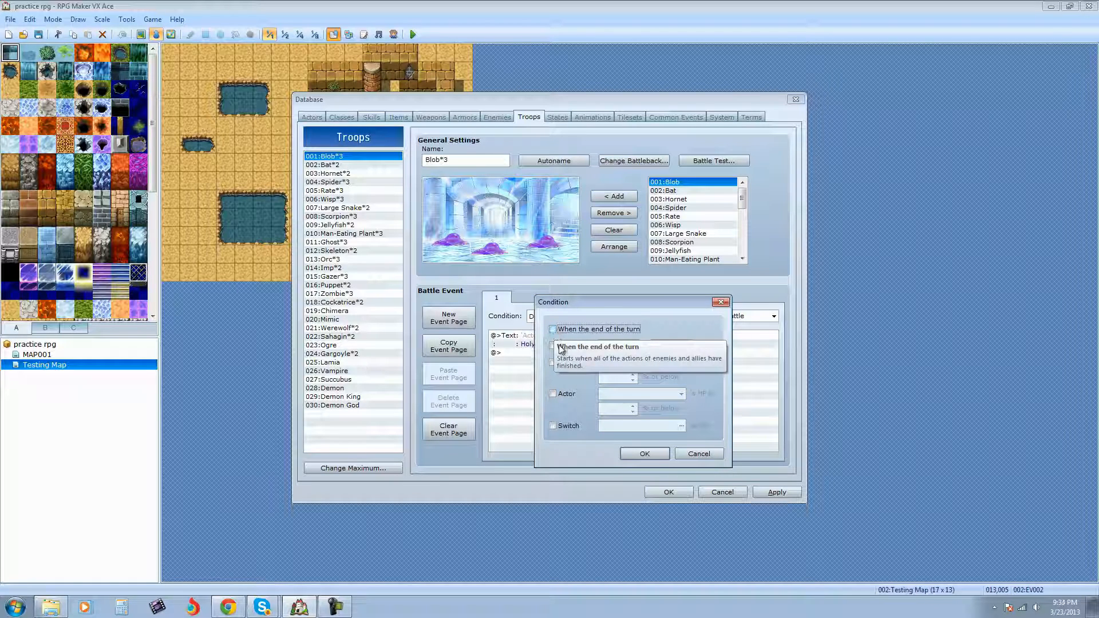
pyautogui.moveTo(572, 366)
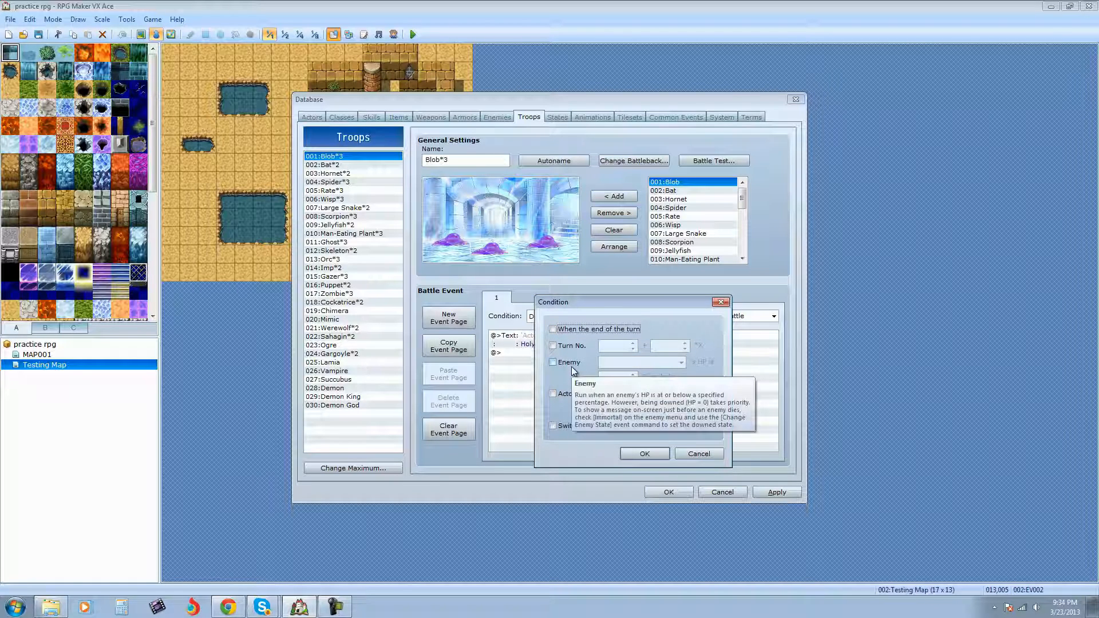
pyautogui.click(698, 453)
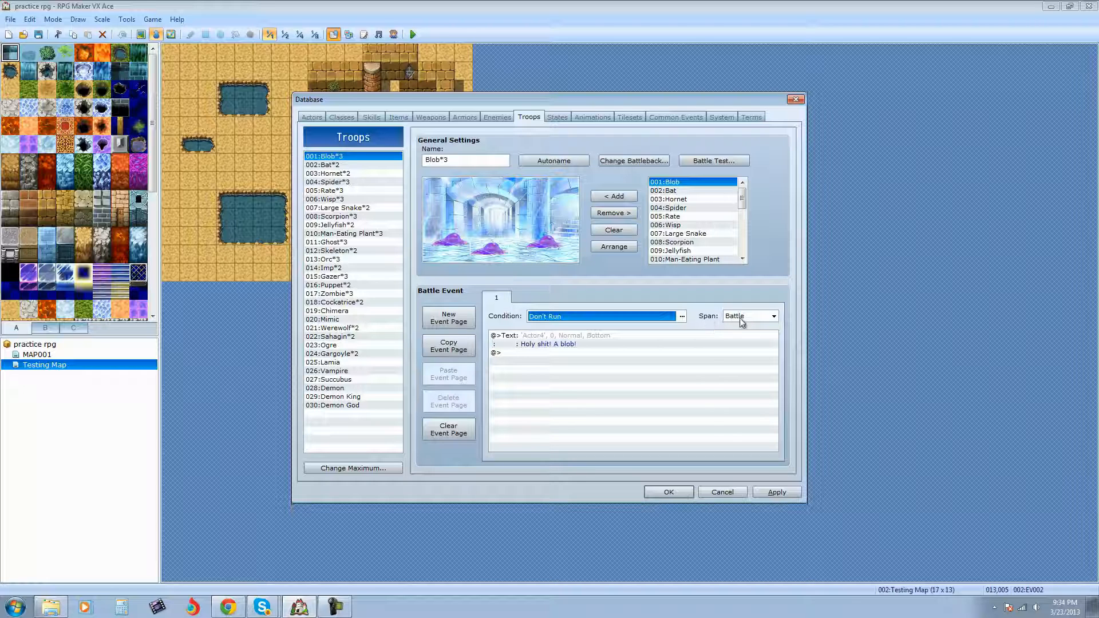
# Set the battle event page's condition to "When the end of the turn"
pyautogui.click(682, 316)
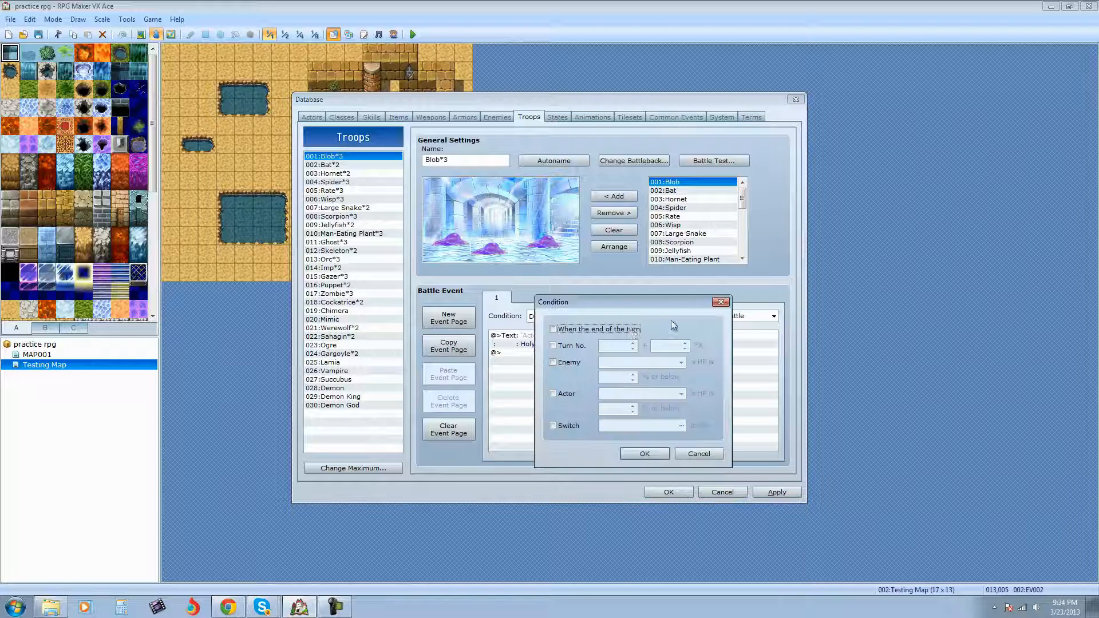
pyautogui.click(553, 330)
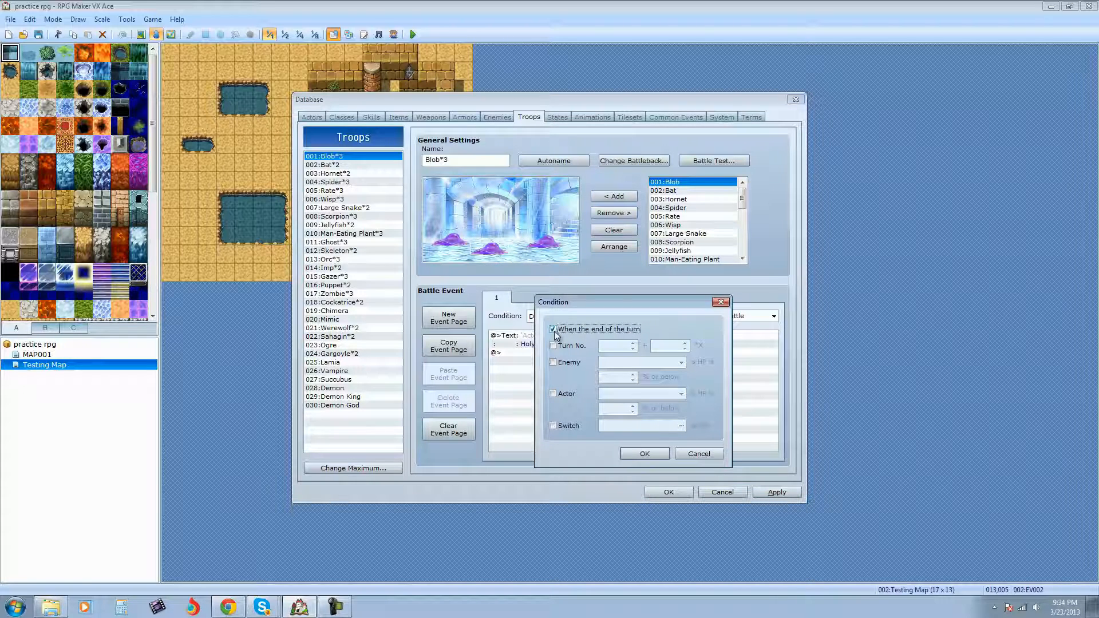
pyautogui.click(644, 454)
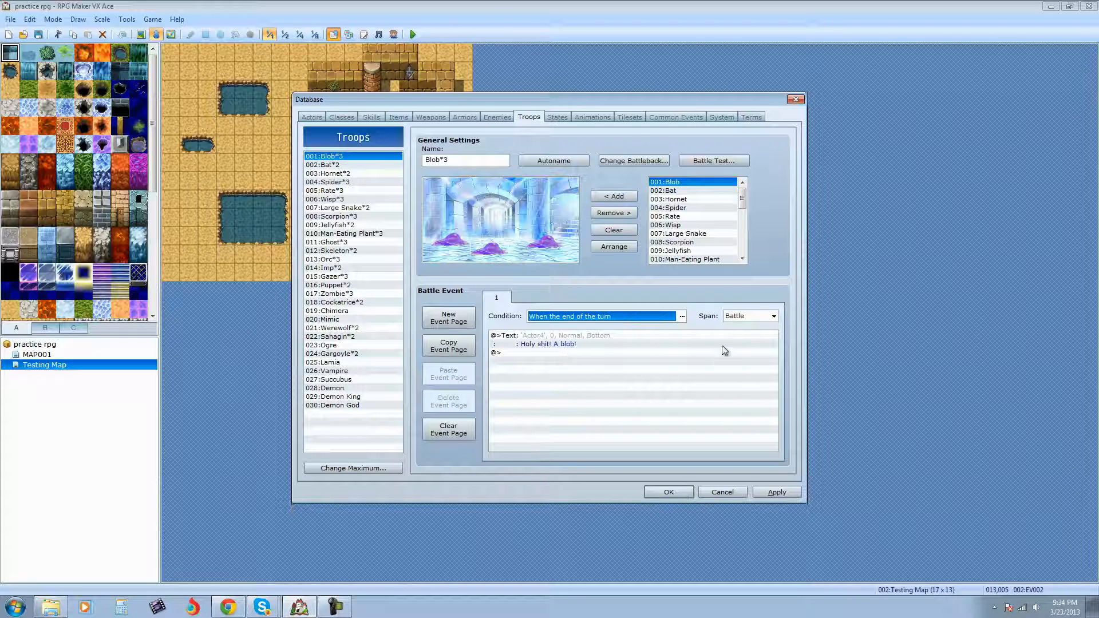
# Try the Turn and Moment spans for the battle event page and view the available event commands
pyautogui.click(772, 316)
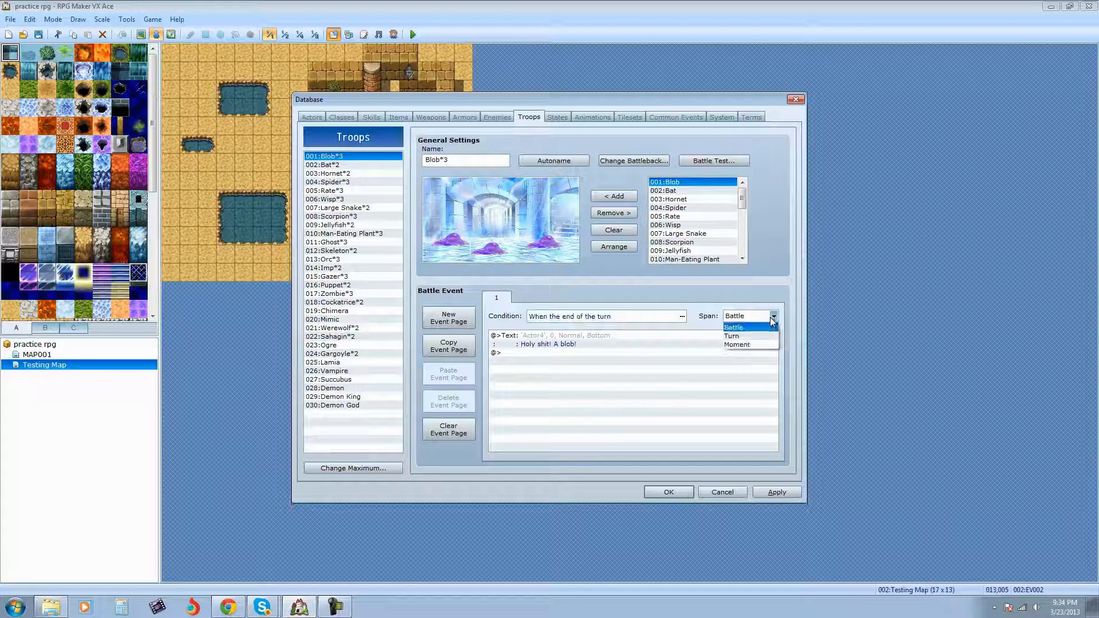
pyautogui.click(754, 337)
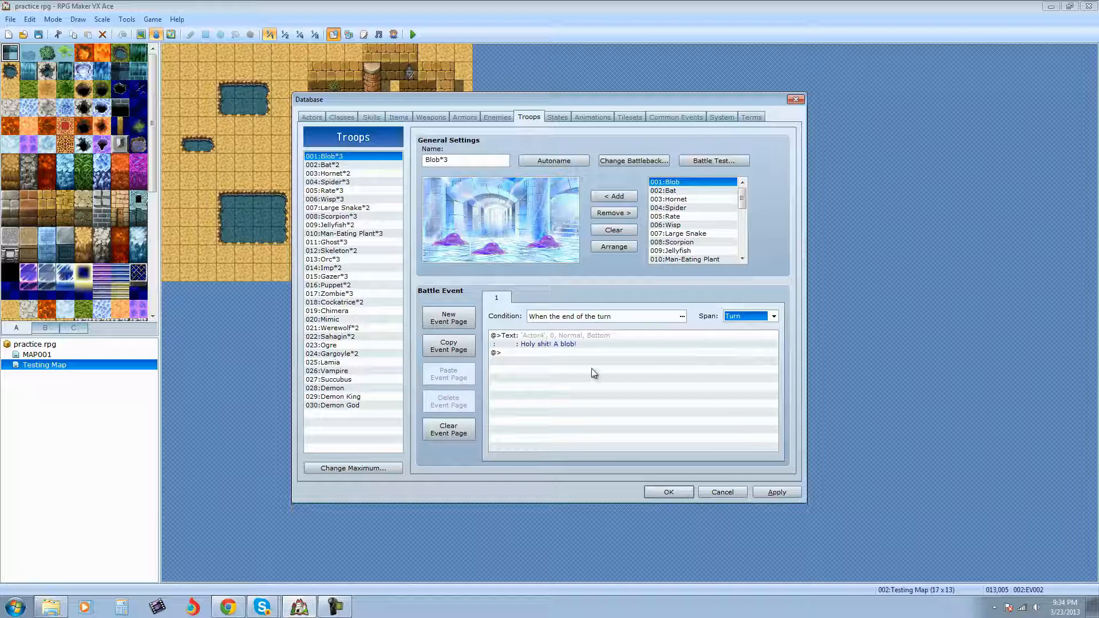
pyautogui.click(773, 316)
pyautogui.click(737, 341)
pyautogui.doubleClick(560, 353)
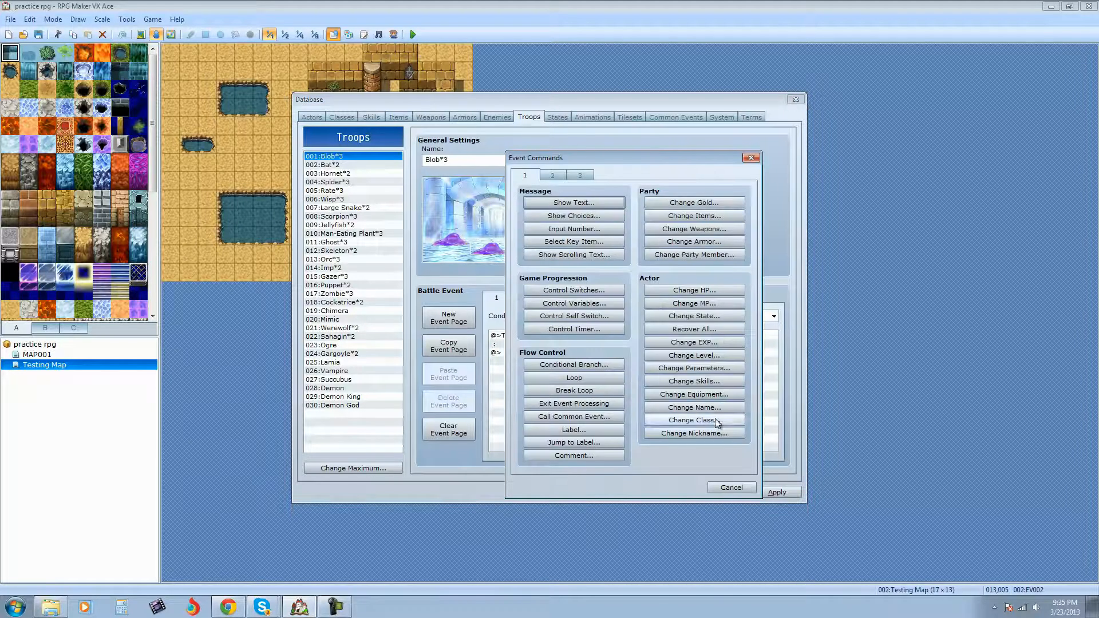
pyautogui.click(731, 487)
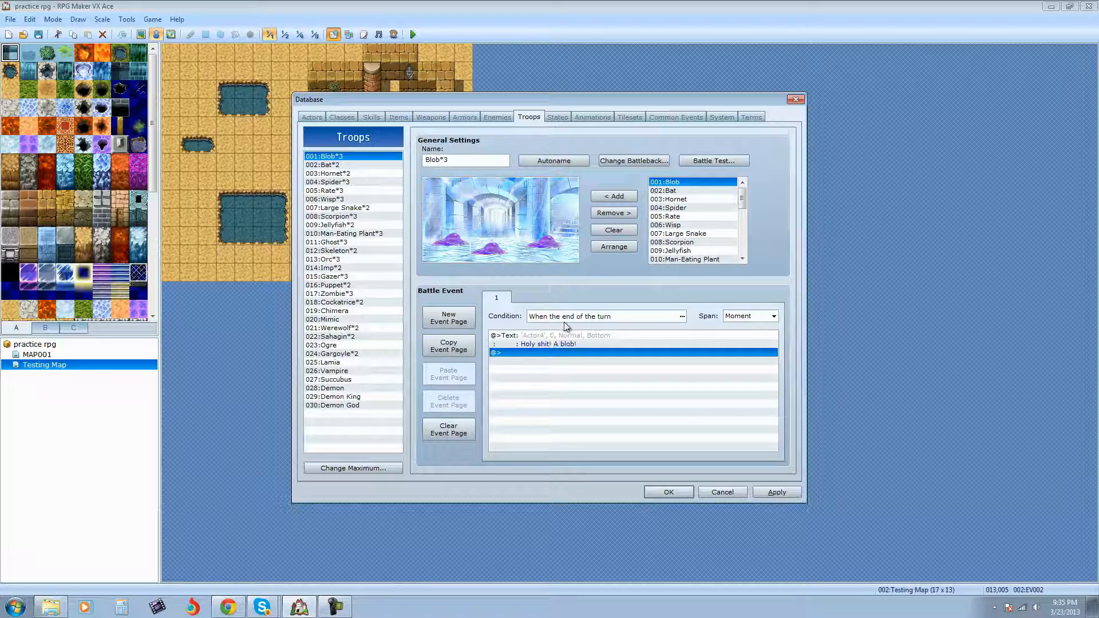
# Set the battle event page's span back to Battle
pyautogui.click(678, 318)
pyautogui.click(767, 316)
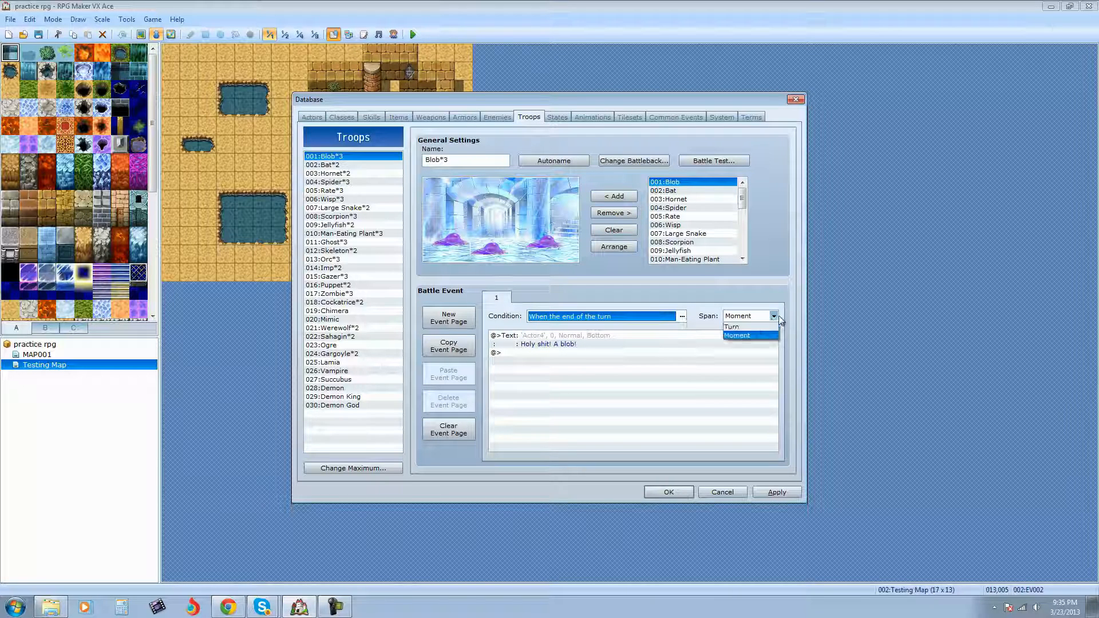
pyautogui.click(758, 327)
# Replace the end-of-turn trigger with a turn number trigger in the event page's condition settings
pyautogui.click(682, 317)
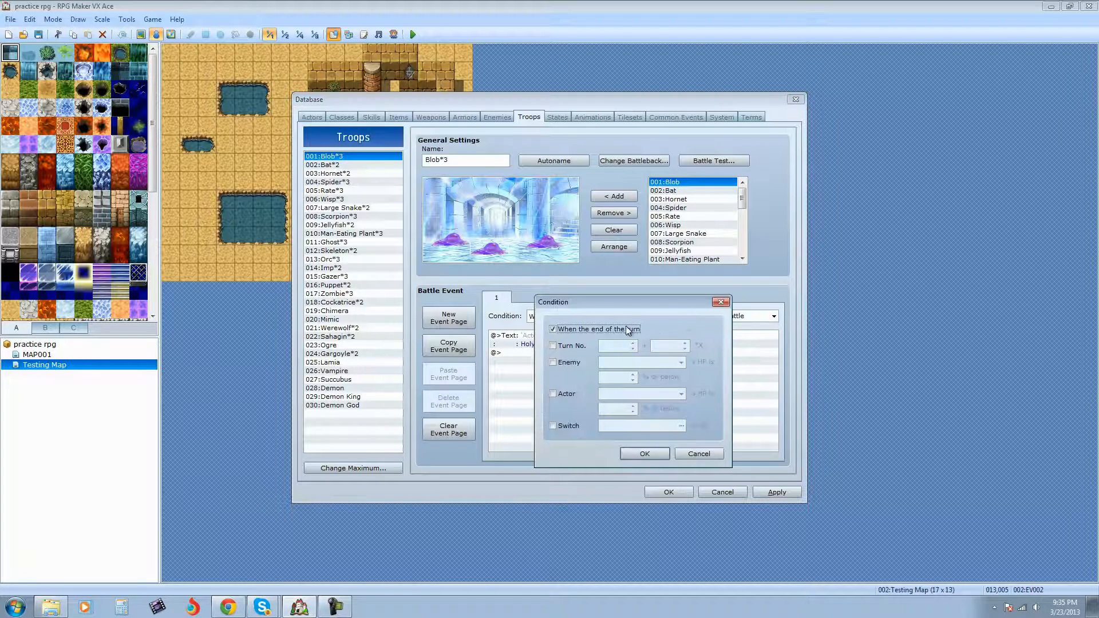
pyautogui.click(554, 345)
pyautogui.click(553, 329)
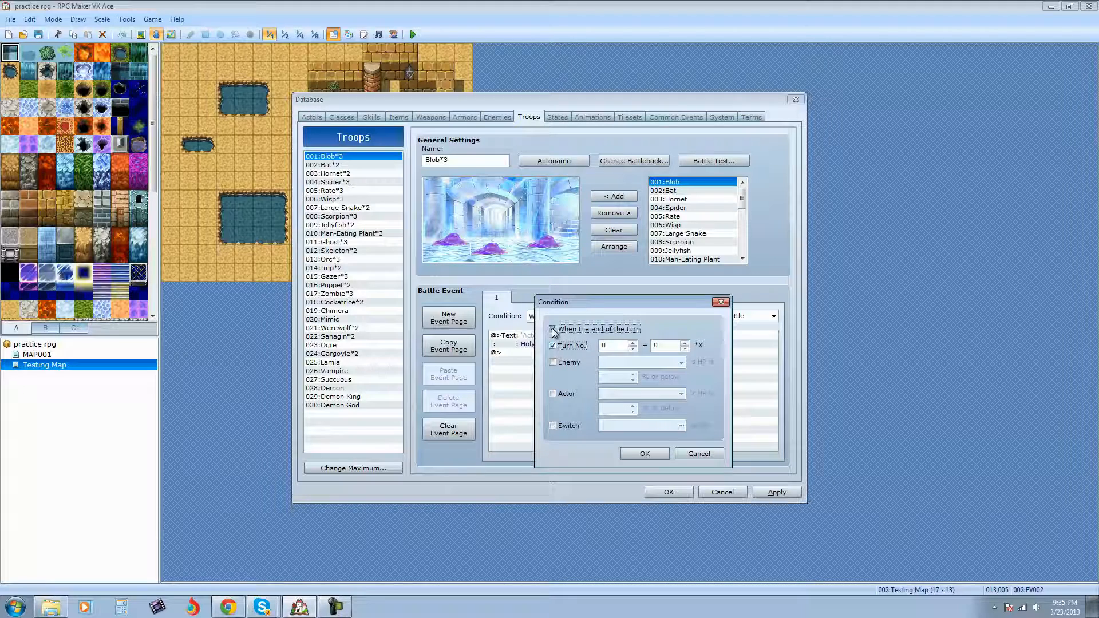
# Try the turn number values 1 + 2*X and clear the second value
pyautogui.doubleClick(611, 347)
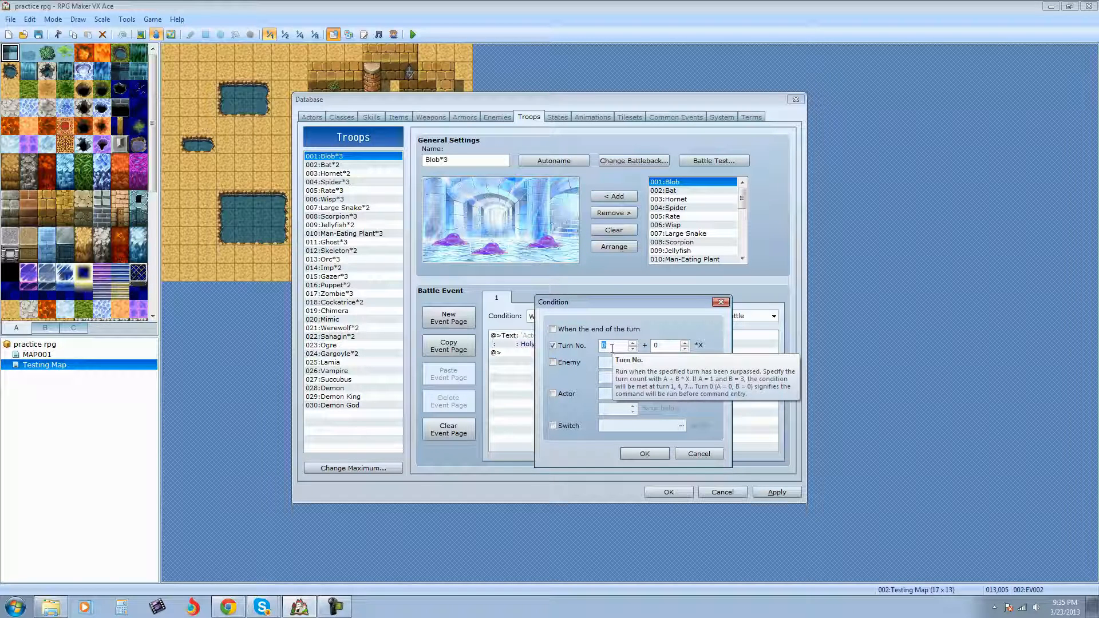
pyautogui.write('1')
pyautogui.press('Tab')
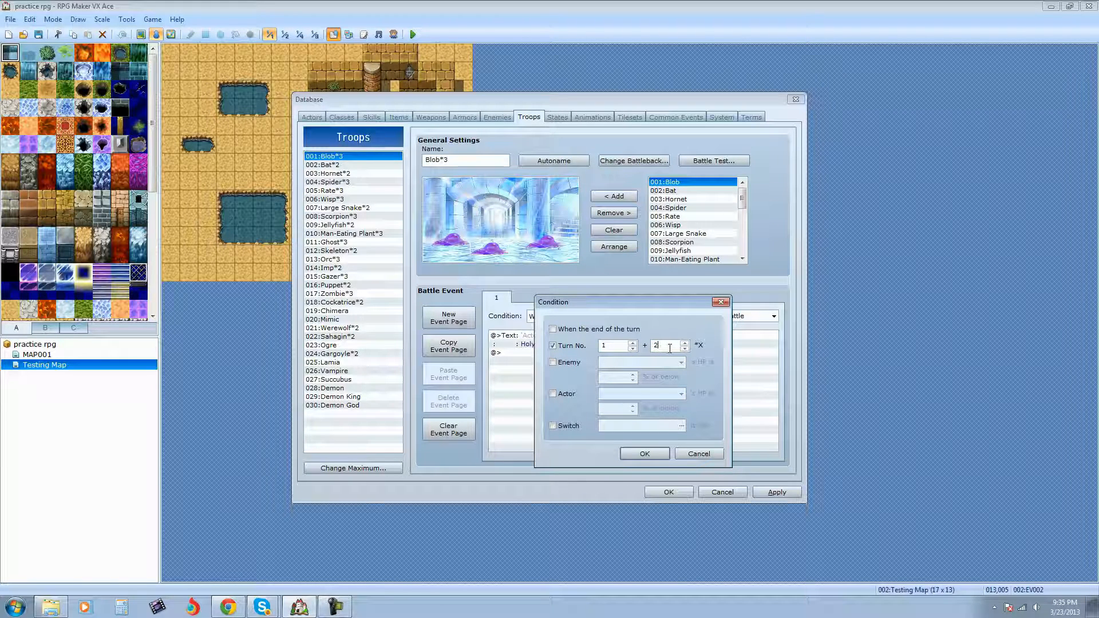
pyautogui.moveTo(670, 348); pyautogui.dragTo(643, 350)
pyautogui.press('BackSpace')
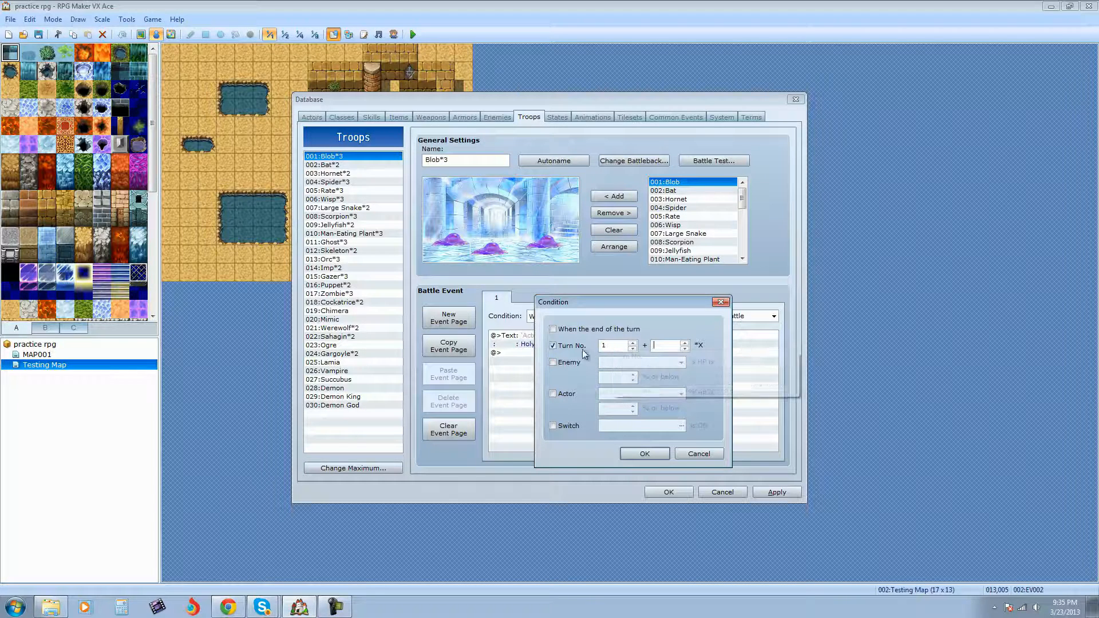
# Reset the first turn number value to 0 and disable the turn number condition
pyautogui.doubleClick(611, 347)
pyautogui.click(612, 347)
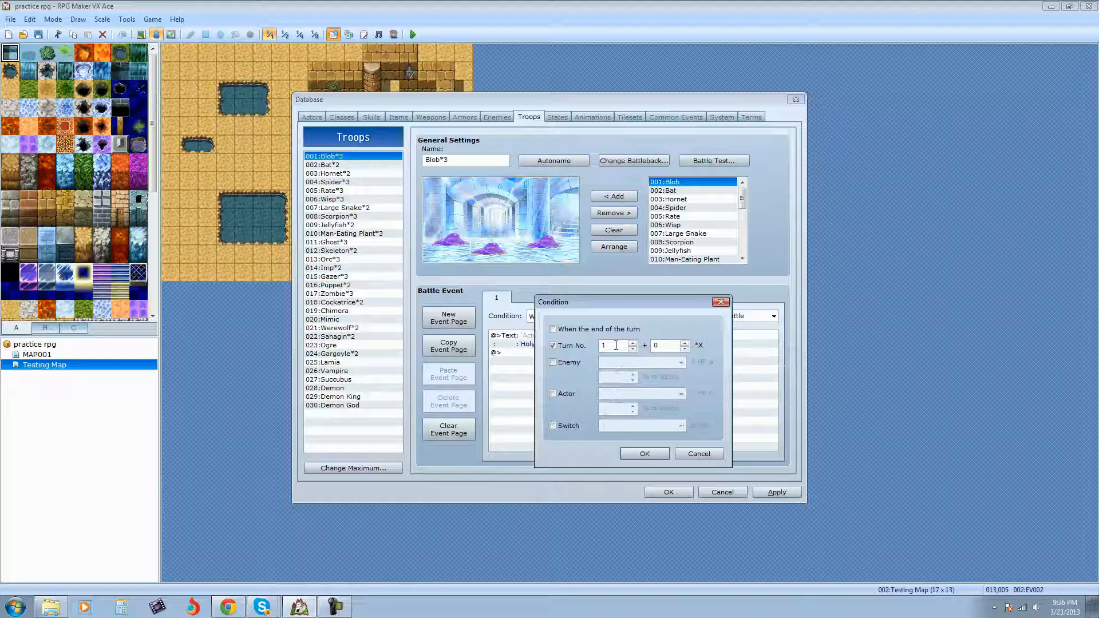
pyautogui.moveTo(615, 345); pyautogui.dragTo(600, 346)
pyautogui.write('0')
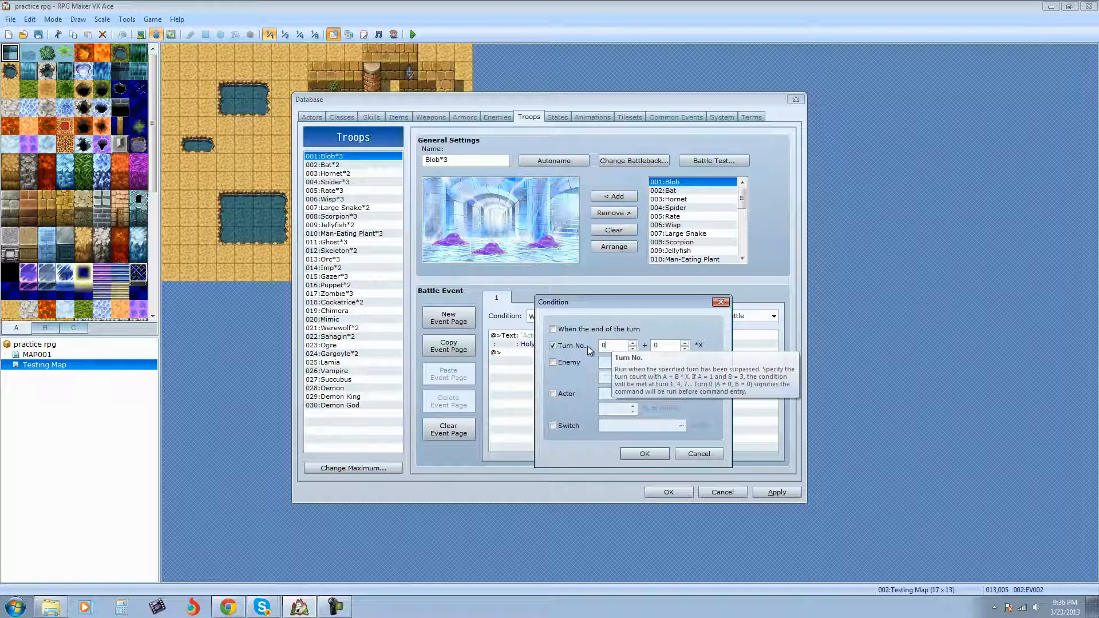
pyautogui.click(552, 345)
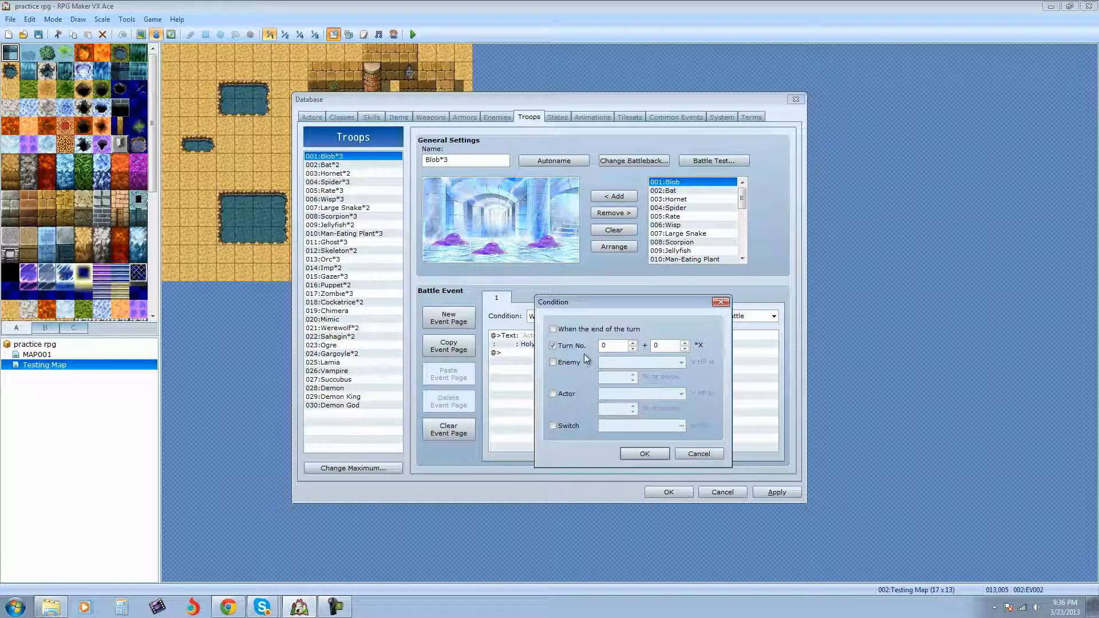
pyautogui.click(552, 346)
# Try the enemy HP condition for the second Blob at 50% or below, and disable it again
pyautogui.click(554, 362)
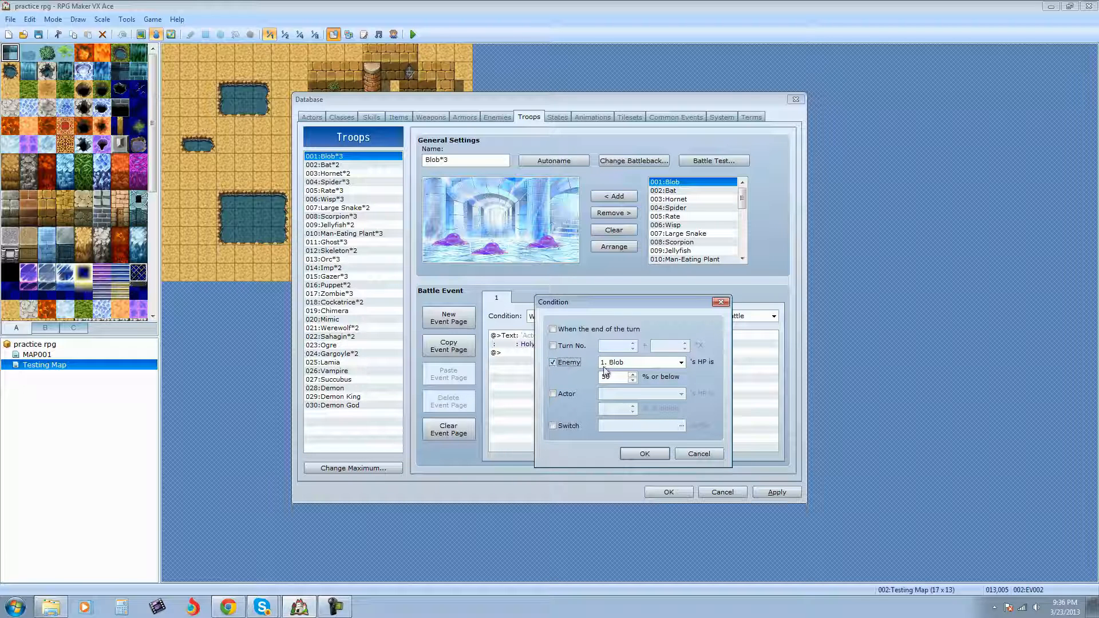
pyautogui.click(633, 364)
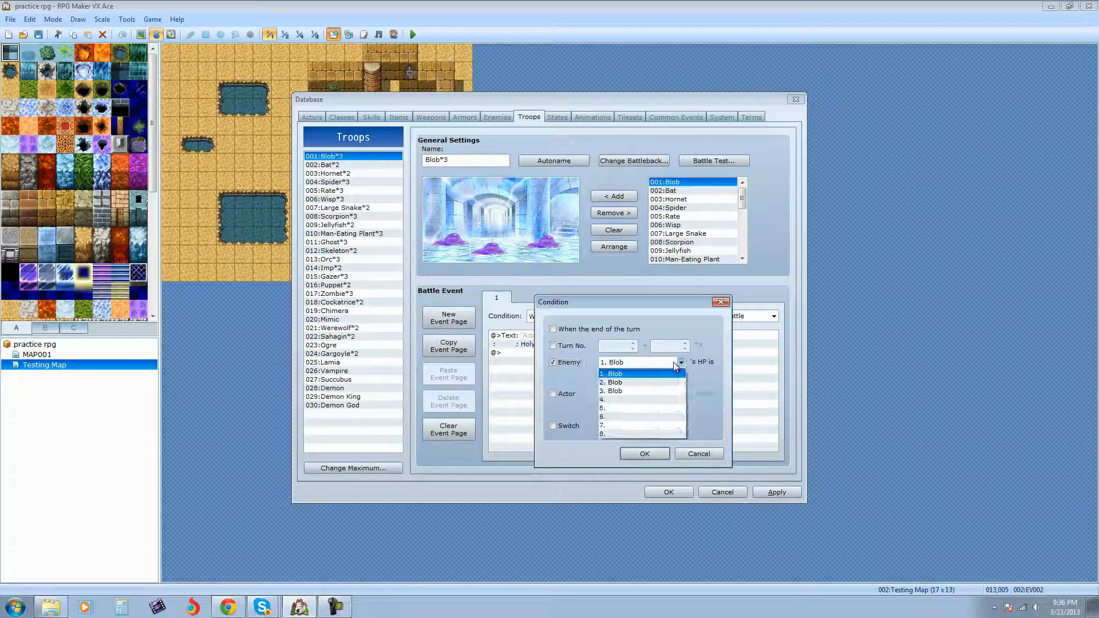
pyautogui.click(633, 382)
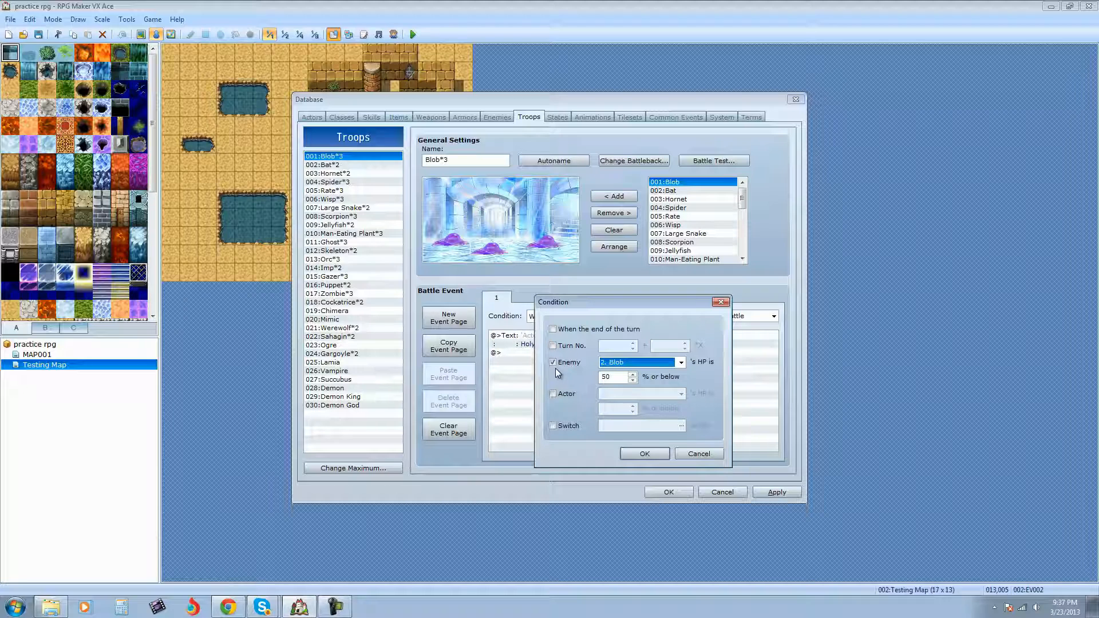
pyautogui.click(554, 365)
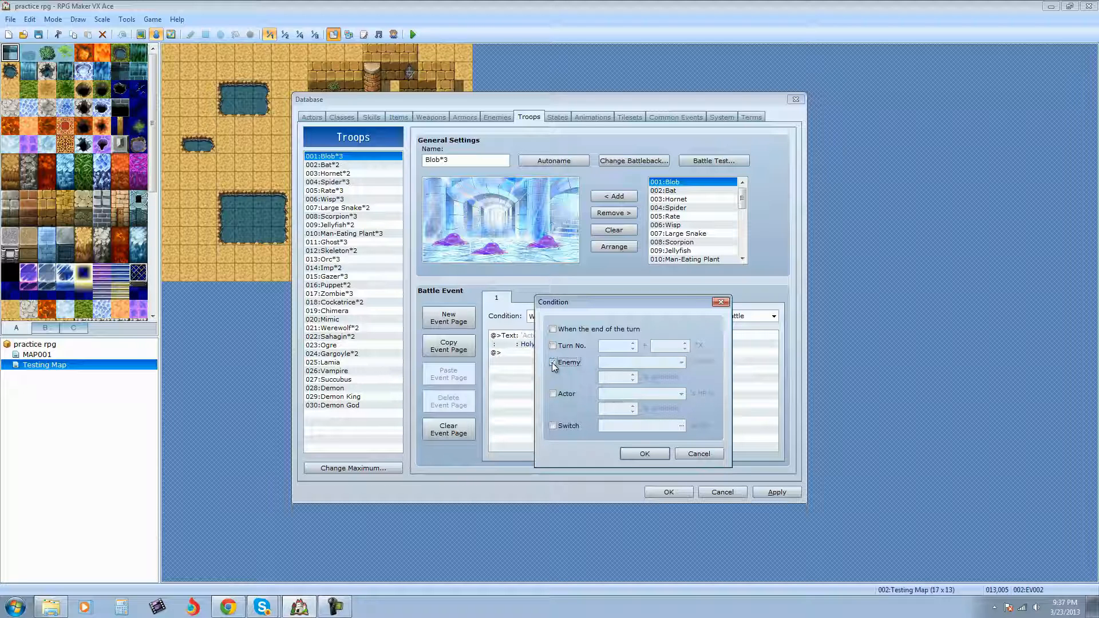
# Try the actor HP condition for 001:Bastion at 50% or below and the switch 0001 condition, leaving both disabled
pyautogui.click(560, 394)
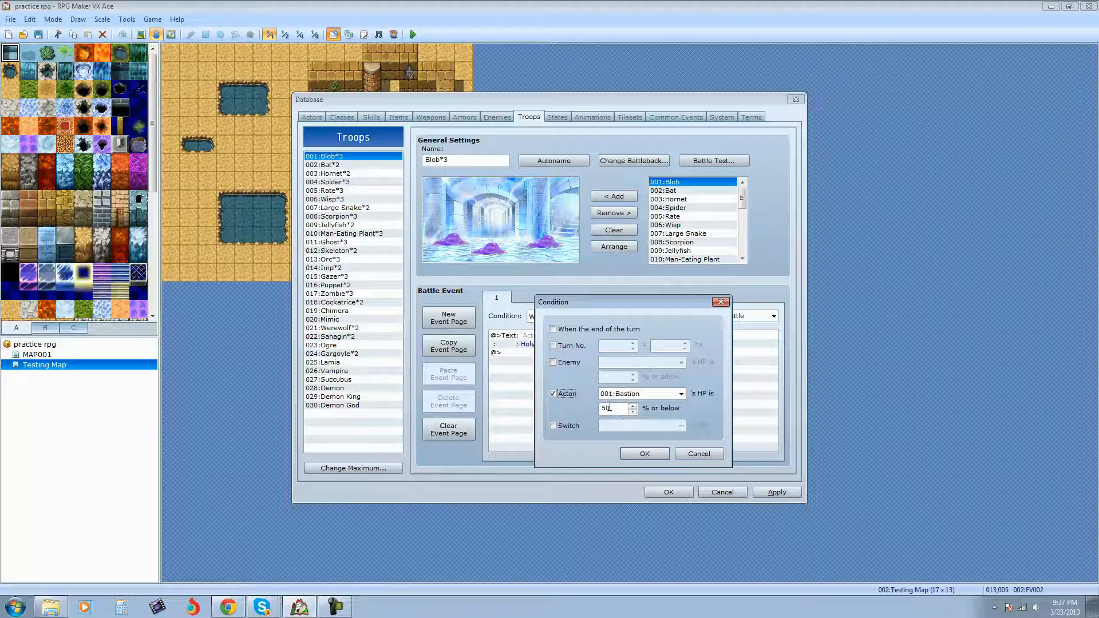
pyautogui.click(553, 393)
pyautogui.click(554, 427)
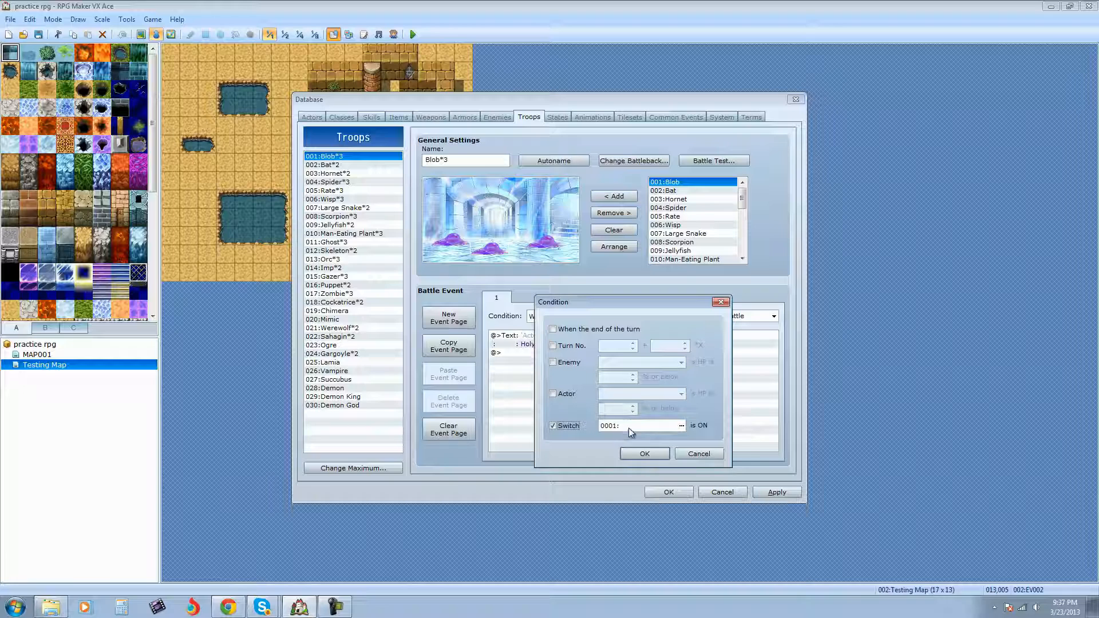
pyautogui.click(552, 426)
# Close the condition settings with nothing enabled, and set the event page's condition to turn number 0 + 0*X
pyautogui.click(627, 456)
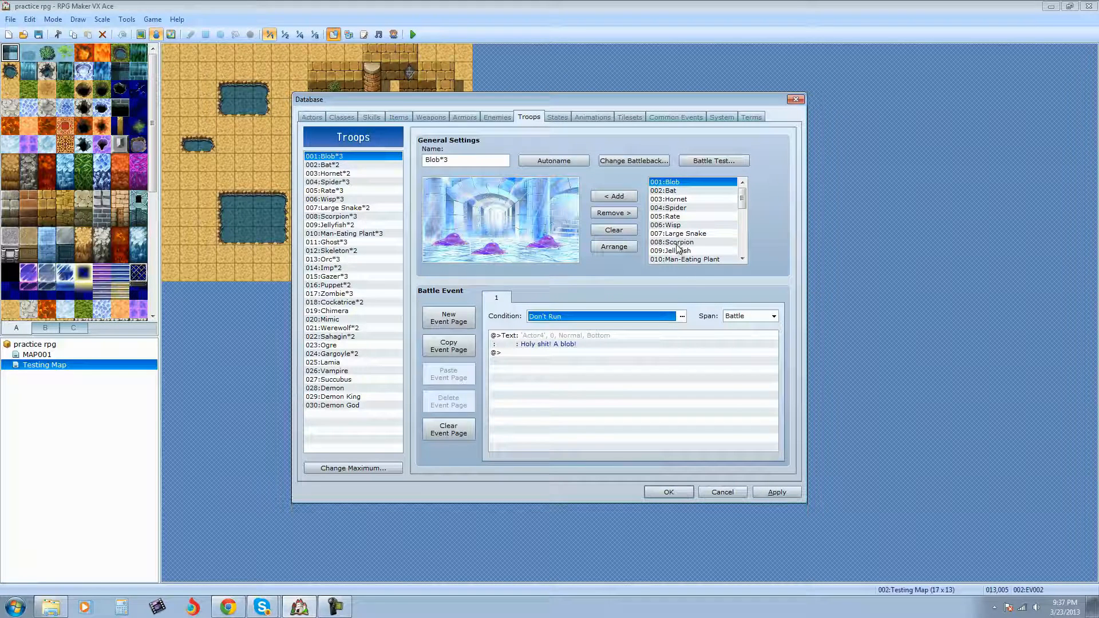
pyautogui.click(681, 317)
pyautogui.click(559, 345)
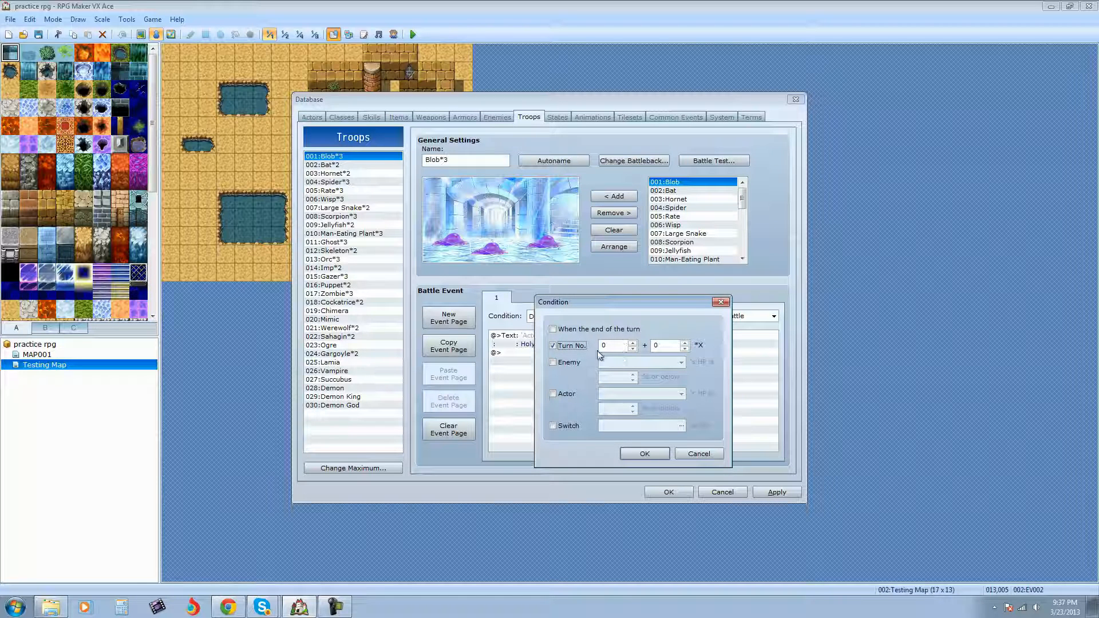
pyautogui.click(645, 454)
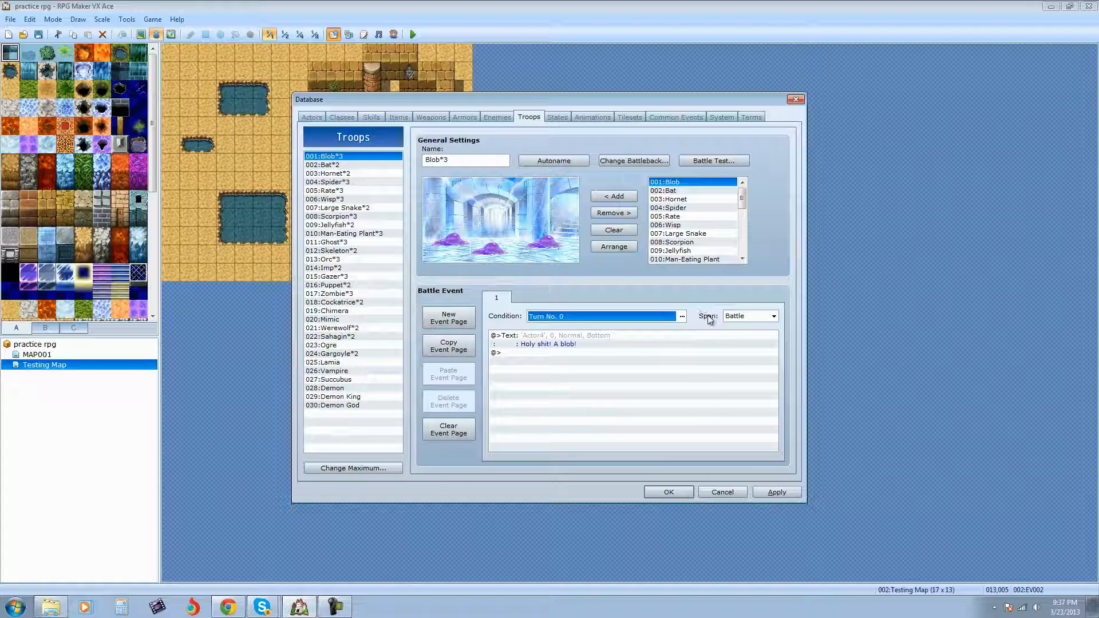
# Apply the troop changes and close the database
pyautogui.click(560, 340)
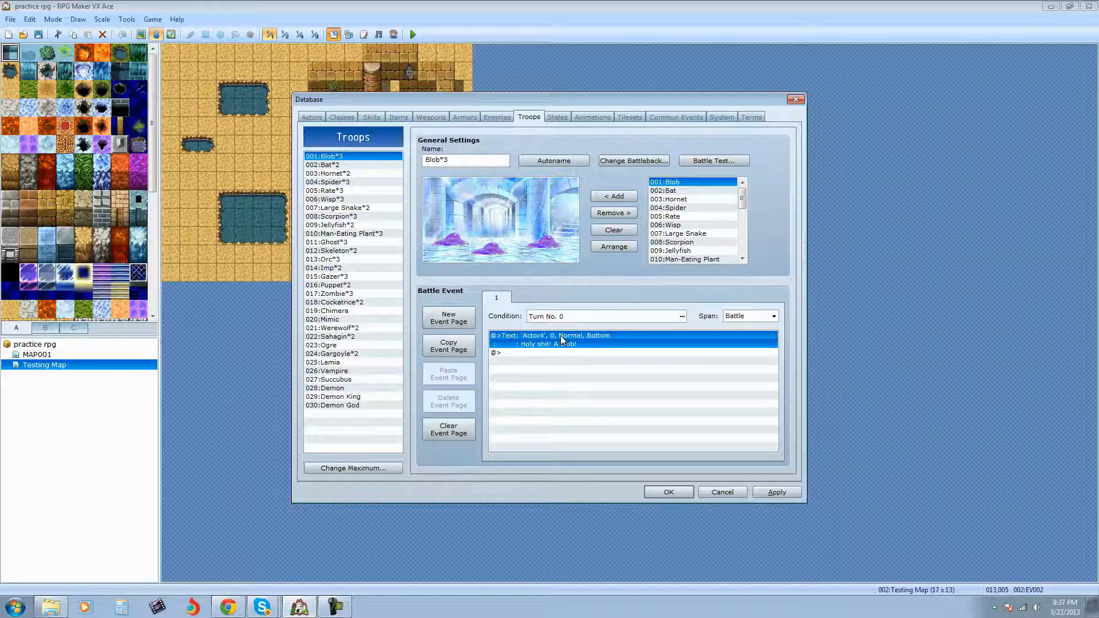
pyautogui.click(582, 387)
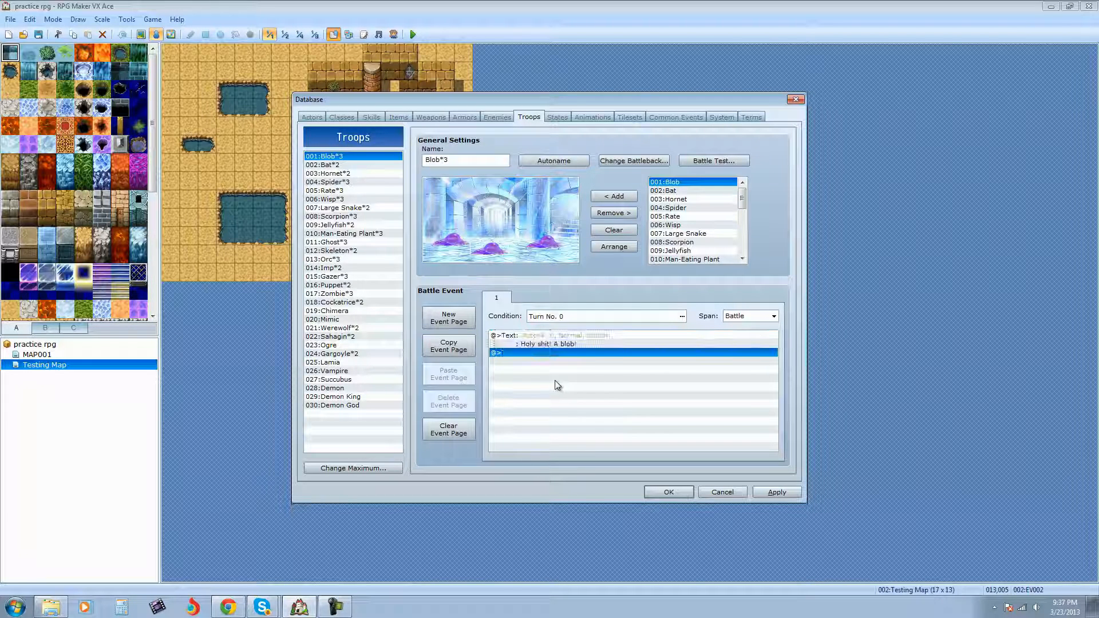
pyautogui.click(757, 493)
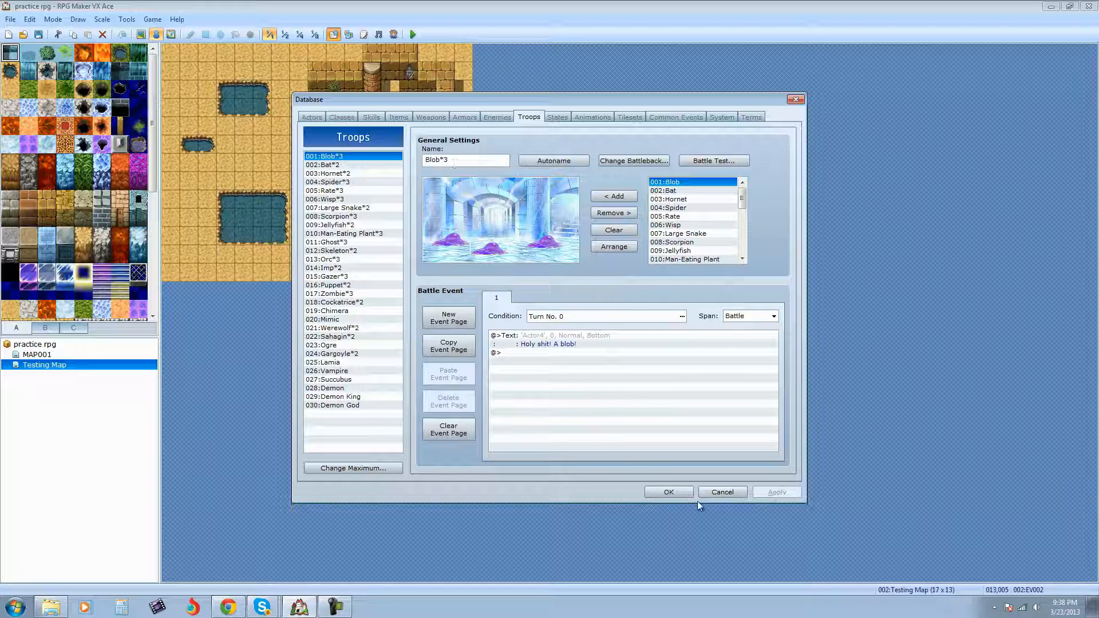
pyautogui.click(655, 492)
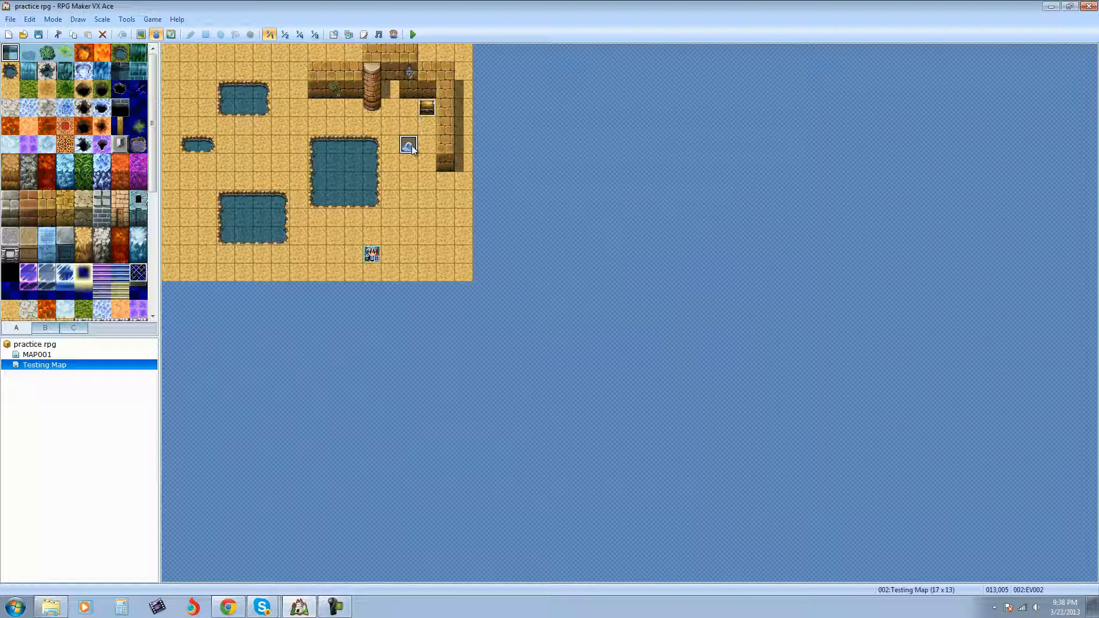
# Delete the event EV002 below the treasure chest on the Testing Map
pyautogui.press('Delete')
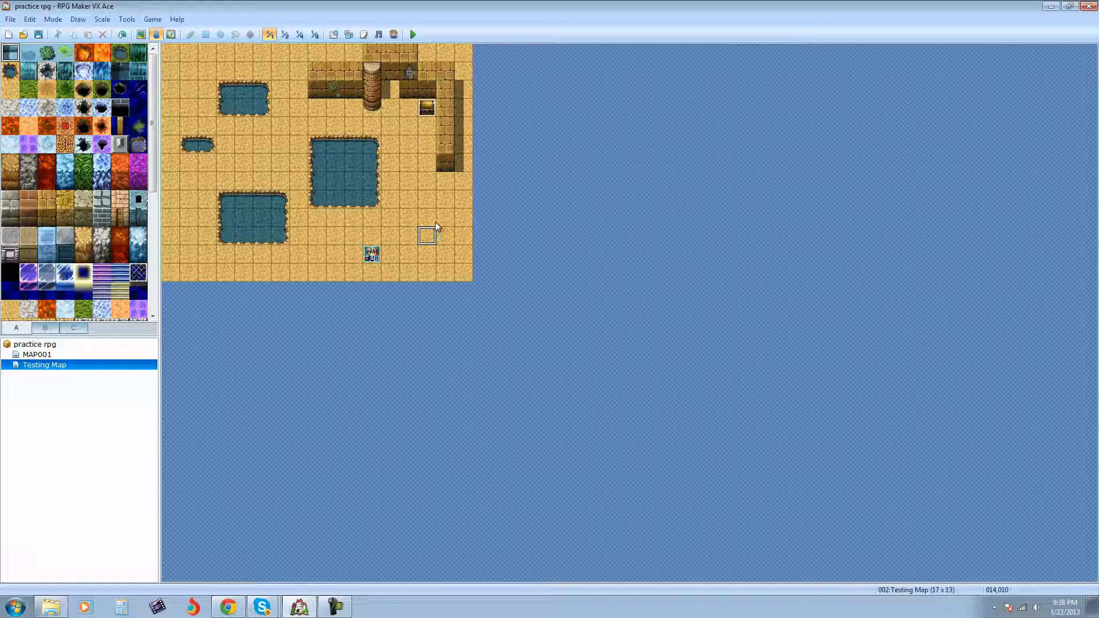
pyautogui.click(408, 144)
pyautogui.click(427, 108)
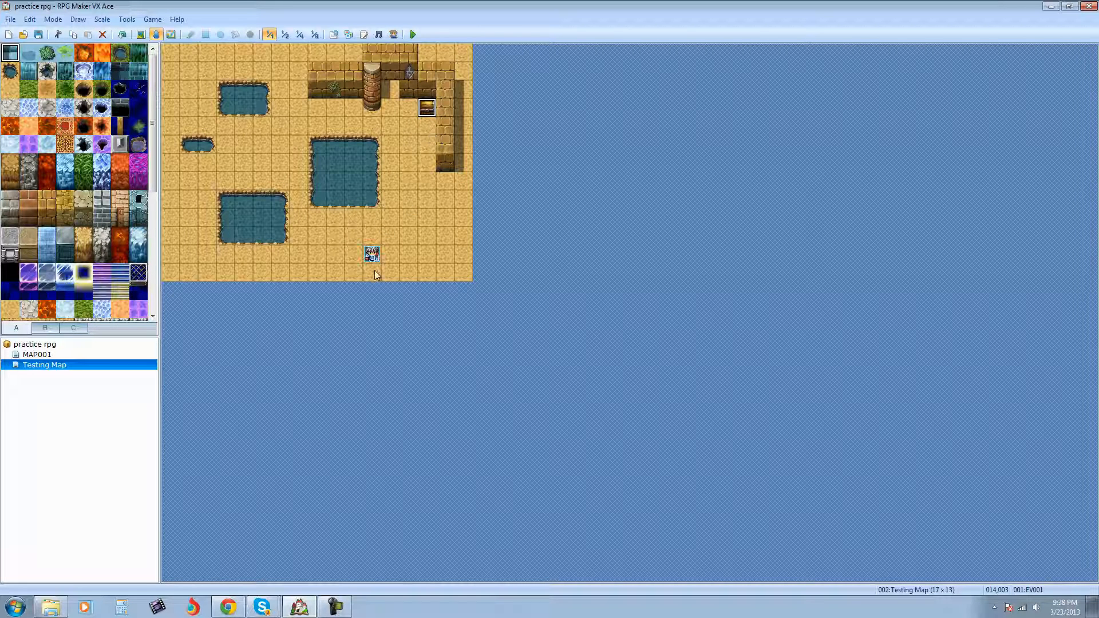
# Create a new event on the Testing Map at tile 013,006, to the east of the large pool
pyautogui.rightClick(407, 165)
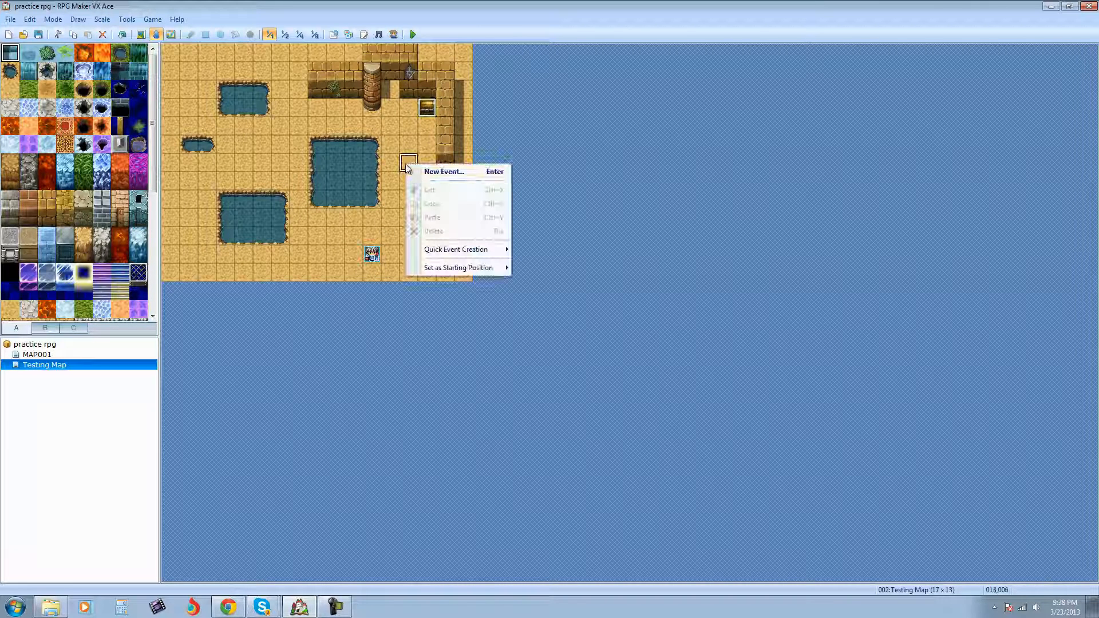
pyautogui.click(161, 37)
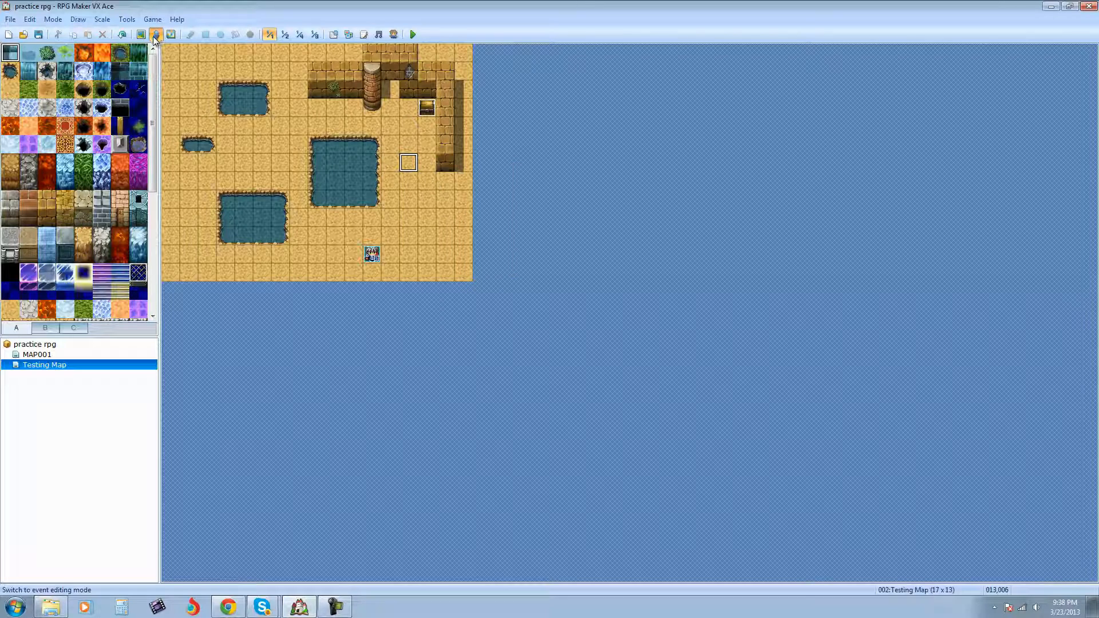
pyautogui.rightClick(404, 167)
pyautogui.click(440, 174)
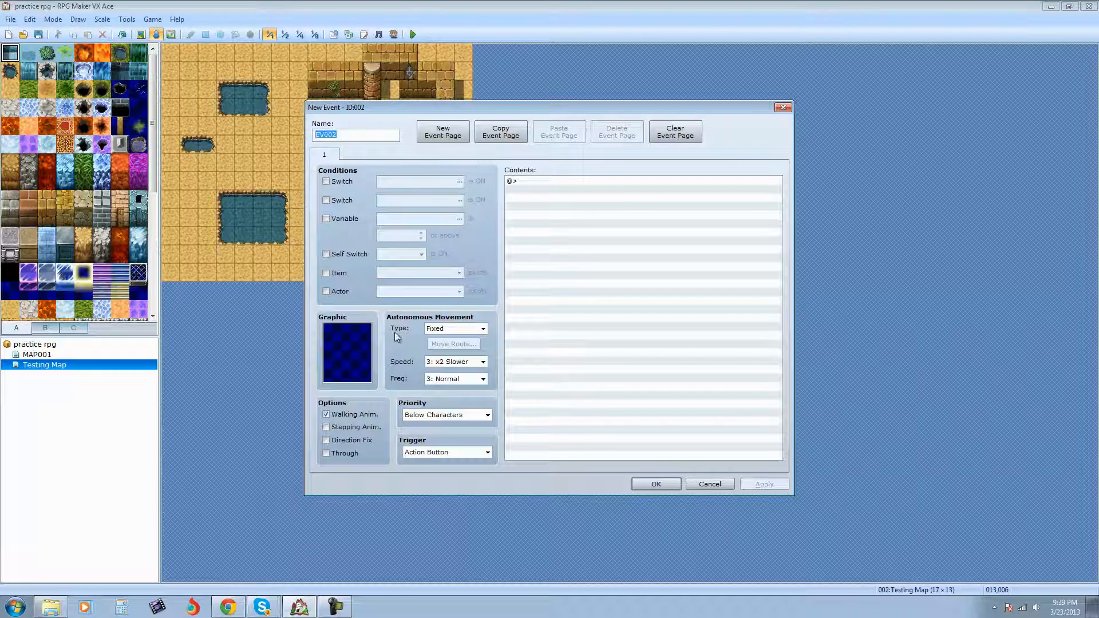
# Set the new event's graphic to the blue slime from the Monster2 character set
pyautogui.doubleClick(356, 381)
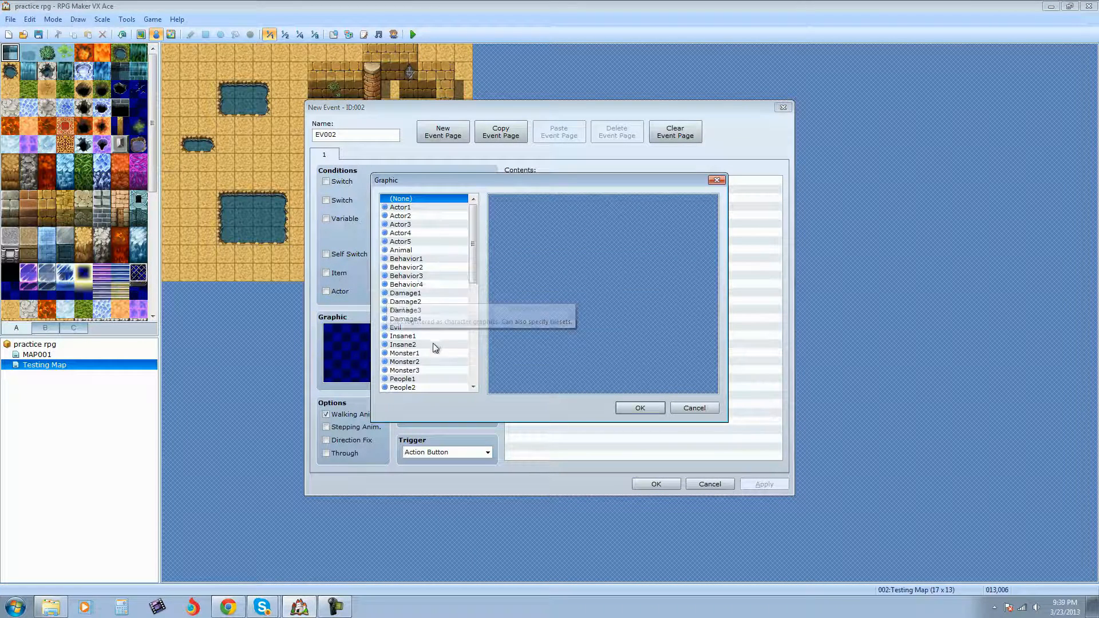
pyautogui.click(421, 362)
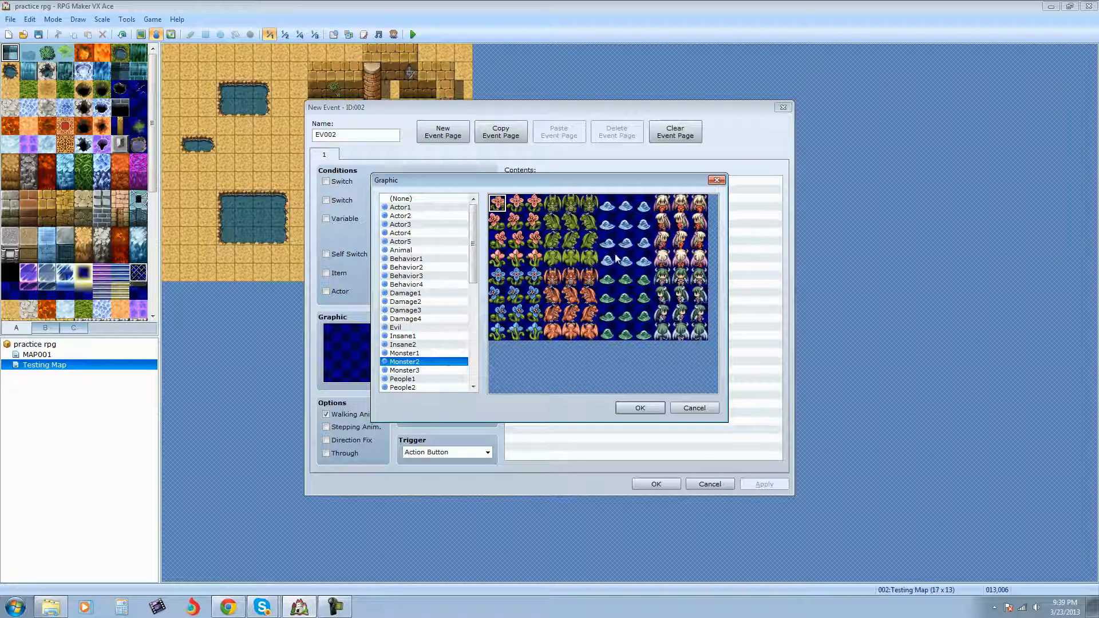
pyautogui.click(607, 204)
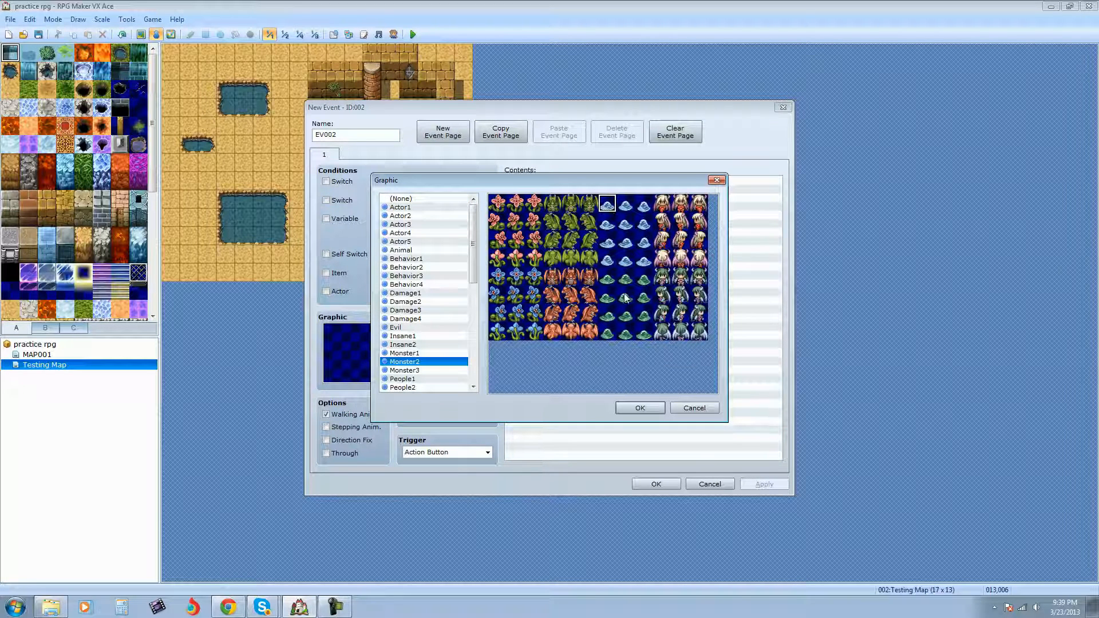
pyautogui.click(405, 370)
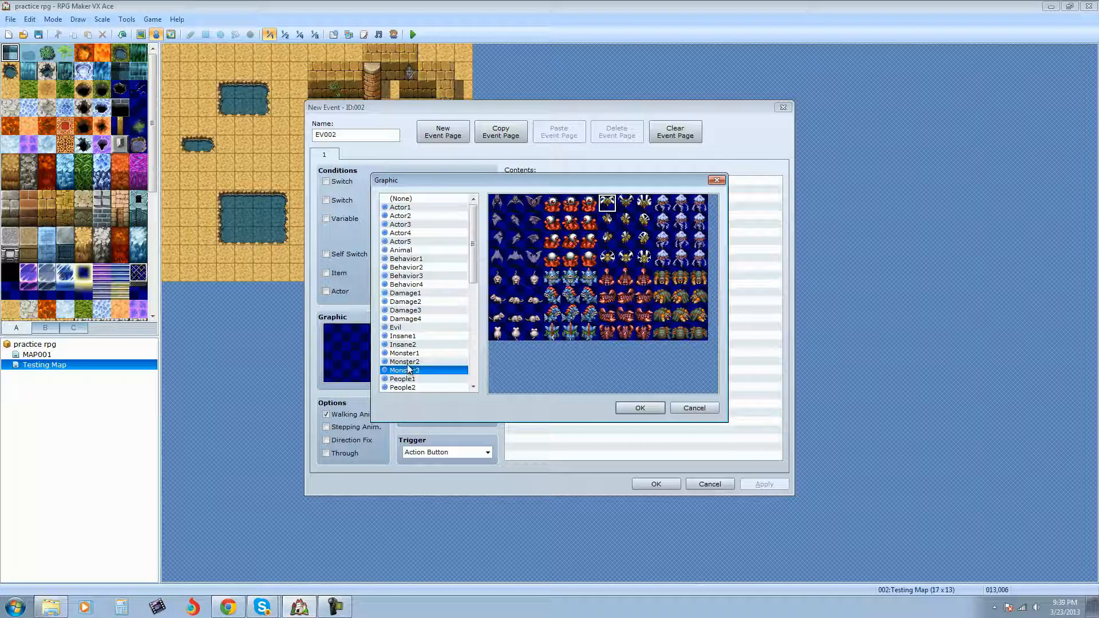
pyautogui.click(405, 361)
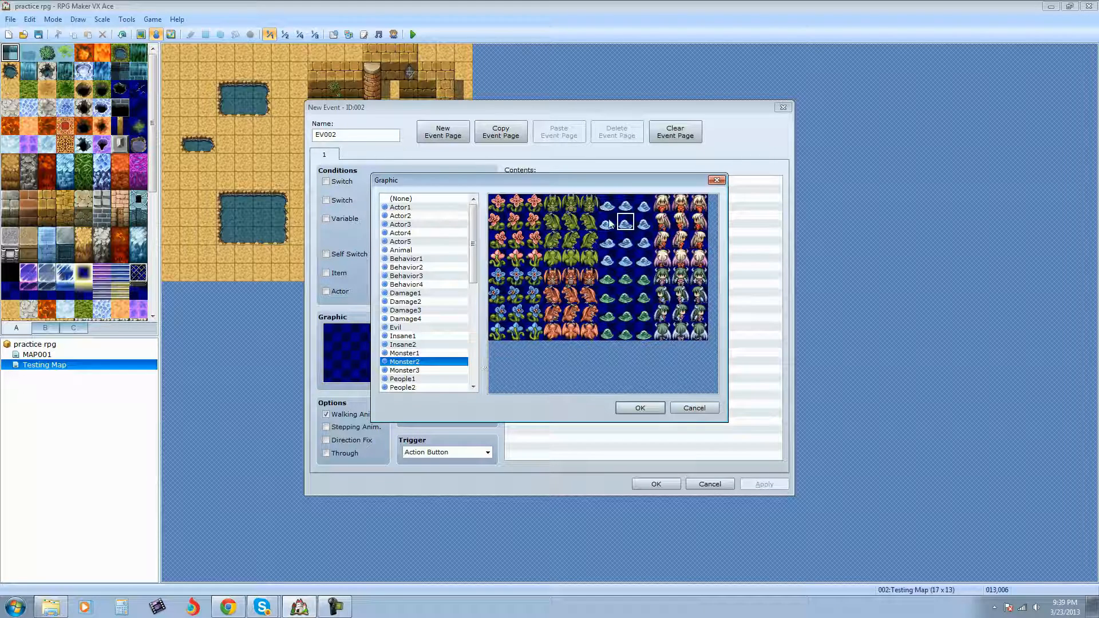
pyautogui.click(640, 408)
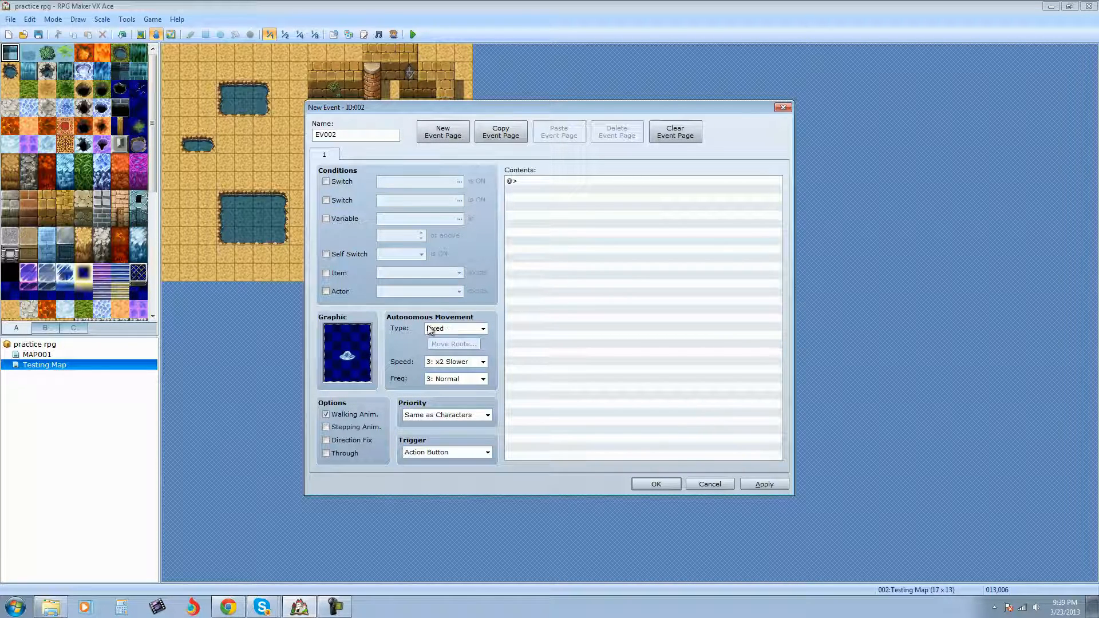
pyautogui.click(484, 329)
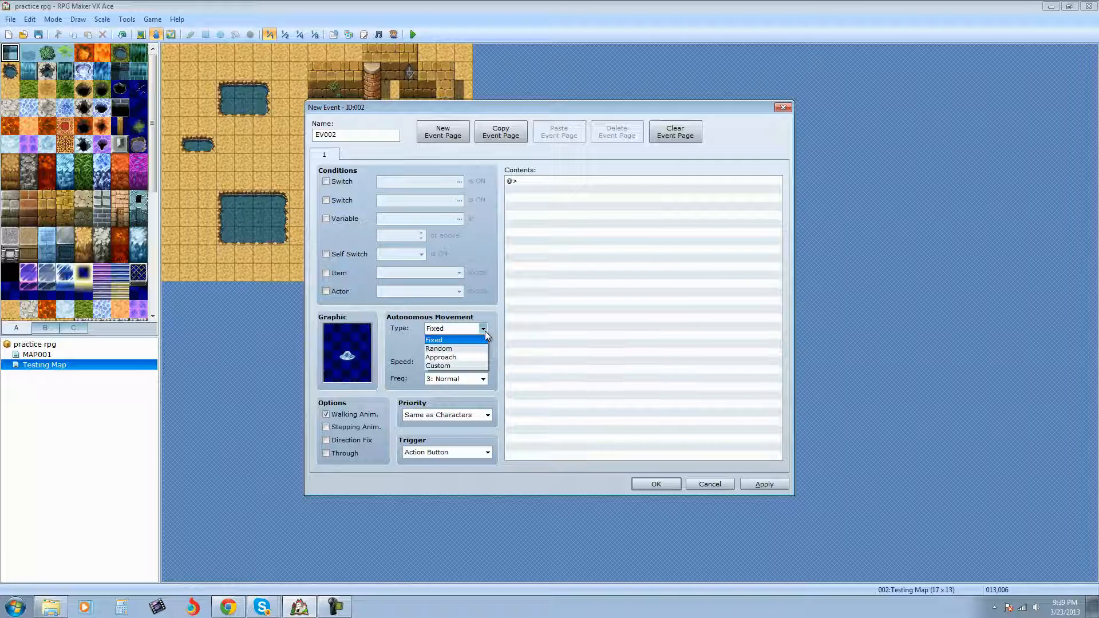
pyautogui.click(445, 341)
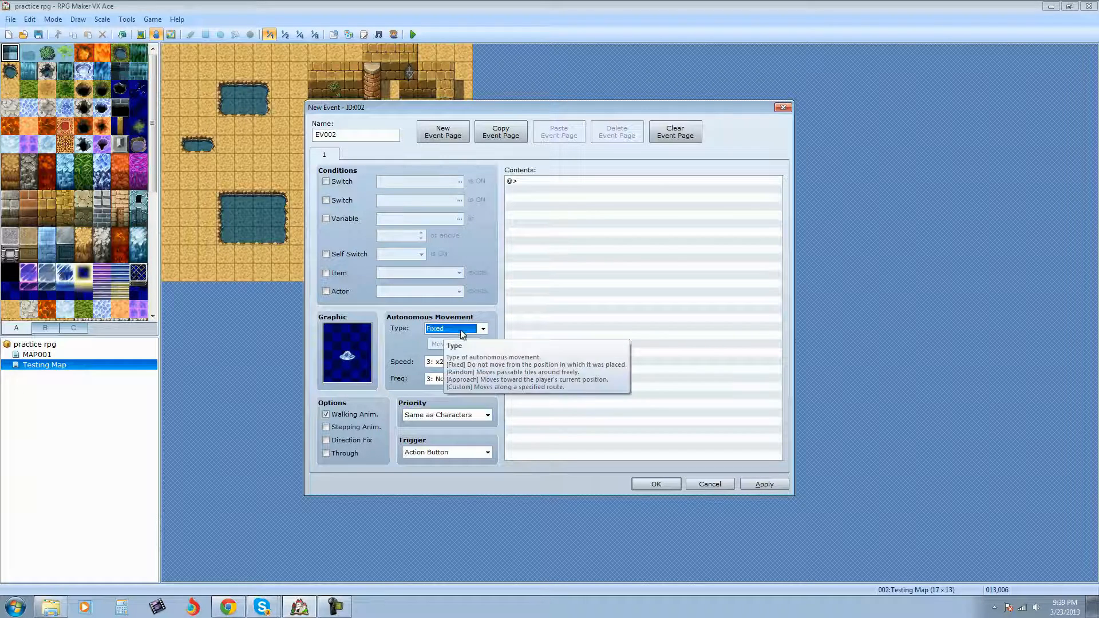
pyautogui.click(484, 328)
pyautogui.click(458, 366)
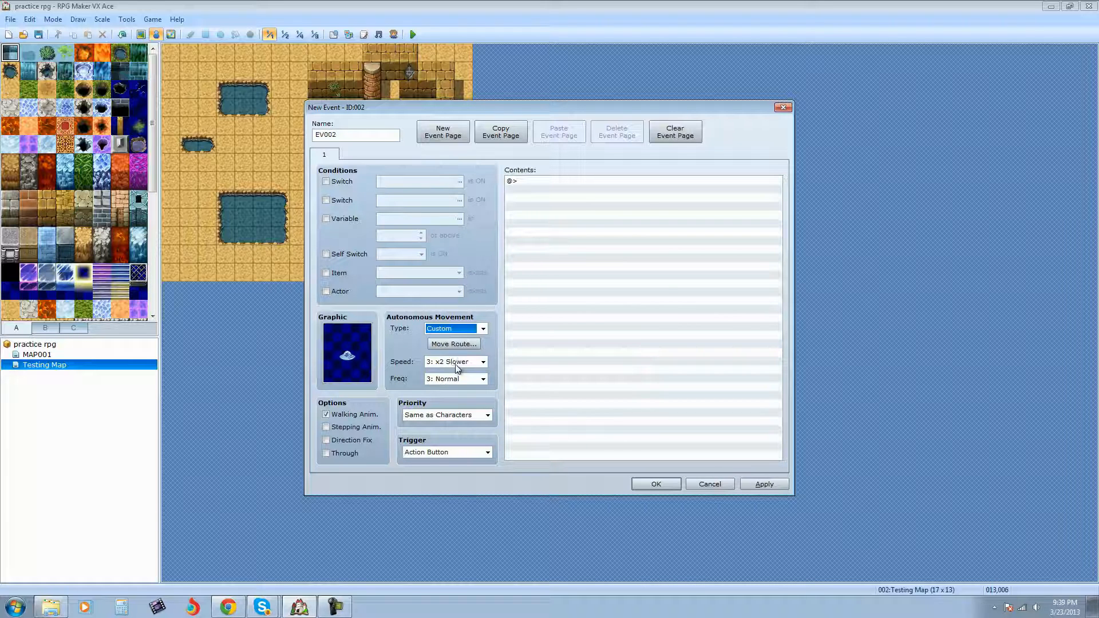
pyautogui.click(453, 344)
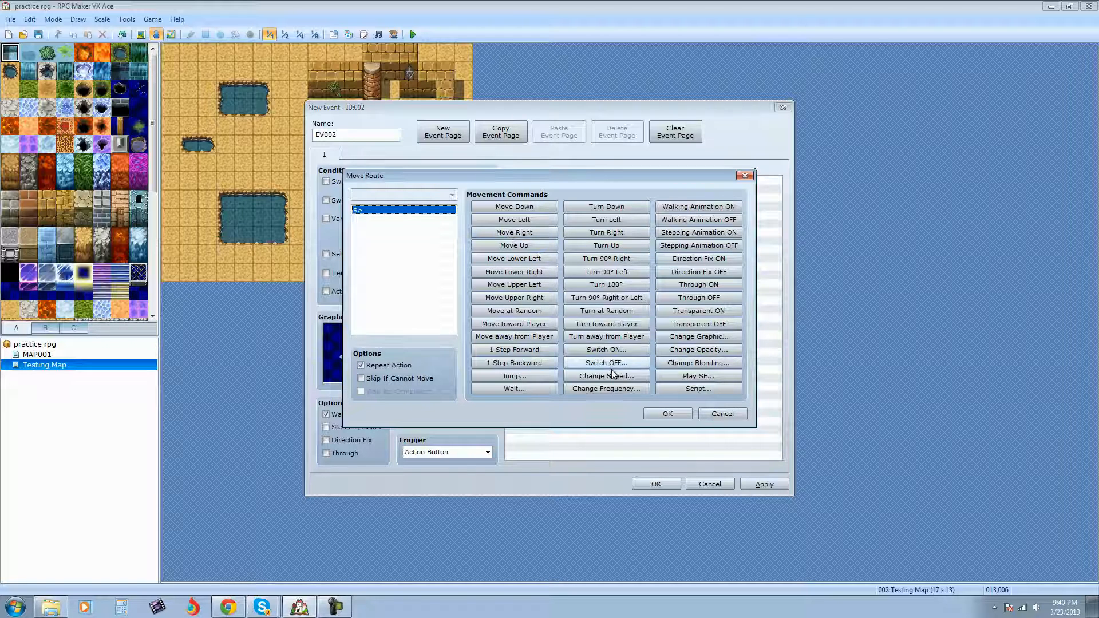
pyautogui.click(723, 414)
# Set the event's autonomous movement type to Random
pyautogui.click(456, 329)
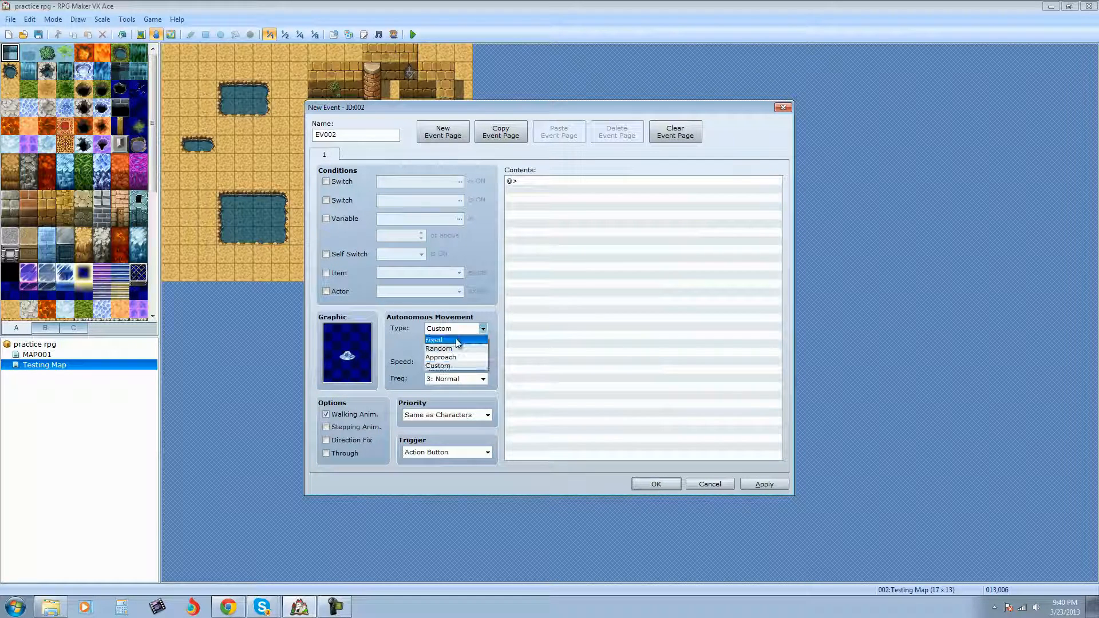
pyautogui.click(452, 346)
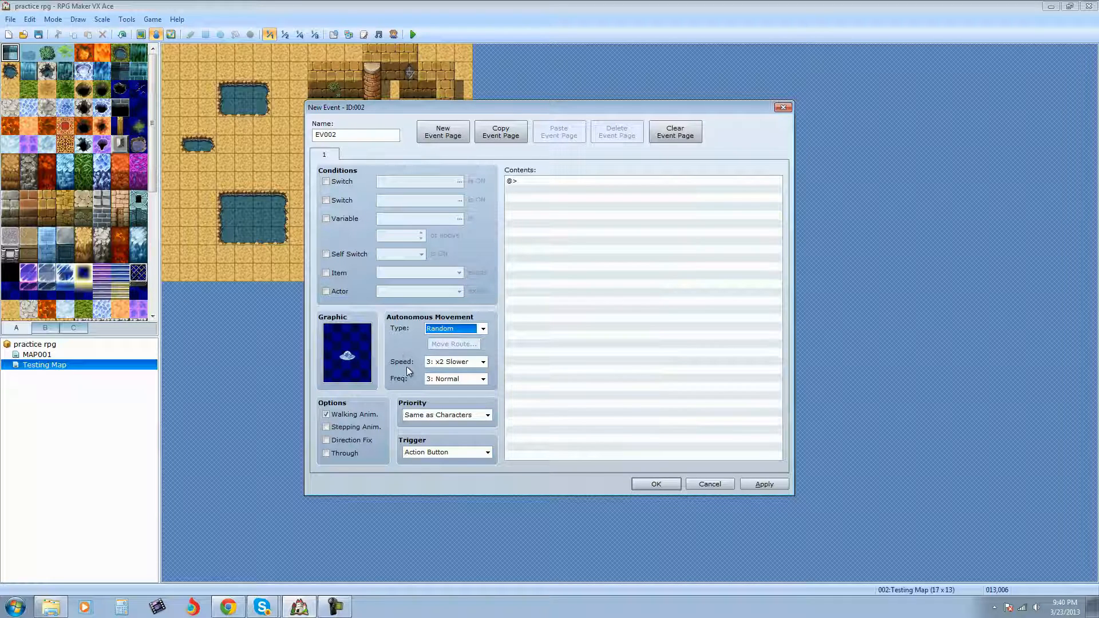
pyautogui.moveTo(407, 367)
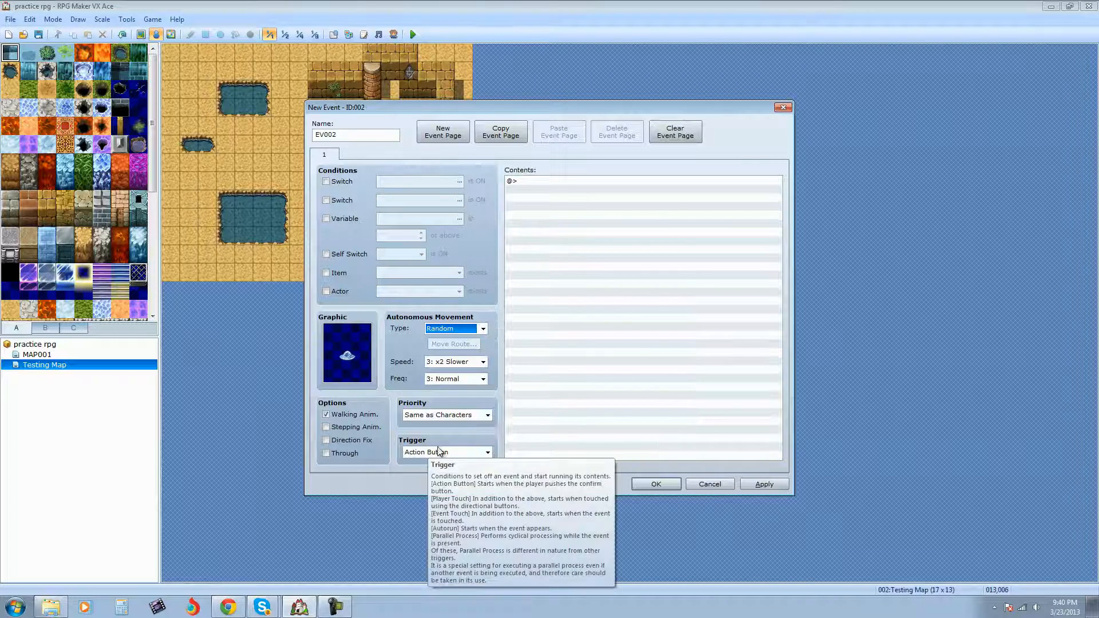
# Set the event's priority to Same as Characters and its trigger to Player Touch
pyautogui.click(486, 453)
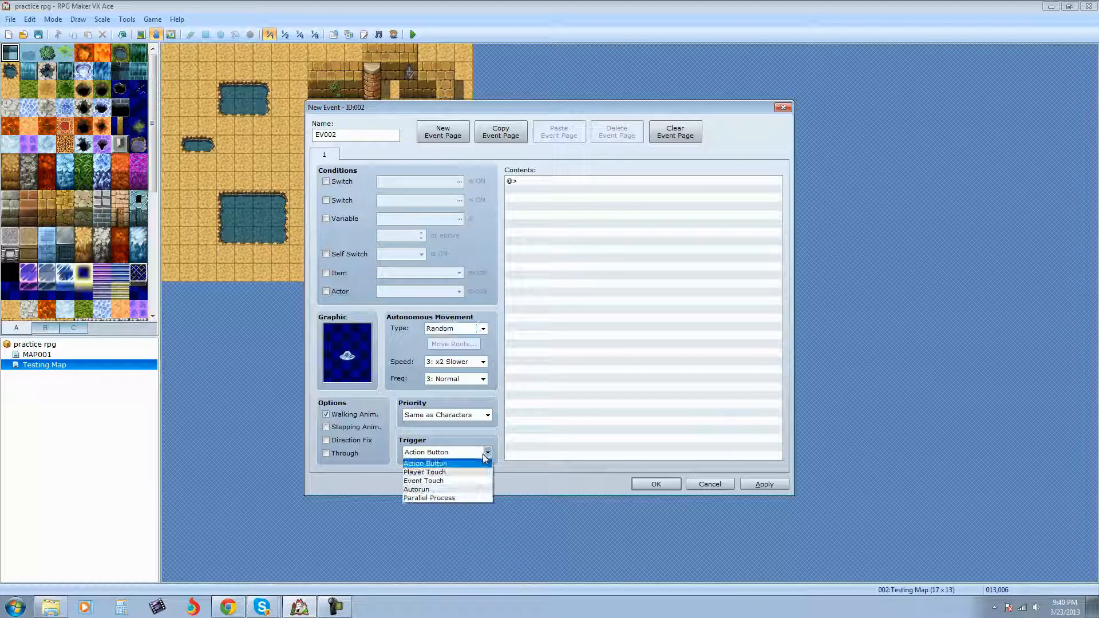
pyautogui.click(460, 472)
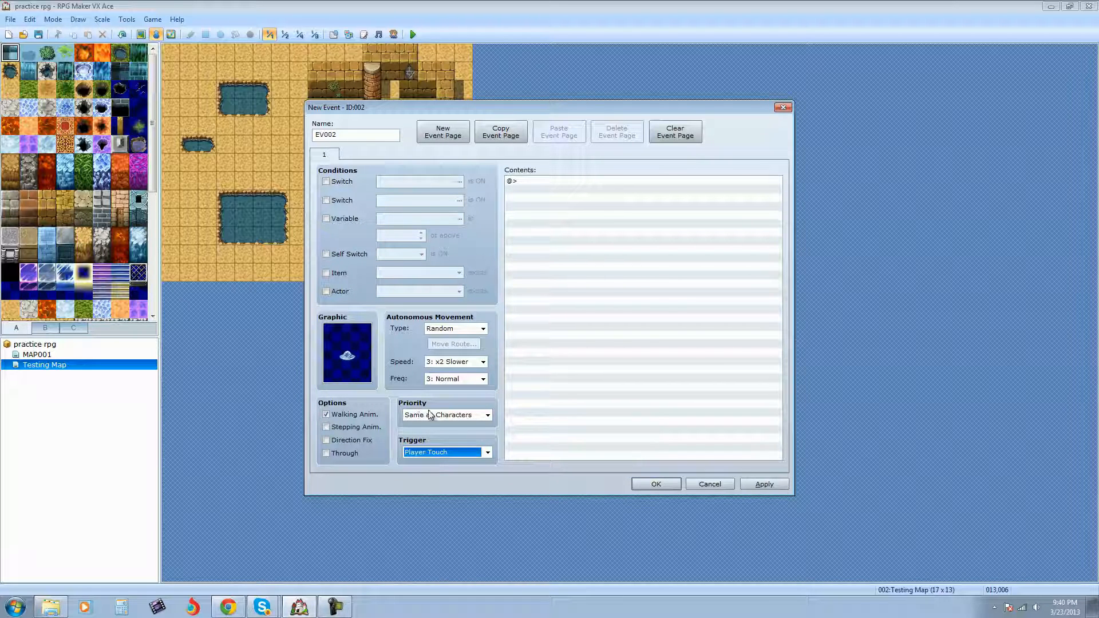
pyautogui.moveTo(487, 420)
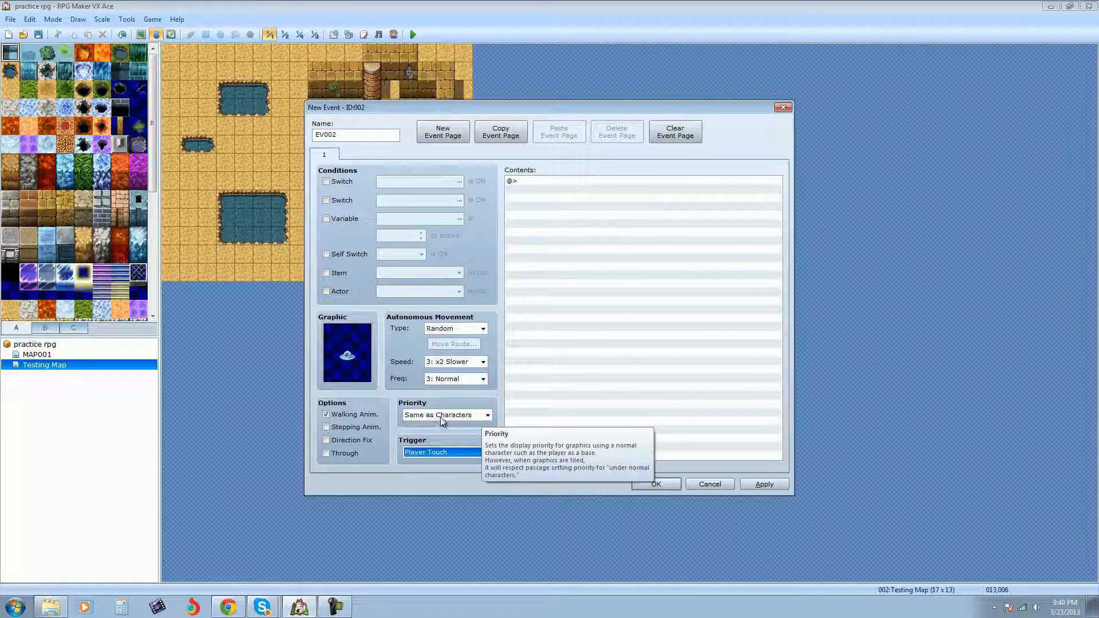
pyautogui.click(444, 452)
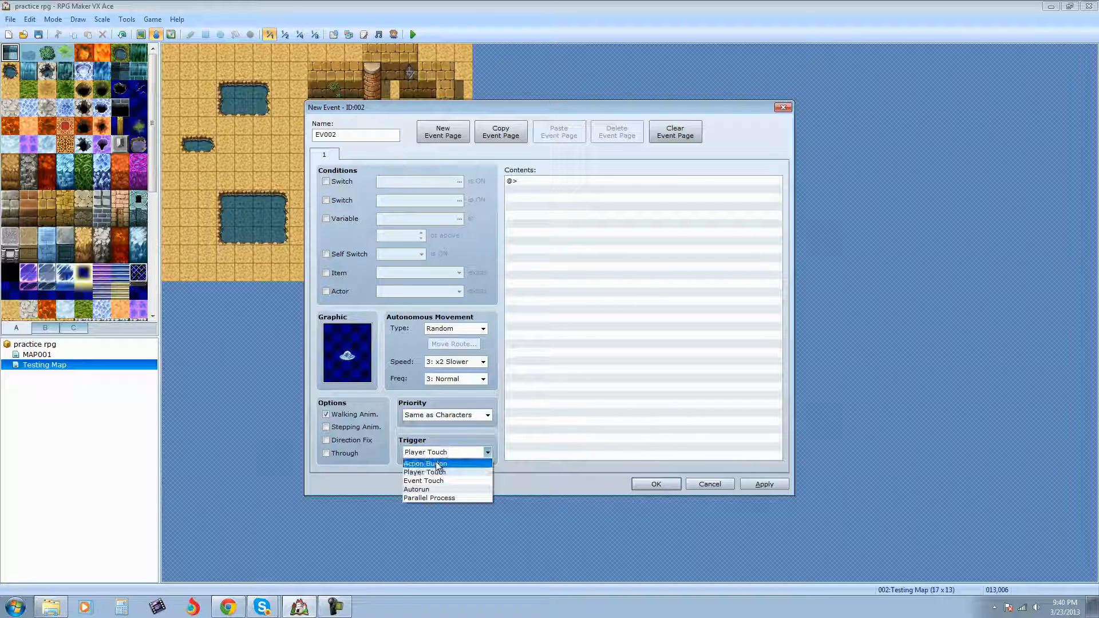
pyautogui.click(426, 464)
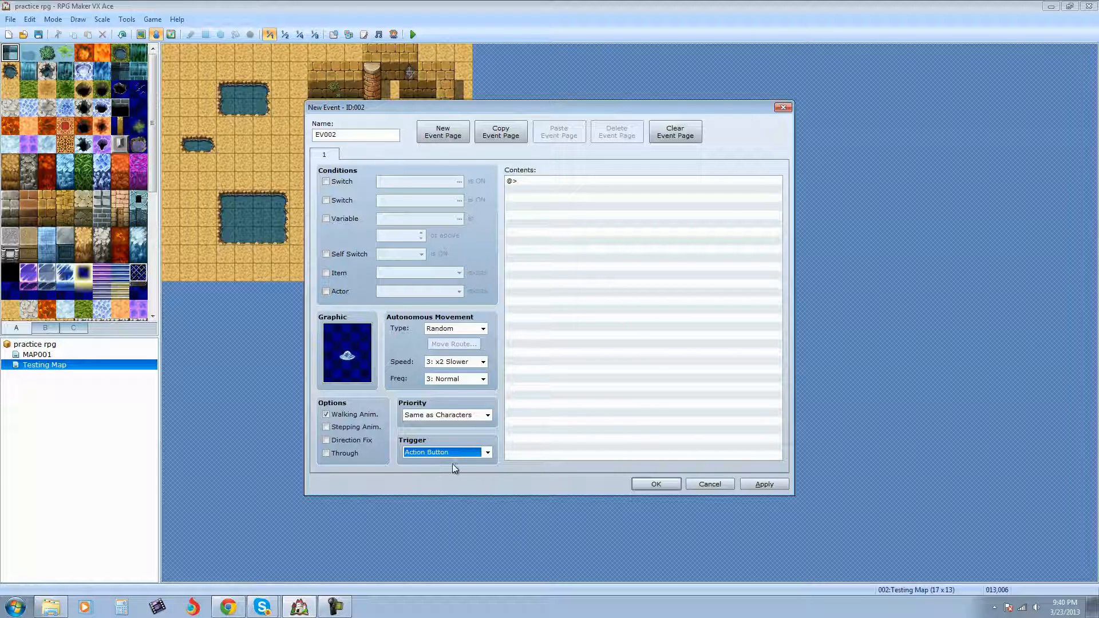
pyautogui.click(456, 416)
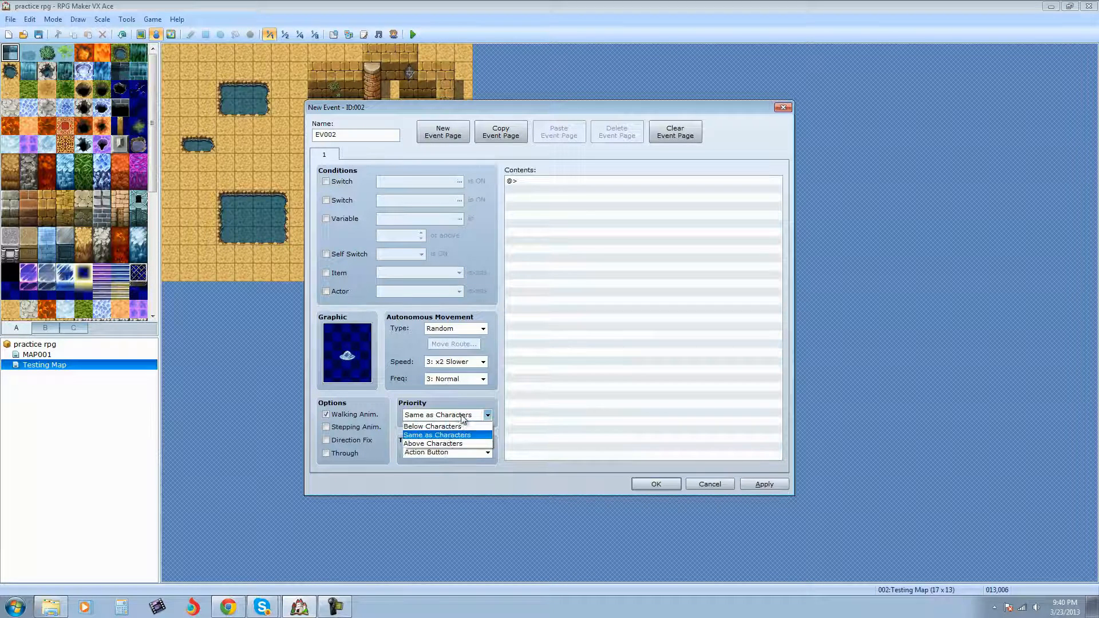
pyautogui.click(437, 436)
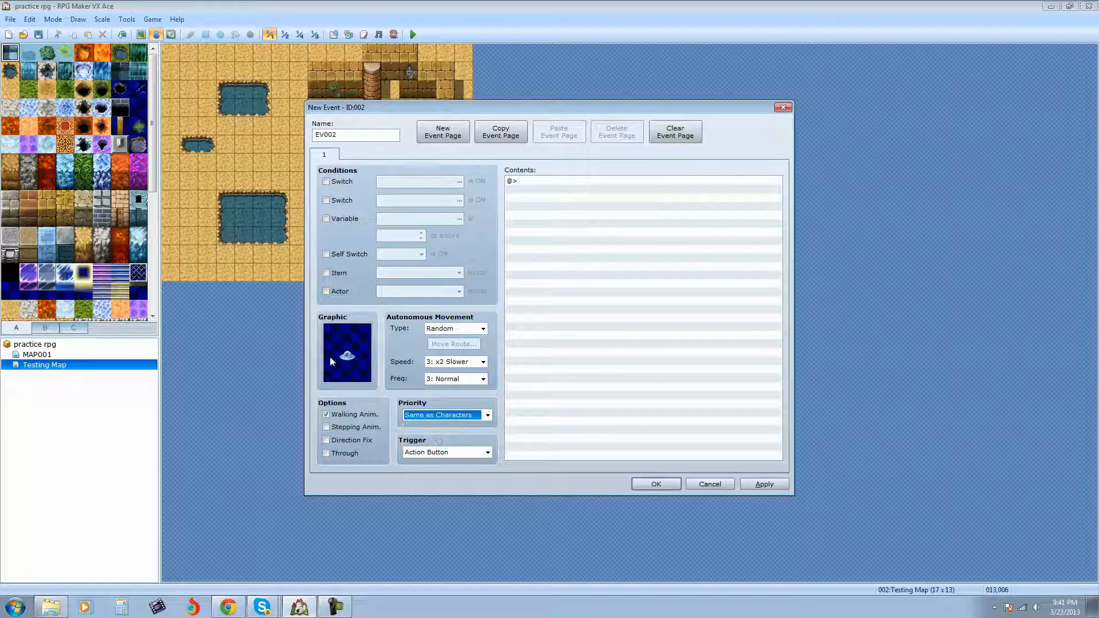
pyautogui.click(486, 452)
pyautogui.click(454, 472)
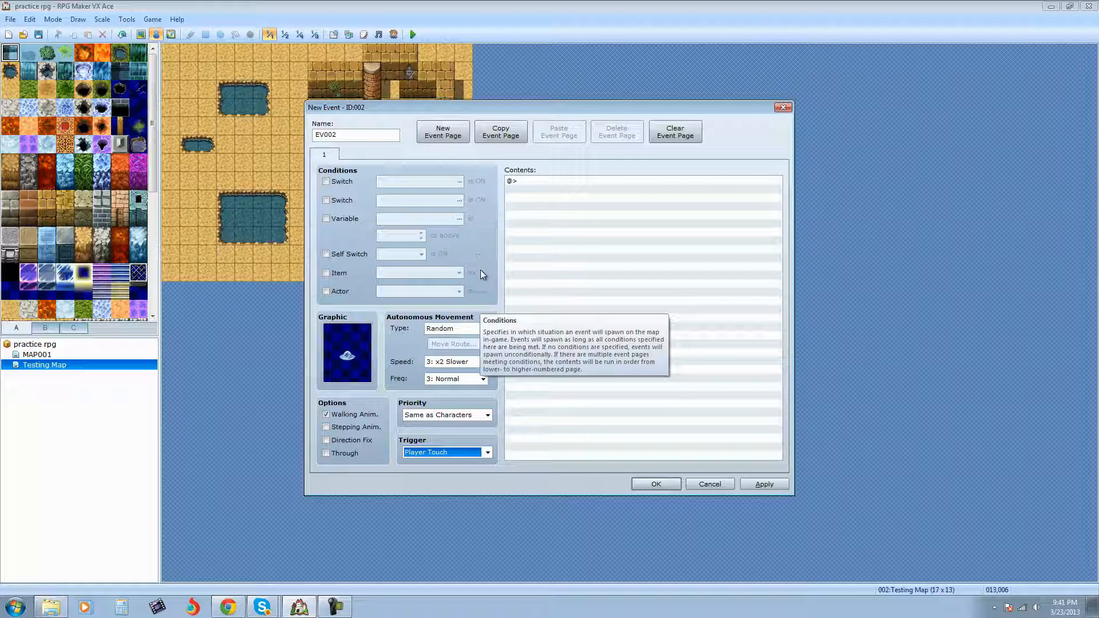
# Try the movement frequency 5: Highest and return it to 3: Normal, keeping the speed at 3: x2 Slower
pyautogui.click(483, 379)
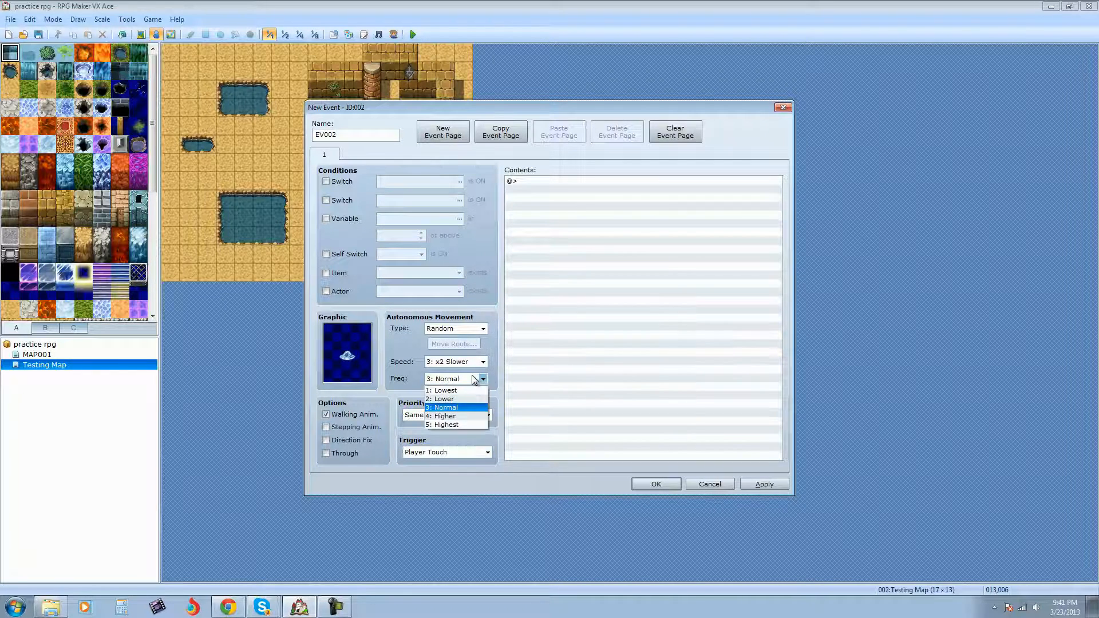
pyautogui.click(466, 423)
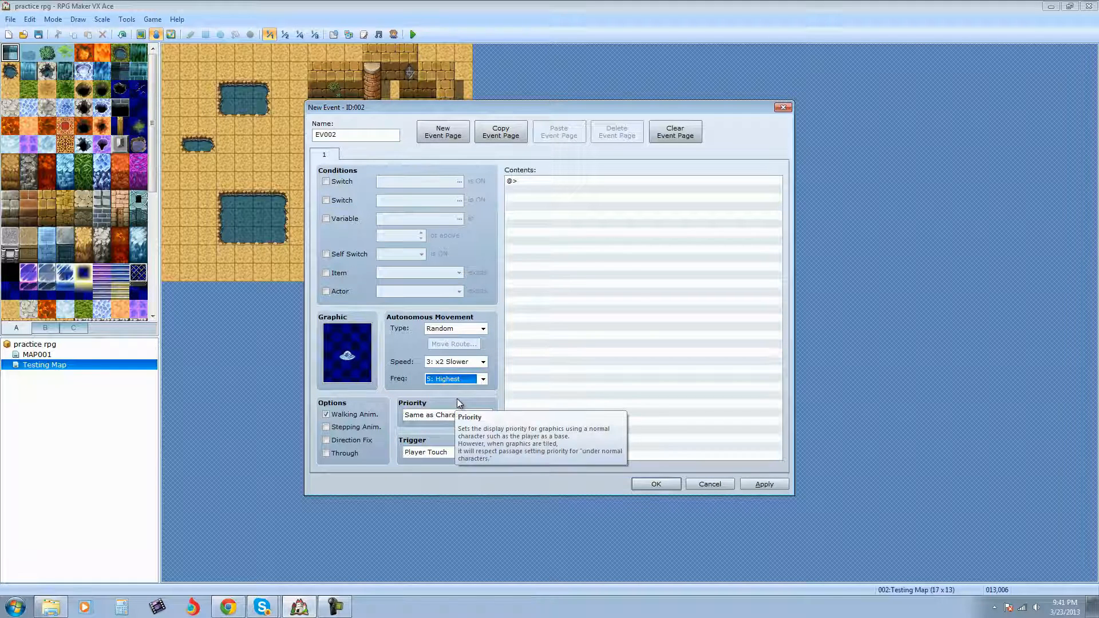
pyautogui.click(455, 379)
pyautogui.click(450, 408)
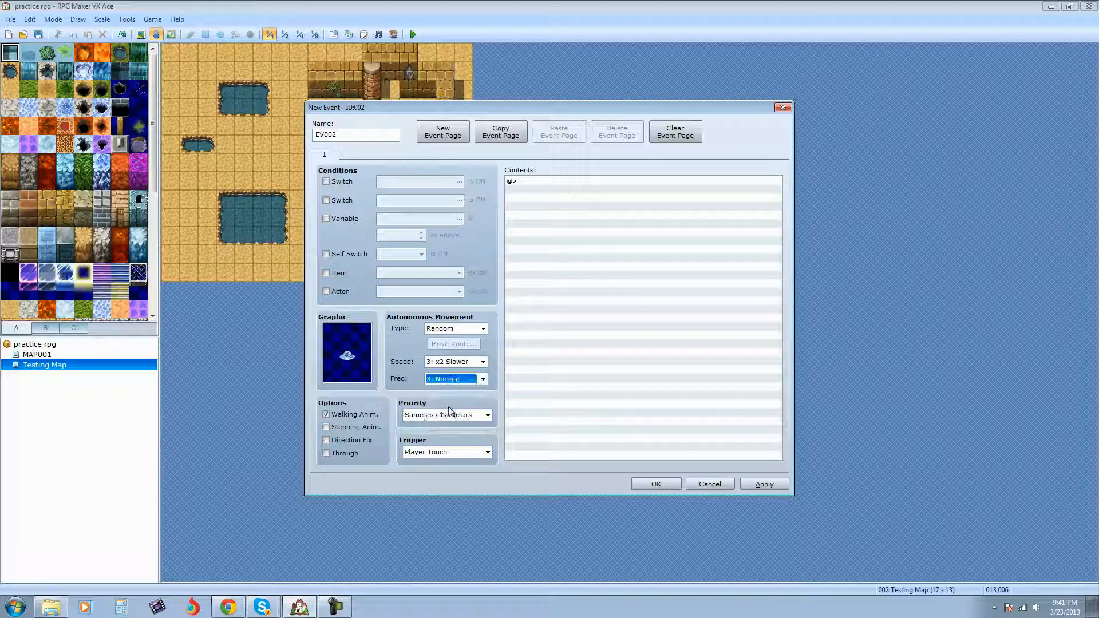
pyautogui.click(472, 362)
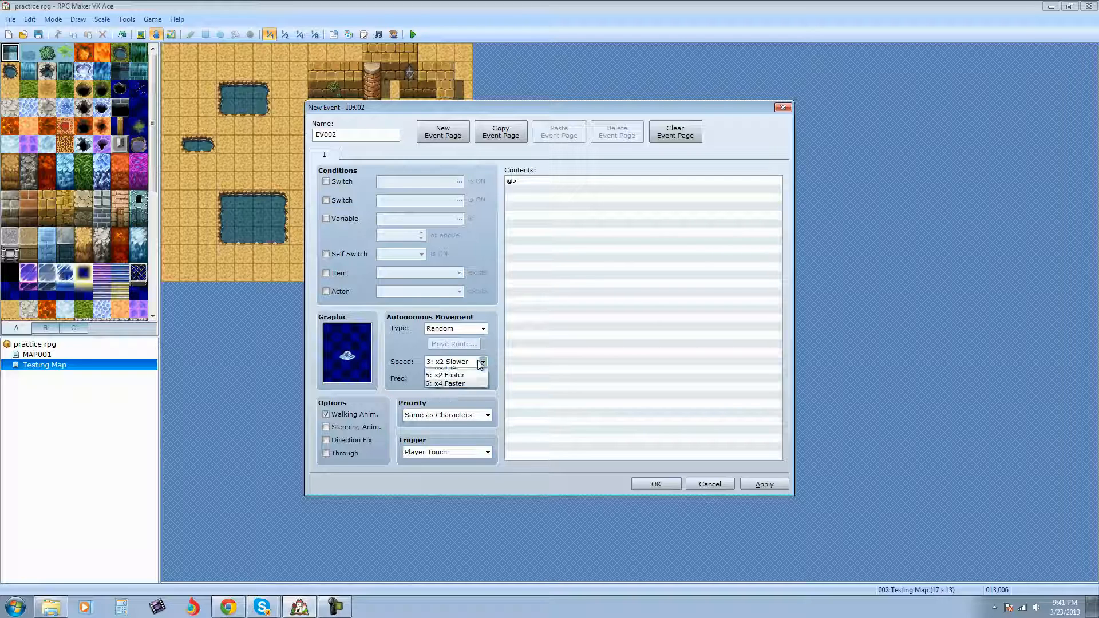
pyautogui.click(478, 359)
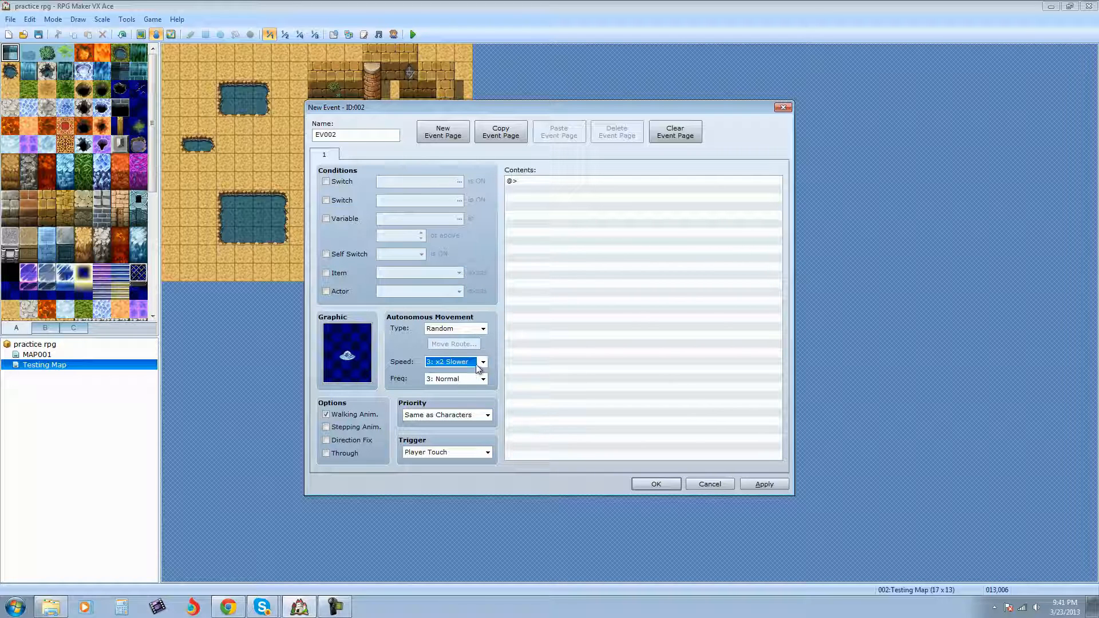
# Try the autonomous movement at speed 6: x4 Faster with frequency 5: Highest, and return the speed to 4: Normal
pyautogui.click(484, 362)
pyautogui.click(458, 415)
pyautogui.click(483, 379)
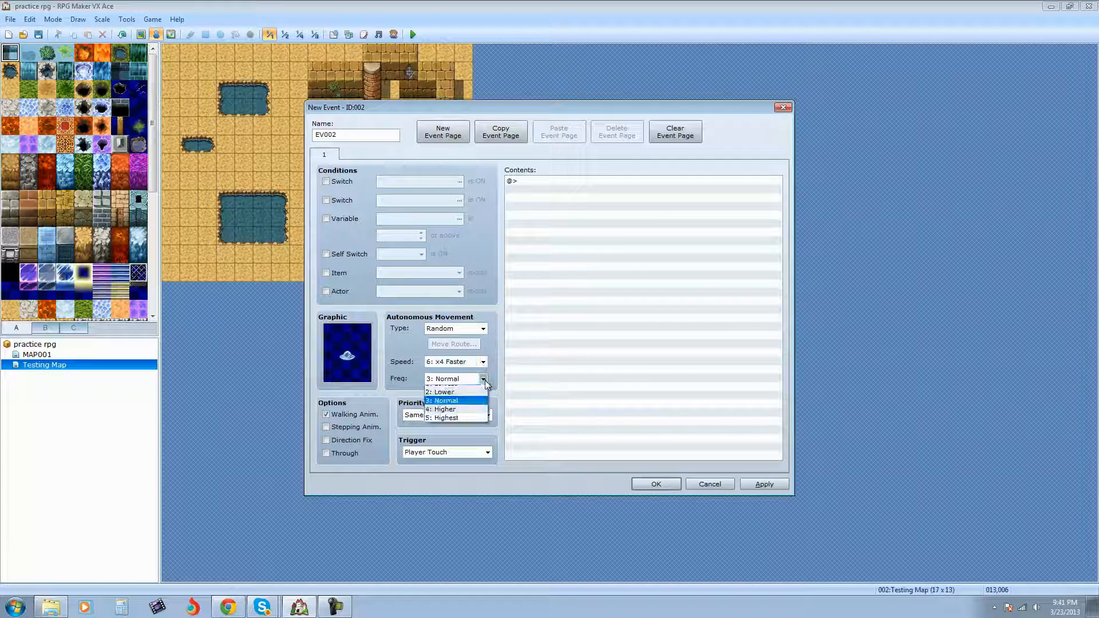
pyautogui.click(452, 414)
pyautogui.click(483, 363)
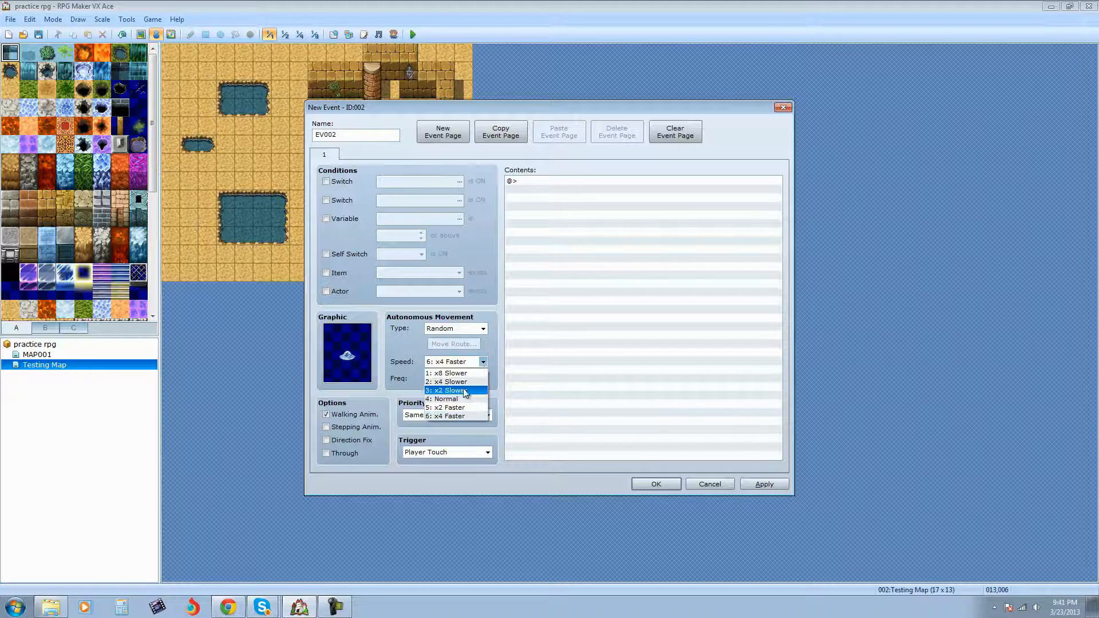
pyautogui.click(450, 386)
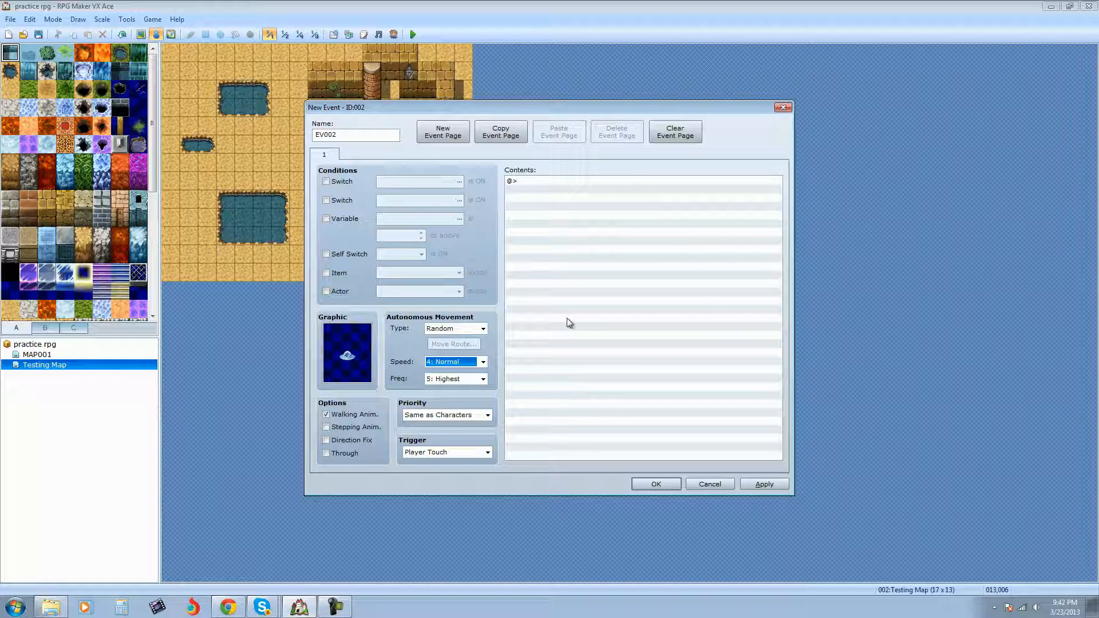
pyautogui.click(484, 362)
pyautogui.click(451, 416)
pyautogui.click(483, 362)
pyautogui.click(455, 399)
# Set the event's movement frequency to 3: Normal and its speed to 3: x2 Slower
pyautogui.click(483, 380)
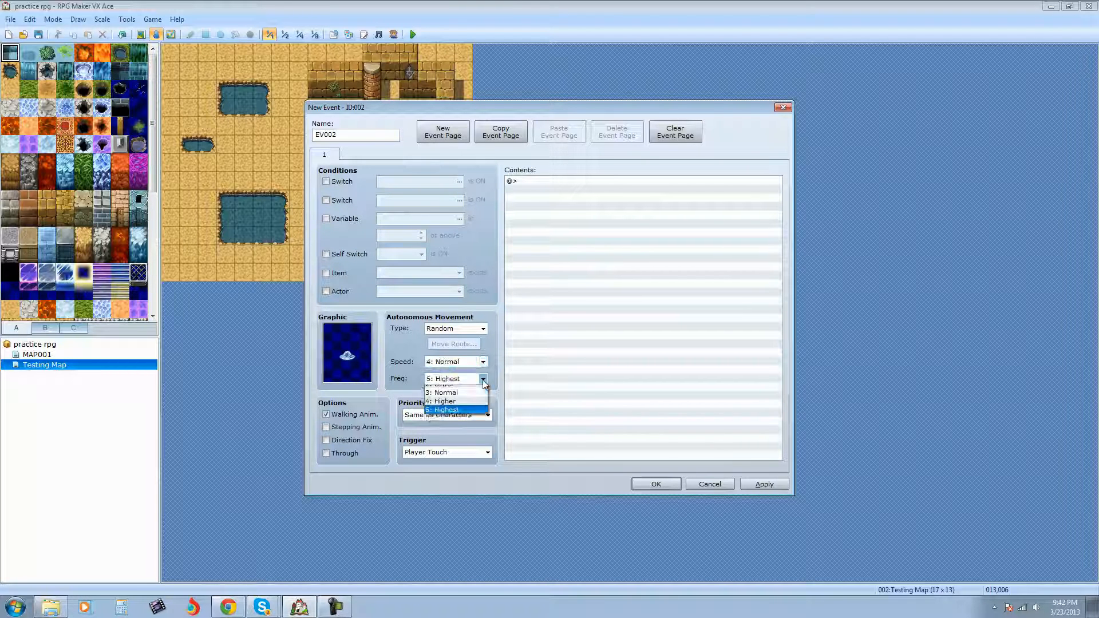
pyautogui.click(461, 405)
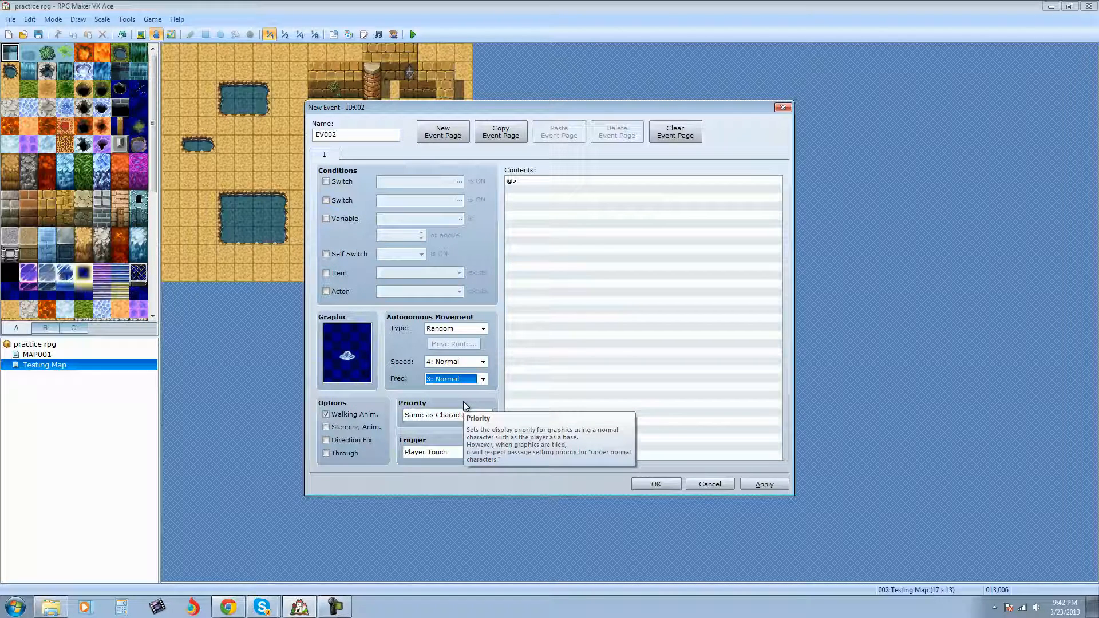
pyautogui.click(484, 362)
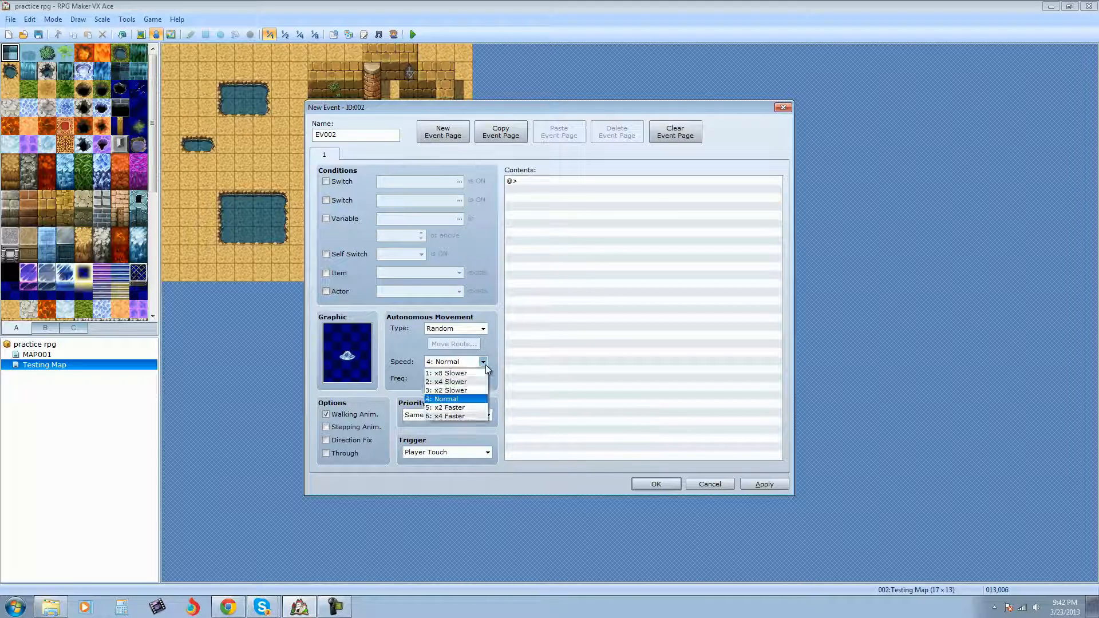
pyautogui.click(470, 390)
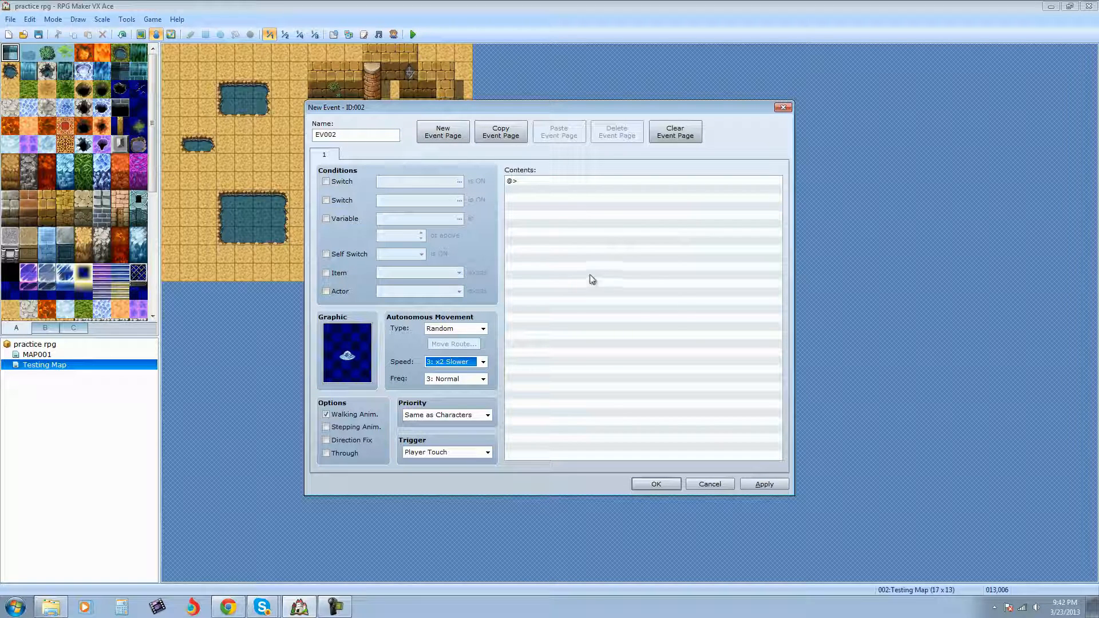
# Begin a Battle Processing command in the slime event's contents, directly designating the troop 001:Blob*3
pyautogui.doubleClick(560, 182)
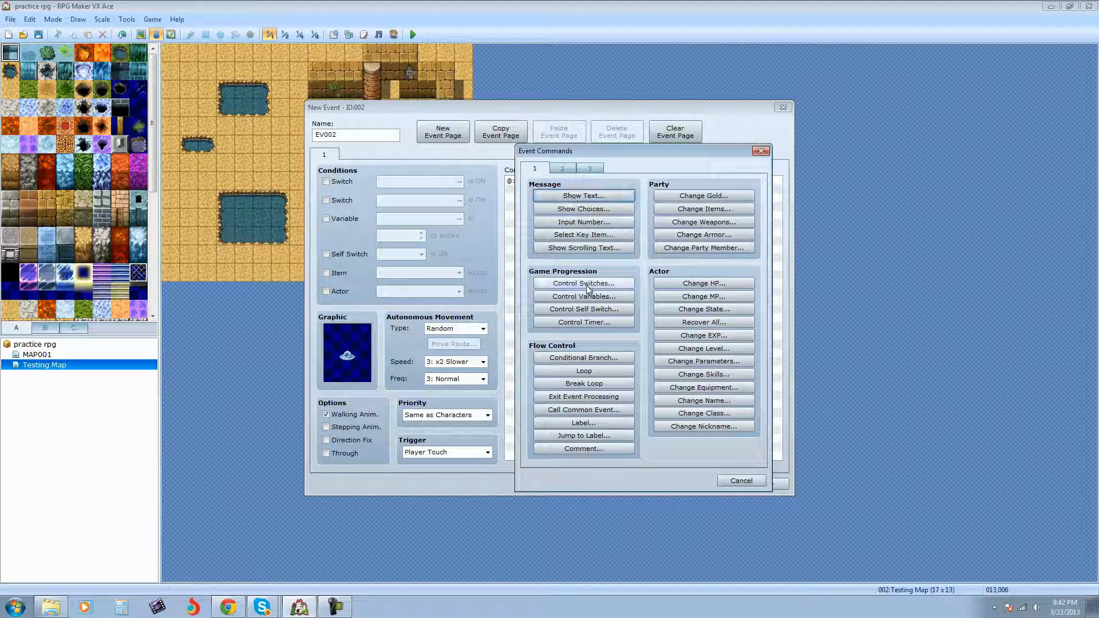
pyautogui.click(564, 169)
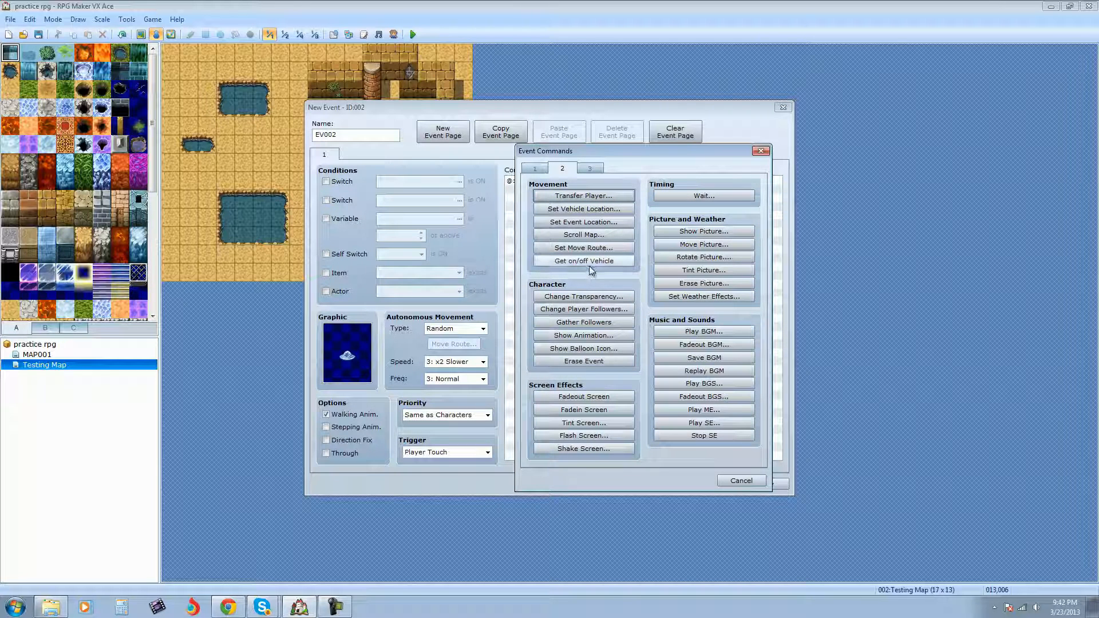
pyautogui.click(596, 168)
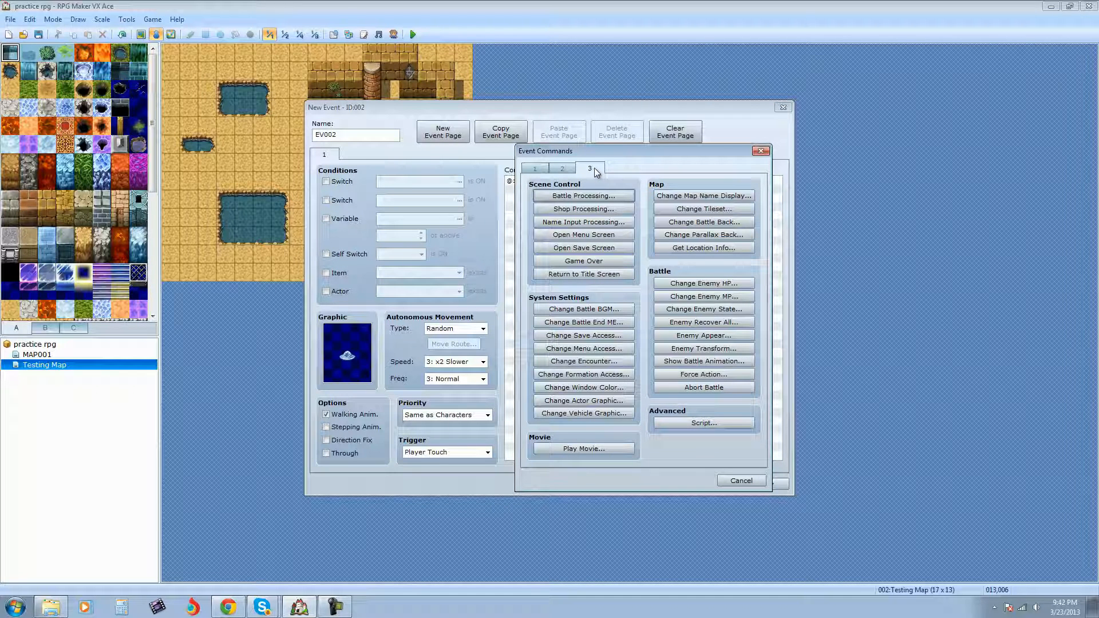
pyautogui.click(604, 197)
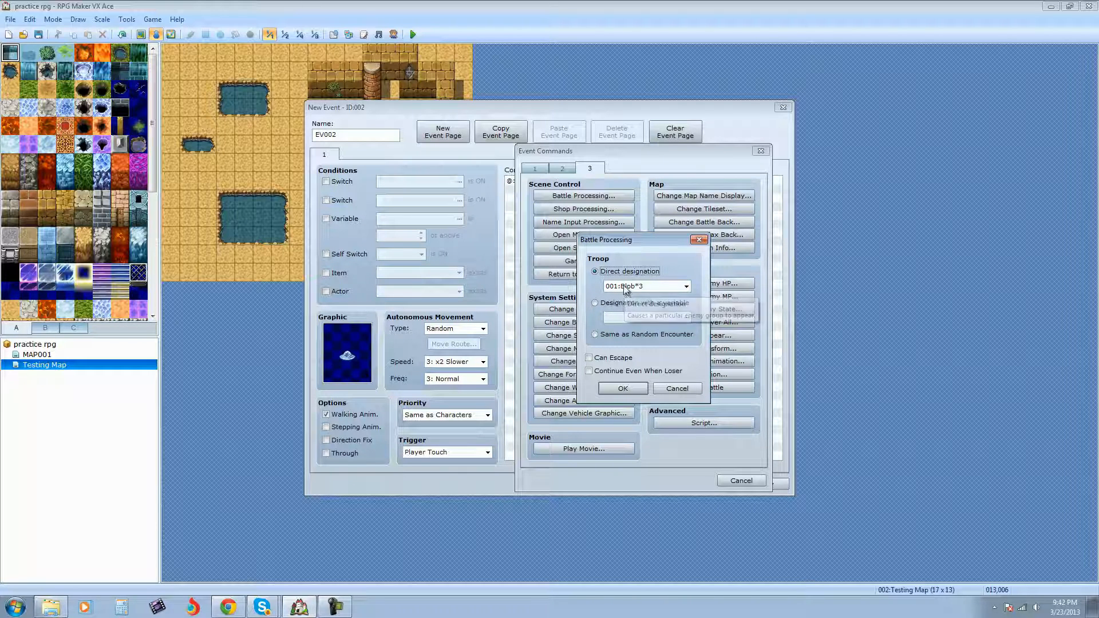
pyautogui.click(686, 286)
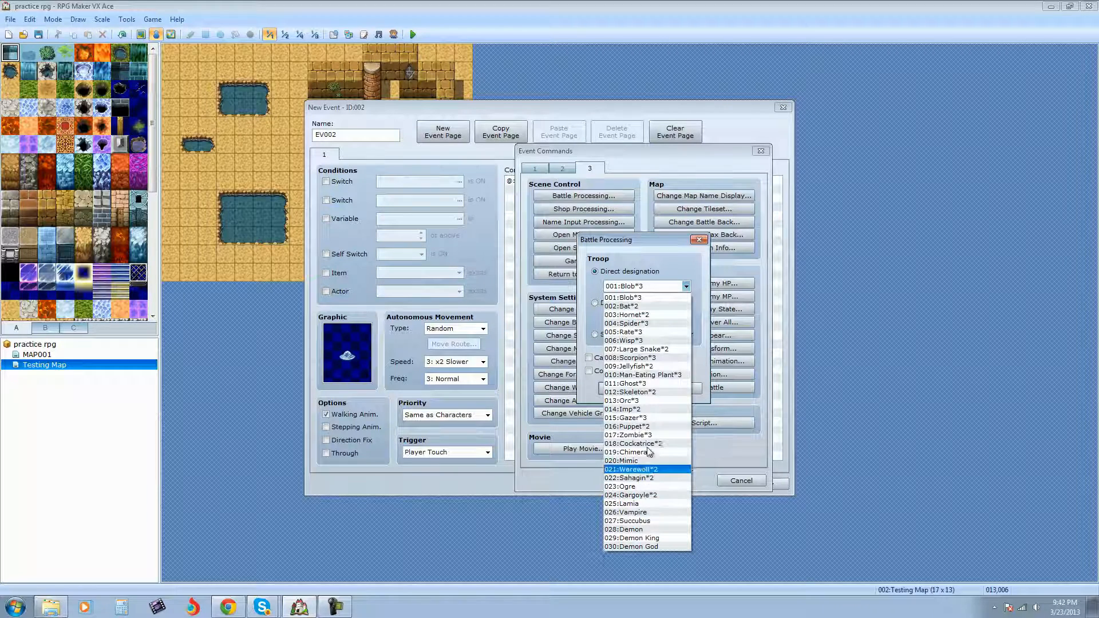
pyautogui.click(638, 297)
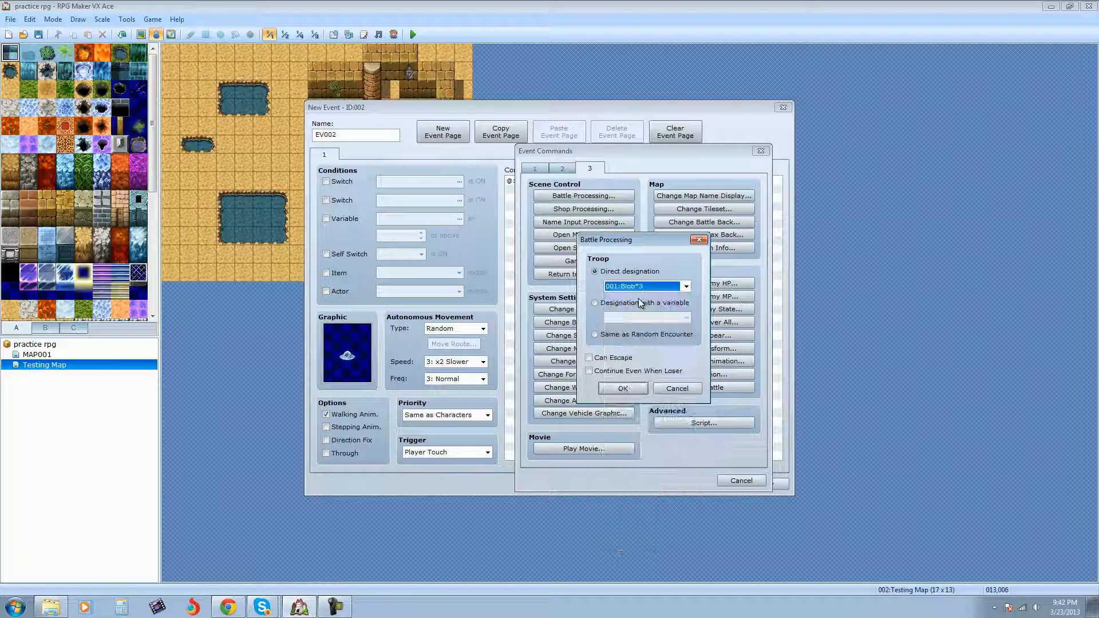
# Try the variable troop designation, Can Escape and Continue Even When Loser options, and return to direct designation with both options off
pyautogui.click(595, 303)
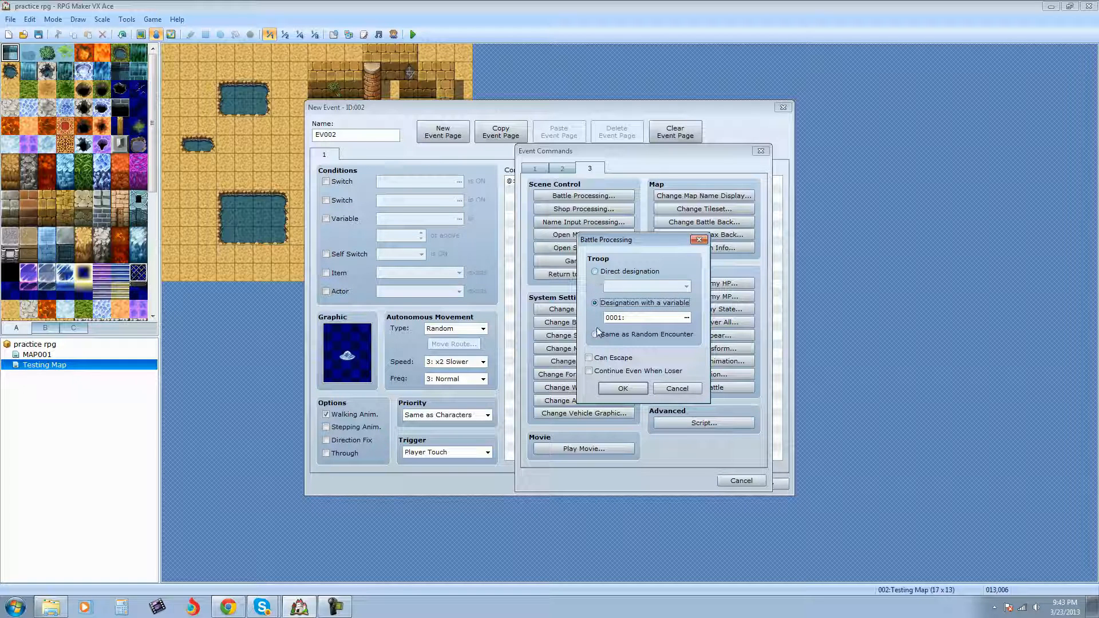
pyautogui.click(595, 272)
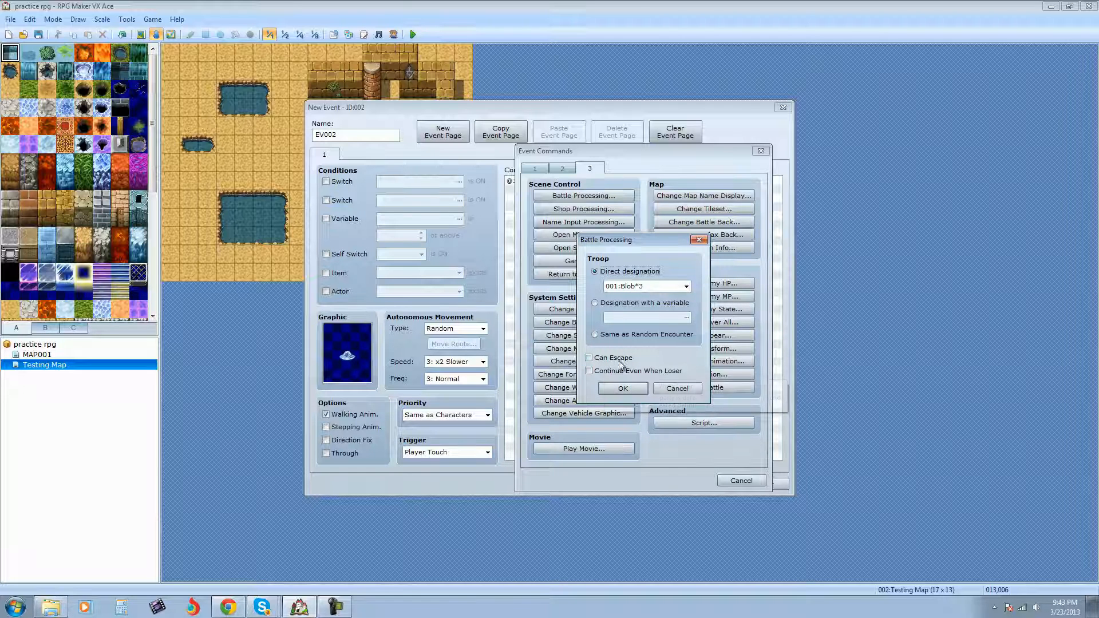
pyautogui.click(589, 359)
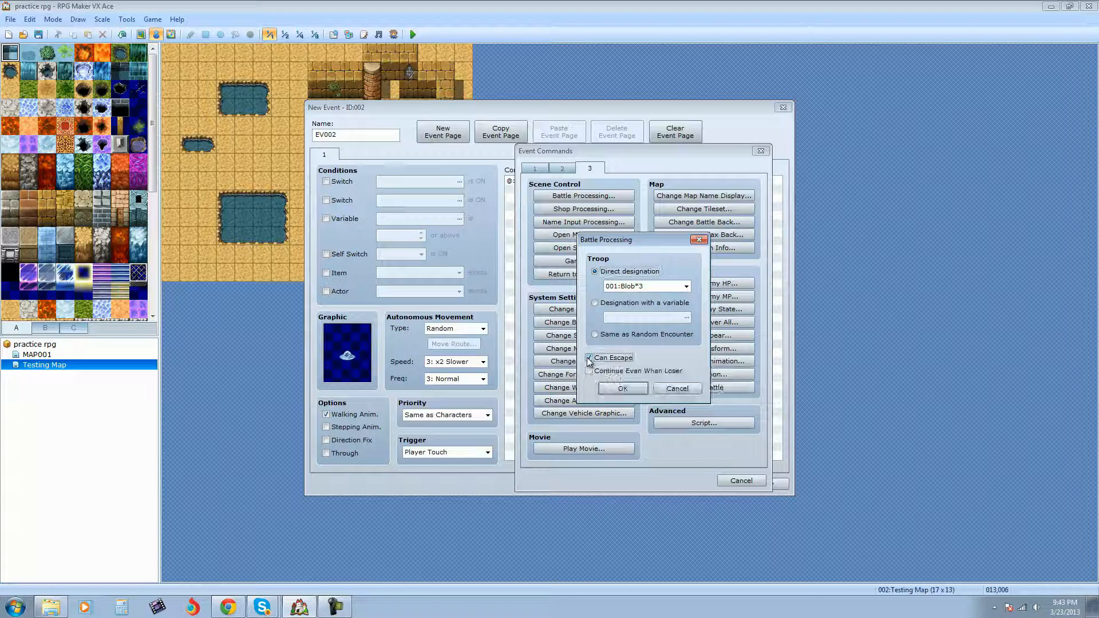
pyautogui.click(589, 359)
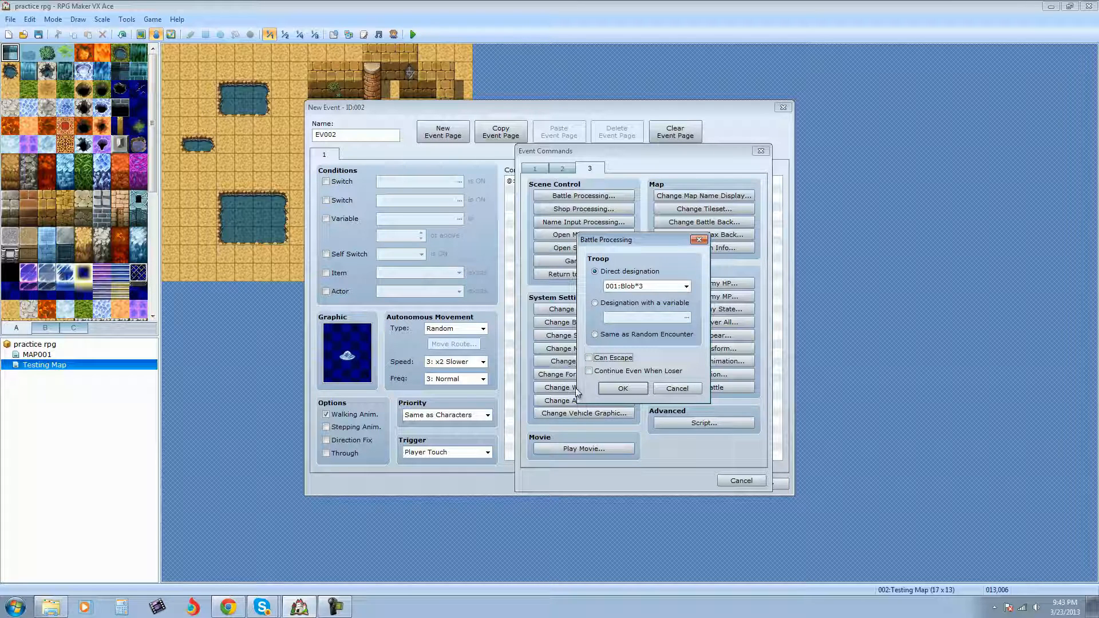
pyautogui.moveTo(593, 376)
pyautogui.click(589, 372)
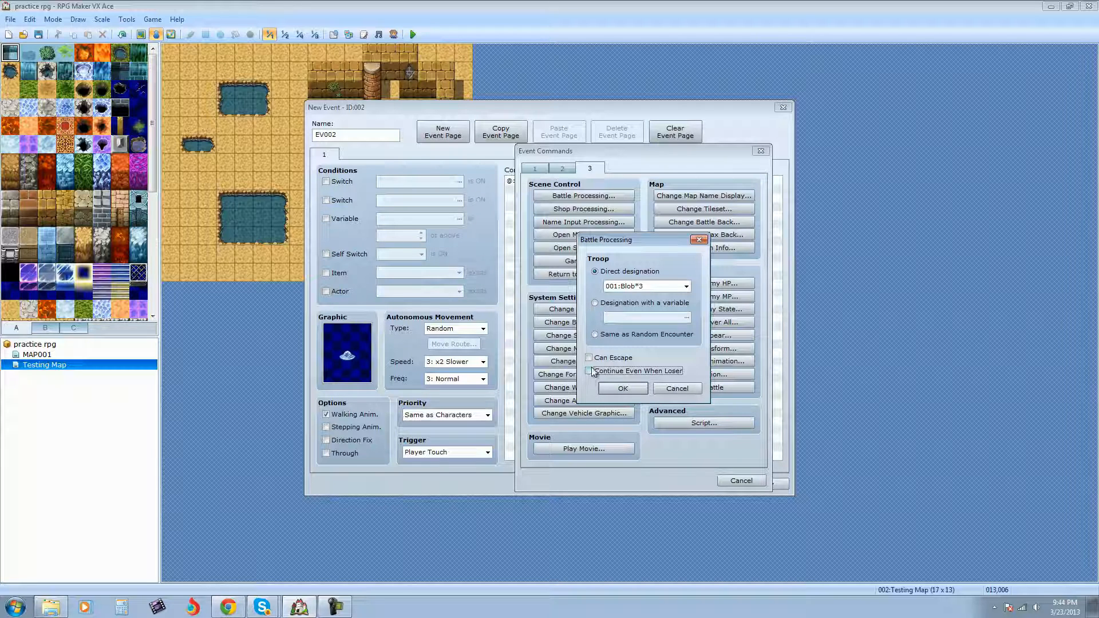
pyautogui.click(589, 370)
# Allow escaping from the Blob*3 battle and add the Battle Processing command to the event
pyautogui.click(591, 358)
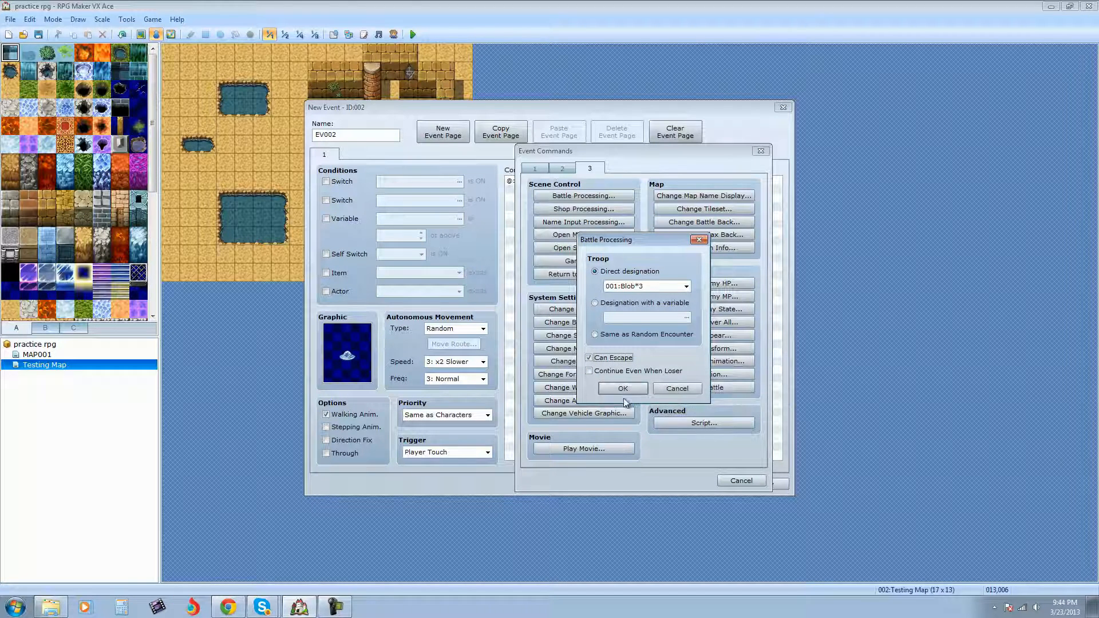
pyautogui.click(623, 389)
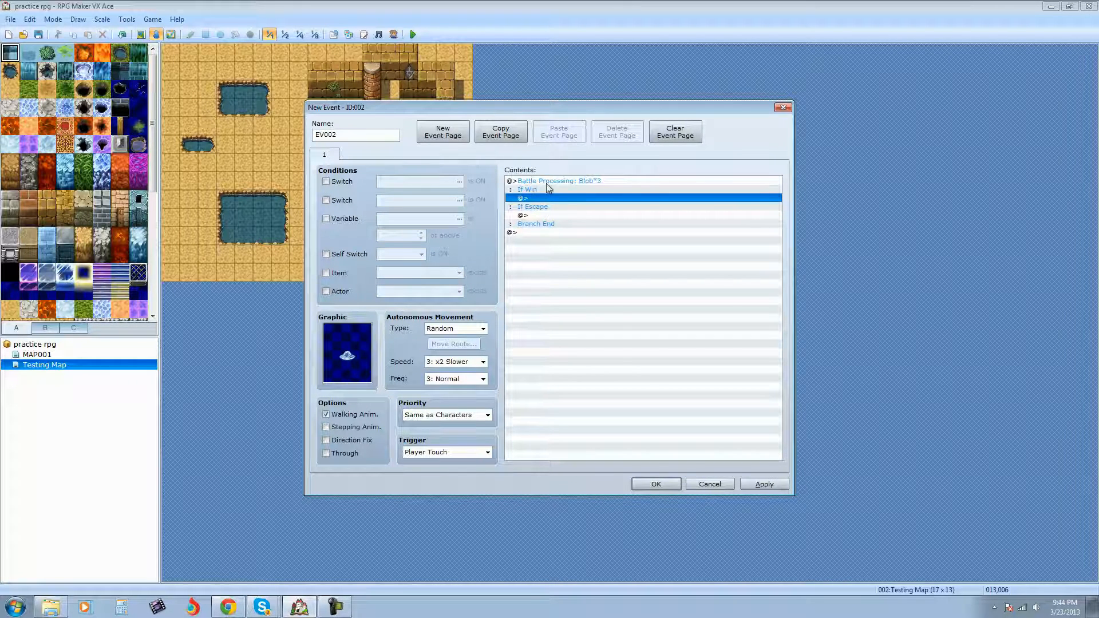
# Add an Erase Event command to the battle's If Win branch, and apply and close the event
pyautogui.click(525, 216)
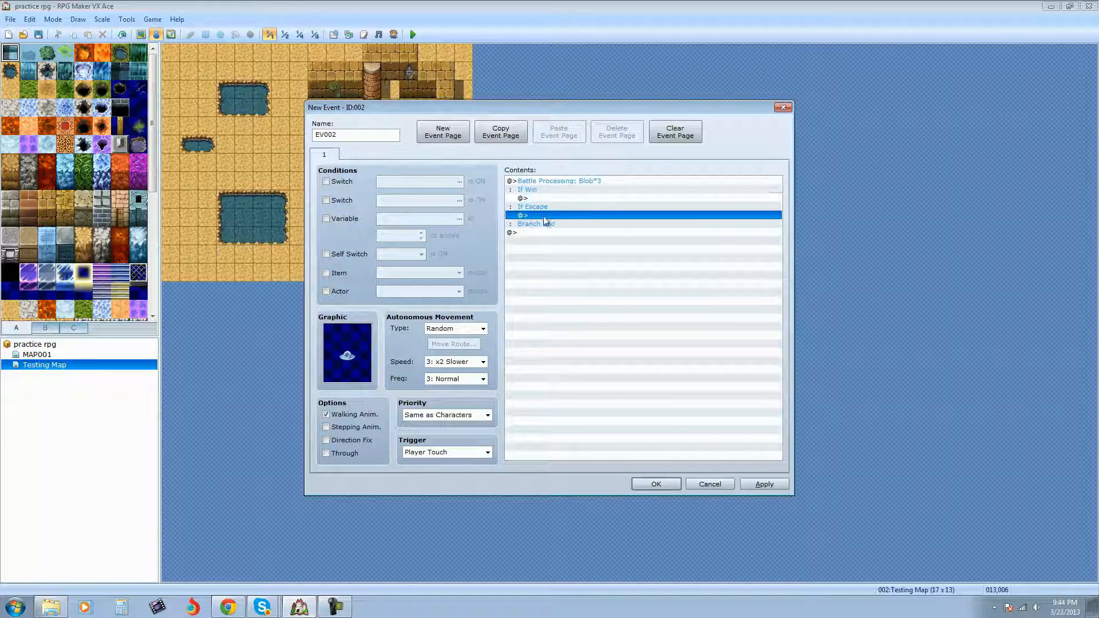
pyautogui.click(525, 191)
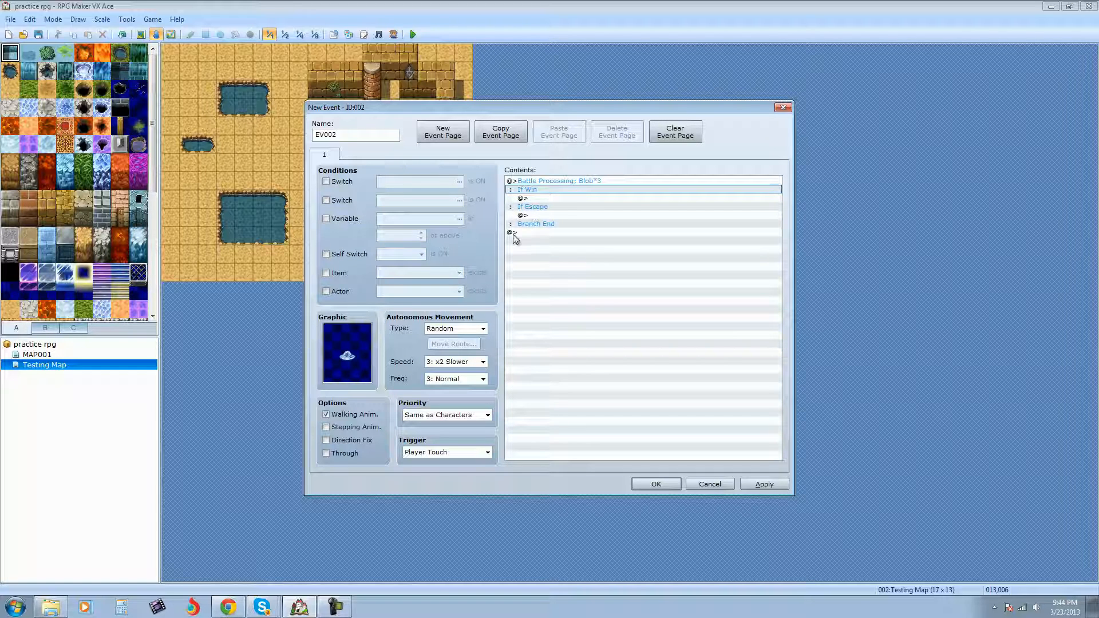
pyautogui.doubleClick(541, 200)
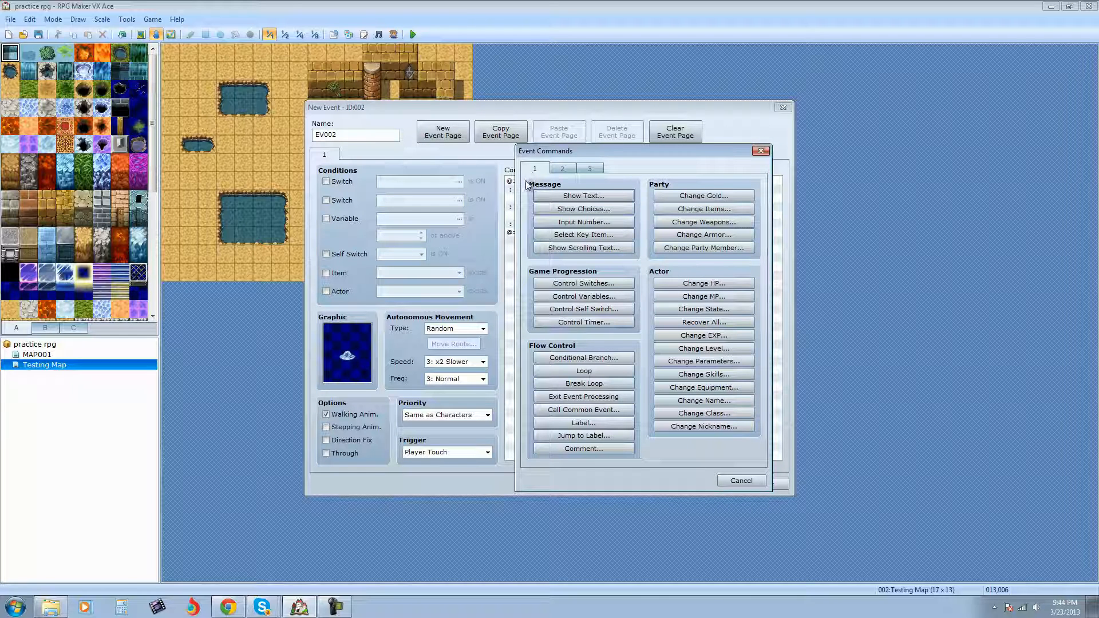
pyautogui.click(563, 168)
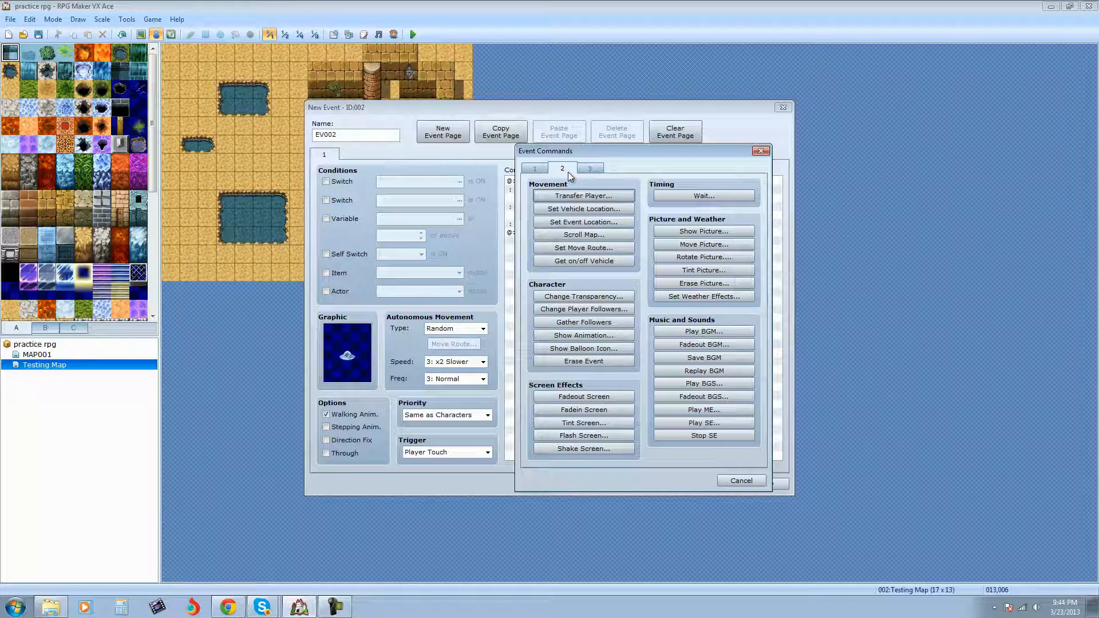
pyautogui.click(597, 363)
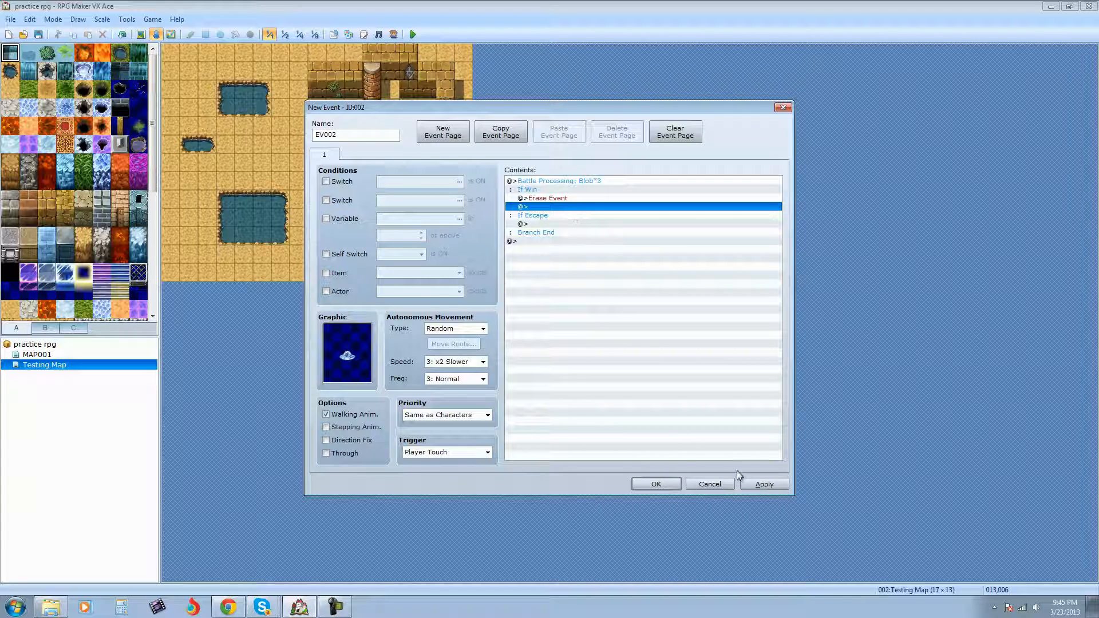
pyautogui.click(753, 486)
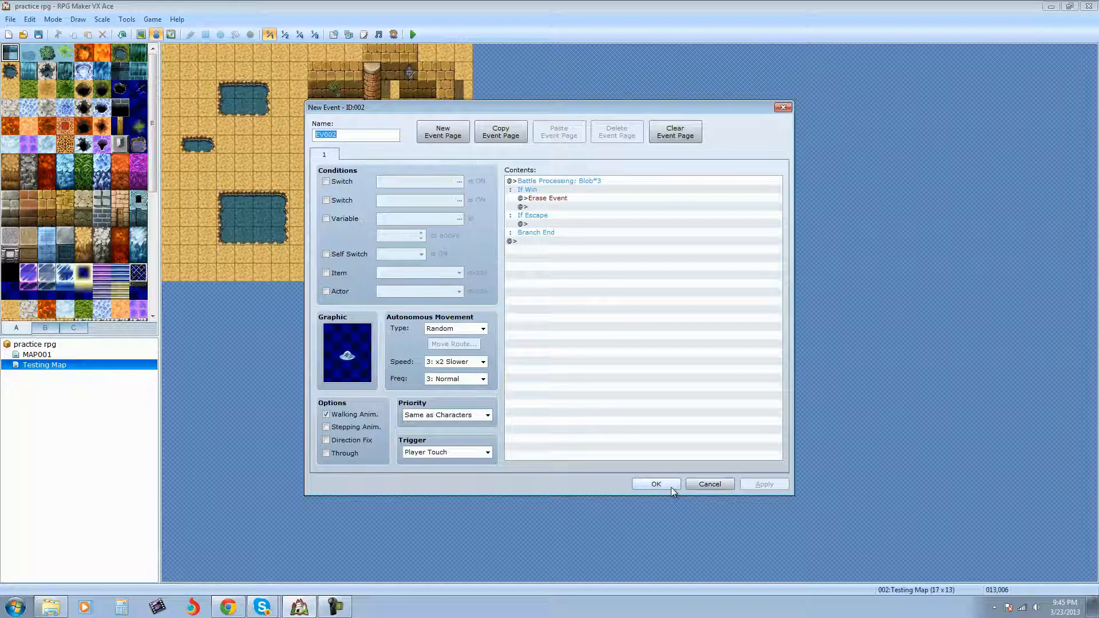
pyautogui.click(670, 485)
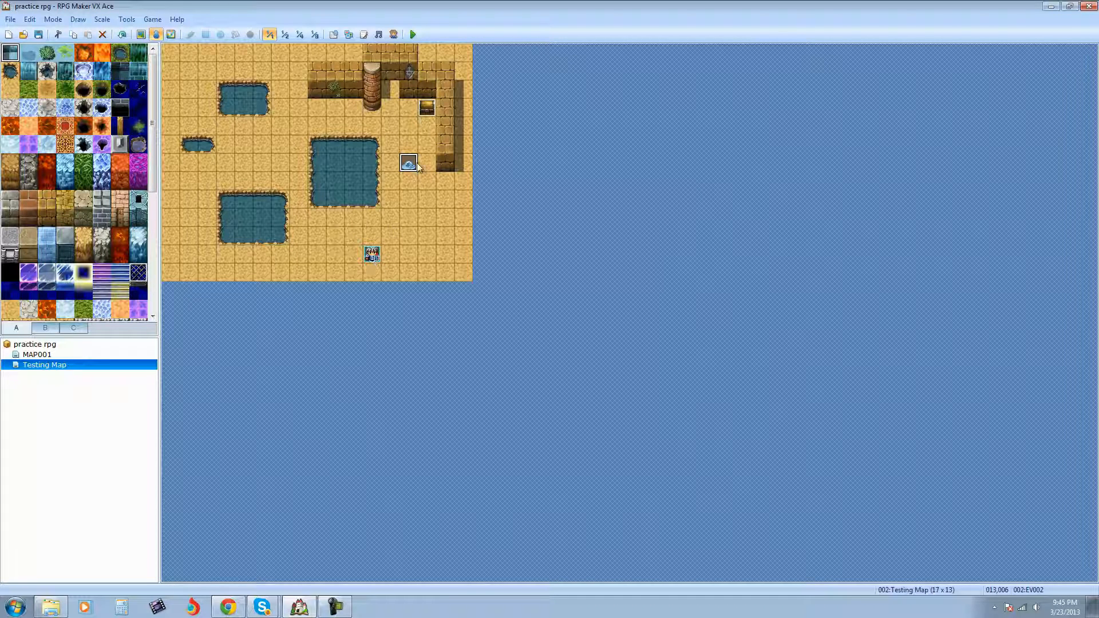
# Save the project changes and start a new game in a playtest
pyautogui.click(413, 34)
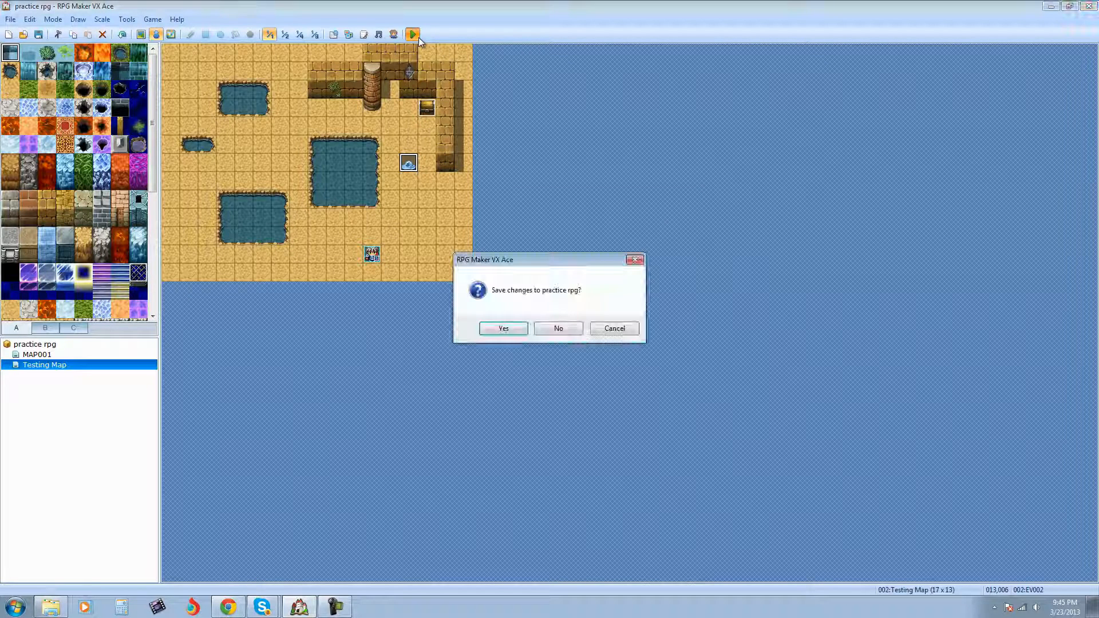
pyautogui.click(508, 330)
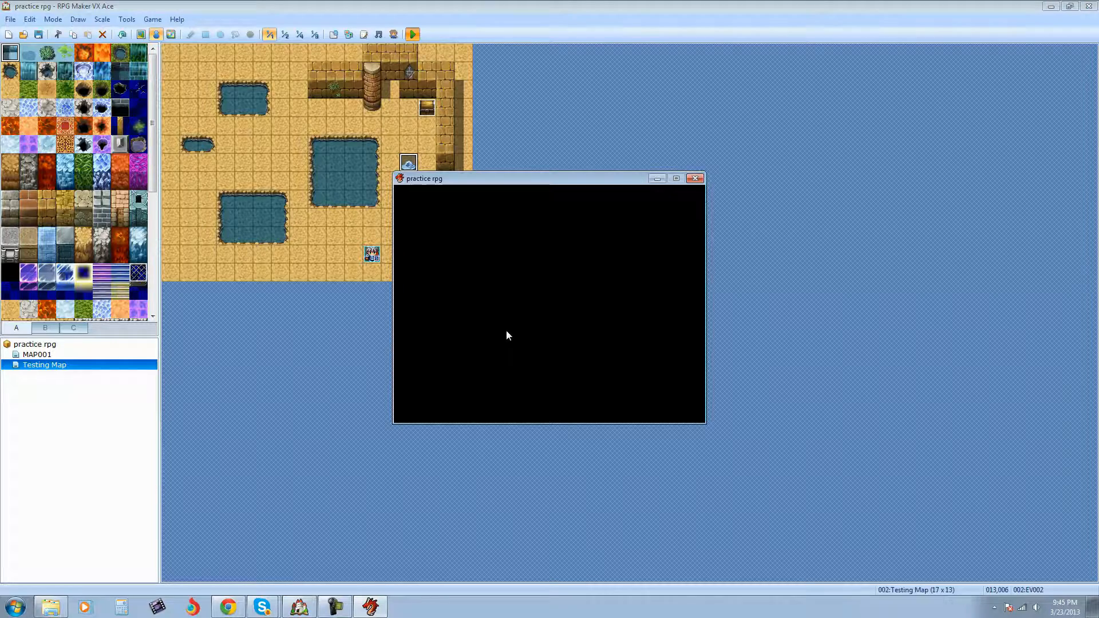
pyautogui.press('Return')
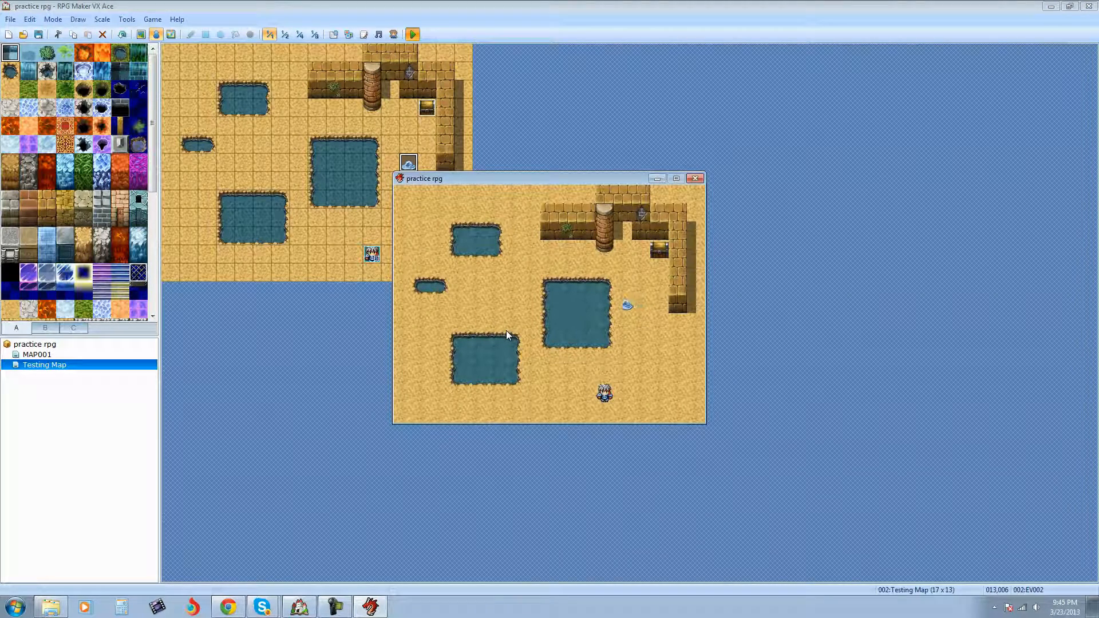
# Walk the hero across the map to the slime monster and touch it to trigger the battle
pyautogui.press('Right')
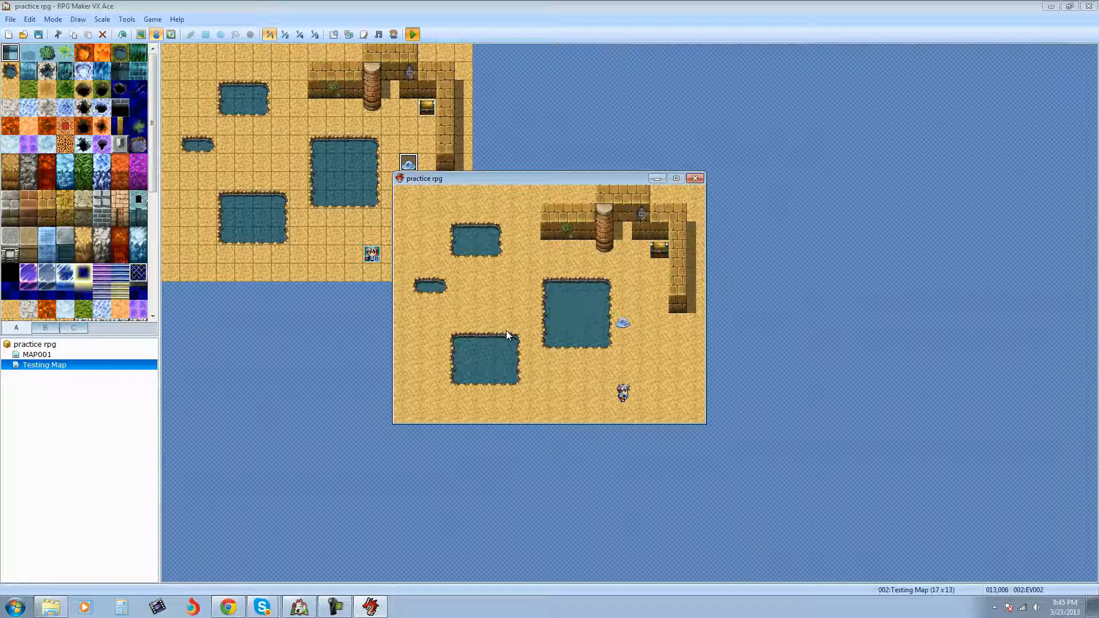
pyautogui.press('Left')
pyautogui.press('Left')
pyautogui.press('Right')
pyautogui.press('Right')
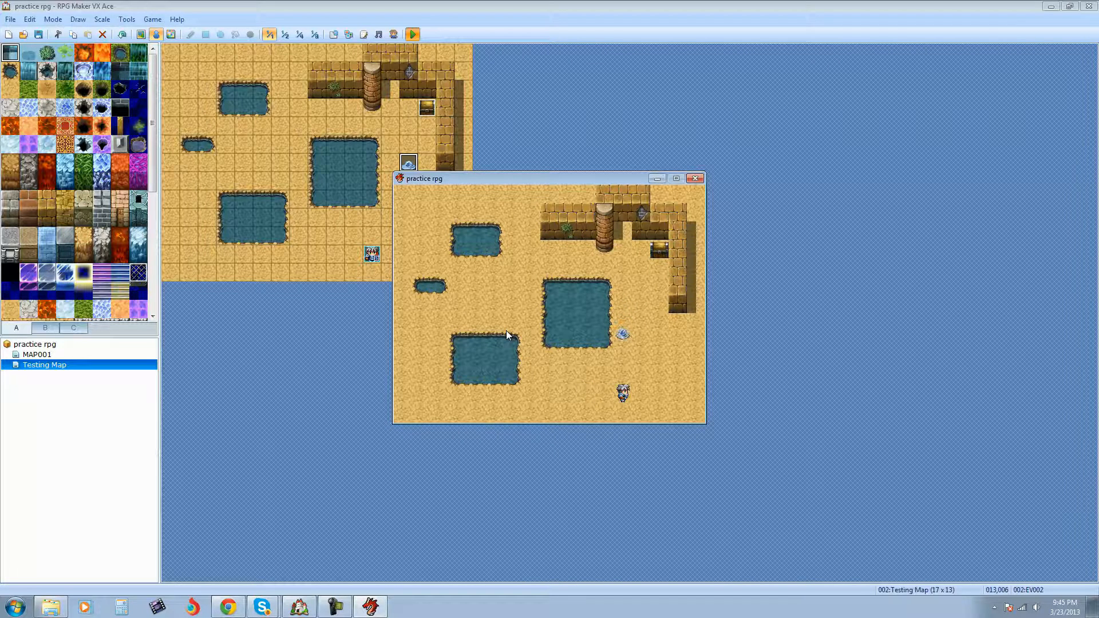
pyautogui.press('Up')
pyautogui.press('Up')
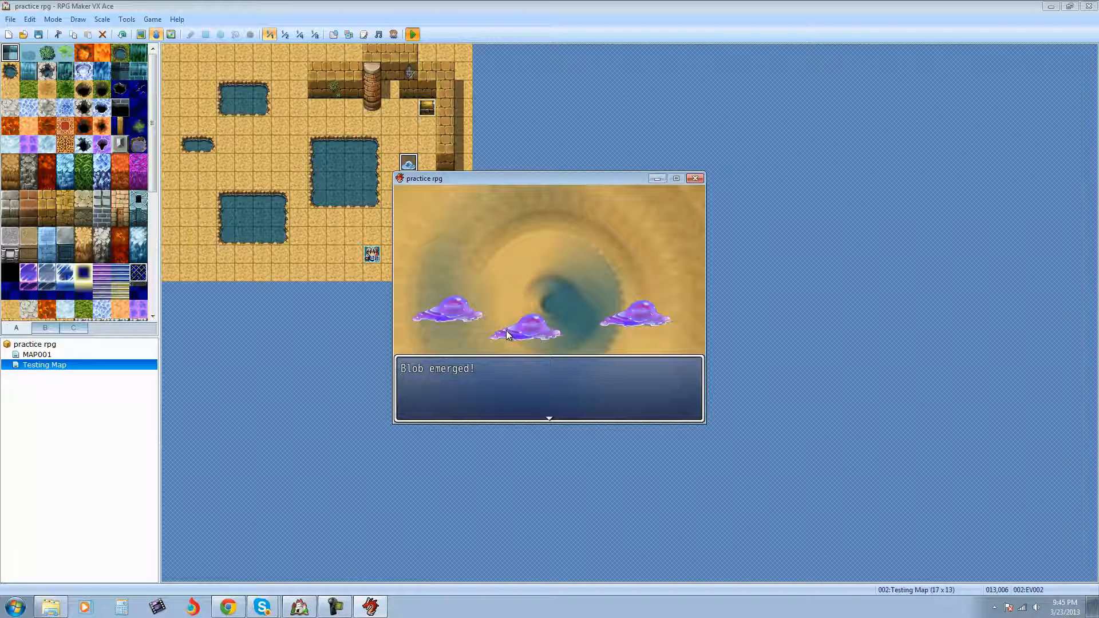
# Fight the Blob*3 battle by attacking until all three blobs are slain, and dismiss the victory messages
pyautogui.press('Return')
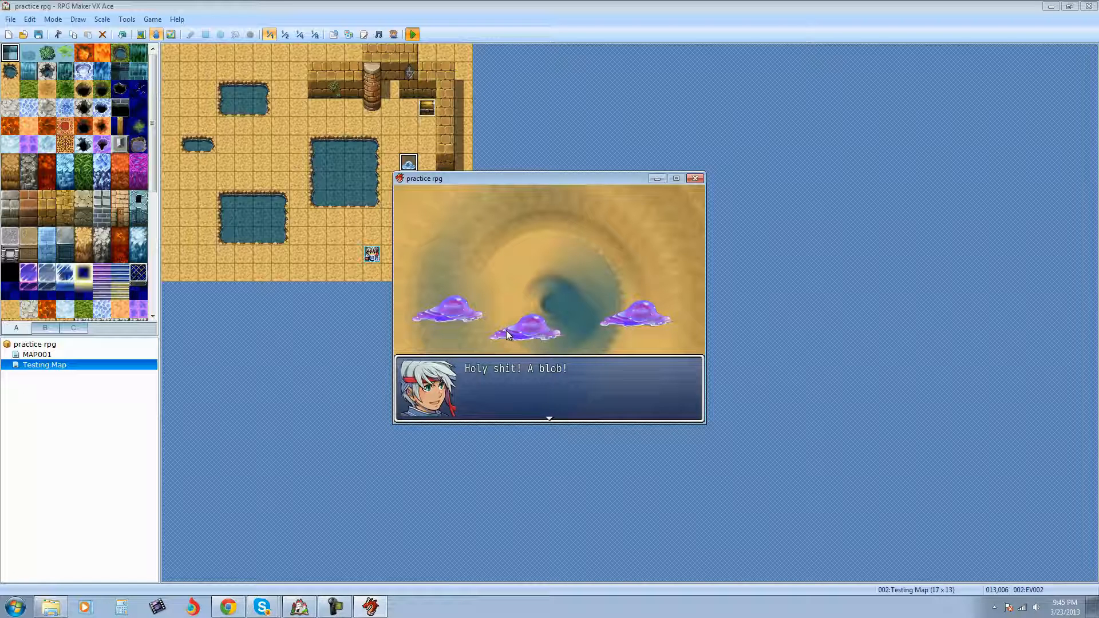
pyautogui.press('Return')
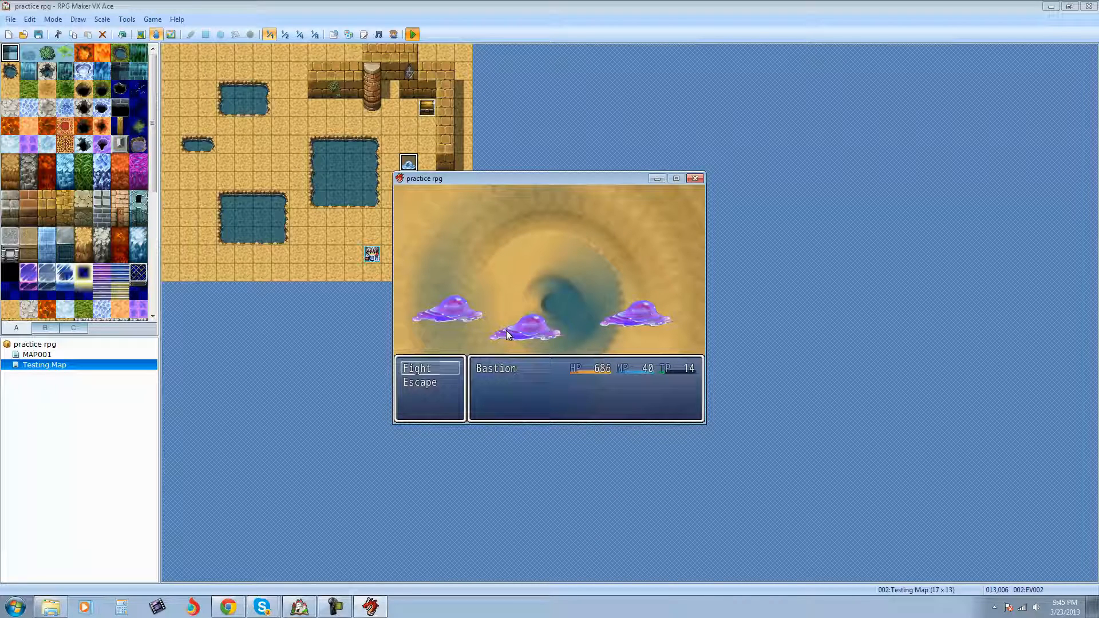
pyautogui.press('Return')
pyautogui.press('Return')
pyautogui.press('Return')
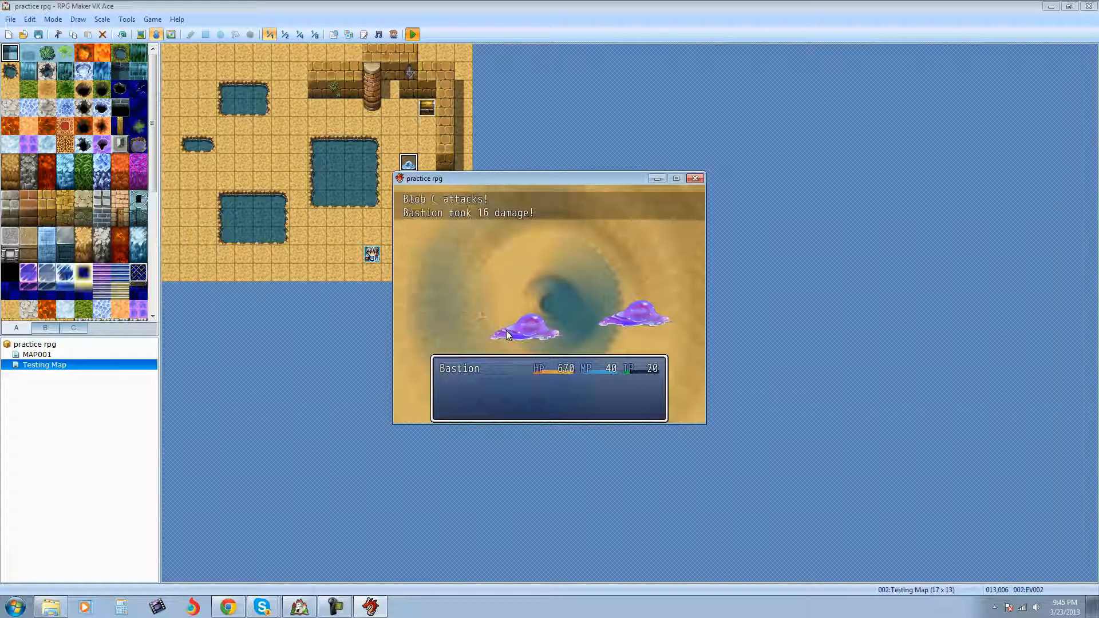
pyautogui.press('Return')
pyautogui.press('Return')
pyautogui.press('Return')
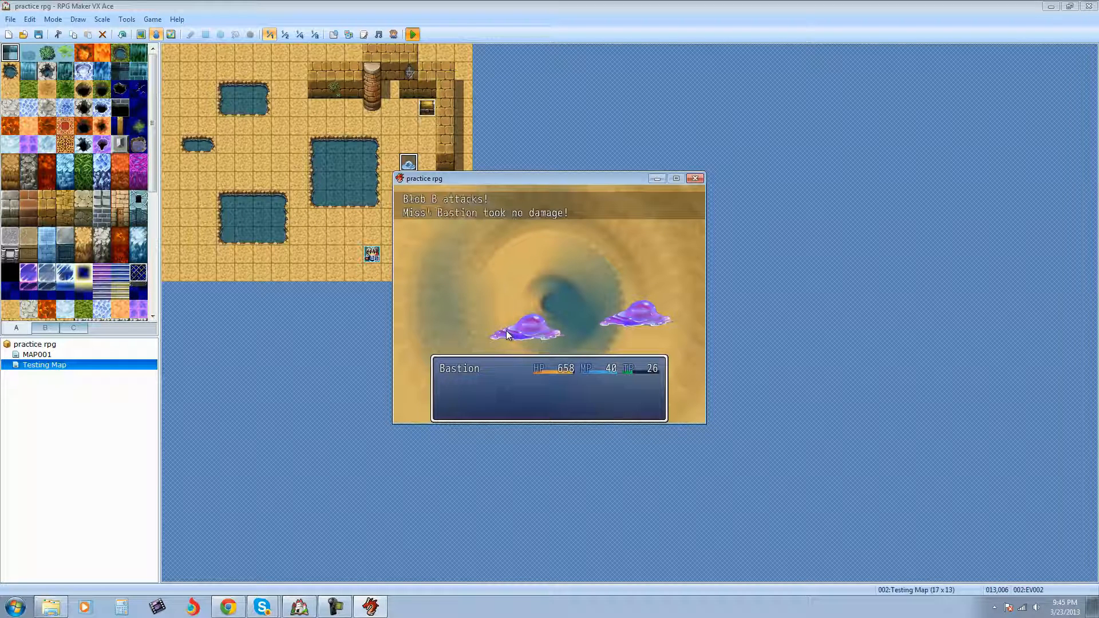
pyautogui.press('Return')
pyautogui.press('Return')
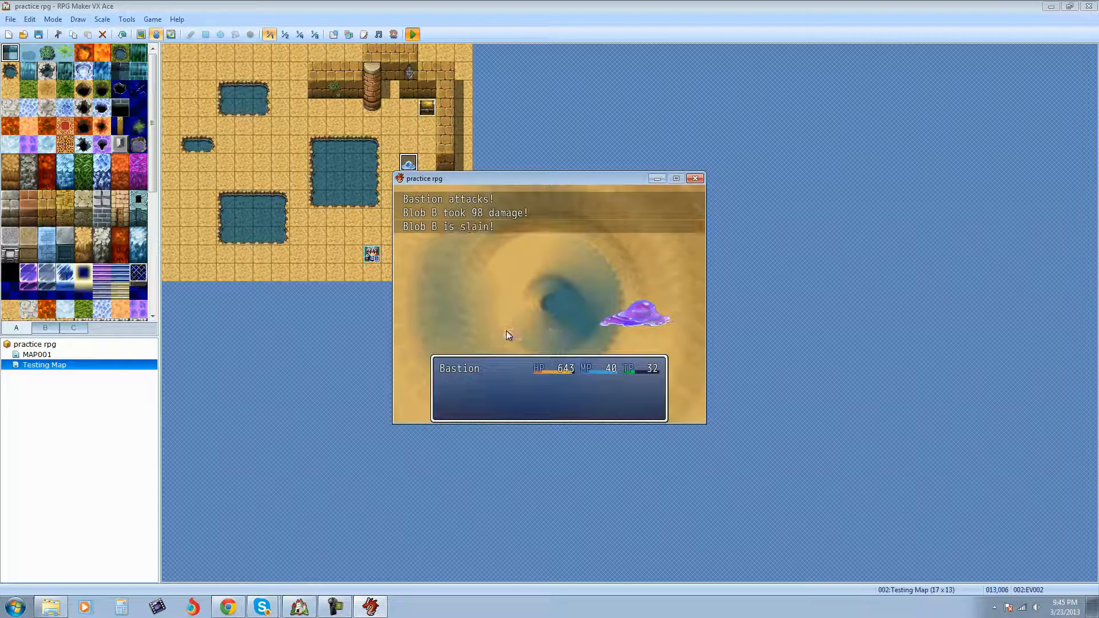
pyautogui.press('Return')
pyautogui.press('Return')
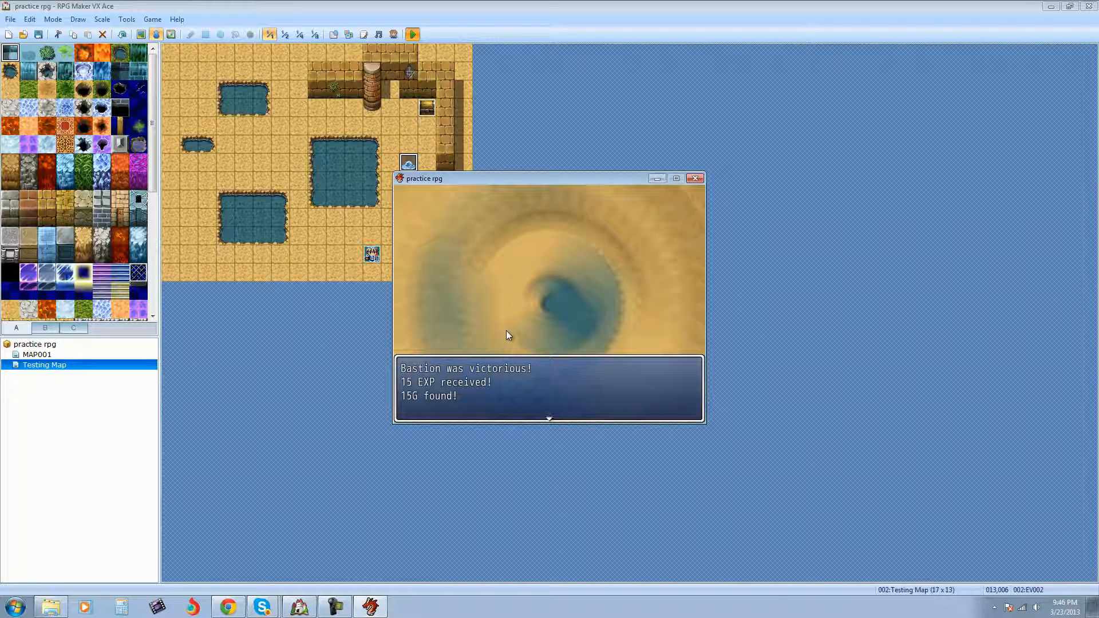
pyautogui.press('Return')
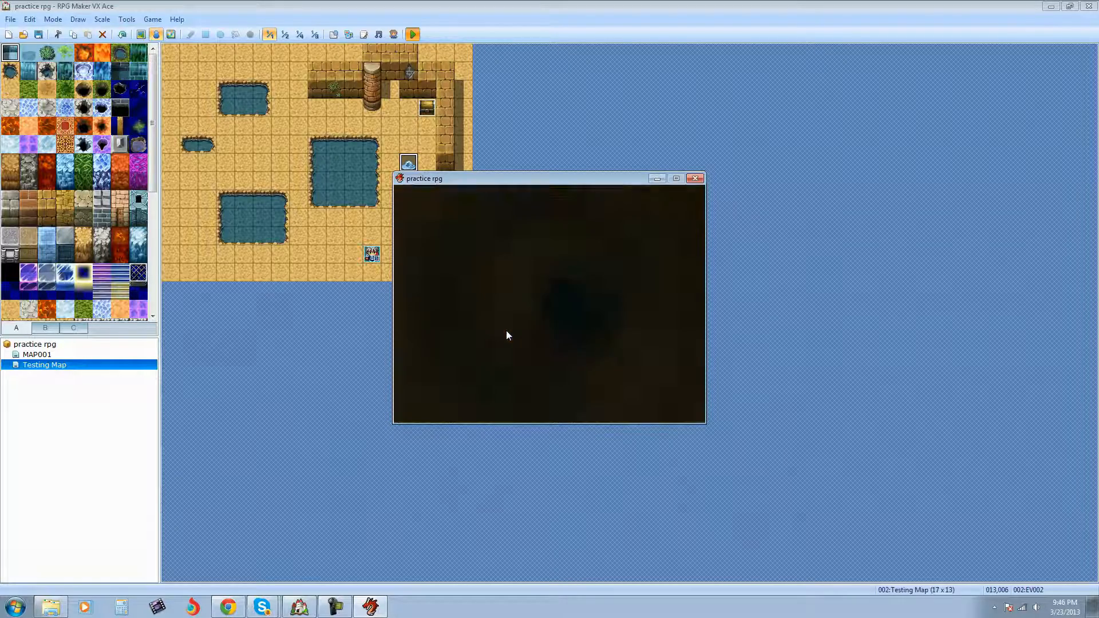
# Walk the hero around the area beside the large pond to check whether the slime event is erased
pyautogui.press('Right')
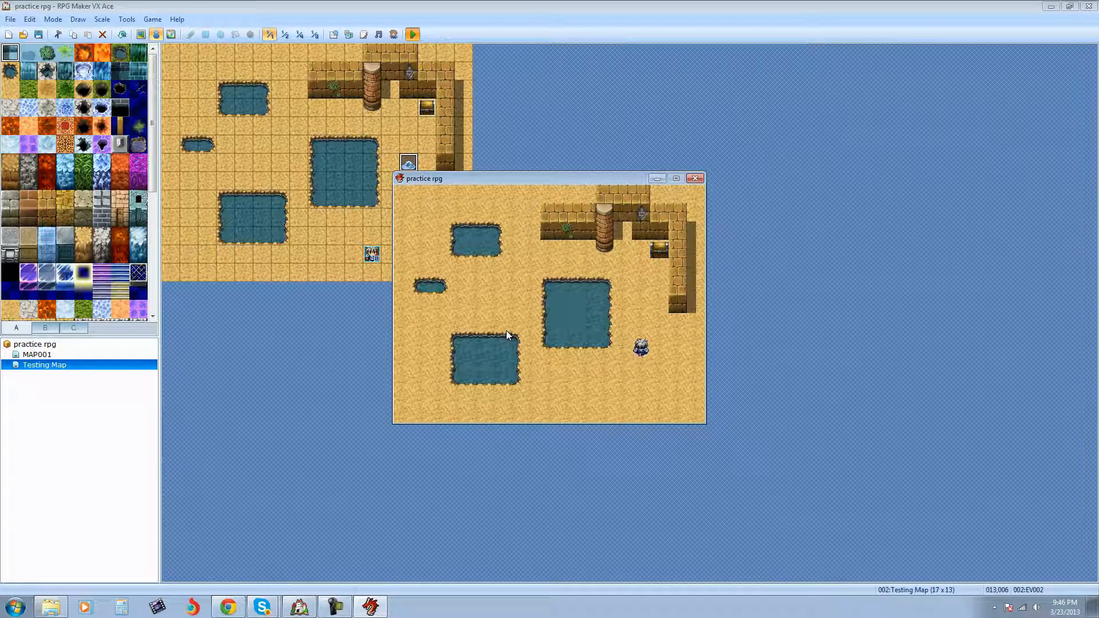
pyautogui.press('Left')
pyautogui.press('Down')
pyautogui.press('Right')
pyautogui.press('Up')
pyautogui.press('Left')
pyautogui.press('Down')
pyautogui.press('Right')
pyautogui.press('Up')
pyautogui.press('Left')
pyautogui.press('Down')
pyautogui.press('Right')
pyautogui.press('Left')
pyautogui.press('Up')
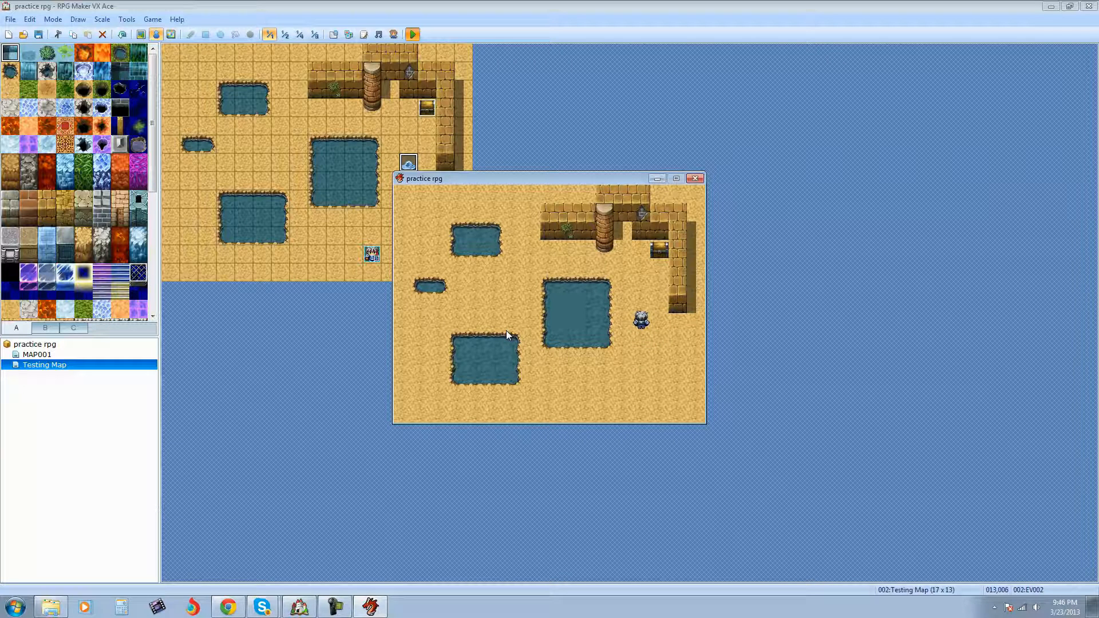
# Check the hero's stats in the in-game menu and end the playtest
pyautogui.press('Escape')
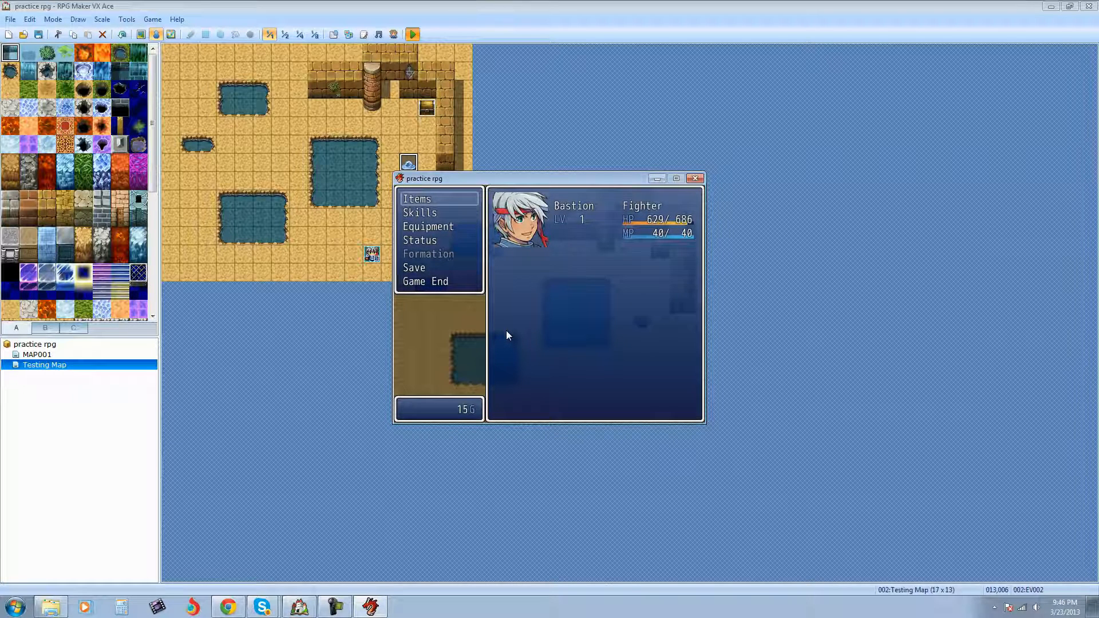
pyautogui.hotkey('alt', 'F4')
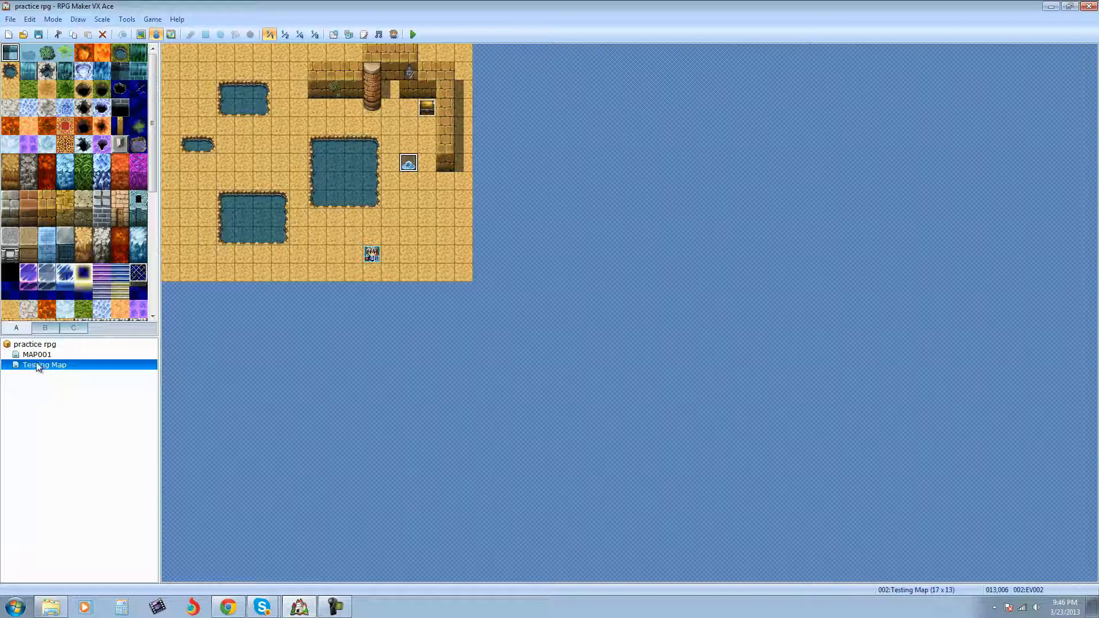
# Enable a specified battleback in the Testing Map's properties and preview castle, cliff and demon castle walls with the Cobblestones2 floor
pyautogui.rightClick(66, 369)
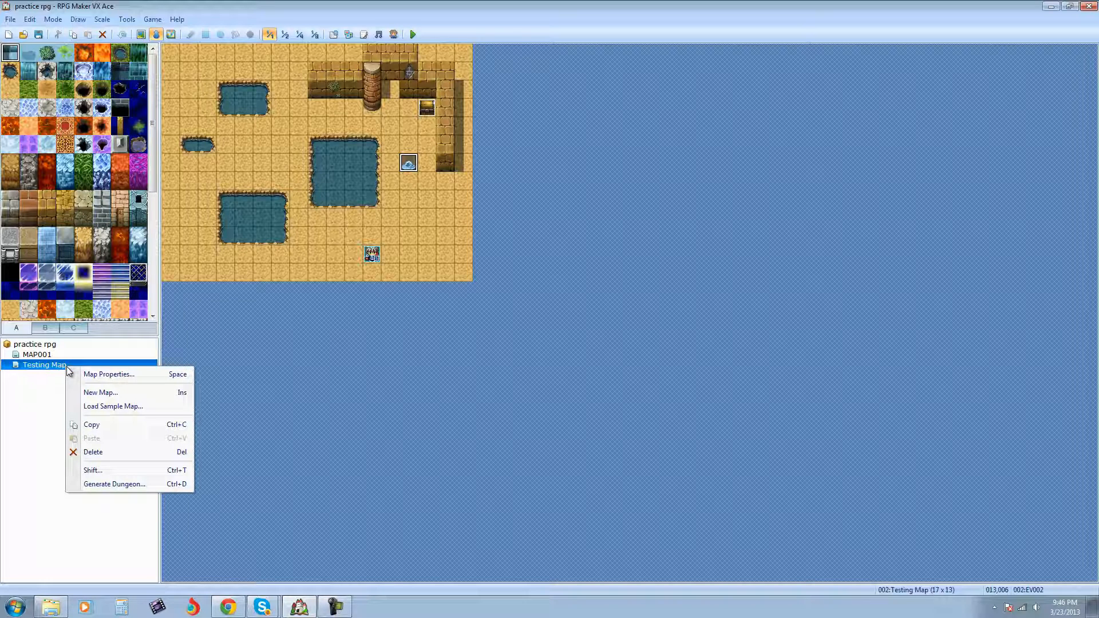
pyautogui.click(100, 376)
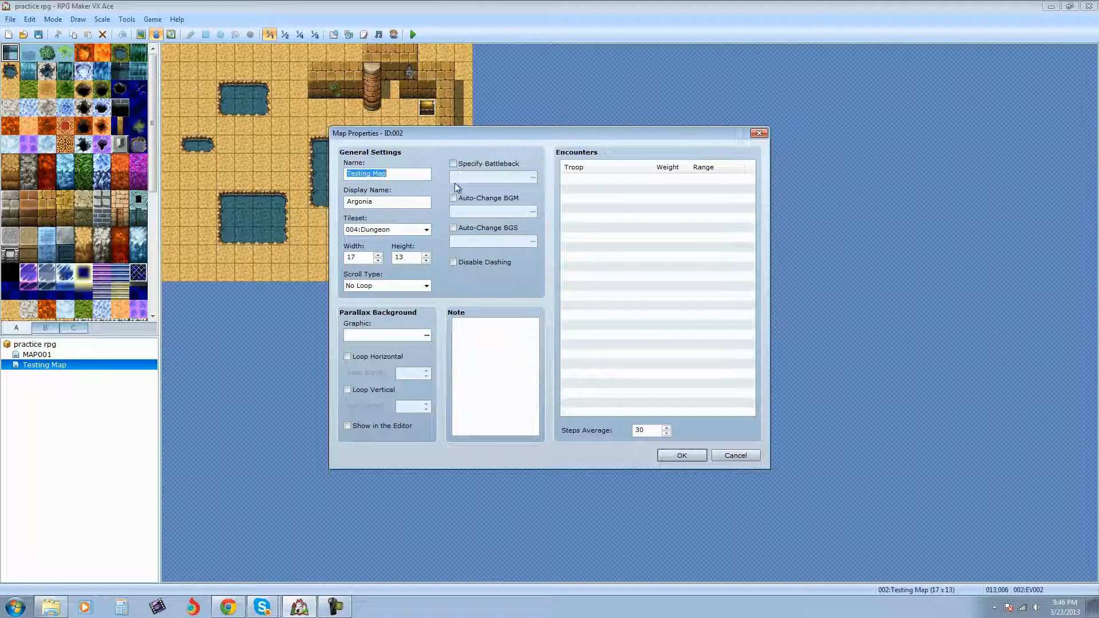
pyautogui.click(455, 167)
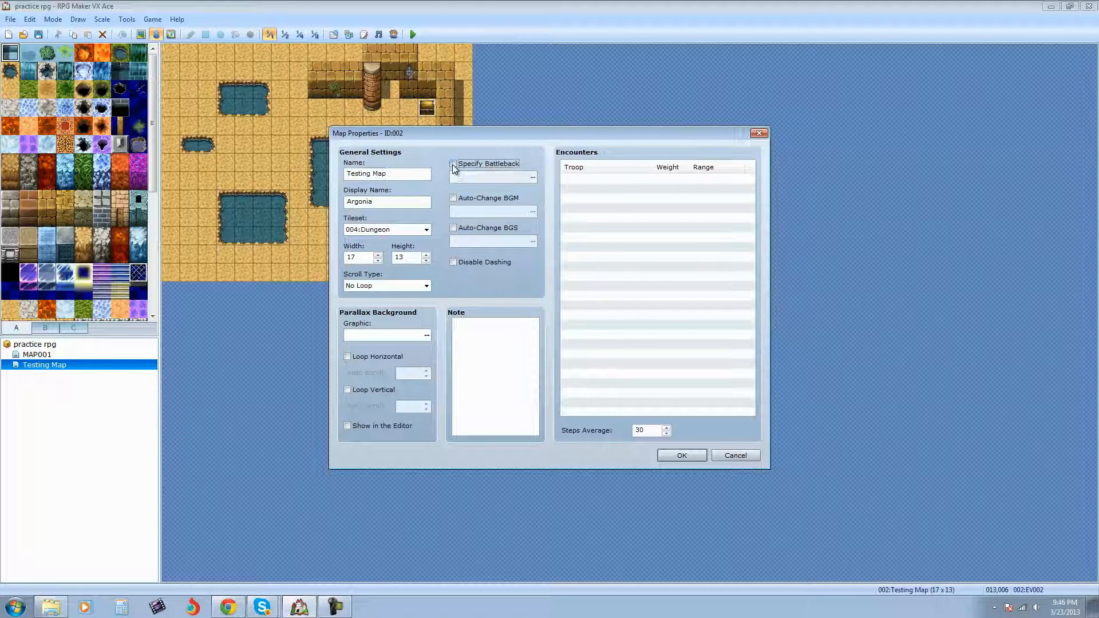
pyautogui.click(533, 179)
pyautogui.click(492, 207)
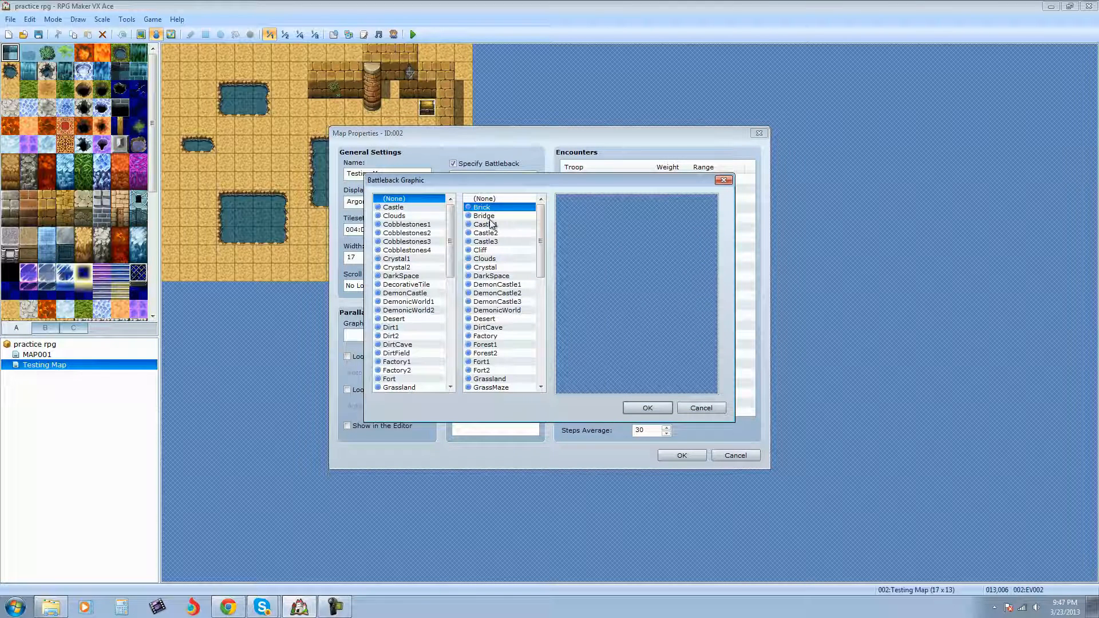
pyautogui.click(491, 224)
pyautogui.click(411, 215)
pyautogui.click(412, 233)
pyautogui.click(477, 250)
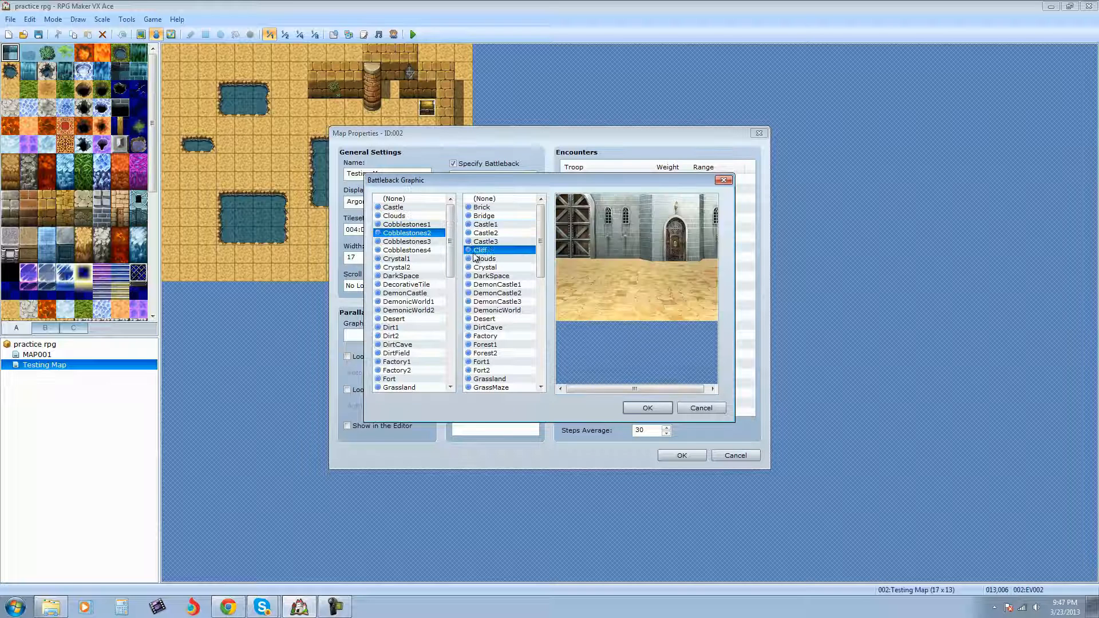
pyautogui.click(479, 302)
pyautogui.click(482, 295)
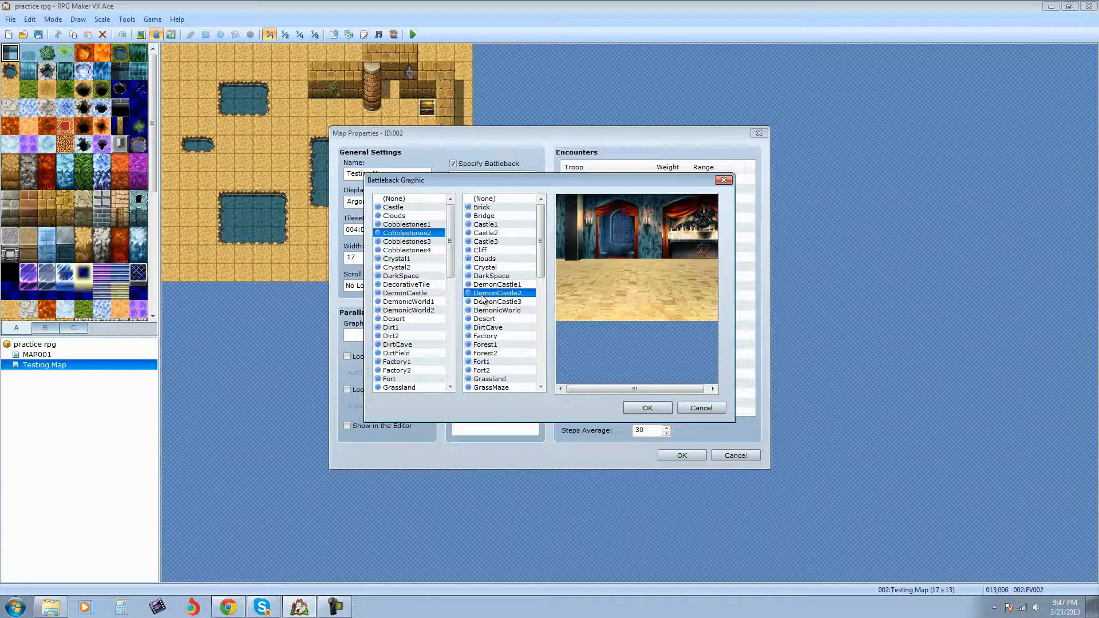
pyautogui.click(489, 284)
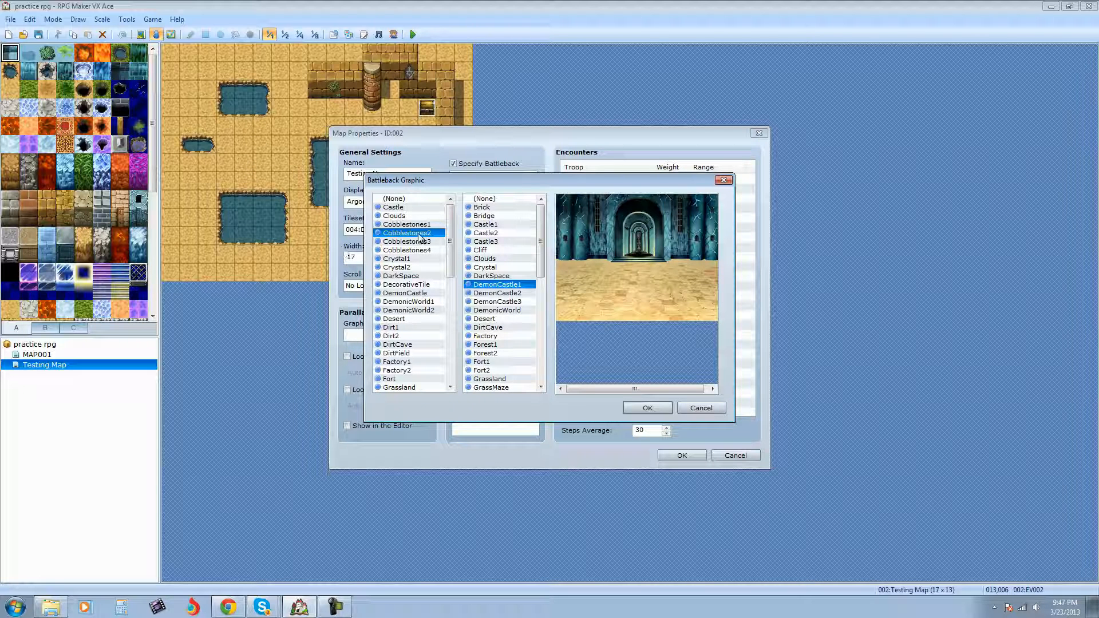
# Try other floor and wall graphics and set the Testing Map's battleback to Dirt1 with Clouds
pyautogui.click(402, 329)
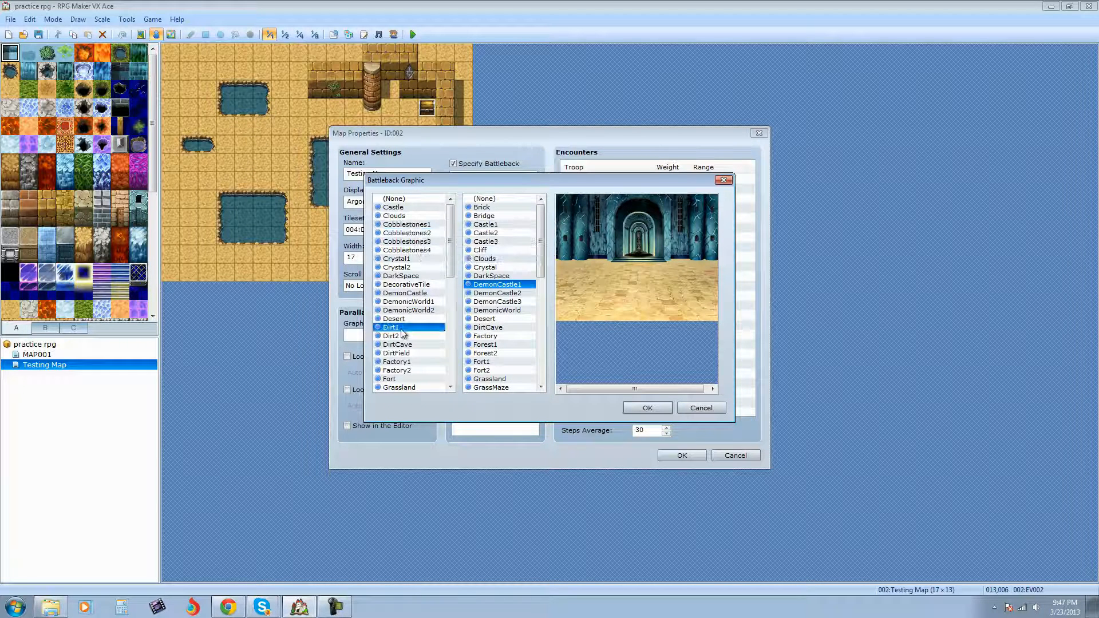
pyautogui.click(403, 337)
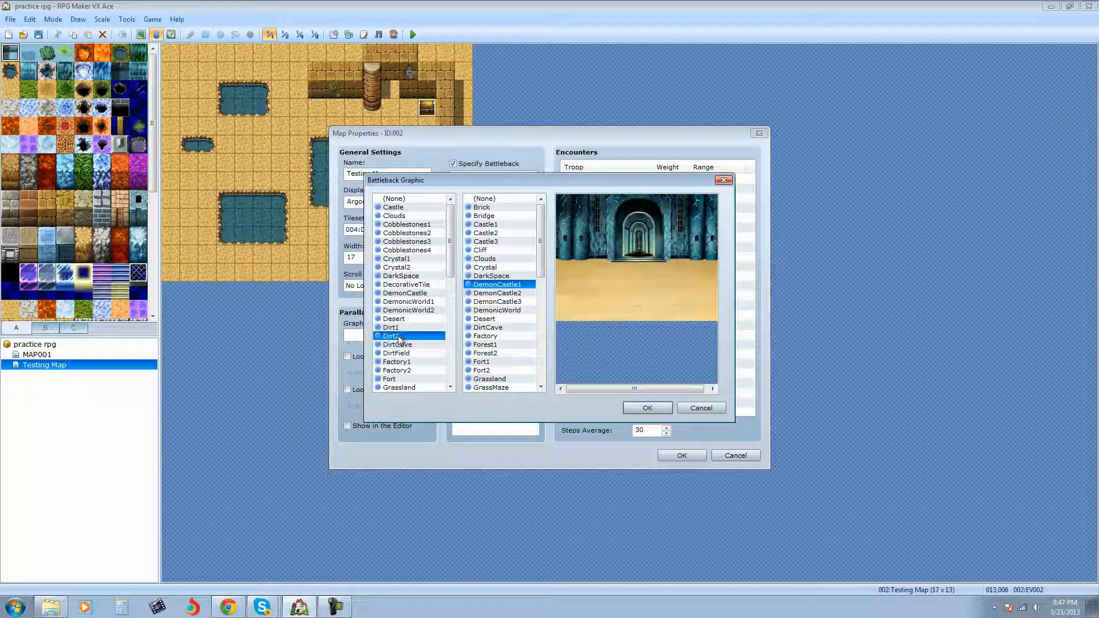
pyautogui.click(402, 330)
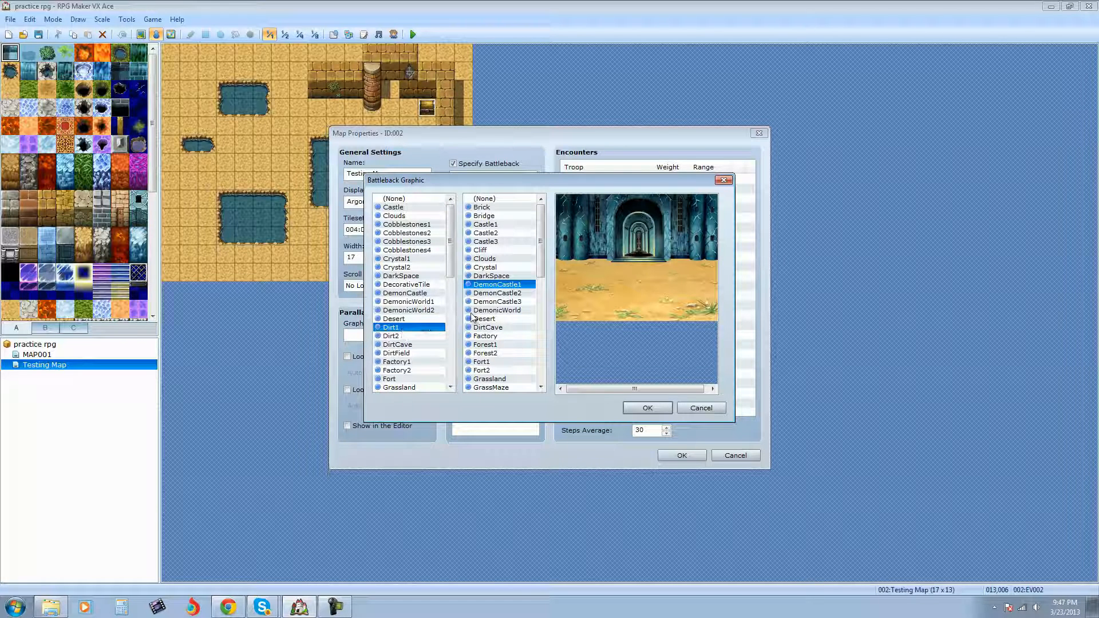
pyautogui.click(492, 379)
pyautogui.click(494, 388)
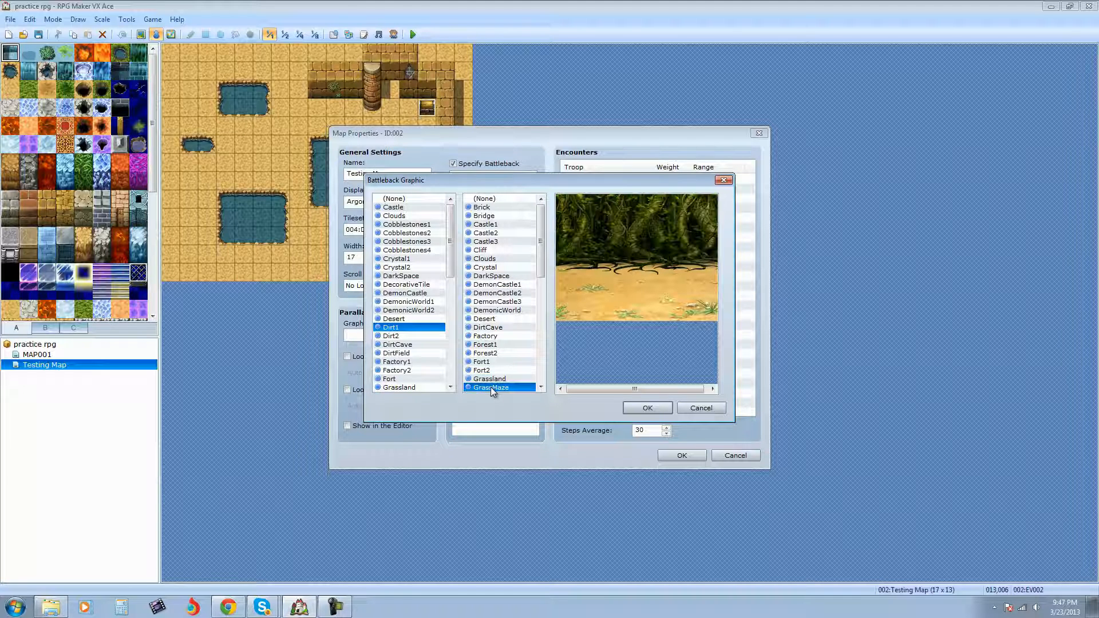
pyautogui.click(495, 336)
pyautogui.click(494, 328)
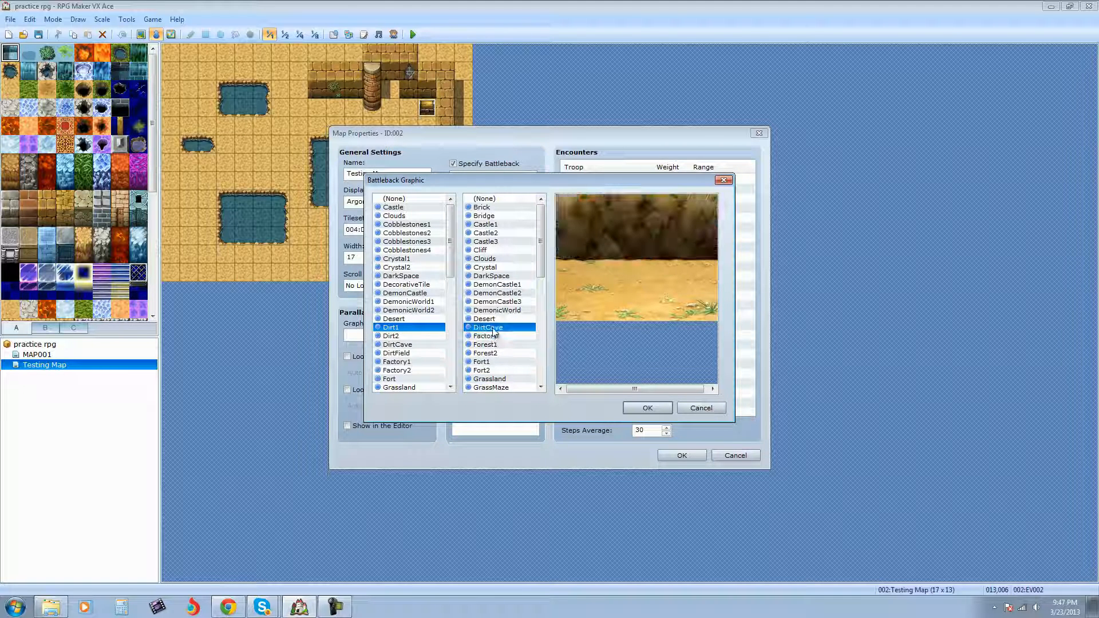
pyautogui.click(491, 277)
pyautogui.click(493, 293)
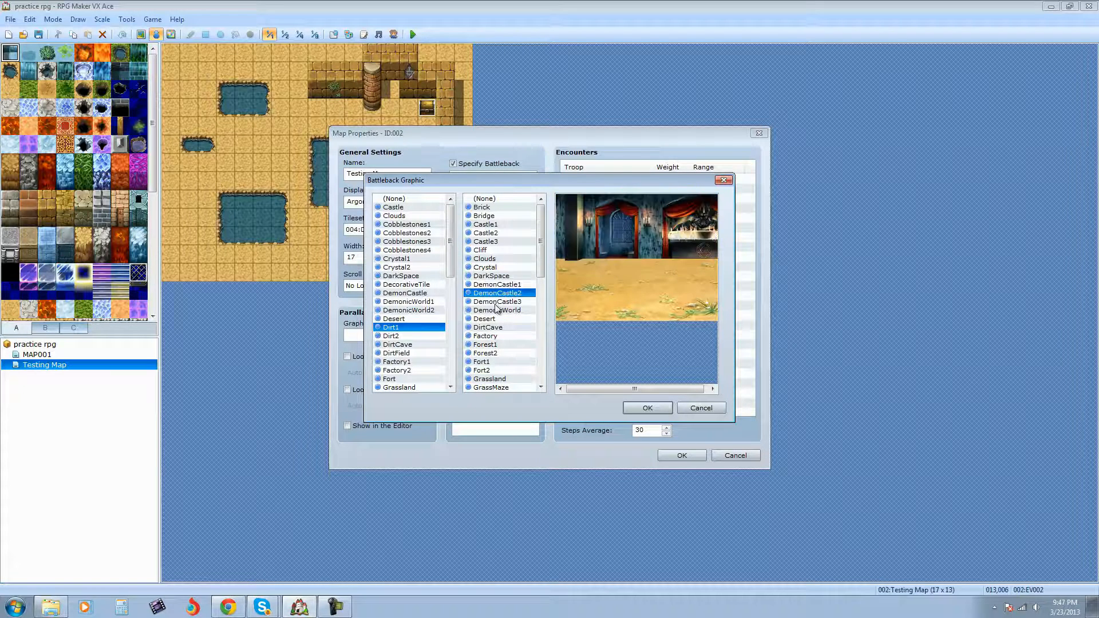
pyautogui.click(496, 310)
pyautogui.click(495, 252)
pyautogui.click(494, 259)
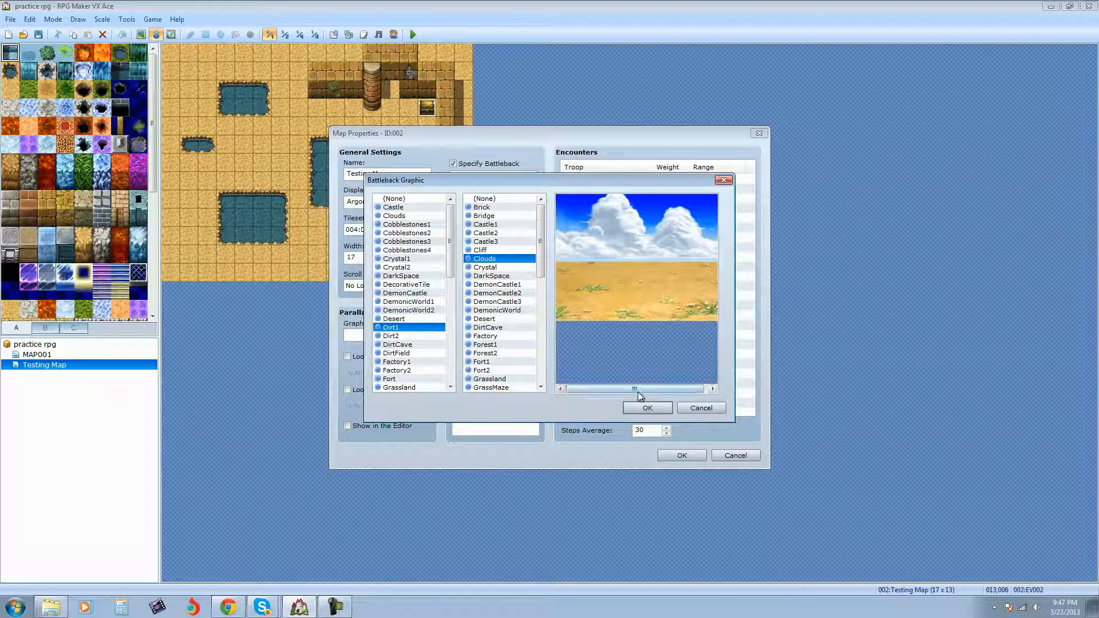
pyautogui.click(485, 207)
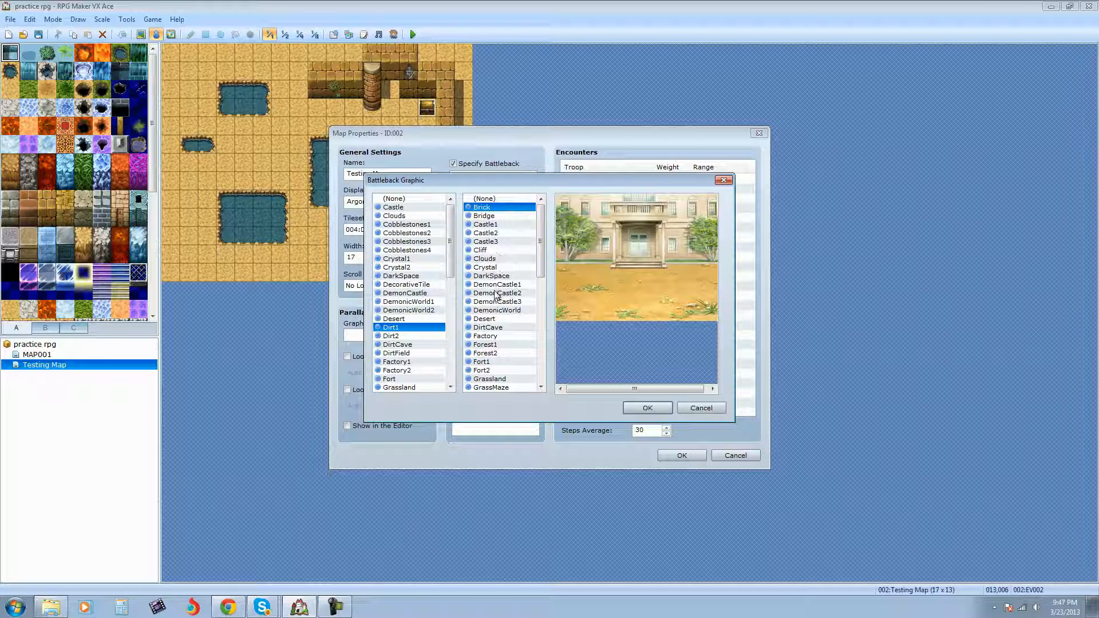
pyautogui.click(496, 259)
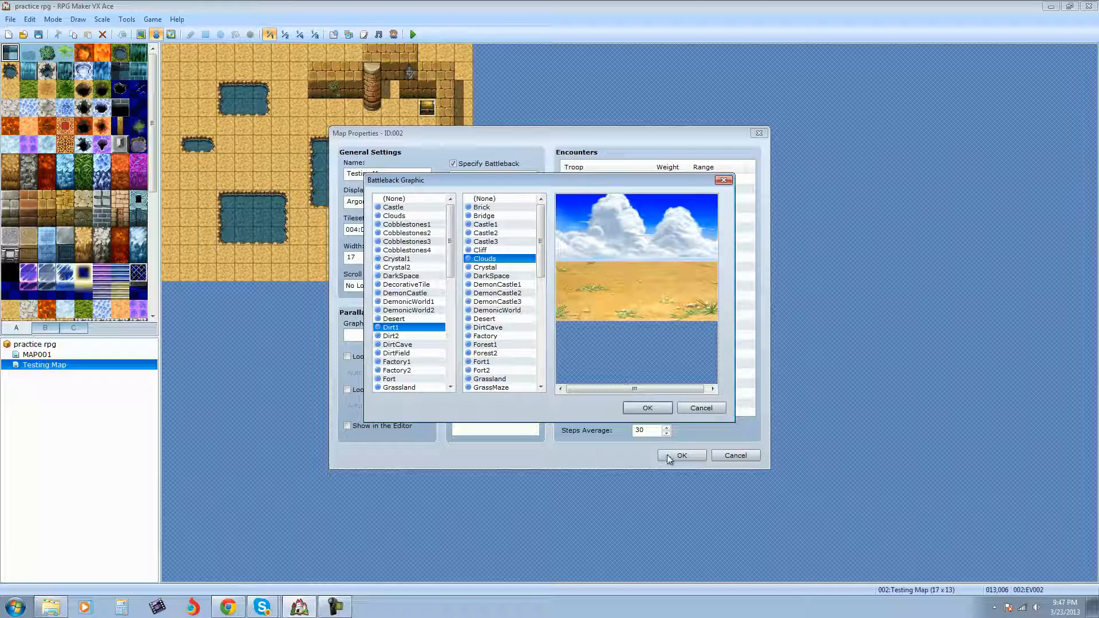
pyautogui.click(657, 410)
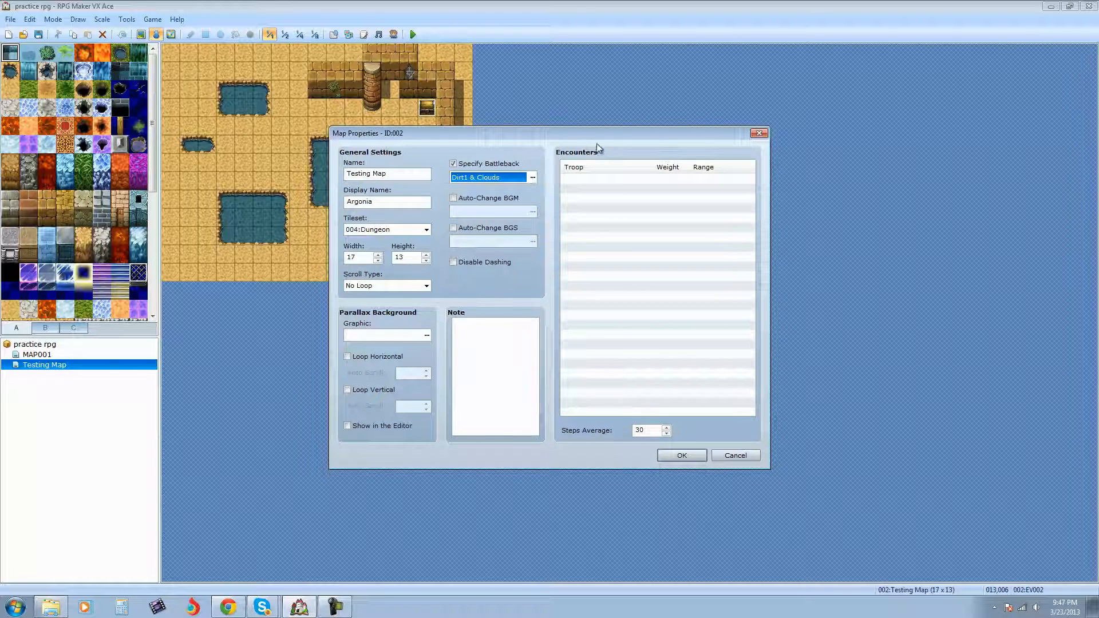
# Inspect the settings of a new encounter entry for the Testing Map, and discard all map property changes
pyautogui.moveTo(598, 137); pyautogui.dragTo(760, 149)
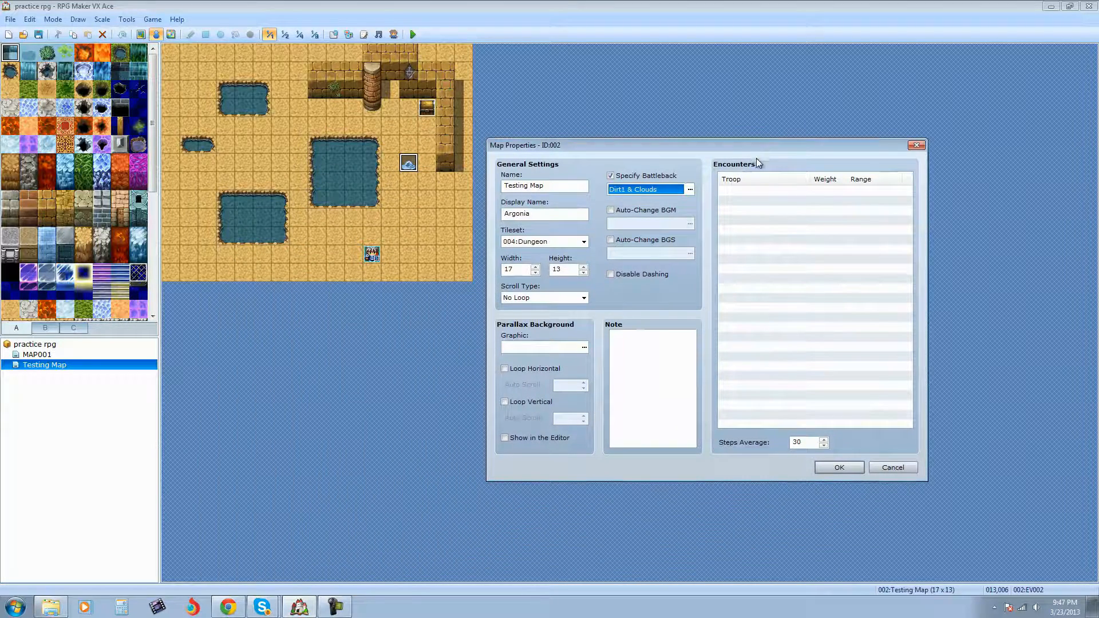
pyautogui.doubleClick(753, 190)
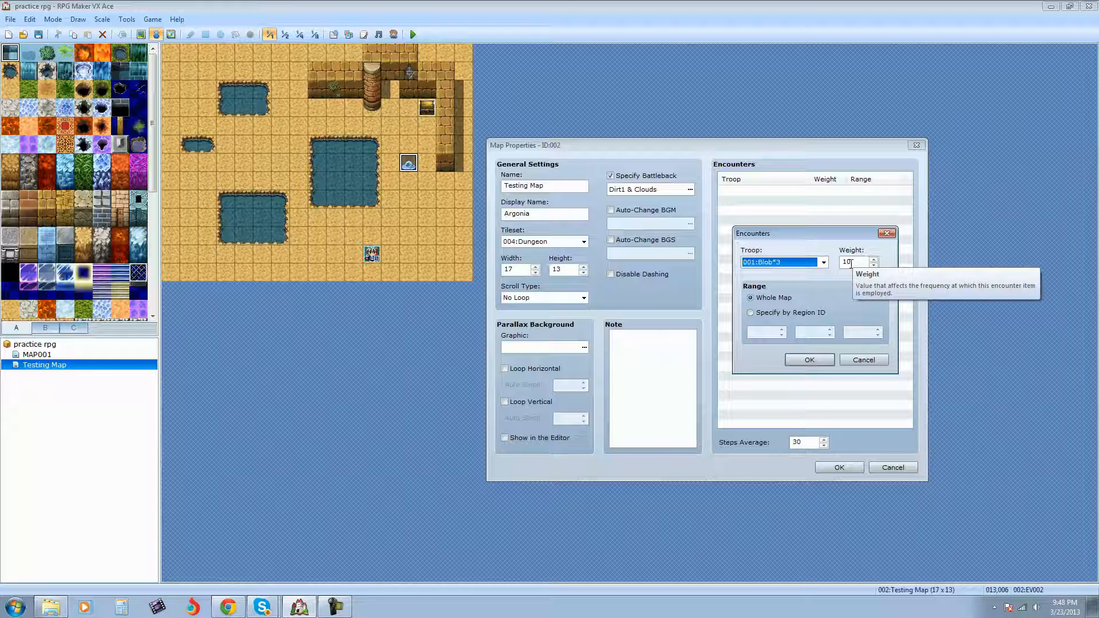
pyautogui.click(863, 359)
pyautogui.click(892, 467)
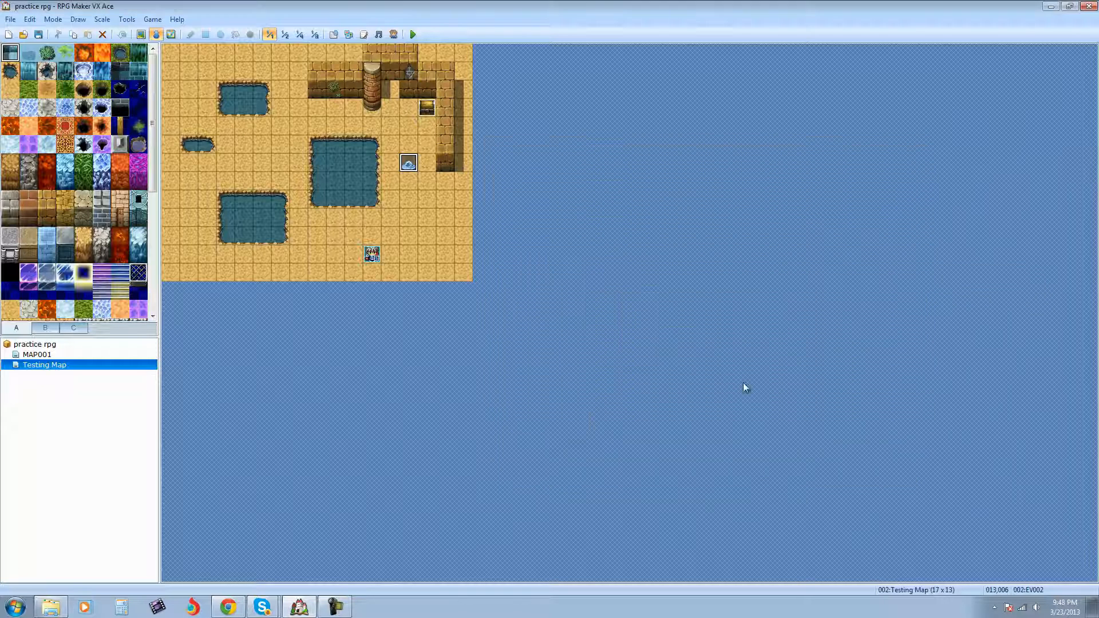
# Look at the Blob*3 troop and the Blob enemy's settings in the database
pyautogui.click(332, 35)
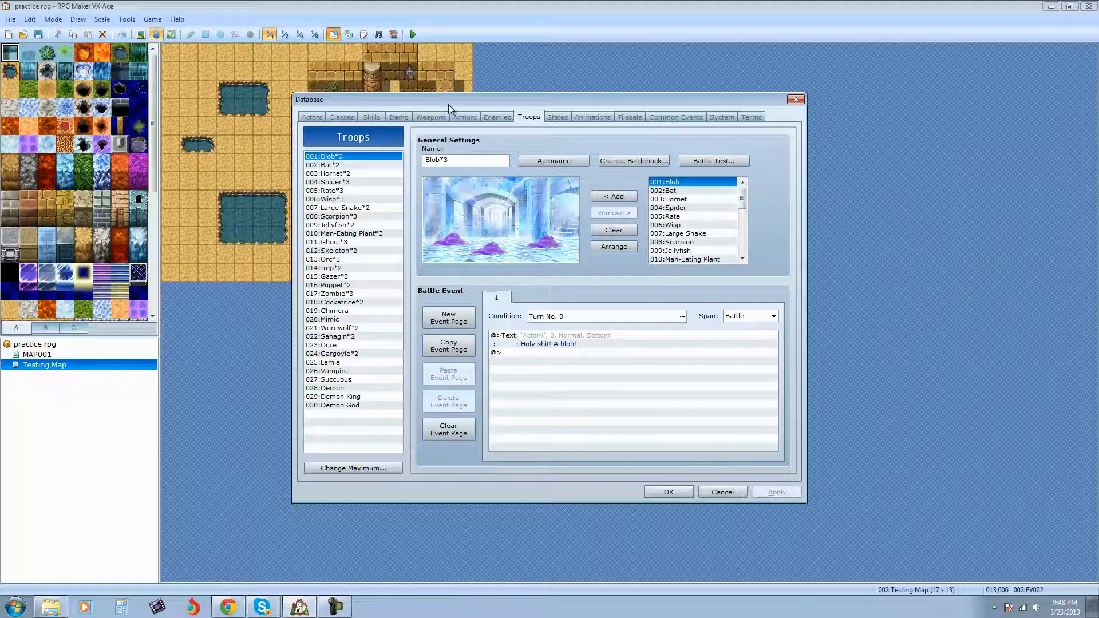
pyautogui.click(497, 117)
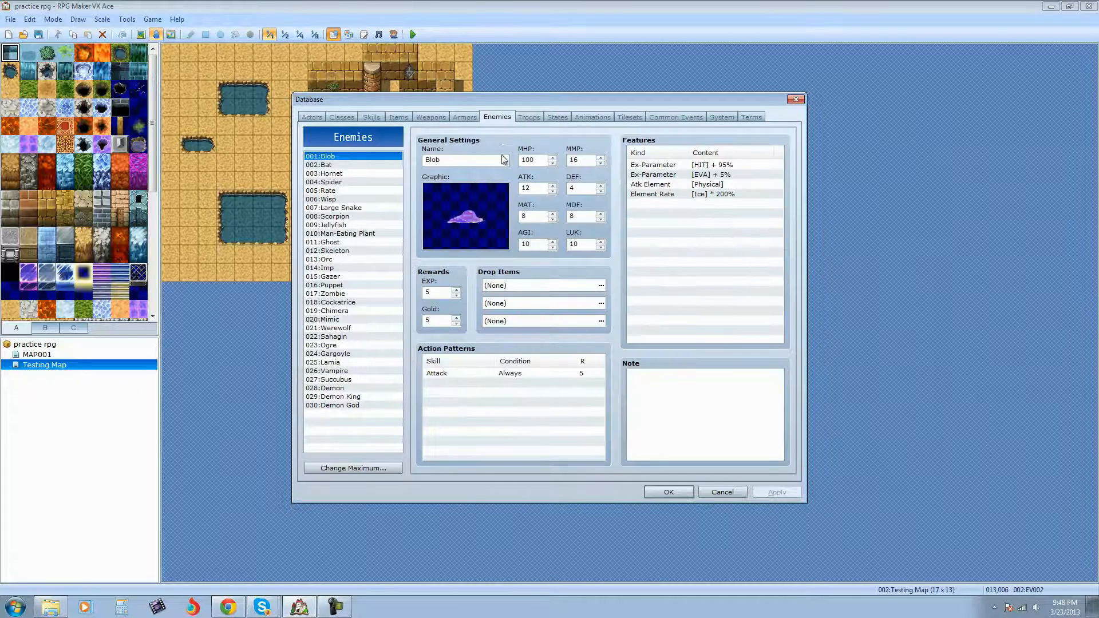
pyautogui.click(735, 494)
pyautogui.rightClick(423, 235)
pyautogui.click(458, 242)
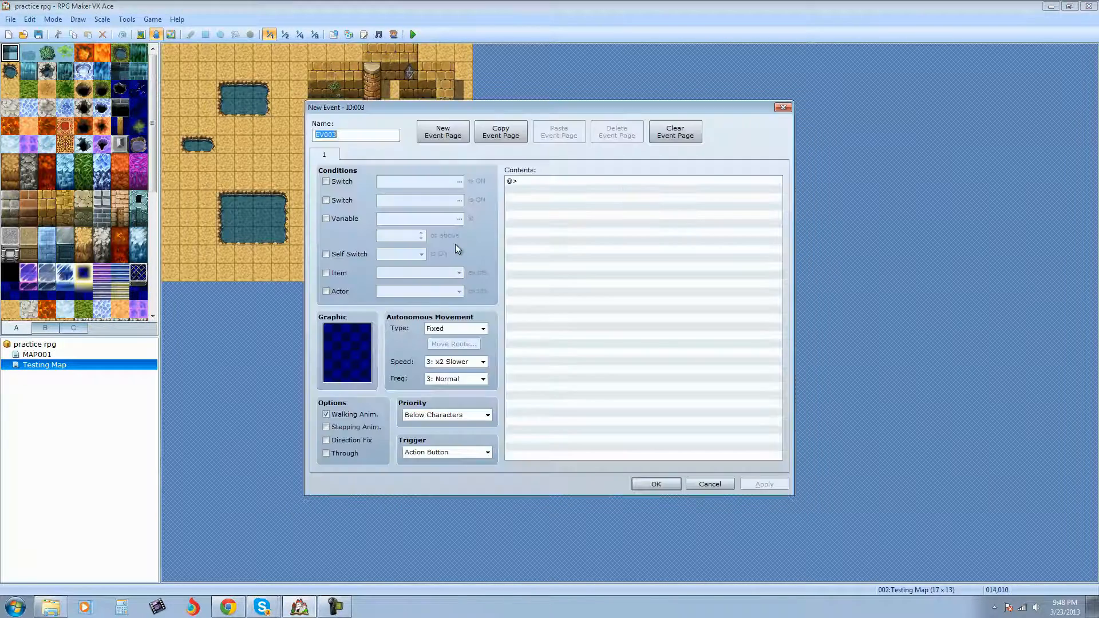
pyautogui.doubleClick(632, 184)
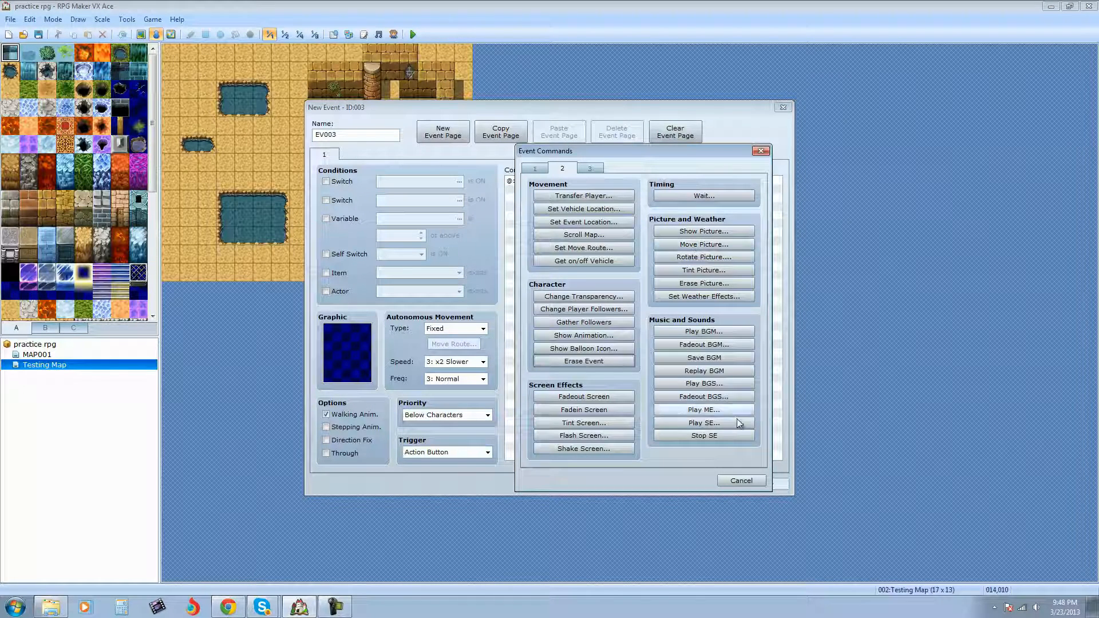
pyautogui.click(741, 480)
pyautogui.click(722, 484)
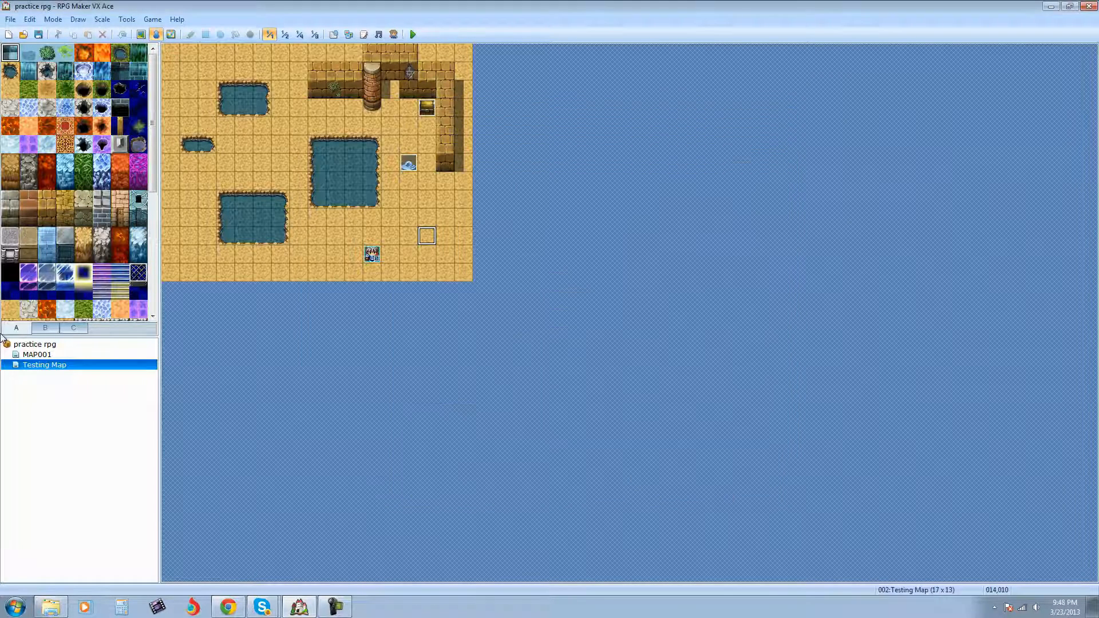
# Open the map properties of the Testing Map
pyautogui.rightClick(35, 365)
pyautogui.click(75, 375)
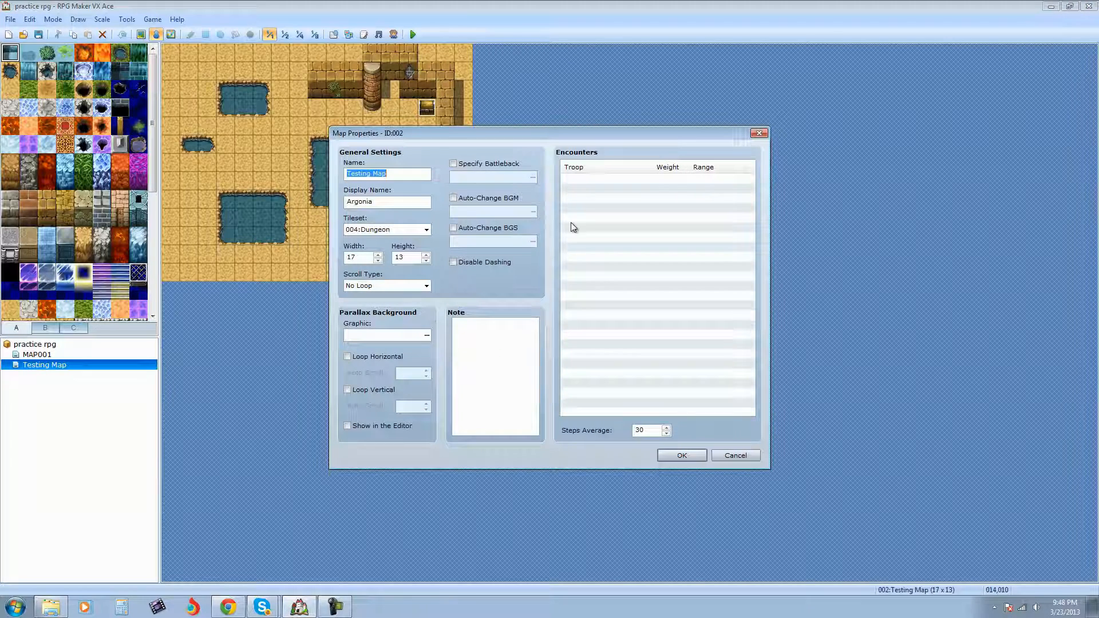
pyautogui.doubleClick(674, 181)
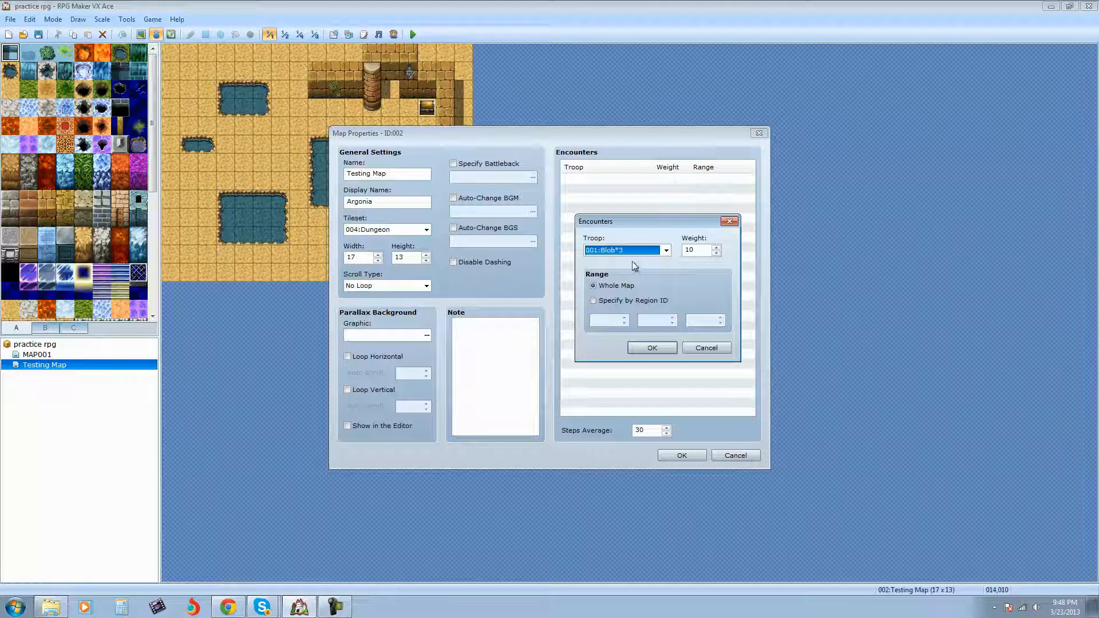
pyautogui.click(715, 247)
pyautogui.click(715, 247)
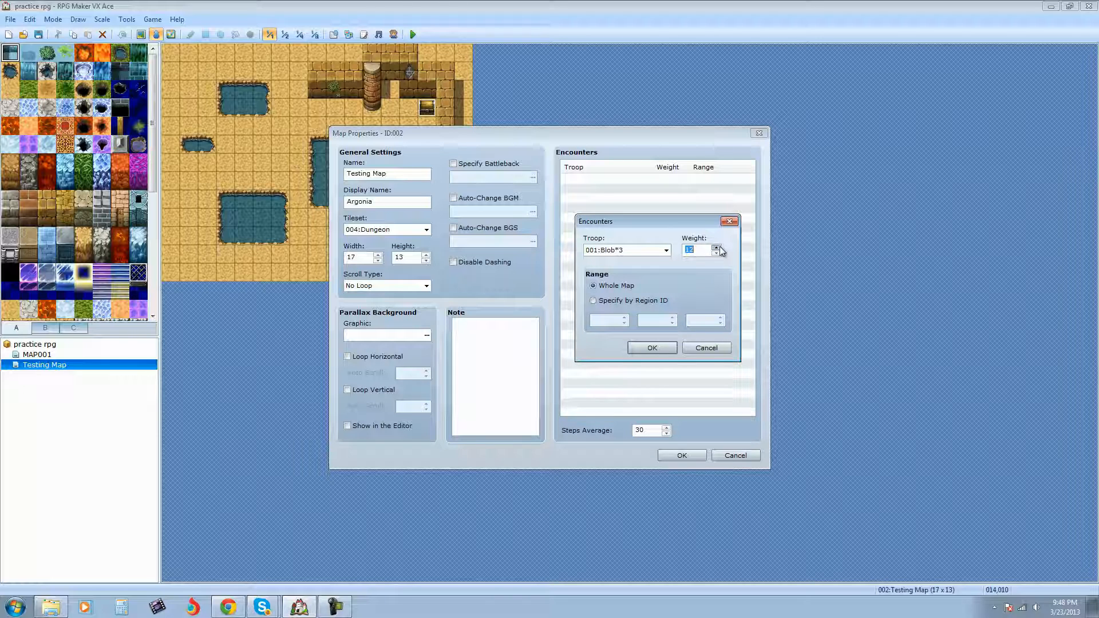
pyautogui.click(718, 247)
pyautogui.click(717, 253)
pyautogui.click(708, 348)
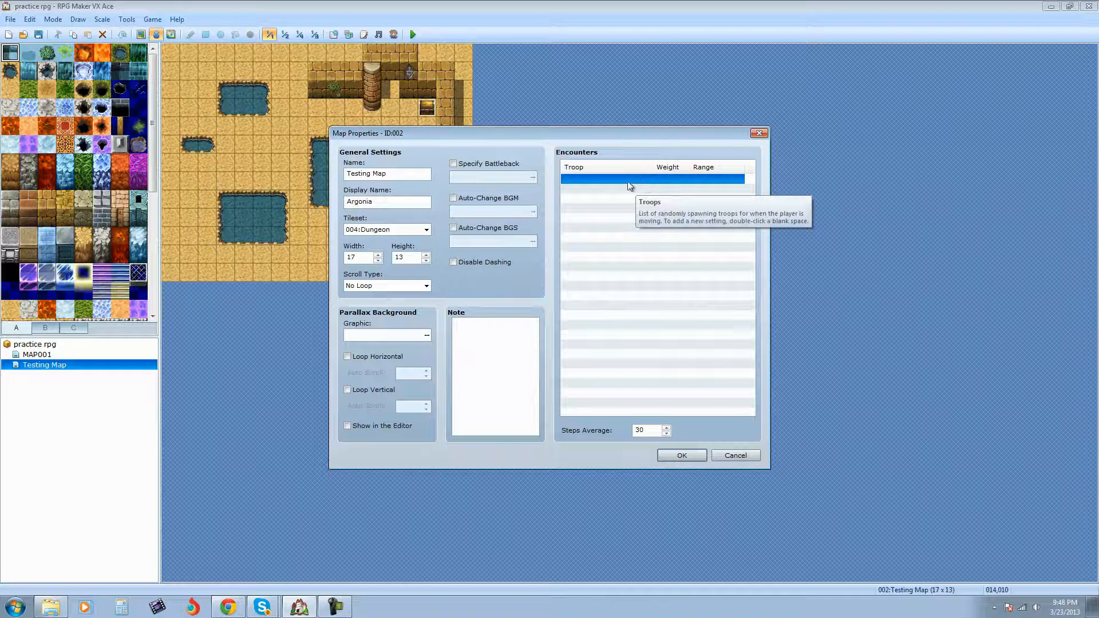
# Add the Blob*3 troop to the Testing Map's encounters with weight 10 over the whole map
pyautogui.doubleClick(629, 180)
pyautogui.press('Return')
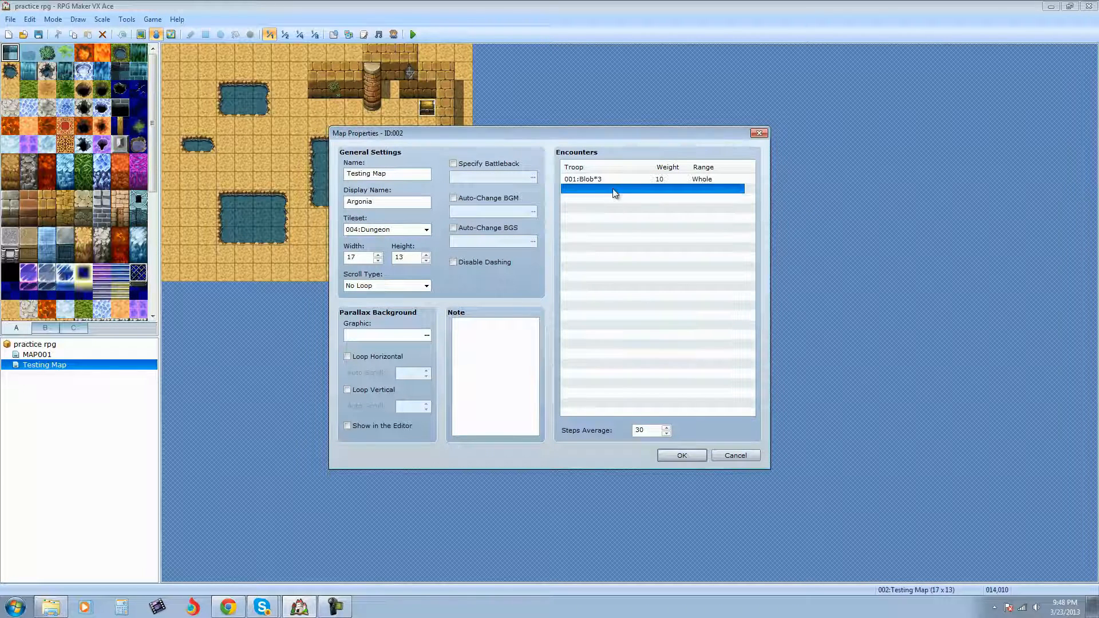
# Add the Bat*2 troop as a second whole-map encounter with its weight set to 21
pyautogui.doubleClick(612, 188)
pyautogui.click(666, 252)
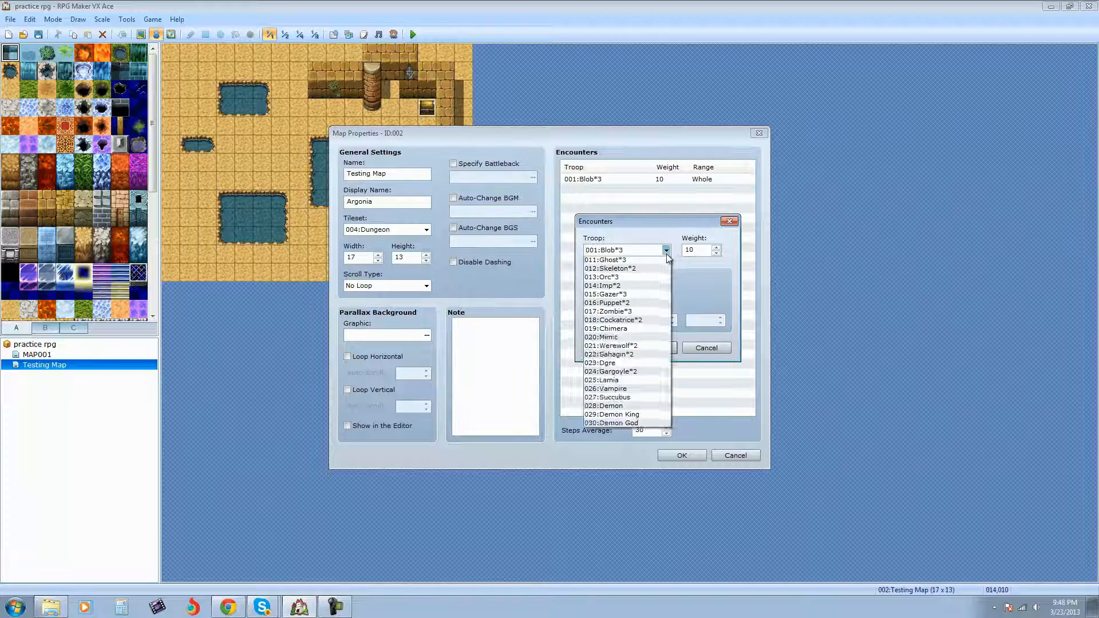
pyautogui.click(643, 270)
pyautogui.click(715, 248)
pyautogui.click(716, 247)
pyautogui.click(715, 248)
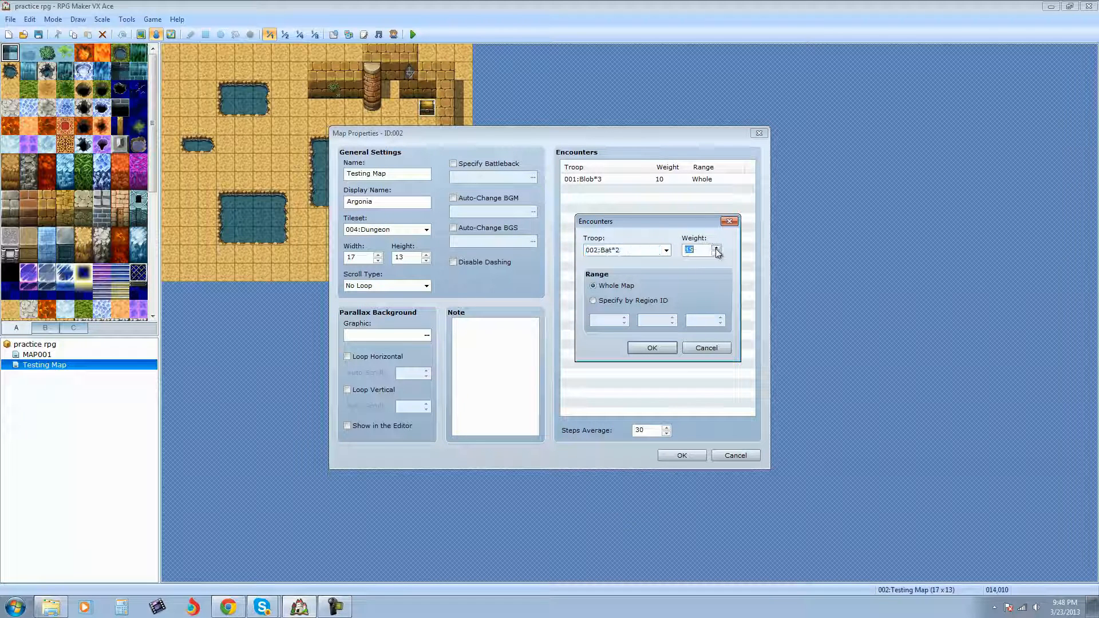
pyautogui.click(667, 348)
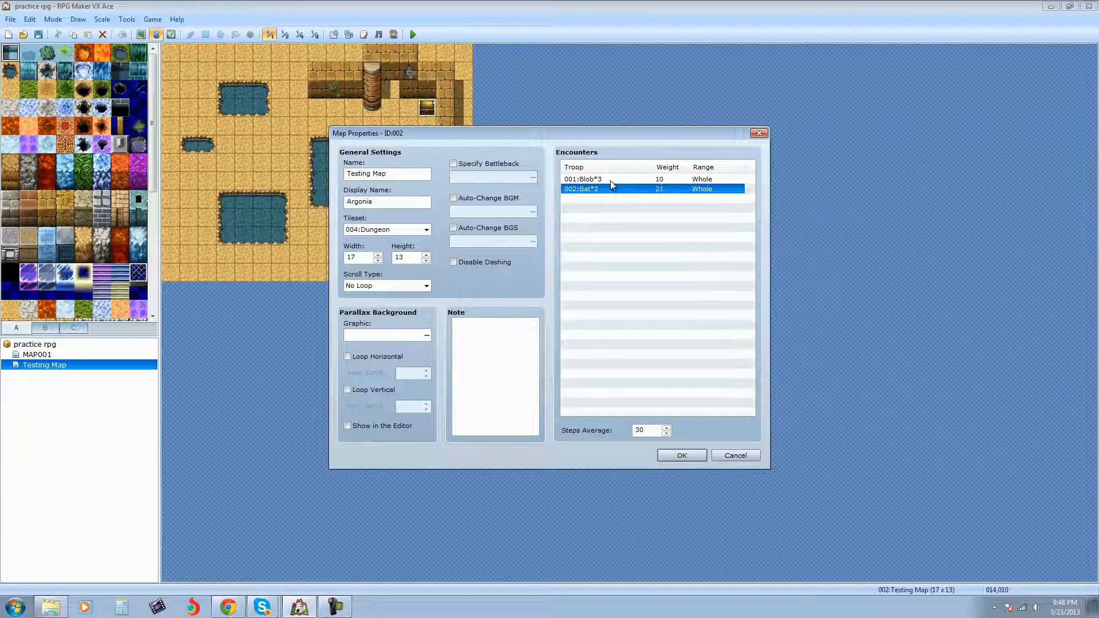
# Delete the Bat*2 troop from the Testing Map's encounters and apply the map properties
pyautogui.press('Delete')
pyautogui.press('Up')
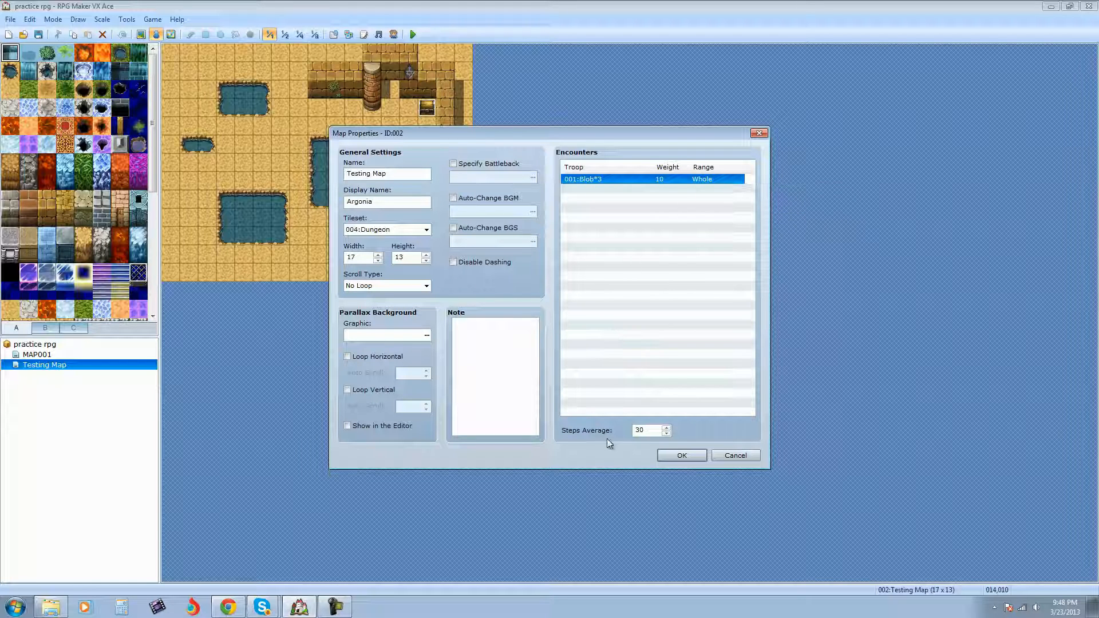
pyautogui.doubleClick(653, 429)
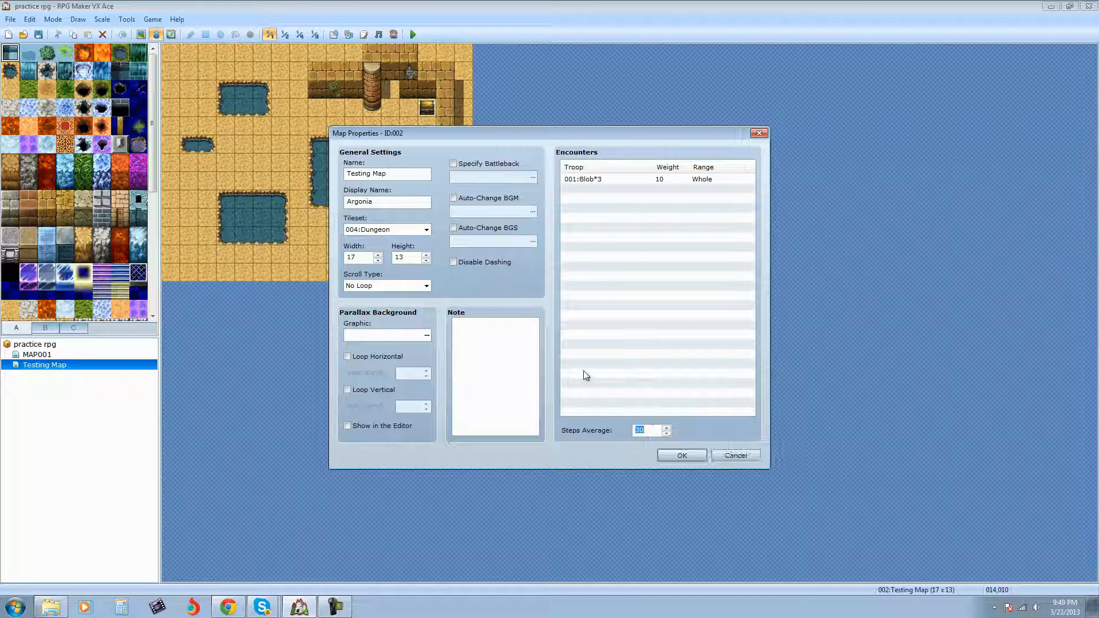
pyautogui.click(681, 458)
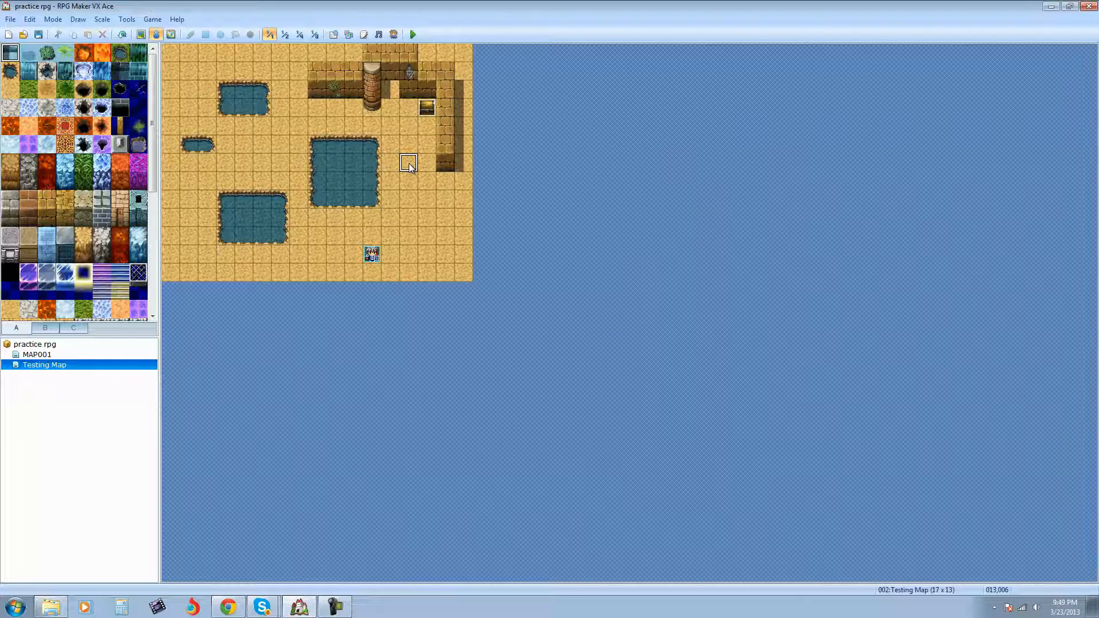
# Save the project changes and start a new game in a playtest
pyautogui.click(420, 34)
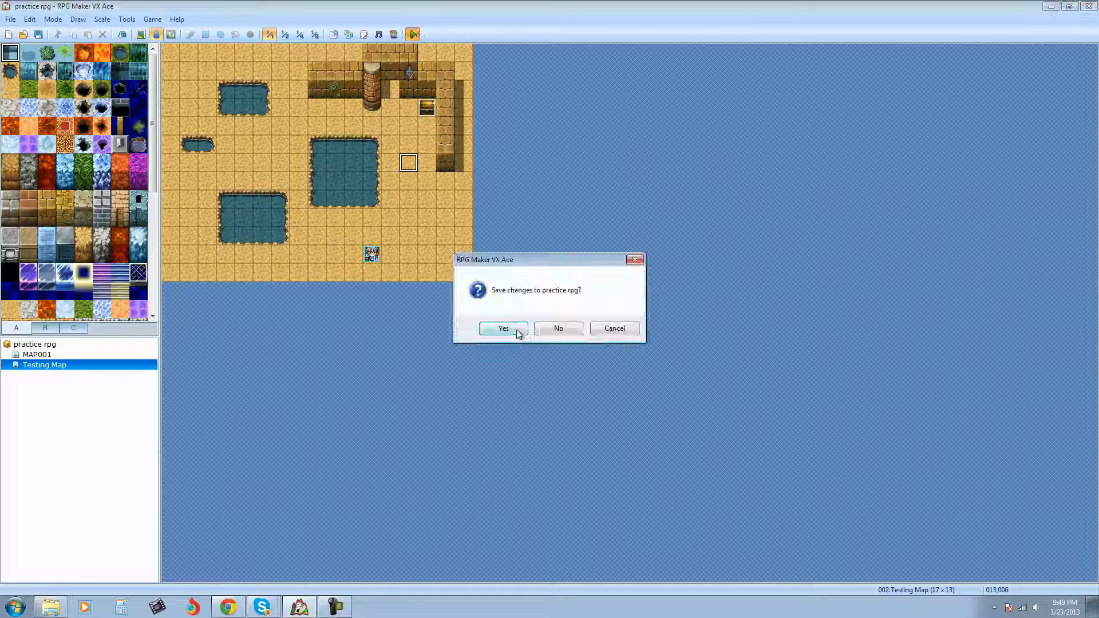
pyautogui.click(511, 329)
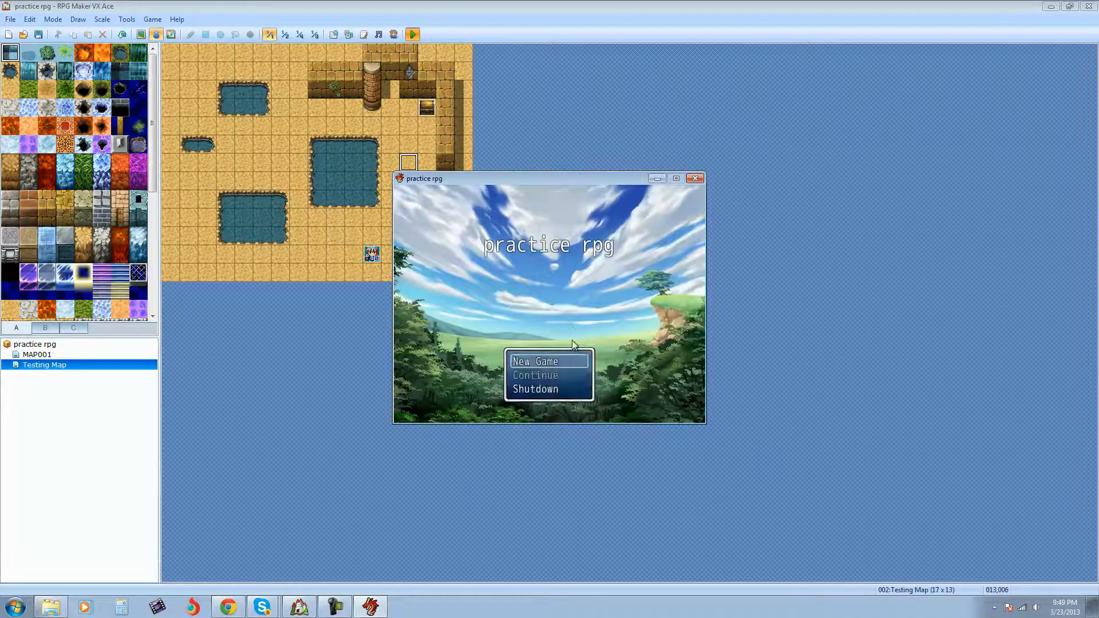
pyautogui.press('Return')
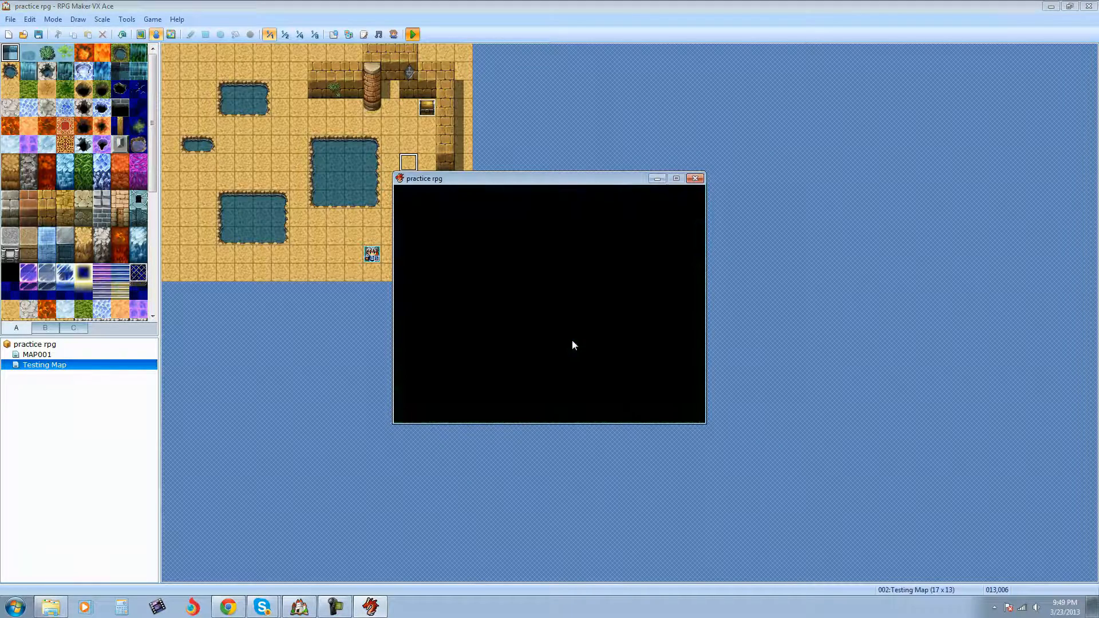
# Walk the hero around the open sand of the Testing Map to trigger a random encounter
pyautogui.hotkey('shift', 'Right')
pyautogui.hotkey('shift', 'Left')
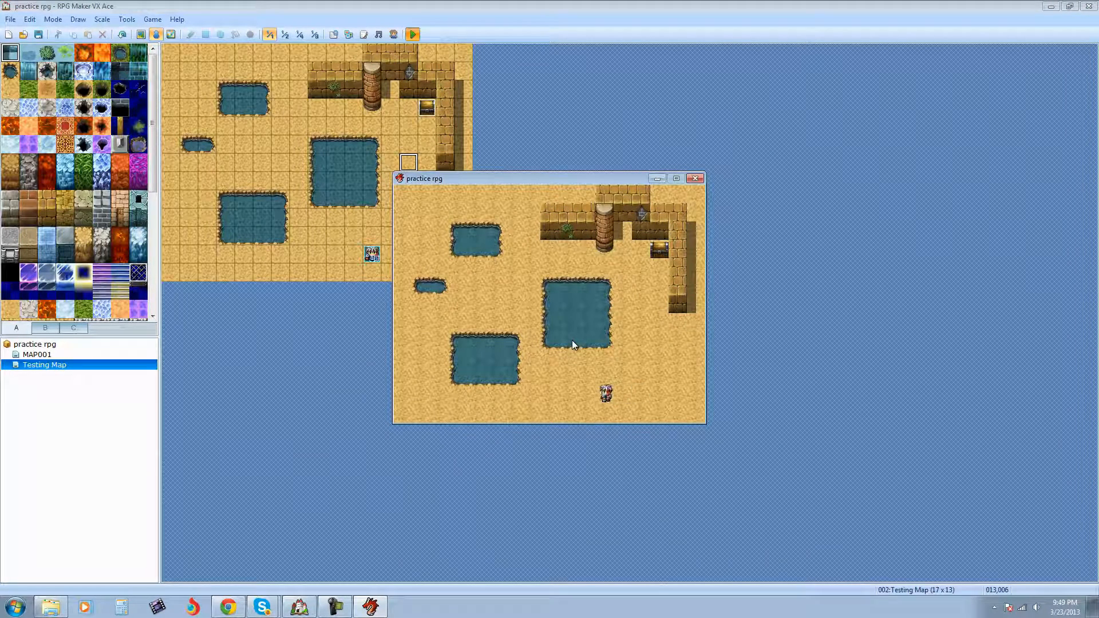
pyautogui.hotkey('shift', 'Up')
pyautogui.hotkey('shift', 'Right')
pyautogui.hotkey('shift', 'Right')
pyautogui.hotkey('shift', 'Up')
pyautogui.hotkey('shift', 'Down')
pyautogui.press('Left')
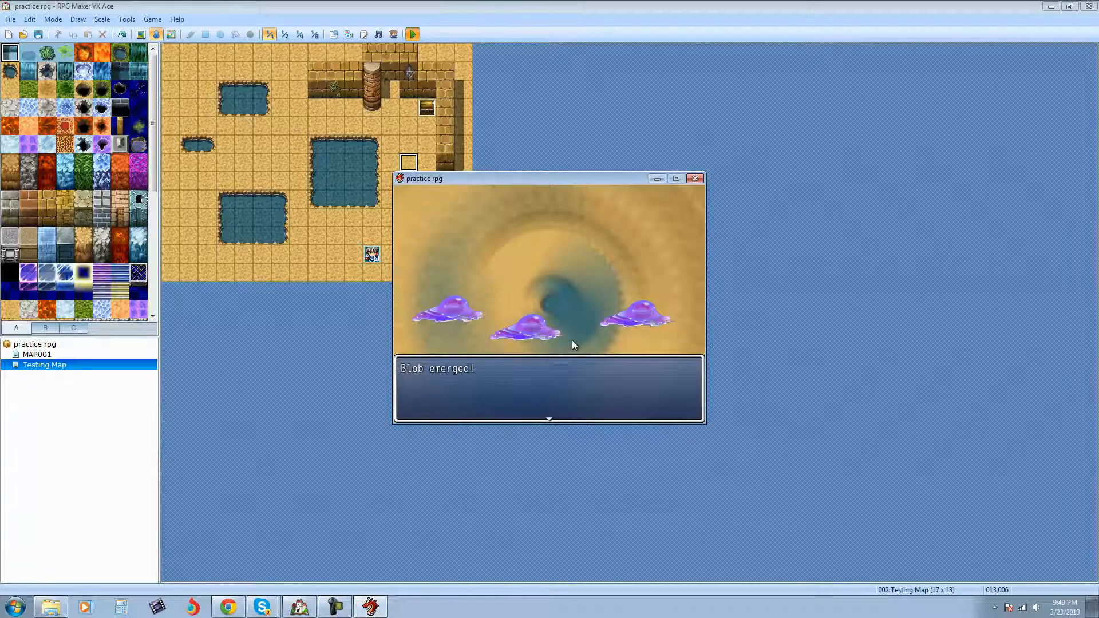
# Advance the Blob battle's opening messages, check the default battle background and close the playtest
pyautogui.press('Return')
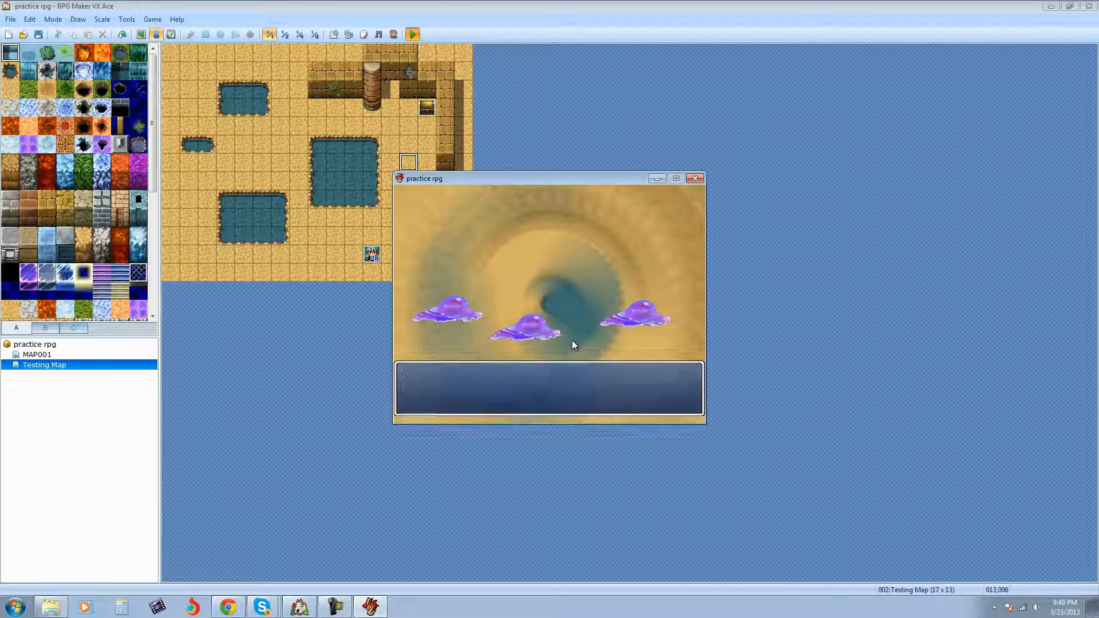
pyautogui.press('Return')
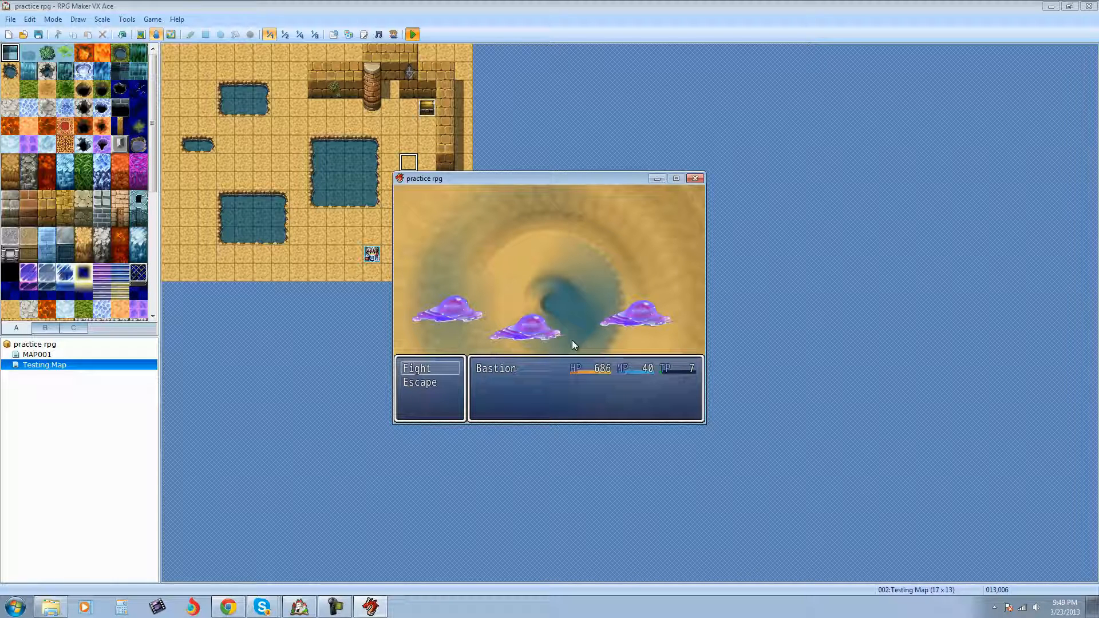
pyautogui.hotkey('alt', 'F4')
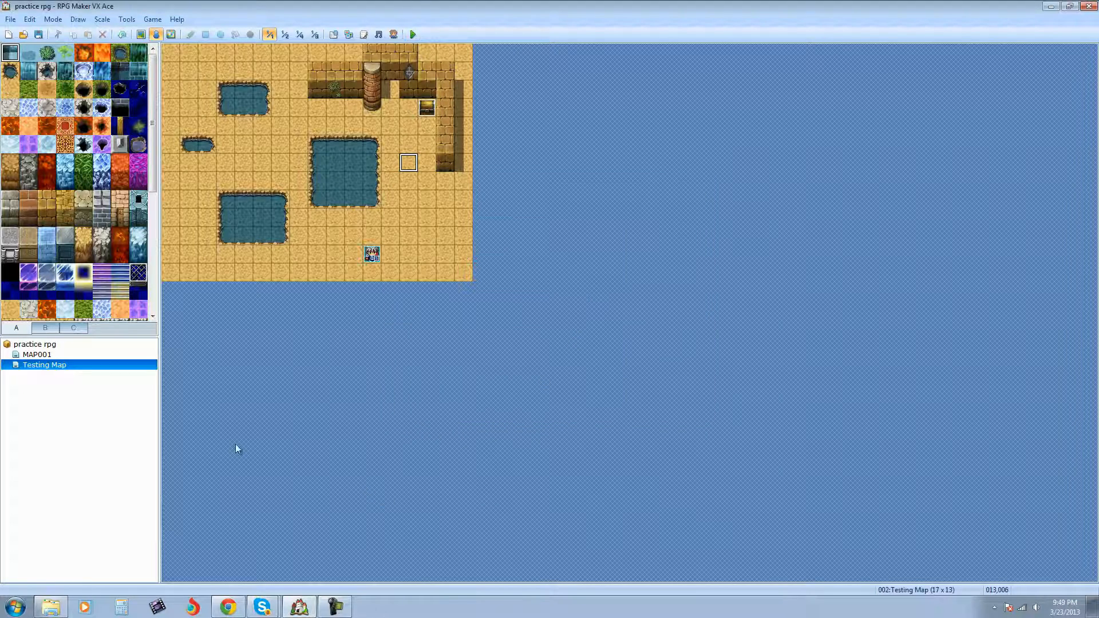
# Specify a battleback for the Testing Map using Dirt1 as the ground and Clouds as the backdrop
pyautogui.click(91, 375)
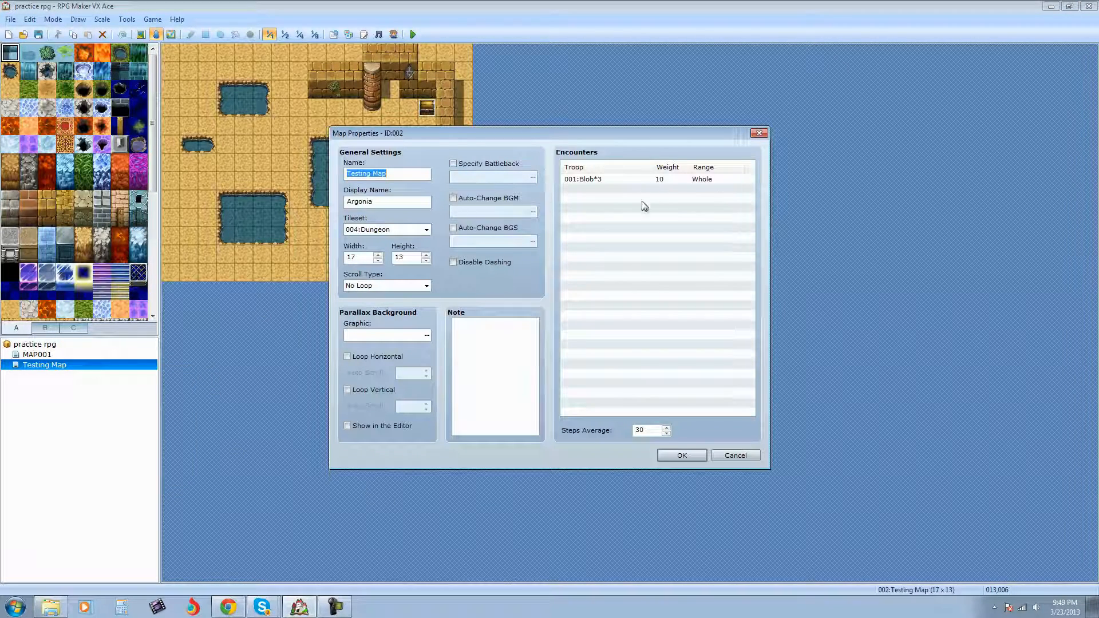
pyautogui.click(453, 165)
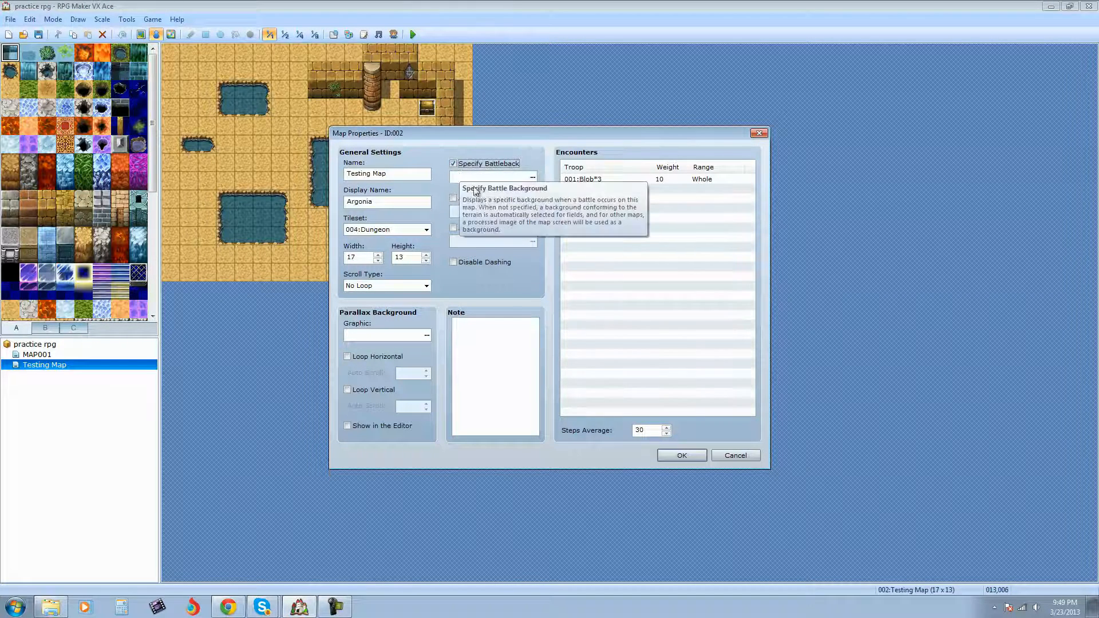
pyautogui.click(533, 178)
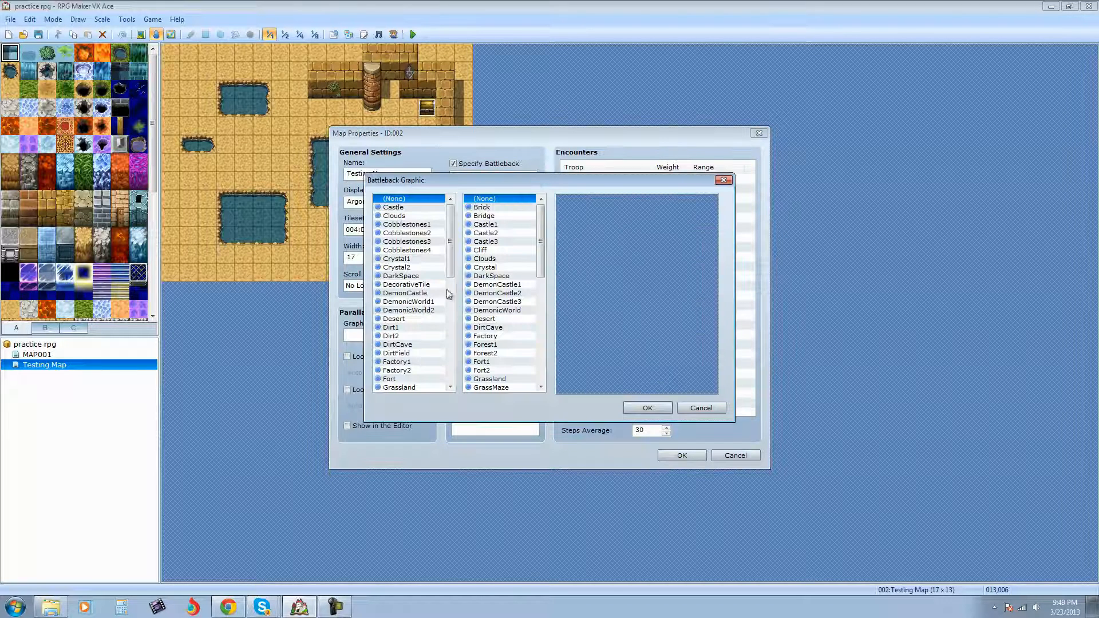
pyautogui.click(411, 329)
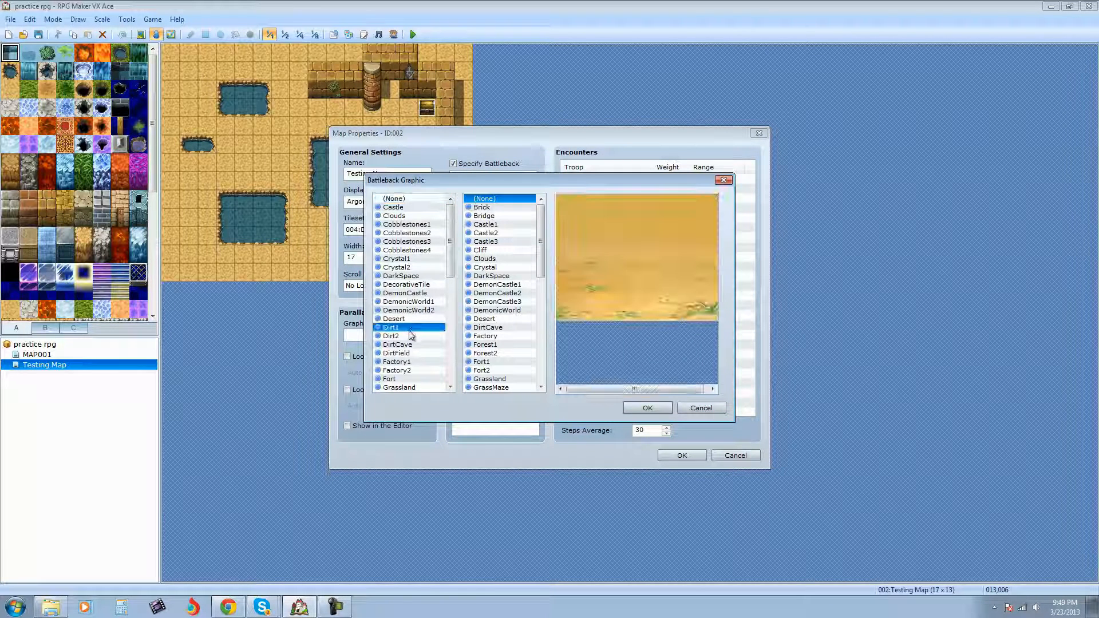
pyautogui.click(492, 260)
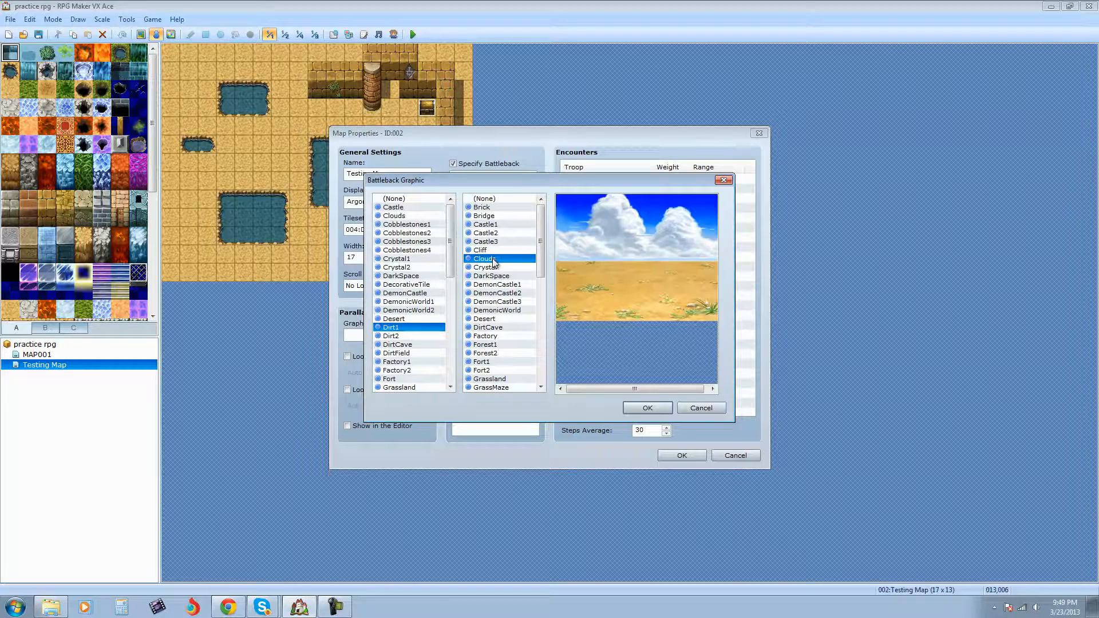
pyautogui.click(645, 408)
pyautogui.click(683, 455)
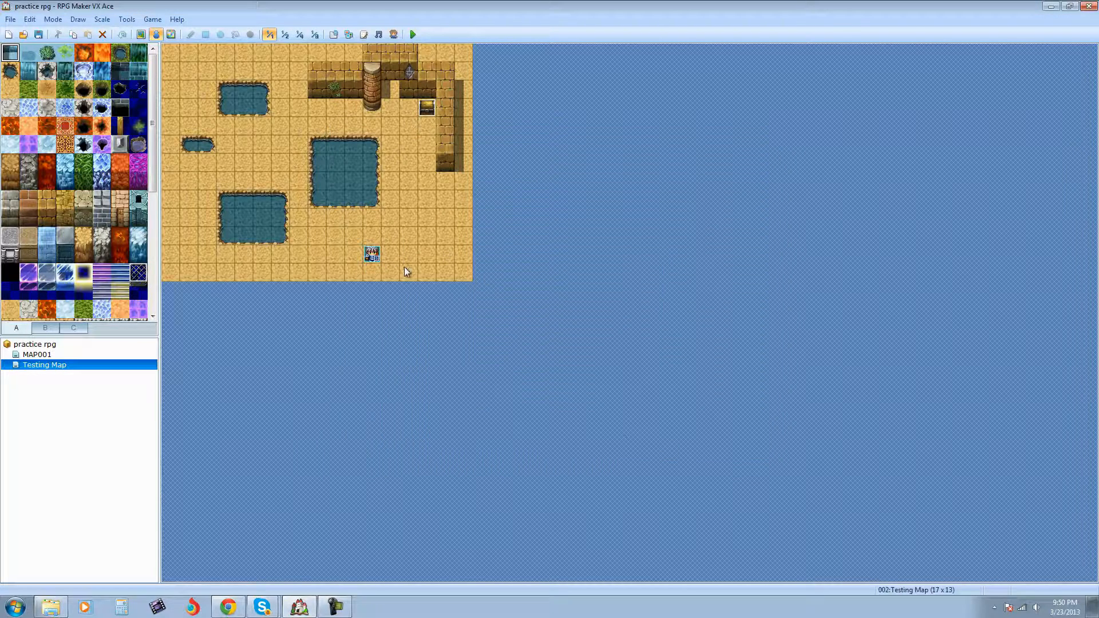
# Paint region 1 over the block of sand five tiles wide and four high between the pools
pyautogui.click(171, 34)
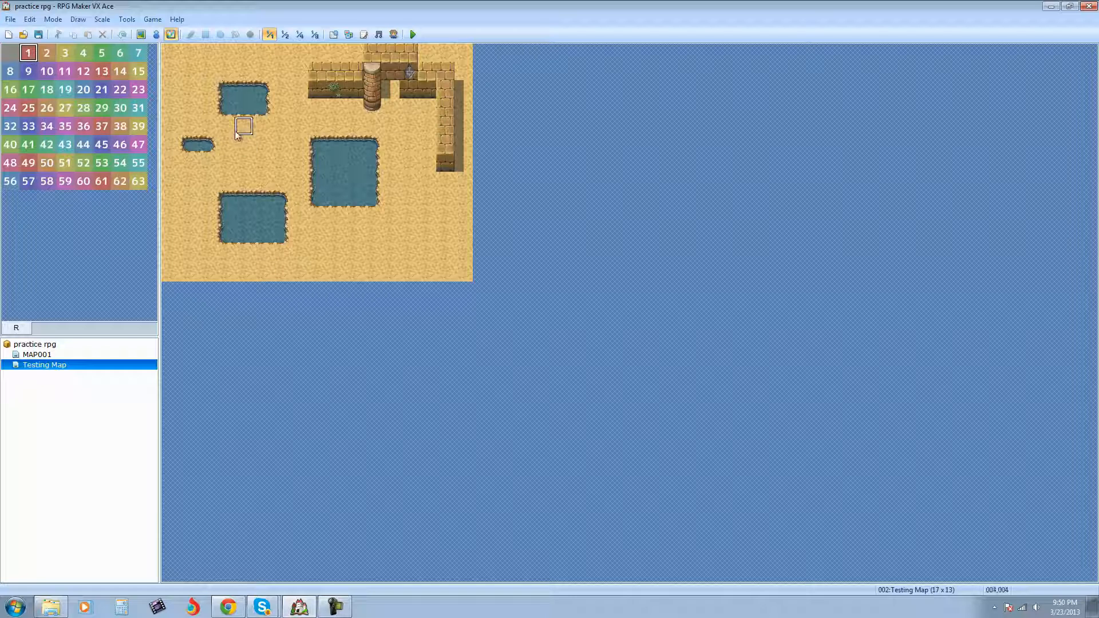
pyautogui.moveTo(225, 126)
pyautogui.mouseDown()
pyautogui.moveTo(280, 162)
pyautogui.moveTo(277, 143)
pyautogui.moveTo(244, 145)
pyautogui.moveTo(282, 182)
pyautogui.moveTo(279, 132)
pyautogui.moveTo(245, 179)
pyautogui.moveTo(298, 150)
pyautogui.moveTo(297, 124)
pyautogui.moveTo(298, 183)
pyautogui.mouseUp()
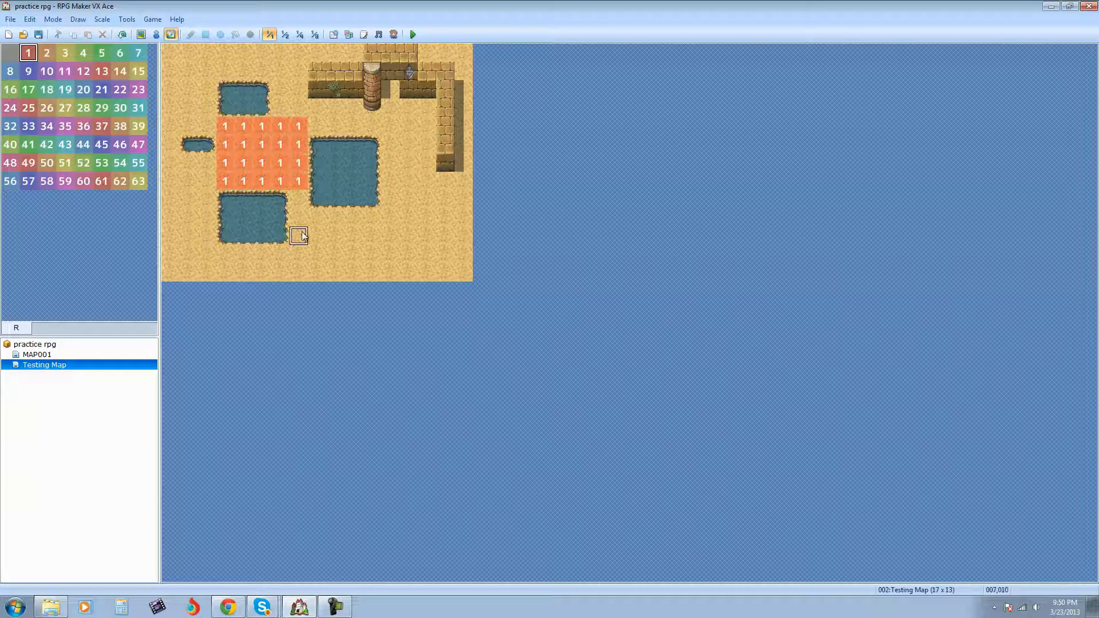
# Restrict the Testing Map's Blob*3 encounter to region ID 1 and apply the map properties
pyautogui.rightClick(47, 366)
pyautogui.click(92, 374)
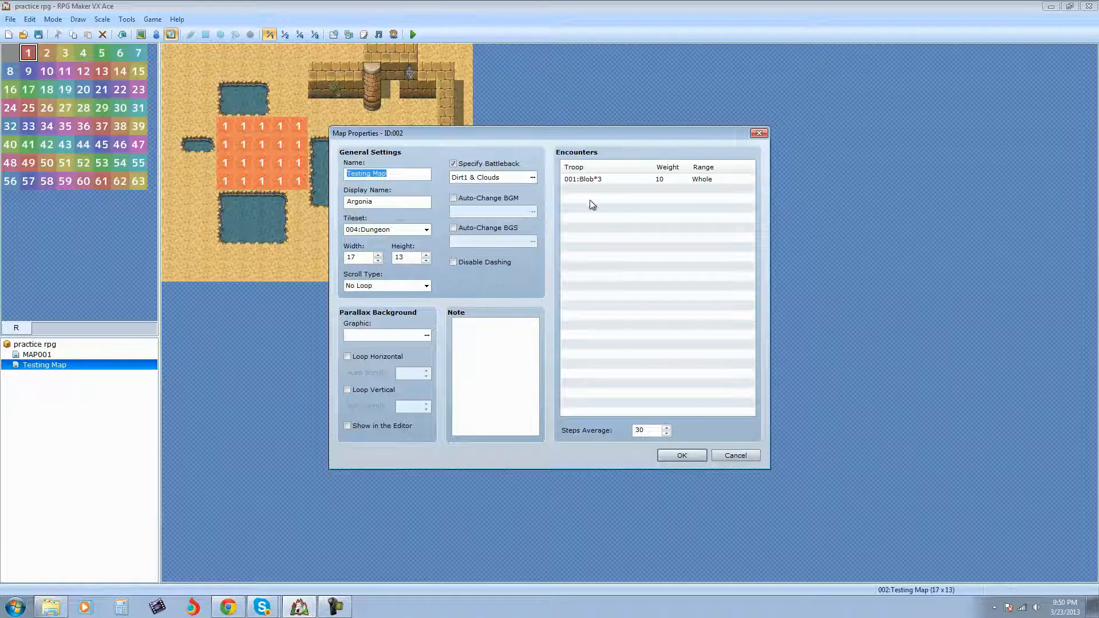
pyautogui.rightClick(605, 181)
pyautogui.click(625, 192)
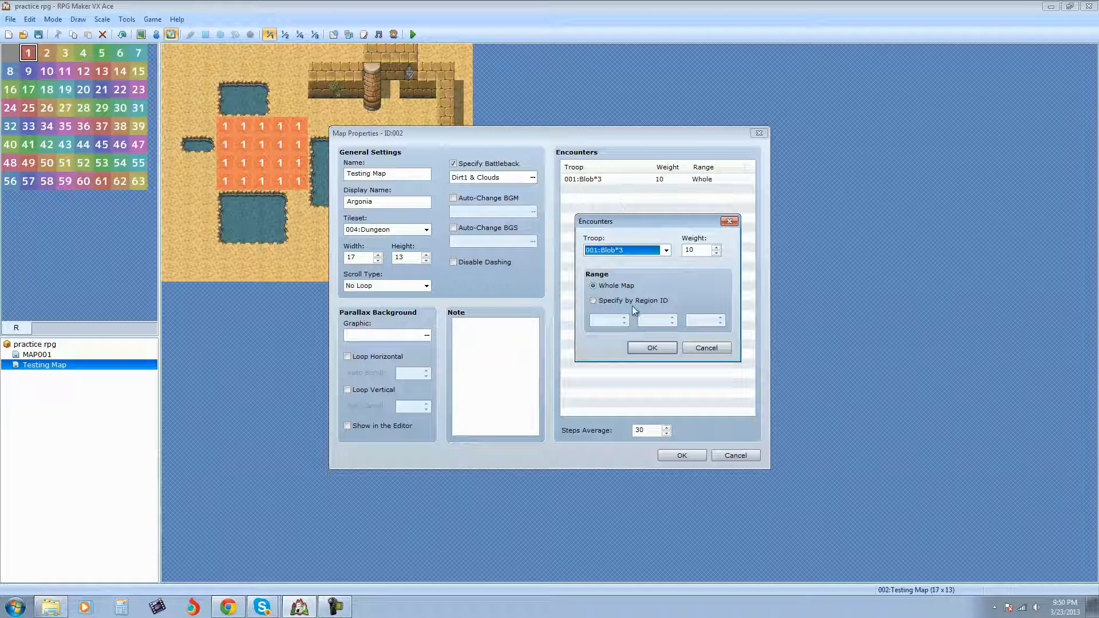
pyautogui.click(594, 301)
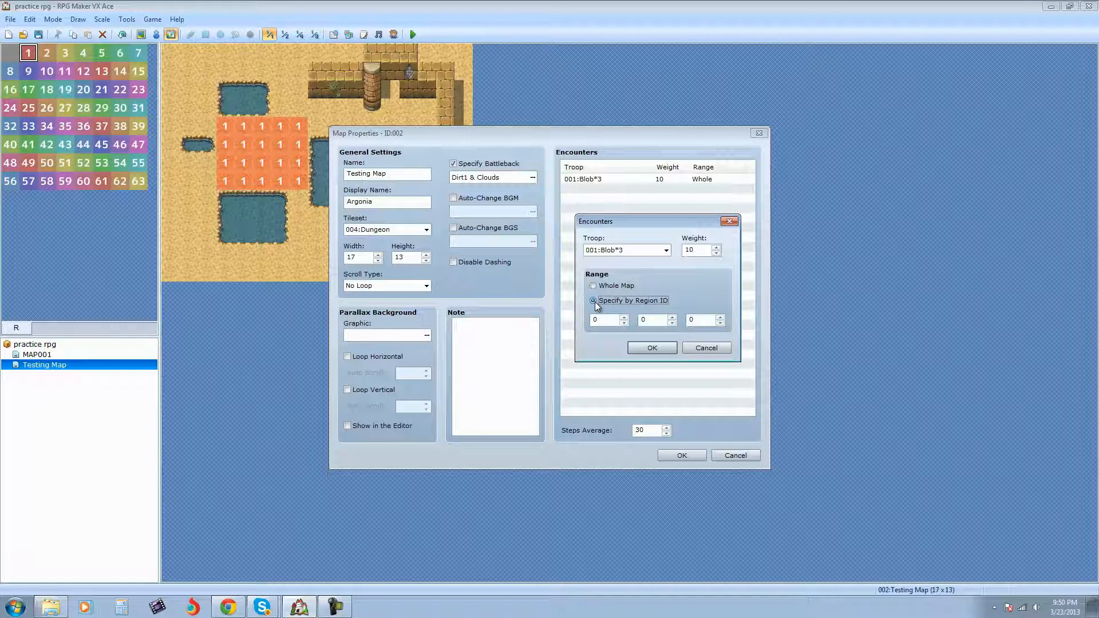
pyautogui.click(624, 318)
pyautogui.click(655, 349)
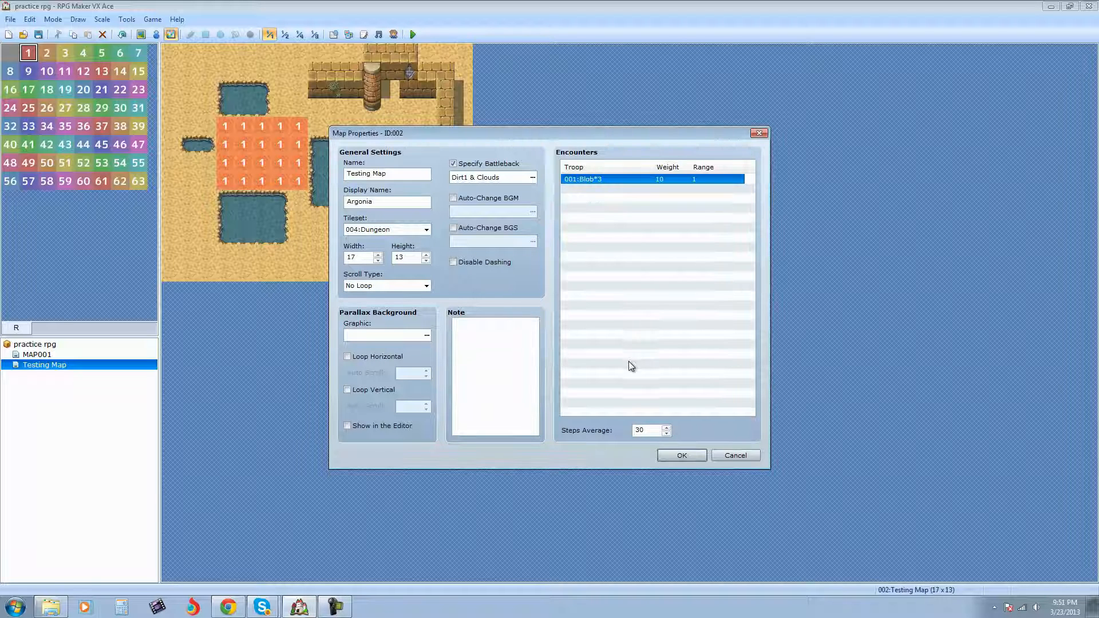
pyautogui.click(668, 456)
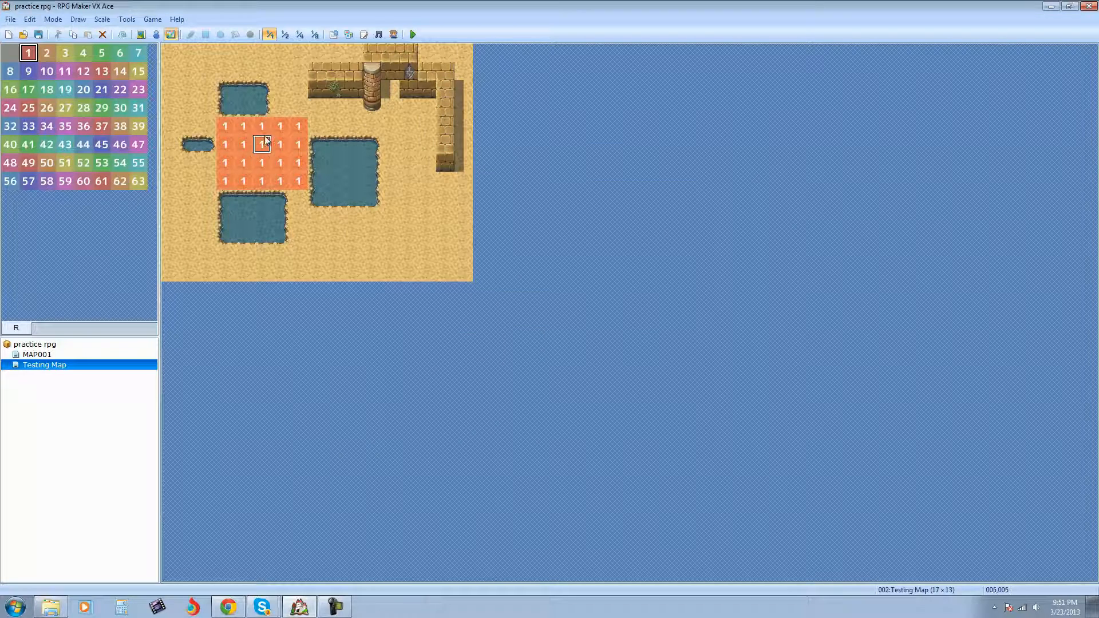
# Save the battleback and region changes and launch a new playtest game
pyautogui.click(413, 35)
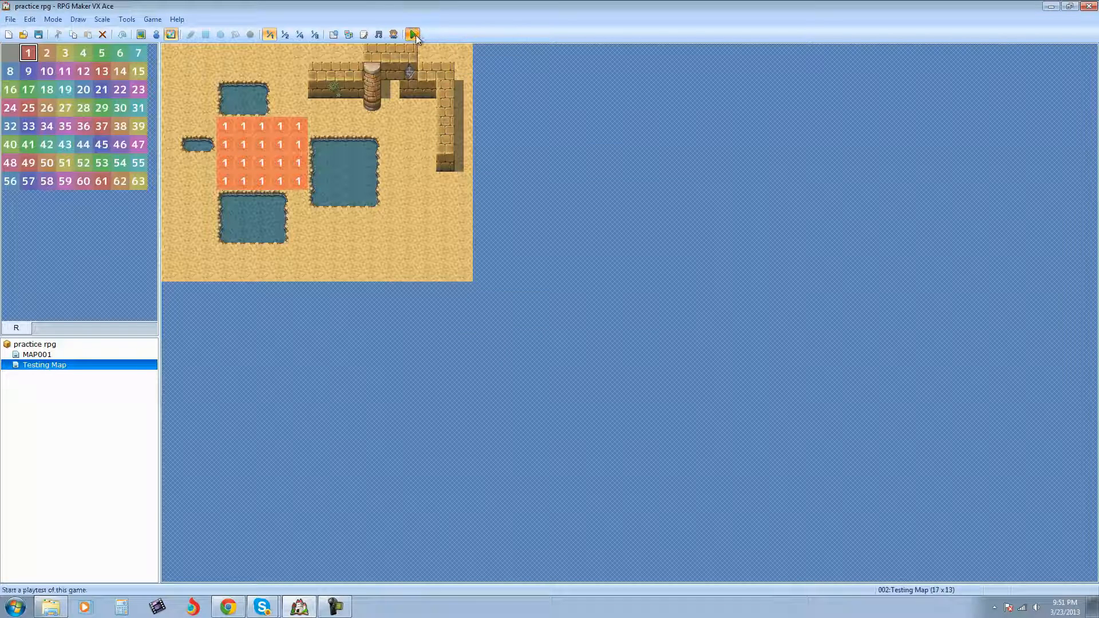
pyautogui.click(510, 328)
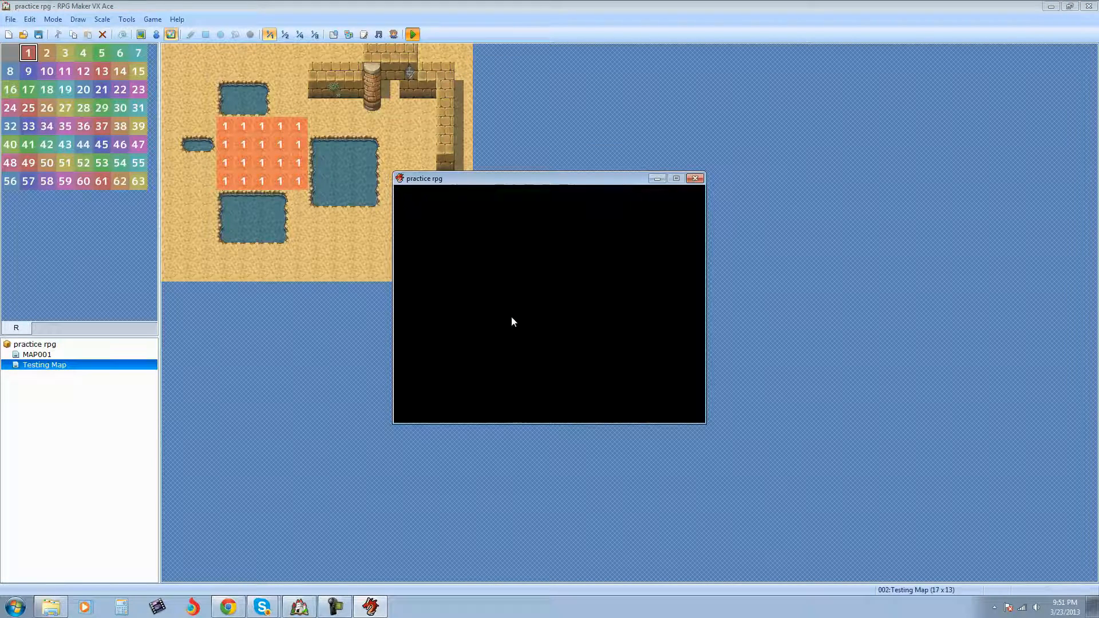
pyautogui.press('Return')
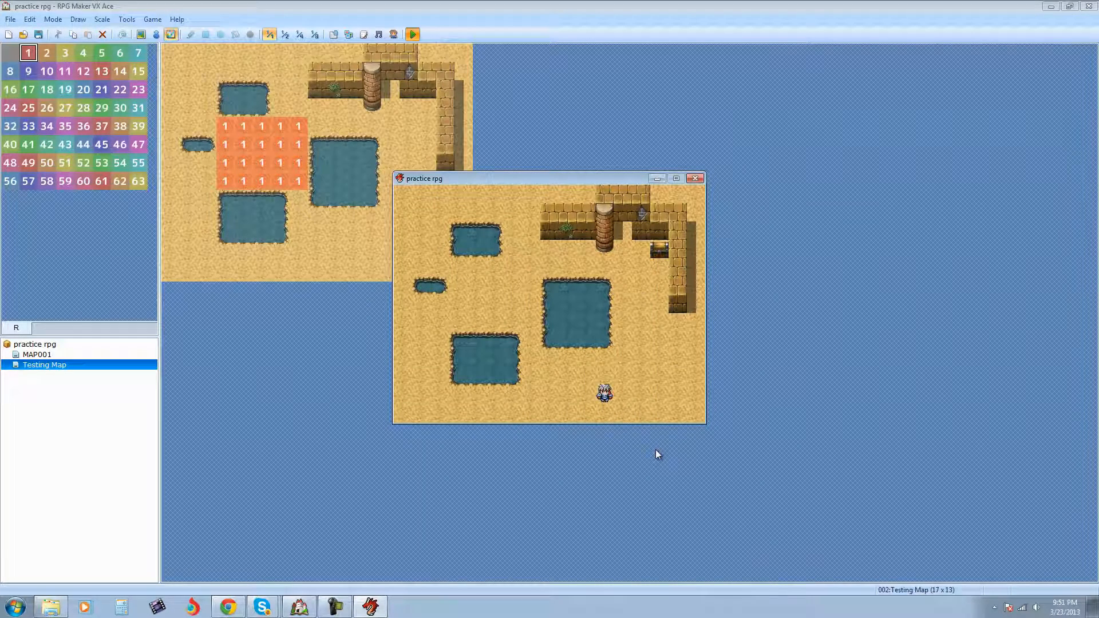
# Run the hero around outside the region 1 area and then within it to test the region-limited encounter
pyautogui.hotkey('shift', 'Right')
pyautogui.hotkey('shift', 'Up')
pyautogui.hotkey('shift', 'Left')
pyautogui.hotkey('shift', 'Down')
pyautogui.hotkey('shift', 'Right')
pyautogui.hotkey('shift', 'Up')
pyautogui.hotkey('shift', 'Left')
pyautogui.hotkey('shift', 'Down')
pyautogui.hotkey('shift', 'Right')
pyautogui.hotkey('shift', 'Right')
pyautogui.hotkey('shift', 'Up')
pyautogui.hotkey('shift', 'Left')
pyautogui.hotkey('shift', 'Up')
pyautogui.hotkey('shift', 'Right')
pyautogui.hotkey('shift', 'Down')
pyautogui.hotkey('shift', 'Left')
pyautogui.hotkey('shift', 'Up')
pyautogui.hotkey('shift', 'Right')
pyautogui.hotkey('shift', 'Down')
pyautogui.hotkey('shift', 'Up')
pyautogui.hotkey('shift', 'Right')
pyautogui.hotkey('shift', 'Down')
pyautogui.hotkey('shift', 'Left')
pyautogui.hotkey('shift', 'Up')
pyautogui.hotkey('shift', 'Right')
pyautogui.hotkey('shift', 'Down')
pyautogui.hotkey('shift', 'Left')
pyautogui.hotkey('shift', 'Up')
pyautogui.hotkey('shift', 'Right')
pyautogui.hotkey('shift', 'Down')
pyautogui.hotkey('shift', 'Left')
pyautogui.hotkey('shift', 'Left')
pyautogui.hotkey('shift', 'Up')
pyautogui.hotkey('shift', 'Up')
pyautogui.hotkey('shift', 'Left')
pyautogui.hotkey('shift', 'Up')
pyautogui.hotkey('shift', 'Left')
pyautogui.hotkey('shift', 'Down')
pyautogui.hotkey('shift', 'Right')
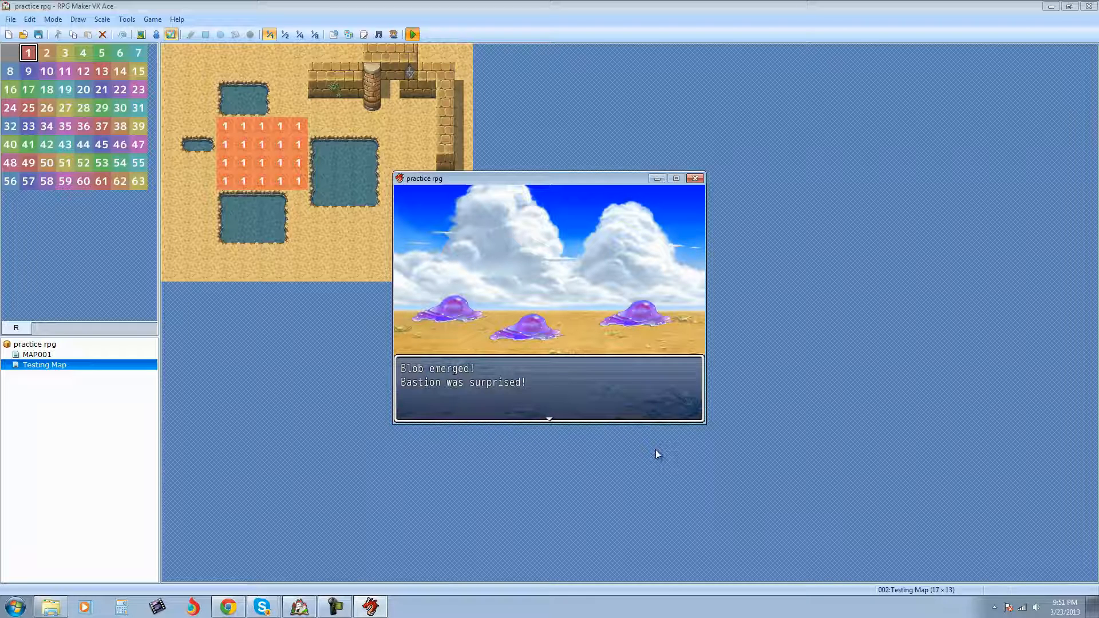
# Fight the three Blobs with normal attacks until all are defeated, then close the playtest
pyautogui.press('Return')
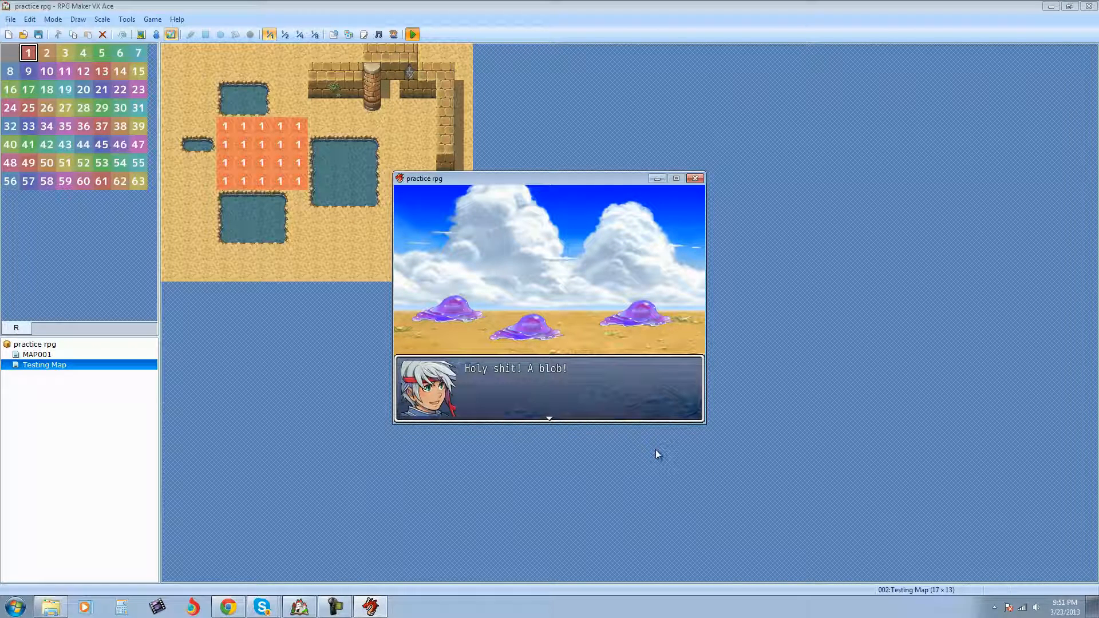
pyautogui.press('Return')
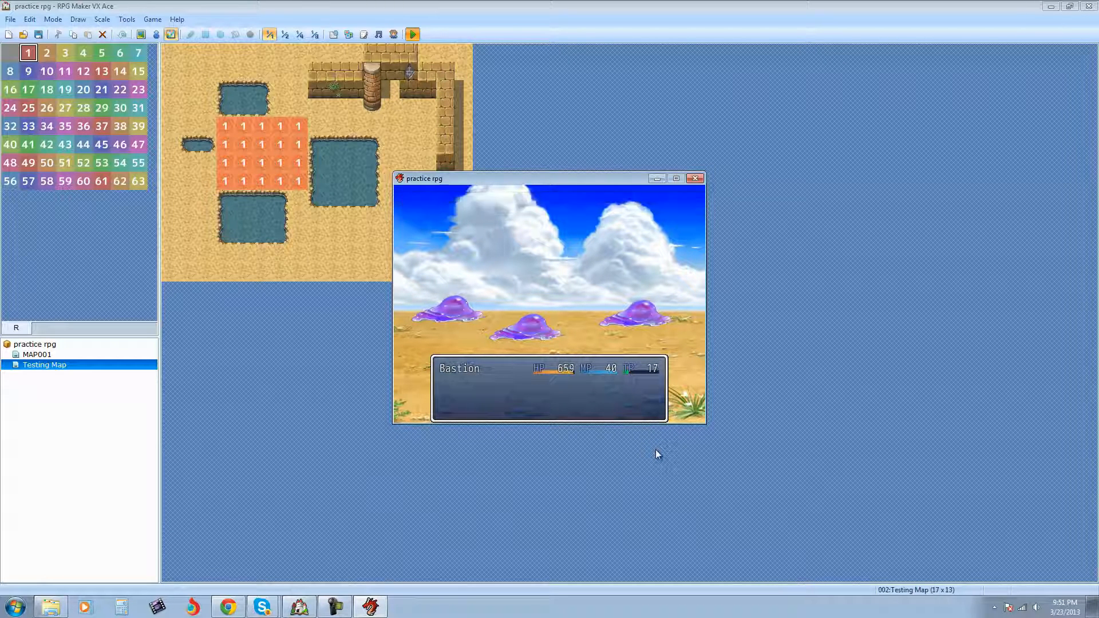
pyautogui.press('Return')
pyautogui.press('Return')
pyautogui.press('Return')
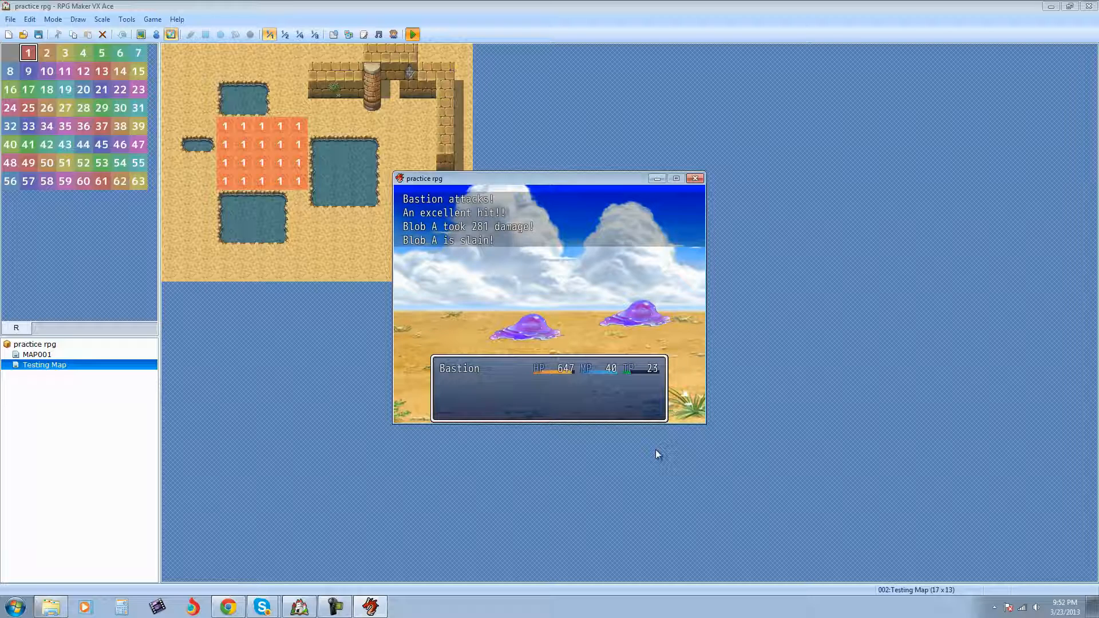
pyautogui.press('Return')
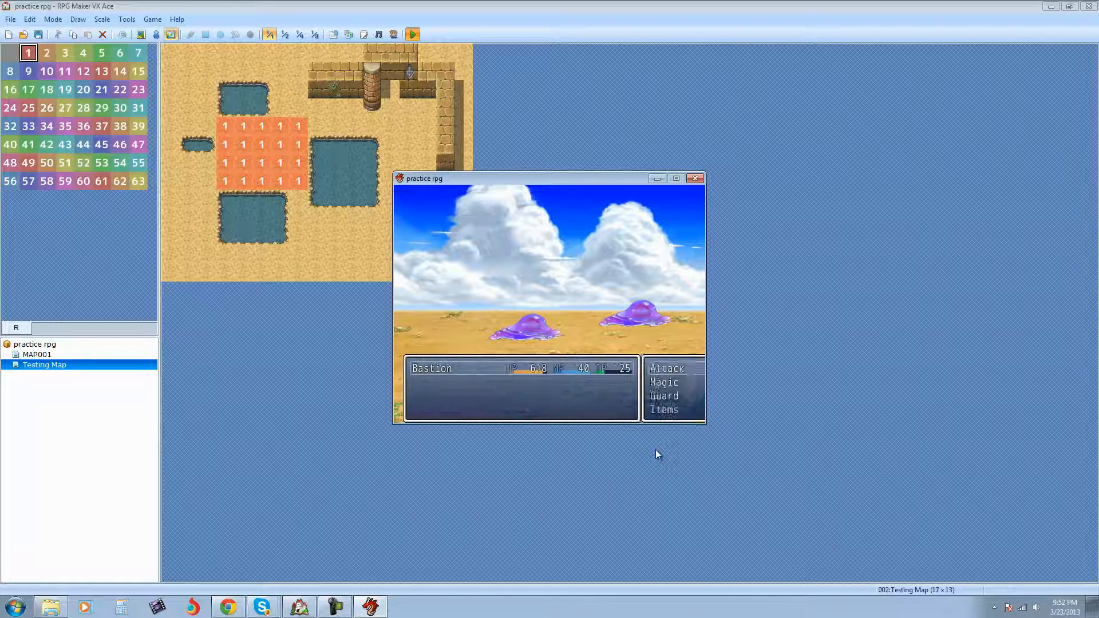
pyautogui.press('Return')
pyautogui.press('Return')
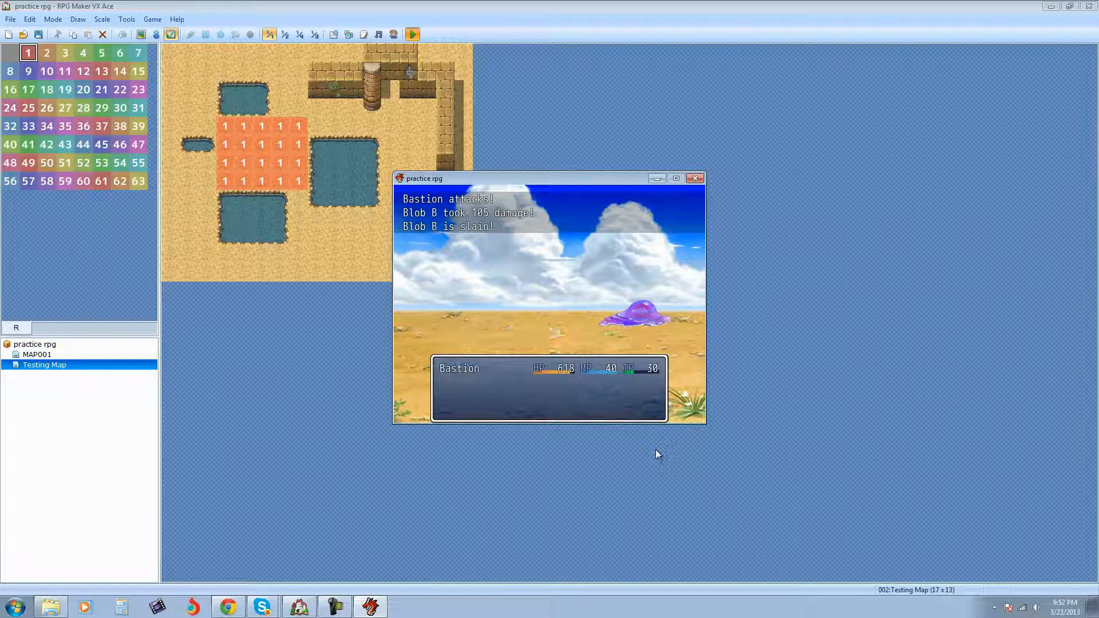
pyautogui.press('Return')
pyautogui.press('Return')
pyautogui.press('Return')
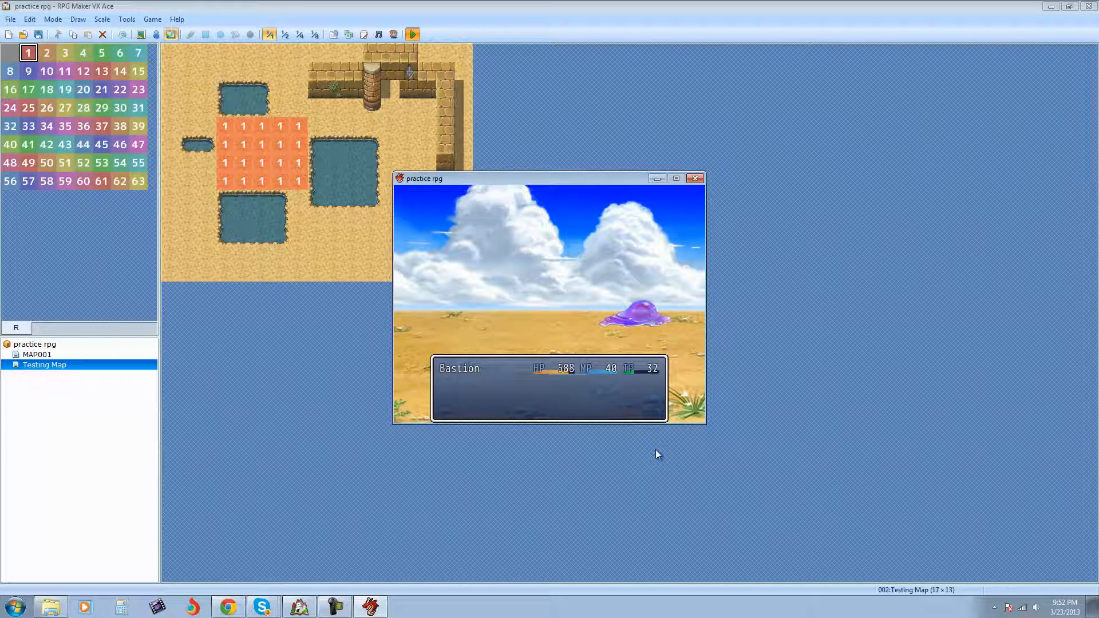
pyautogui.press('Return')
pyautogui.press('Return')
pyautogui.press('Return')
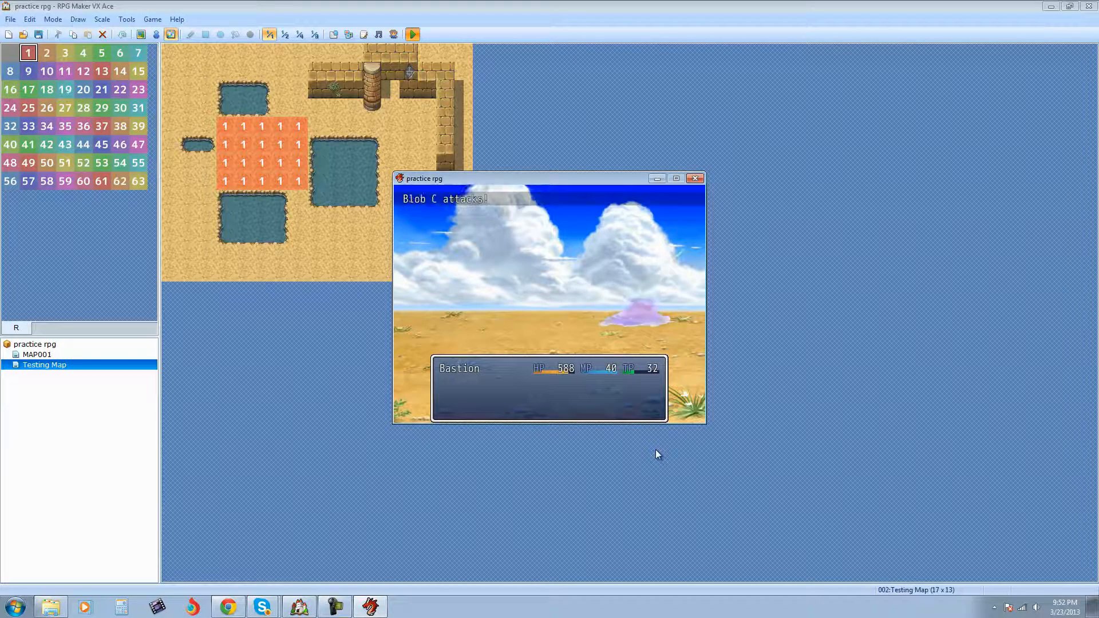
pyautogui.press('Return')
pyautogui.press('Return')
pyautogui.press('Return')
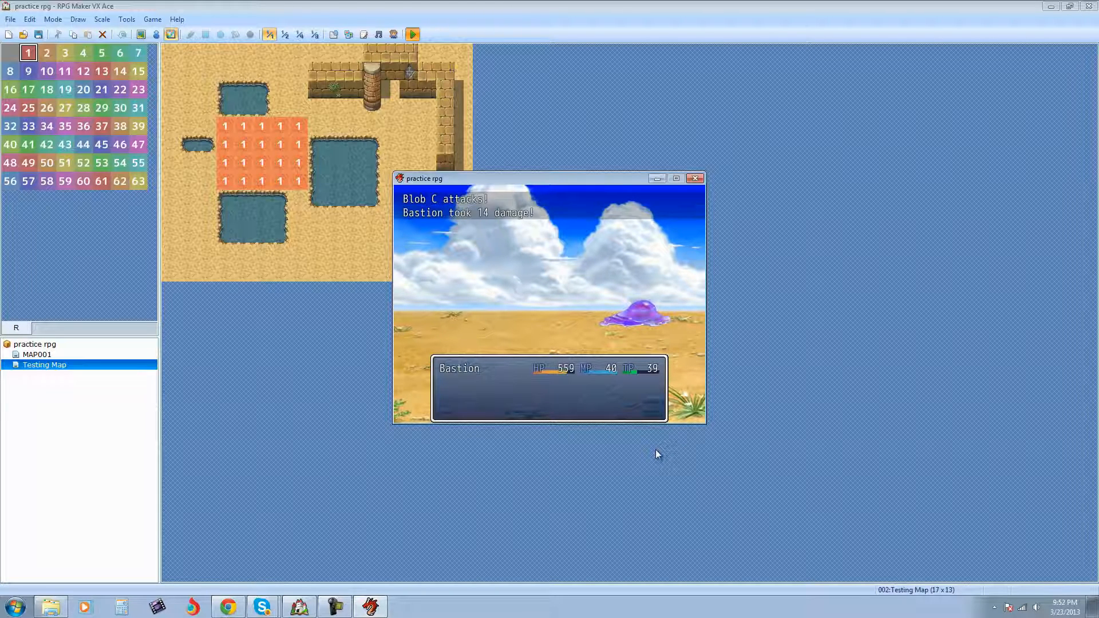
pyautogui.press('Return')
pyautogui.press('Return')
pyautogui.press('Return')
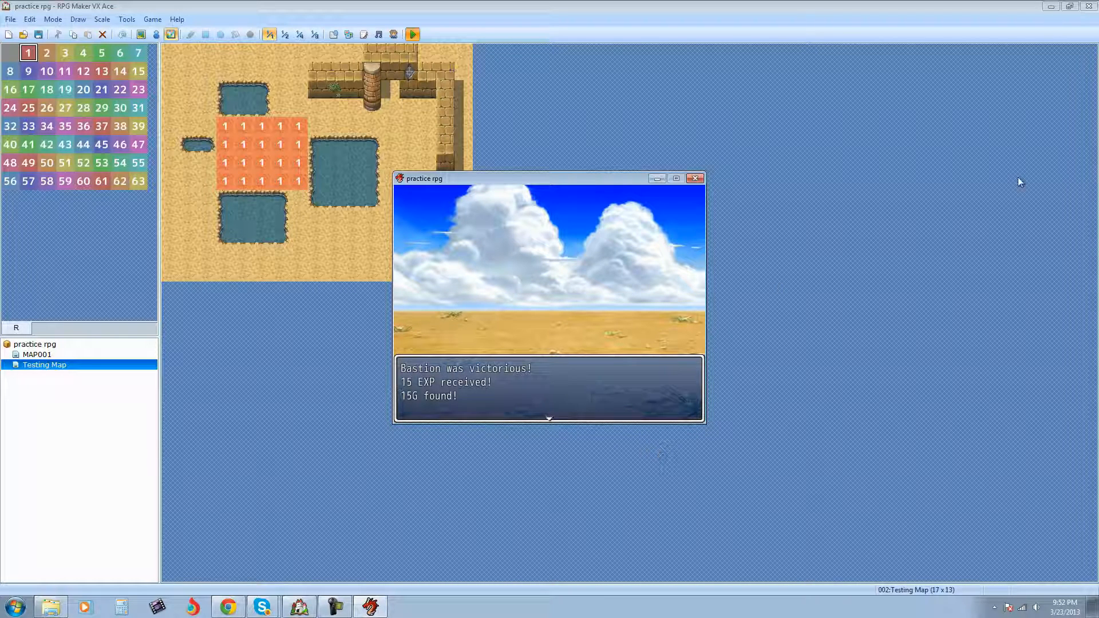
pyautogui.click(696, 179)
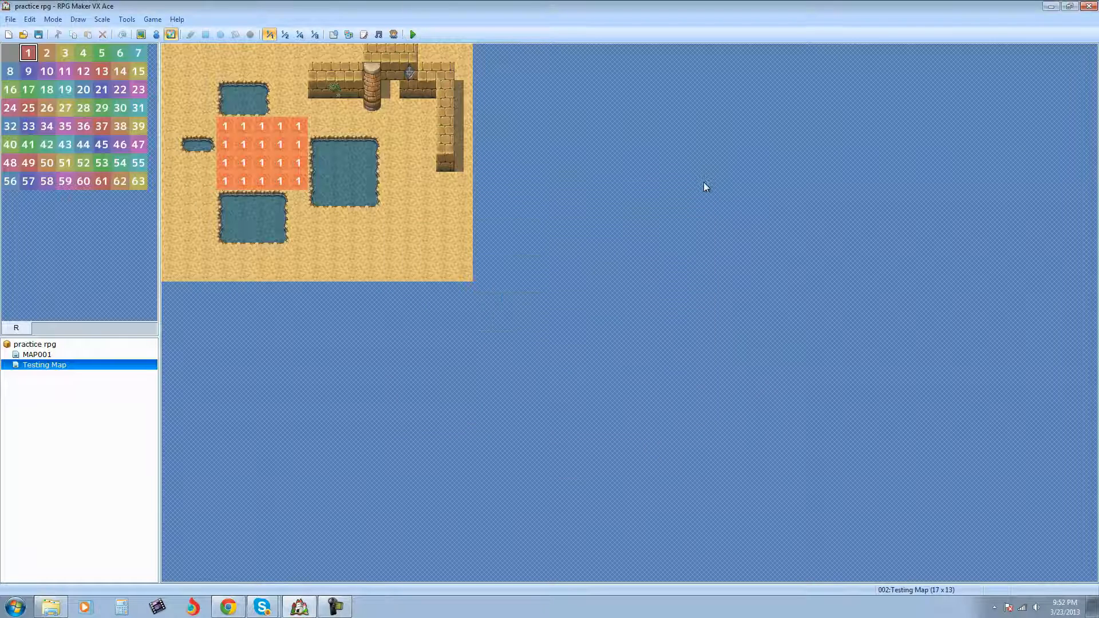